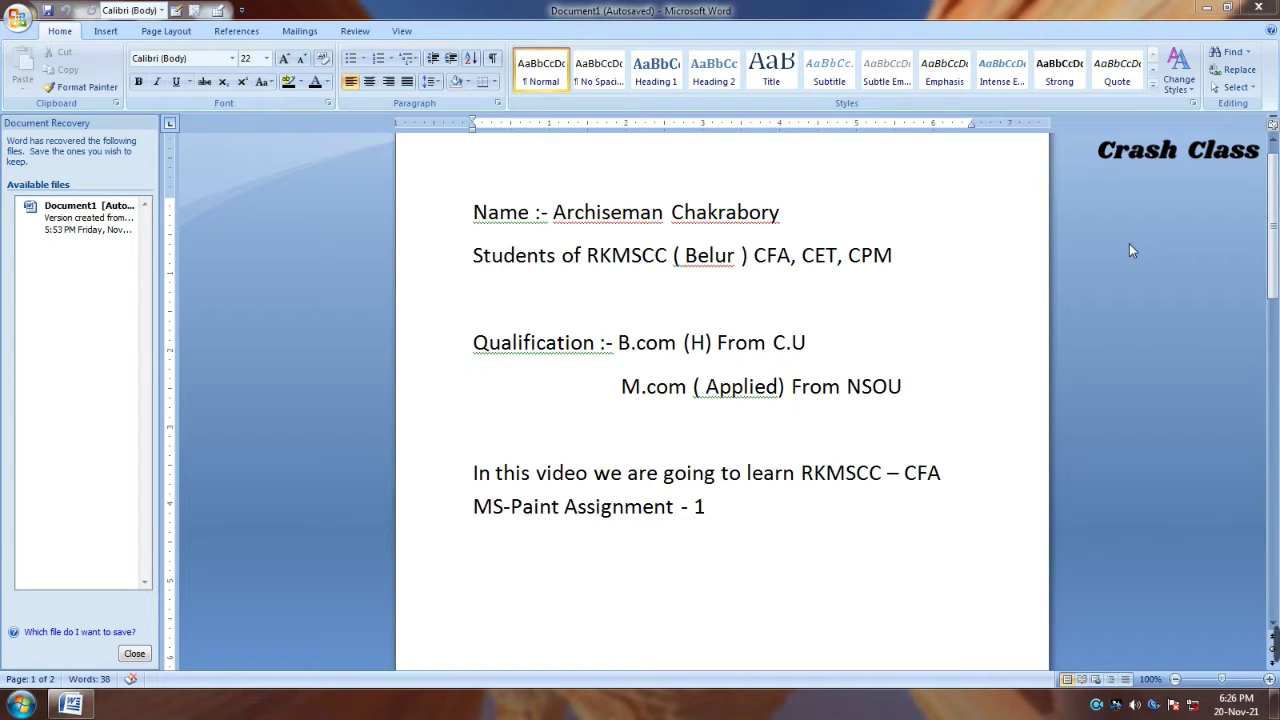
Close the Document Recovery pane so only the Word page shows
left_click(140, 656)
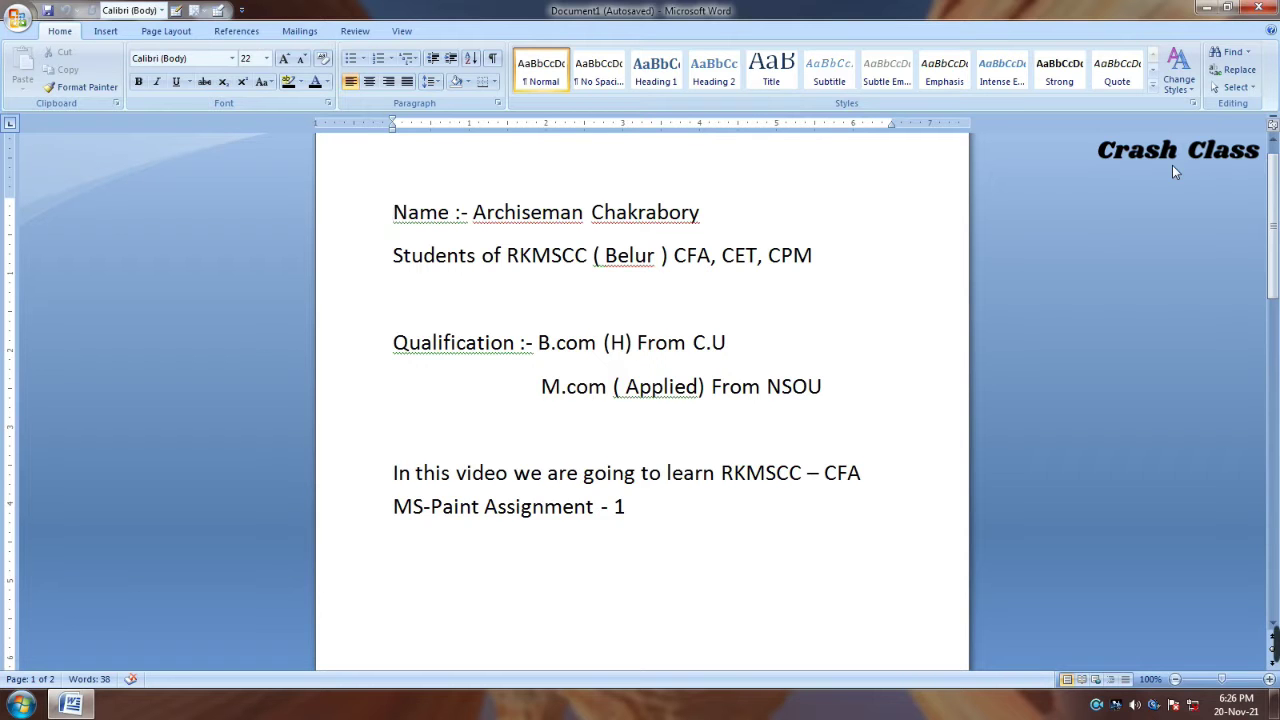
Scroll down to page 2 to show the 'Assignment on MS Paint' figures
left_click_drag(1274, 265, 1277, 515)
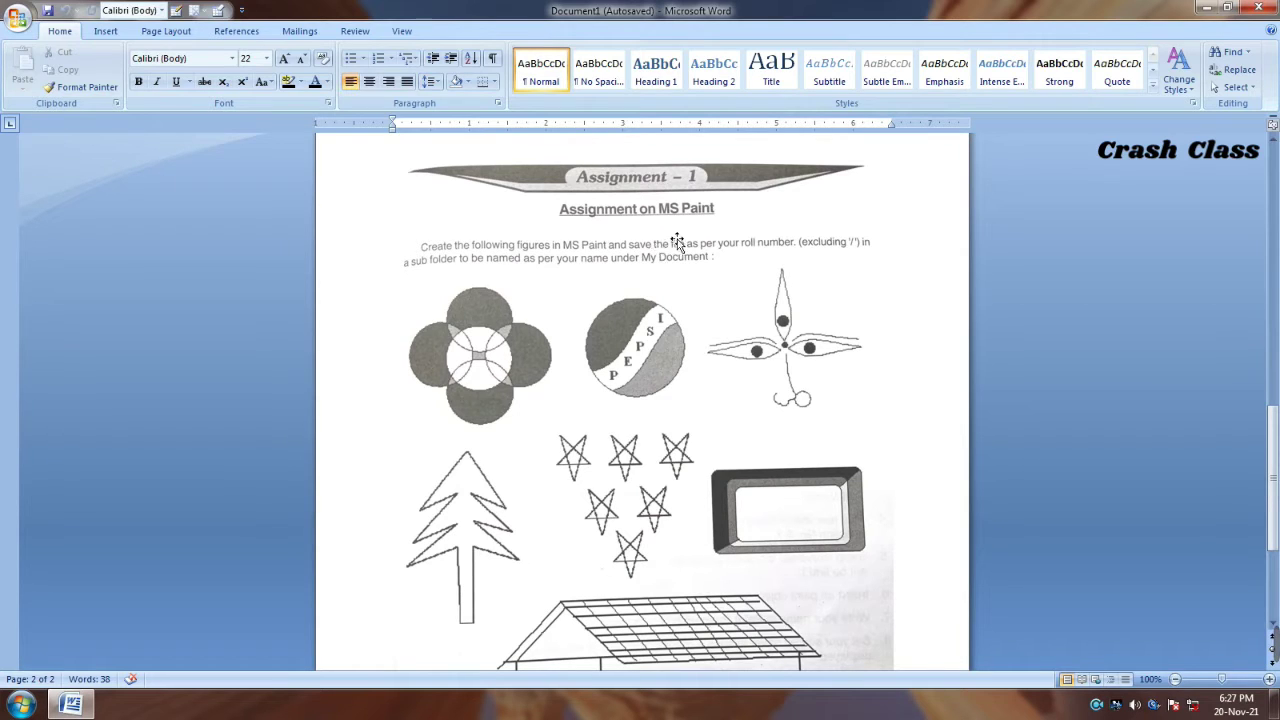
left_click_drag(1272, 482, 1274, 488)
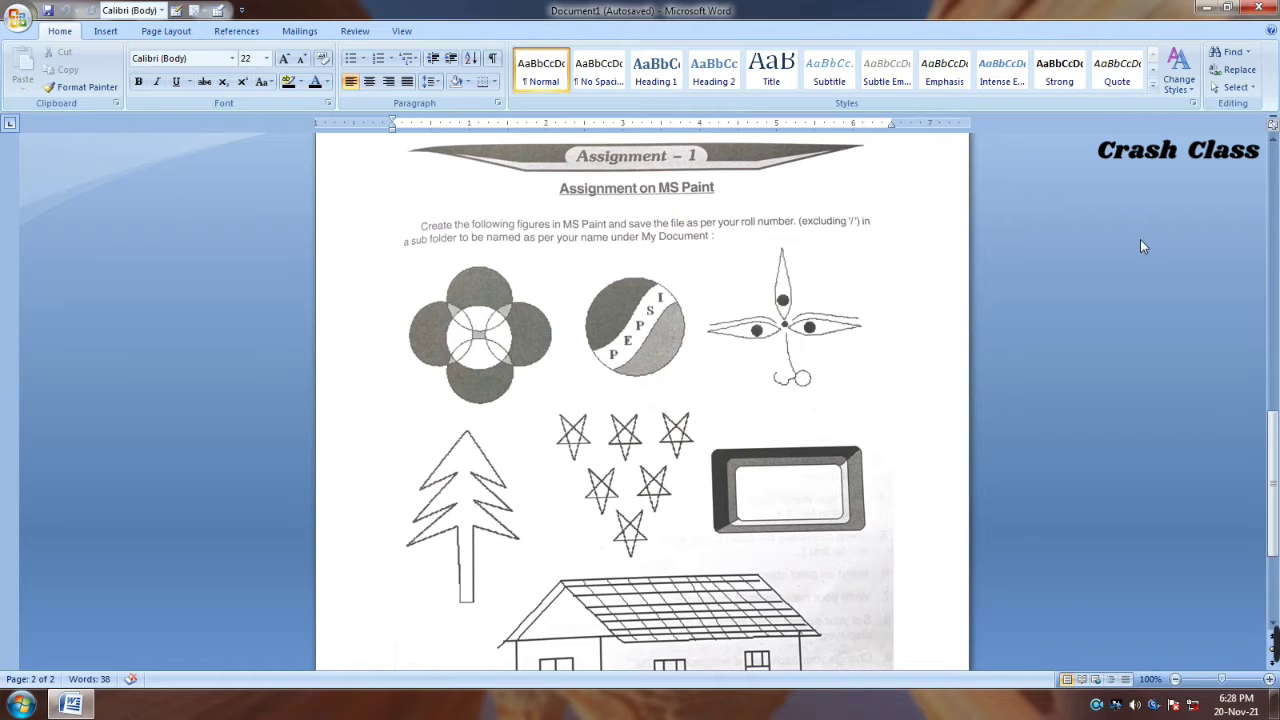
key("super")
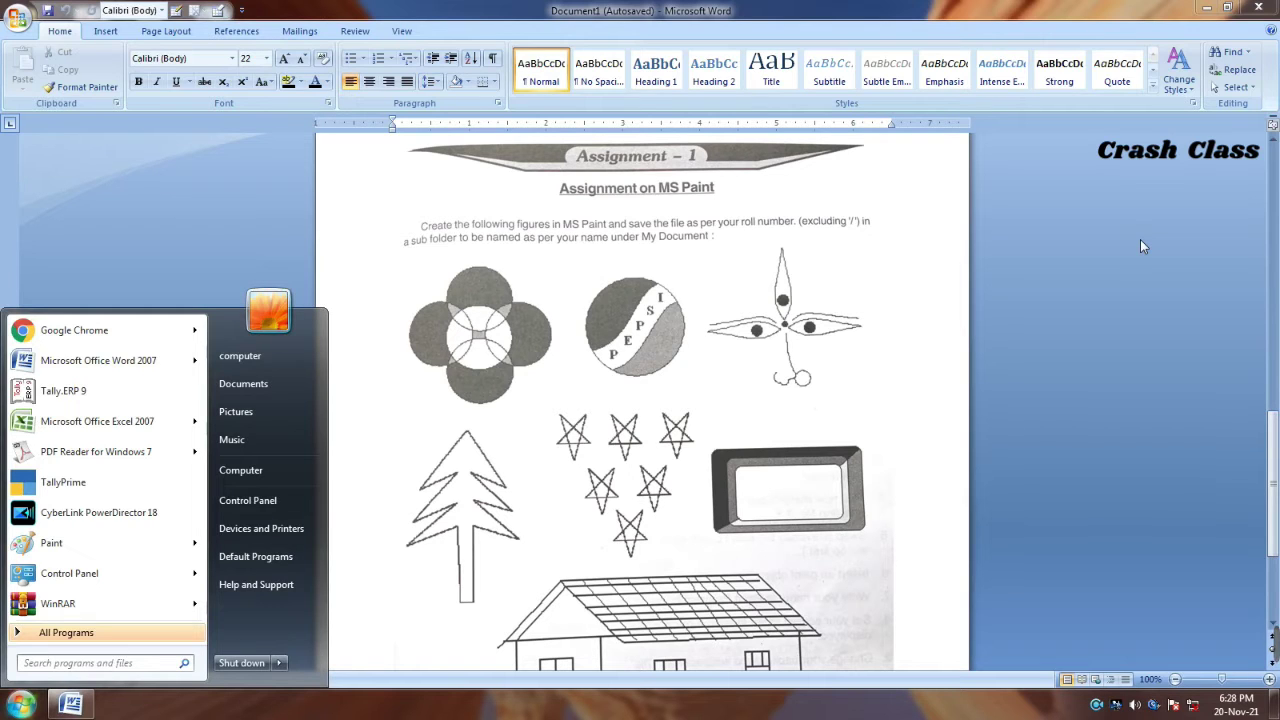
Launch Paint maximized, glance at the Word sheet, and return to the blank canvas
type("paint")
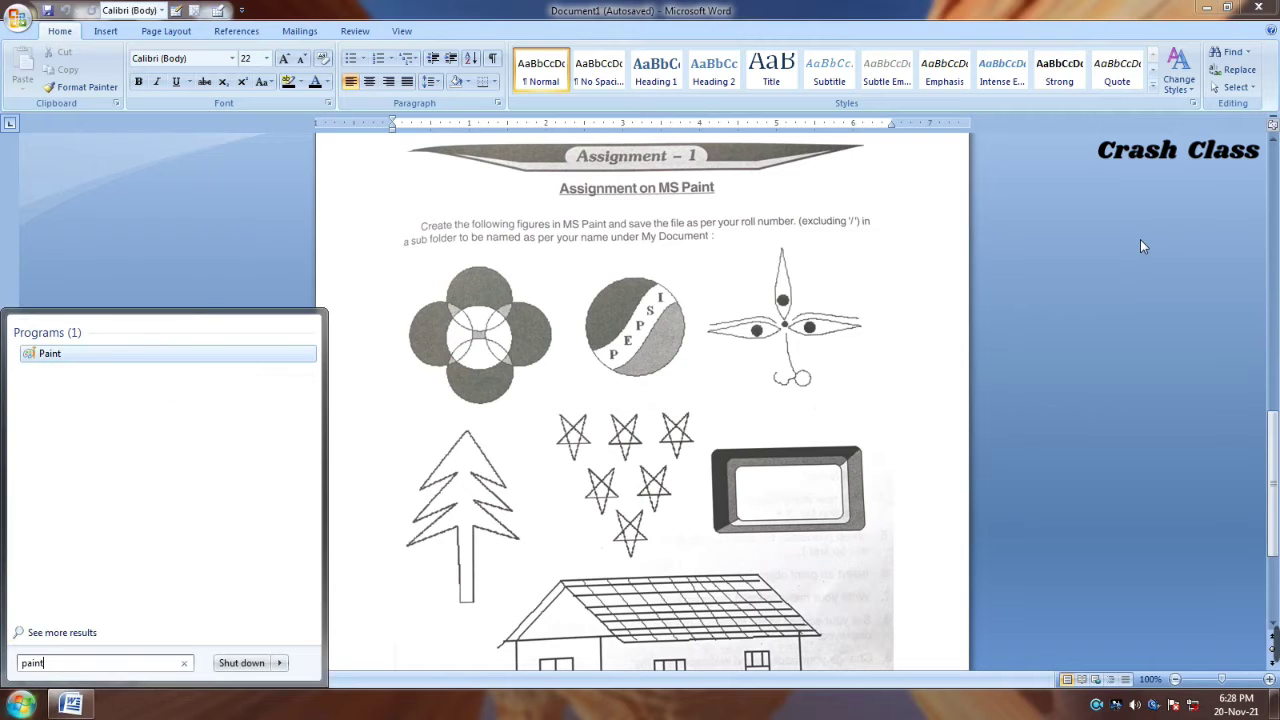
key("Return")
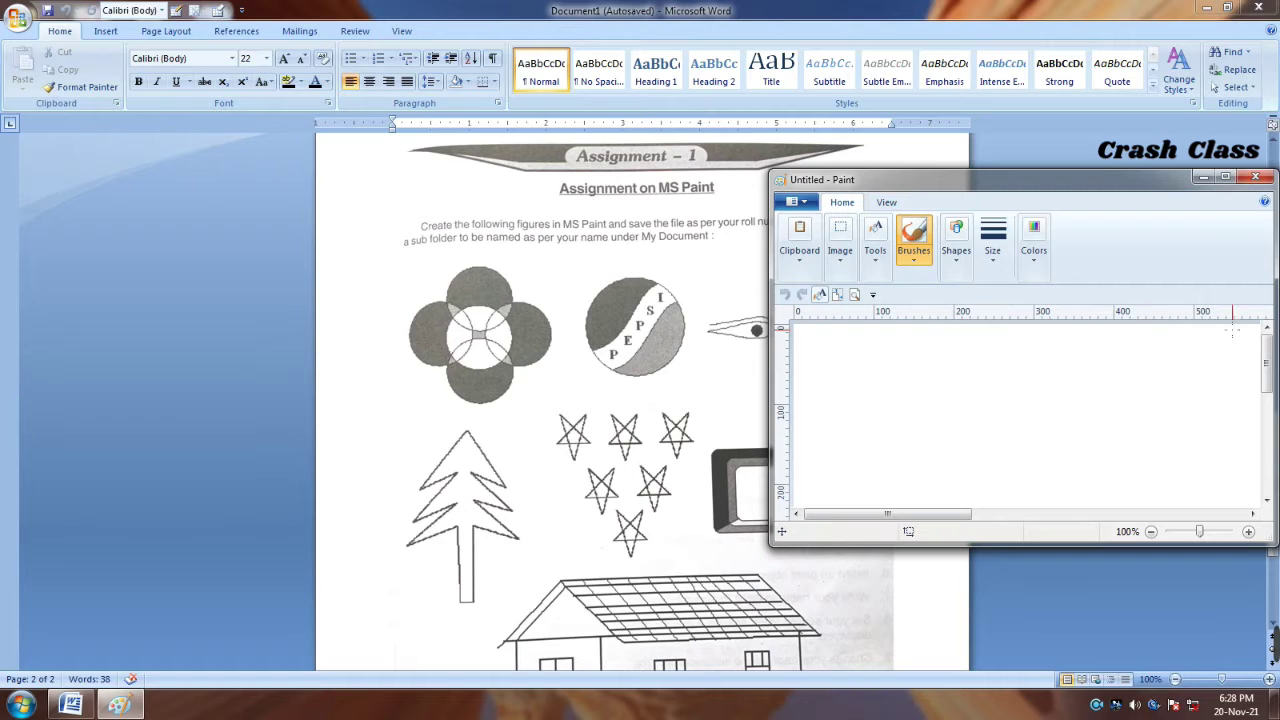
left_click(1222, 177)
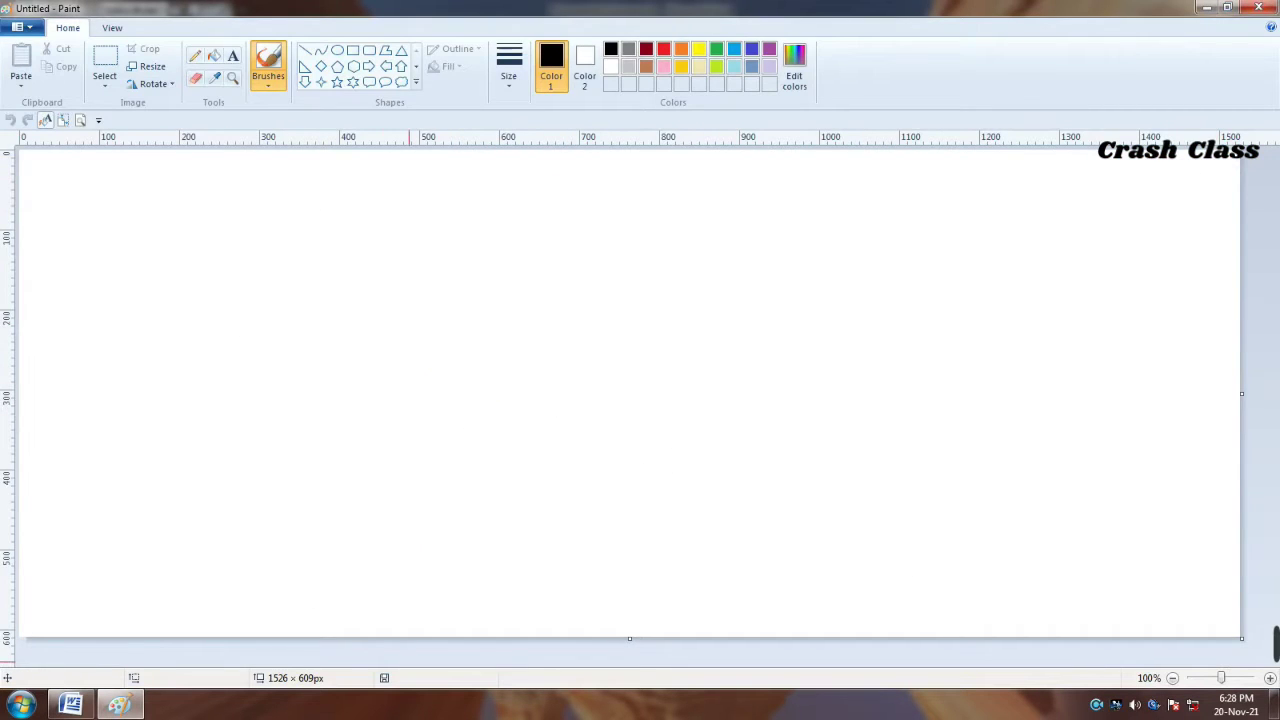
left_click(70, 705)
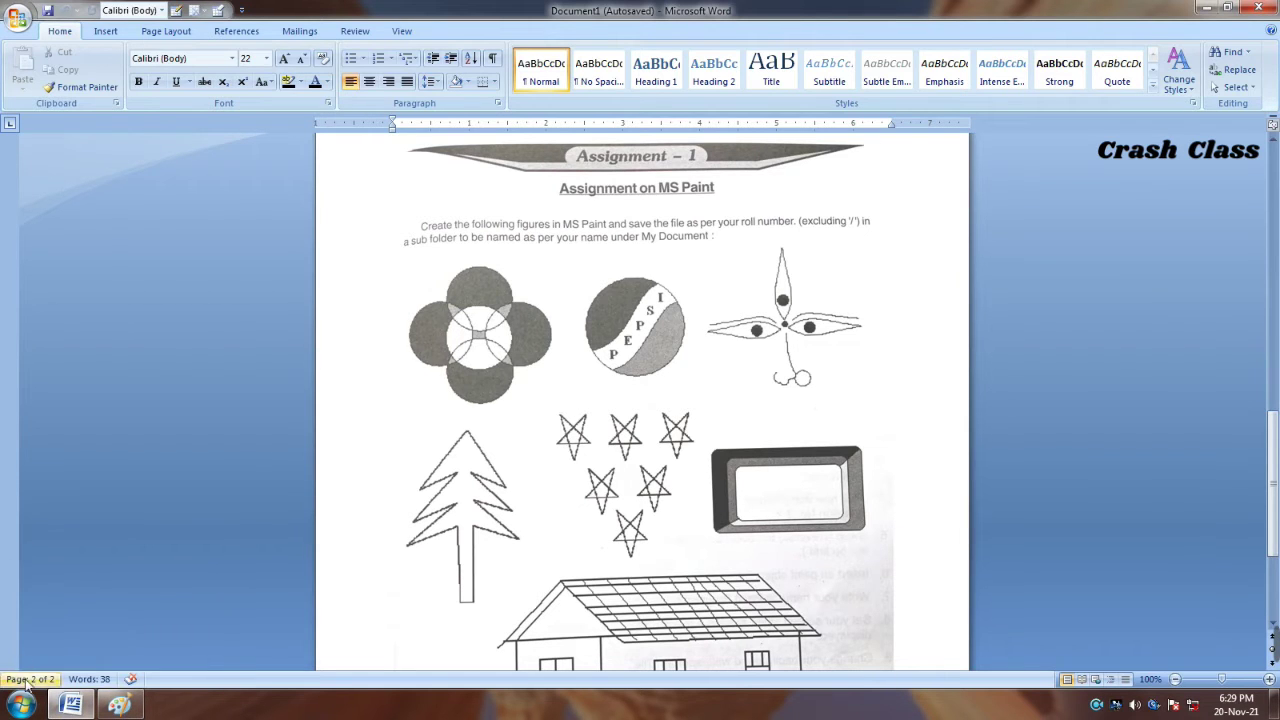
left_click(119, 705)
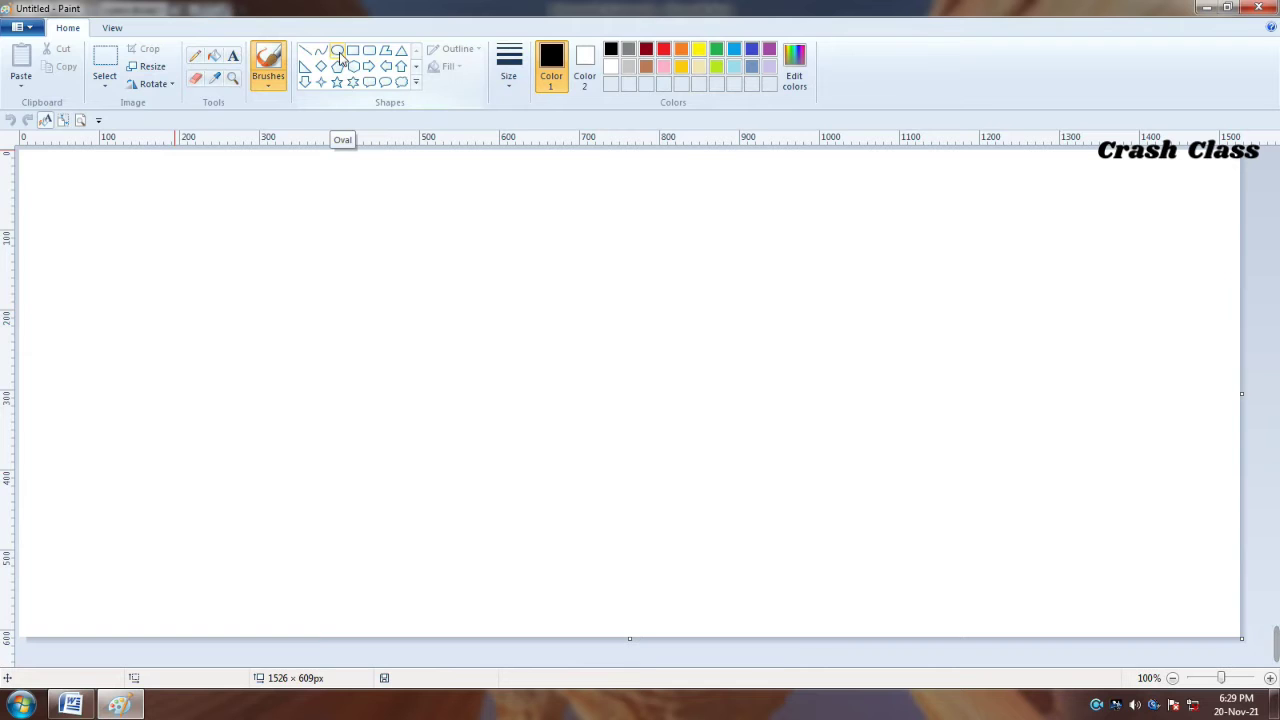
Draw the first round circle with the thinnest outline size
left_click(338, 52)
left_click_drag(227, 269, 342, 377)
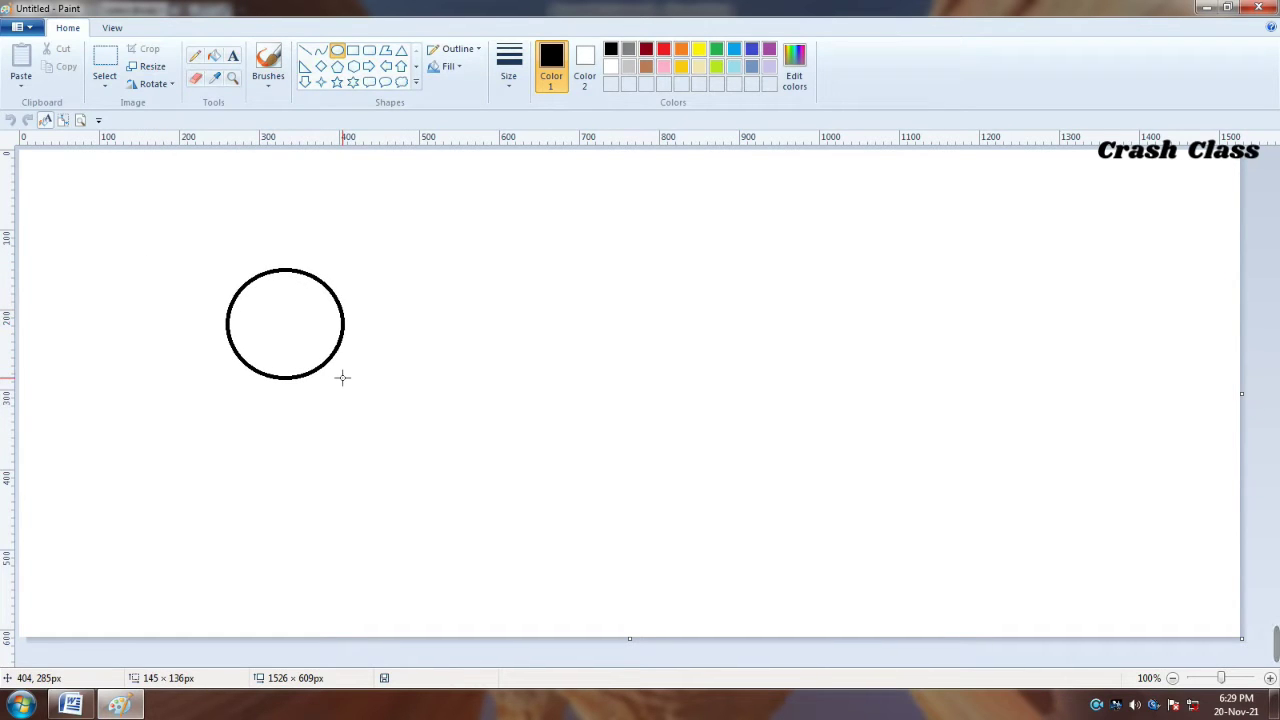
left_click_drag(342, 377, 337, 377)
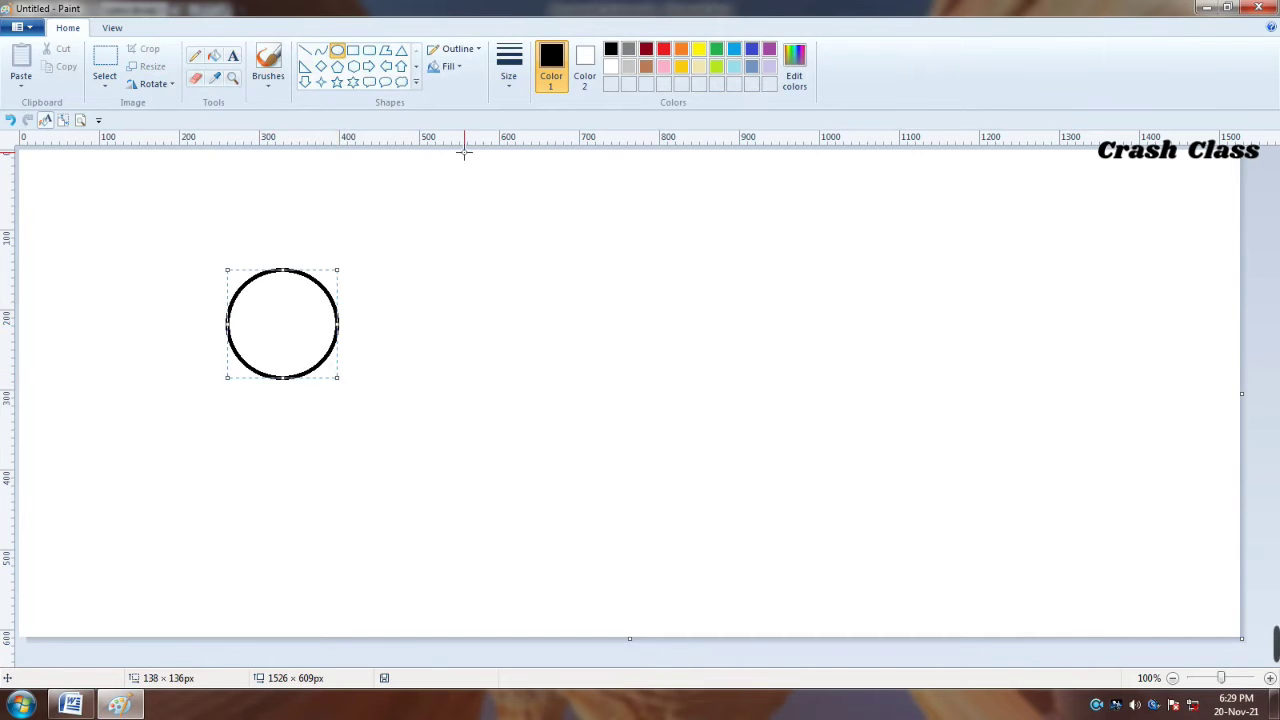
left_click(509, 70)
left_click(514, 113)
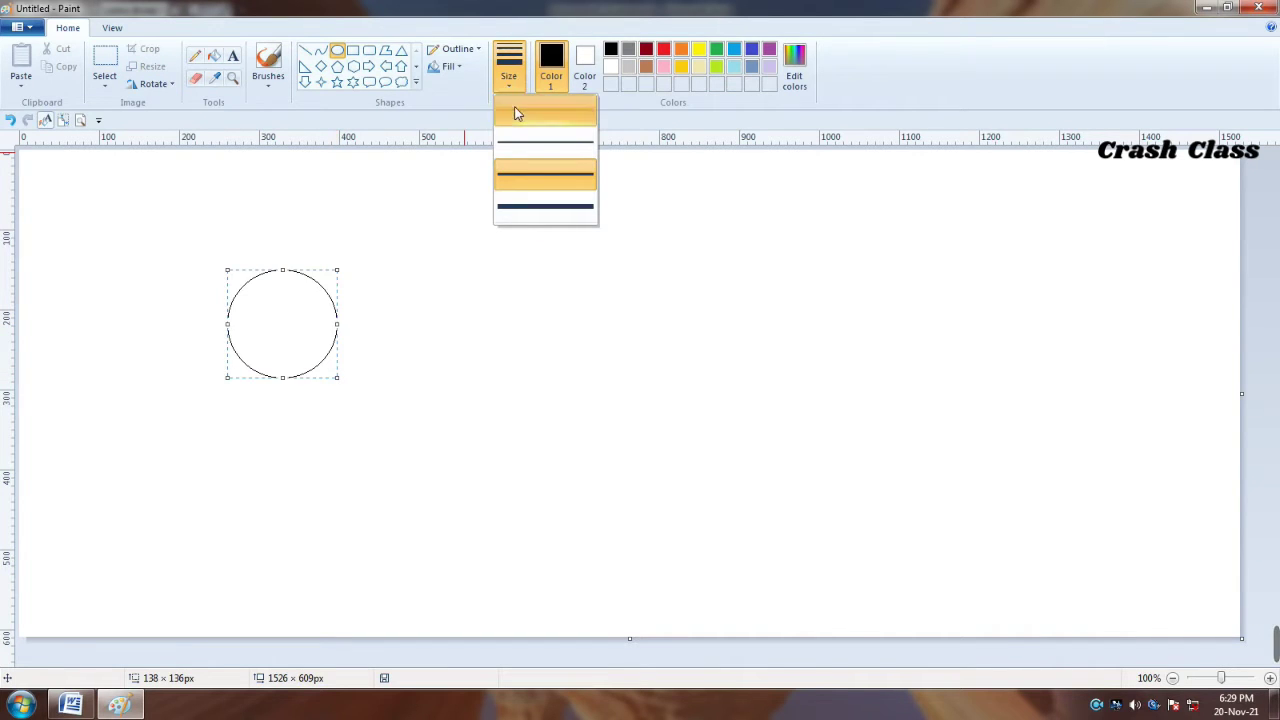
Add a matching second circle overlapping the first from above
left_click_drag(248, 279, 359, 385)
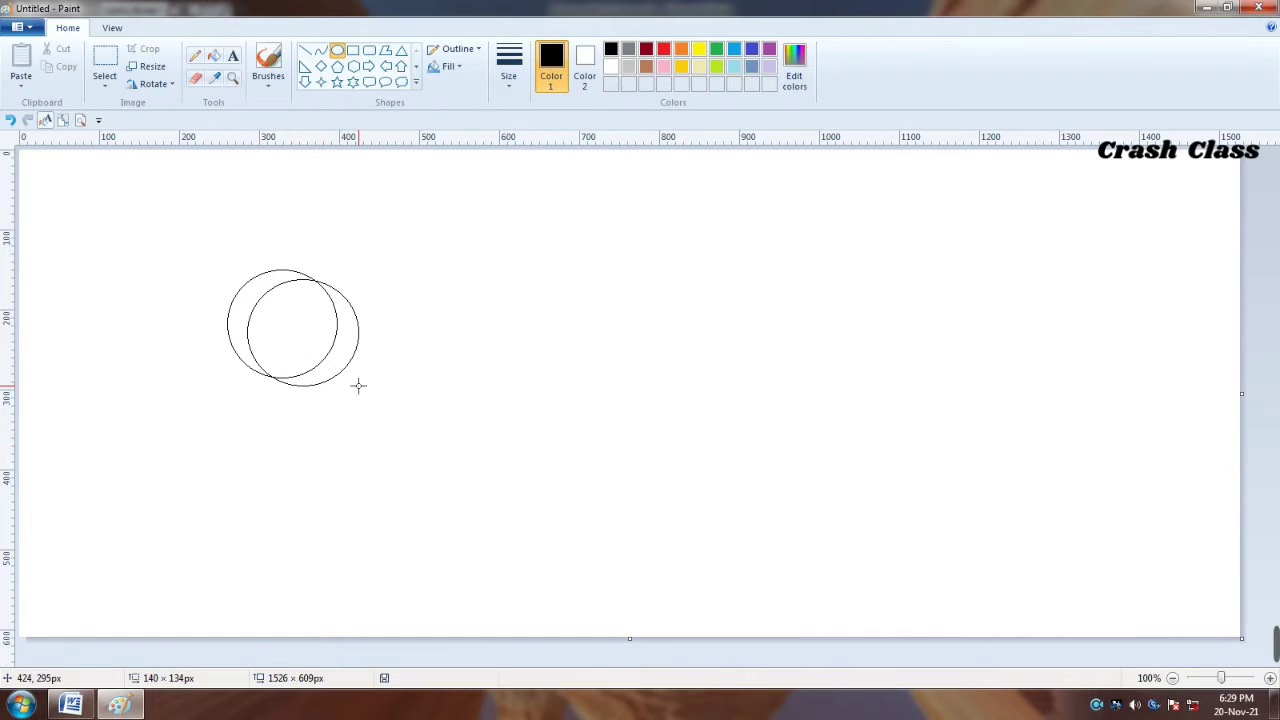
left_click_drag(310, 340, 290, 330)
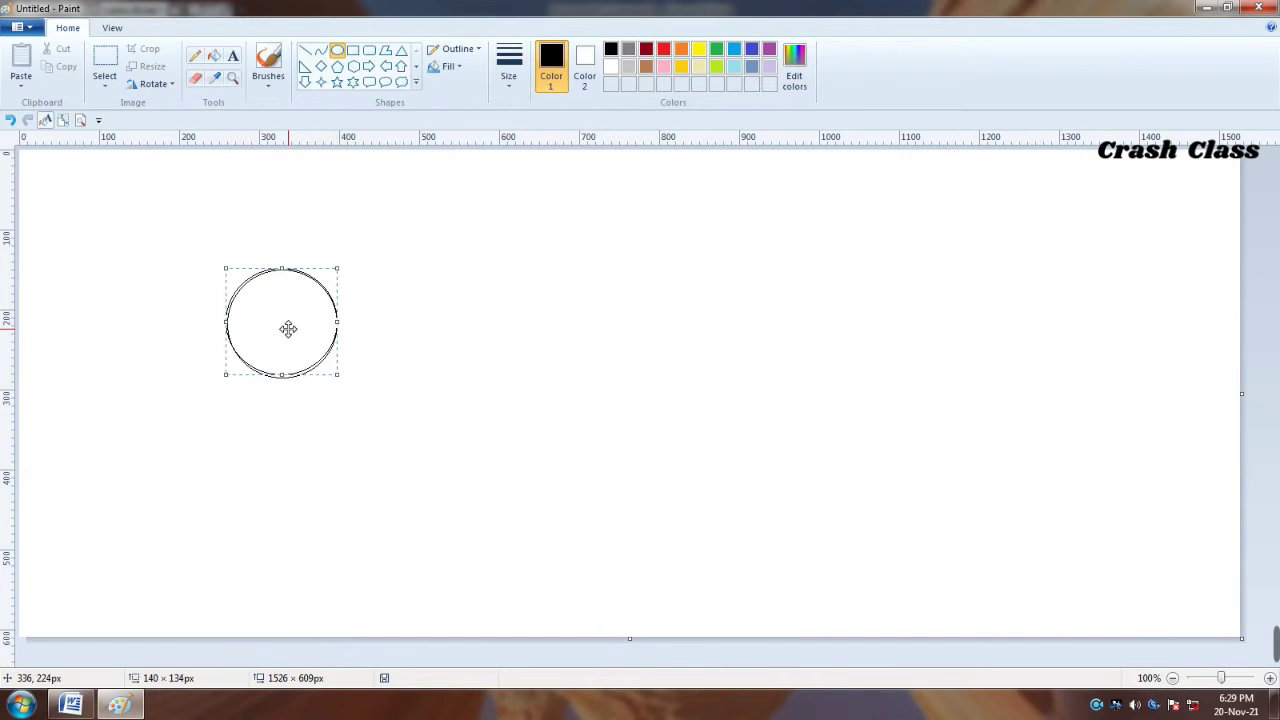
left_click_drag(341, 321, 338, 321)
left_click_drag(282, 374, 282, 377)
left_click_drag(306, 326, 307, 245)
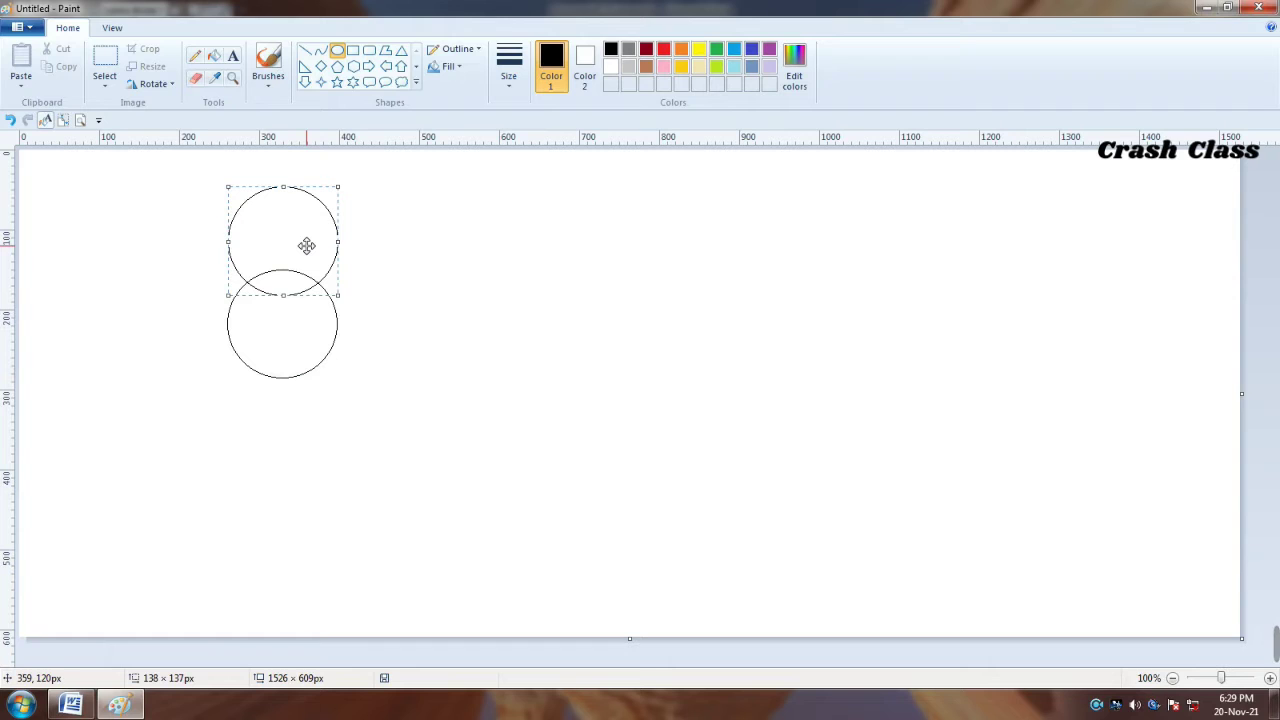
left_click_drag(306, 245, 305, 256)
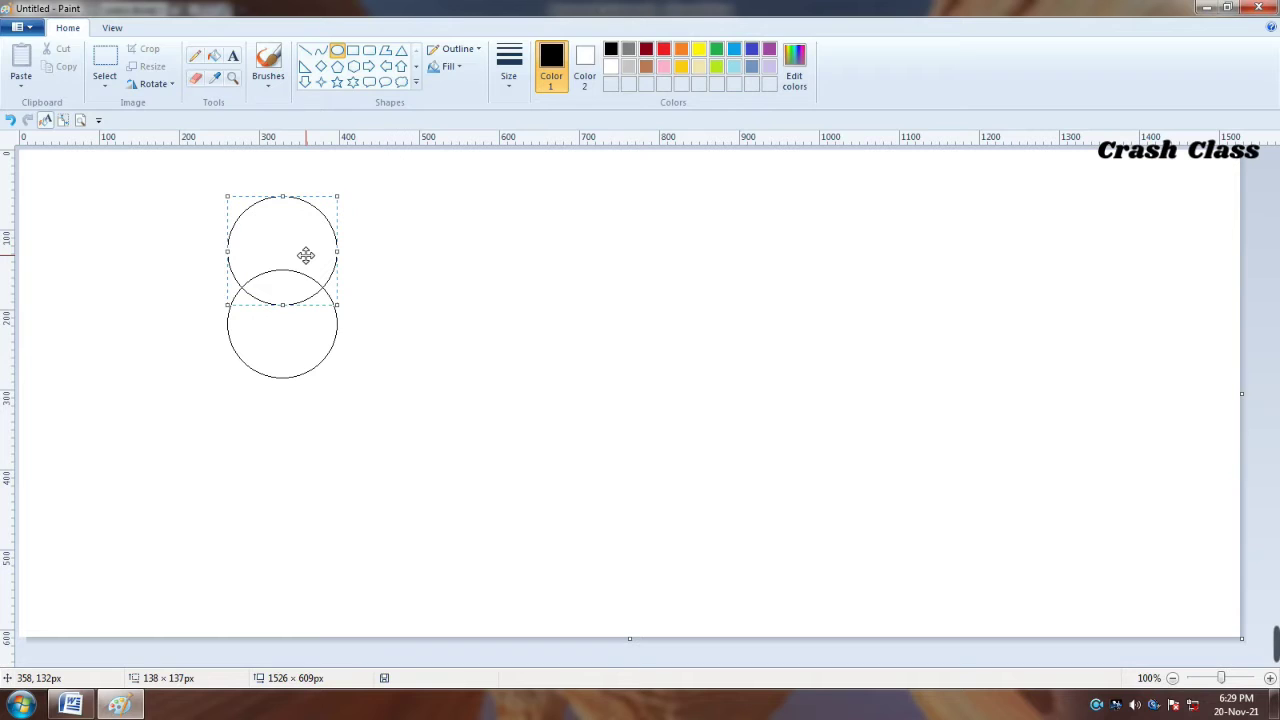
left_click_drag(306, 256, 306, 259)
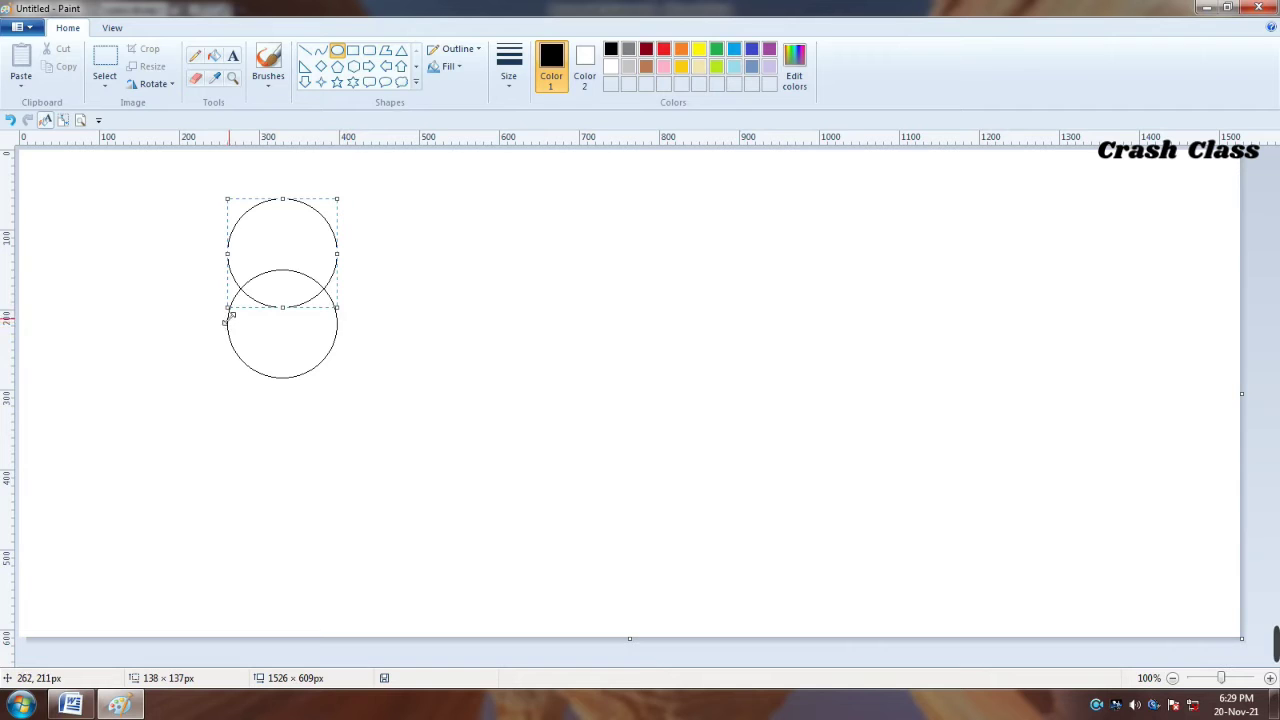
left_click(387, 317)
Add a matching third circle at the bottom of the column
mouse_move(223, 287)
left_mouse_down()
mouse_move(270, 348)
mouse_move(344, 393)
mouse_move(297, 347)
mouse_move(336, 323)
left_mouse_up()
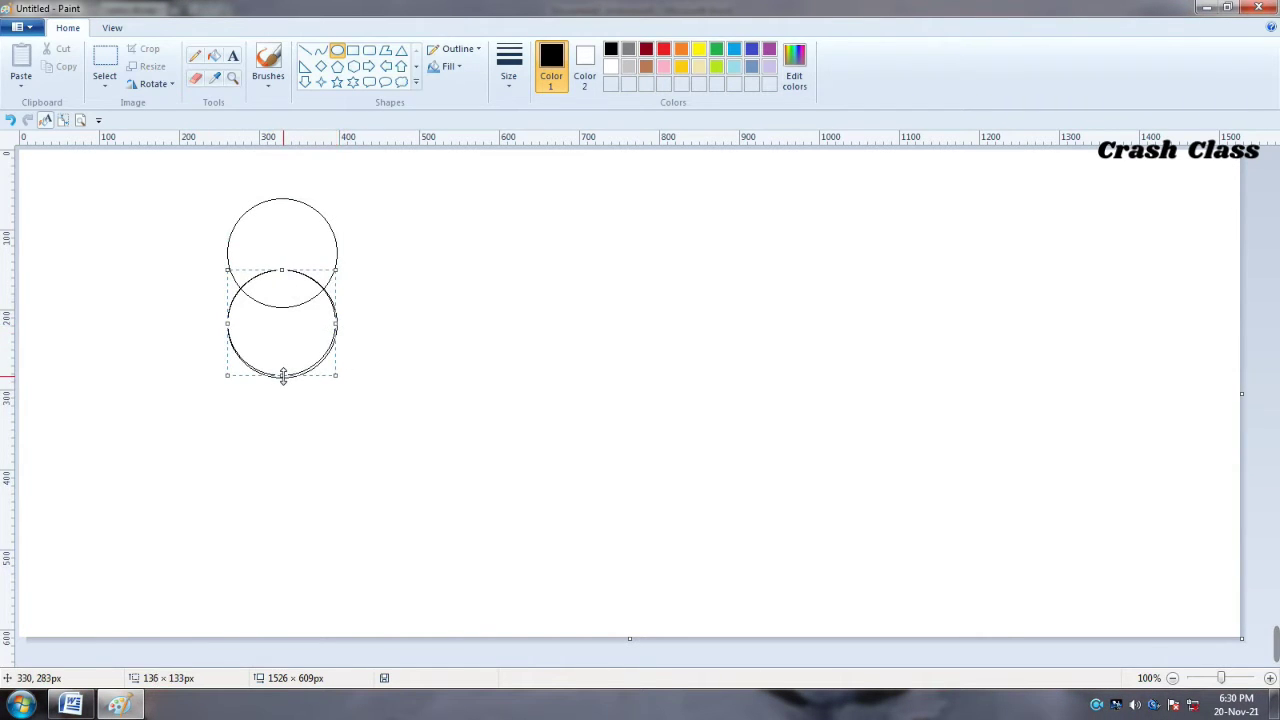
left_click_drag(283, 375, 283, 376)
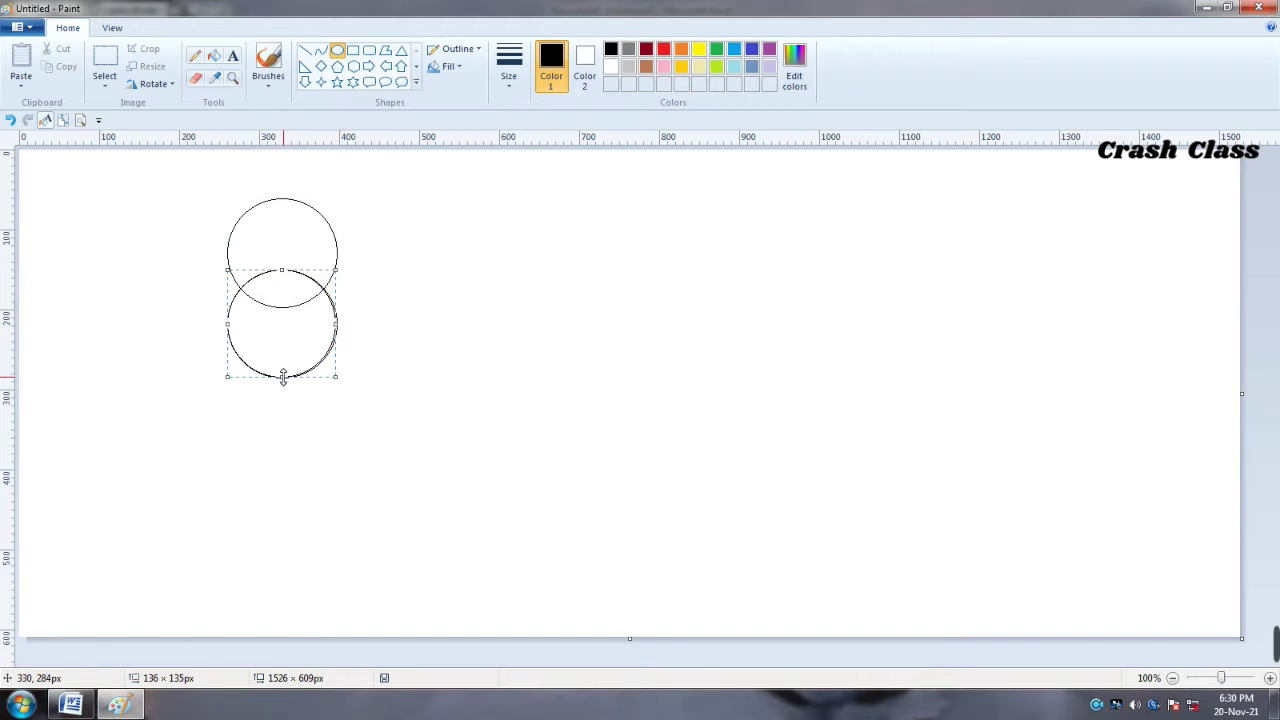
mouse_move(333, 326)
left_mouse_down()
mouse_move(297, 354)
mouse_move(301, 401)
left_mouse_up()
left_click(366, 386)
Add a fourth matching circle overlapping the middle one on its right
left_click_drag(247, 273, 354, 386)
left_click_drag(312, 338, 296, 337)
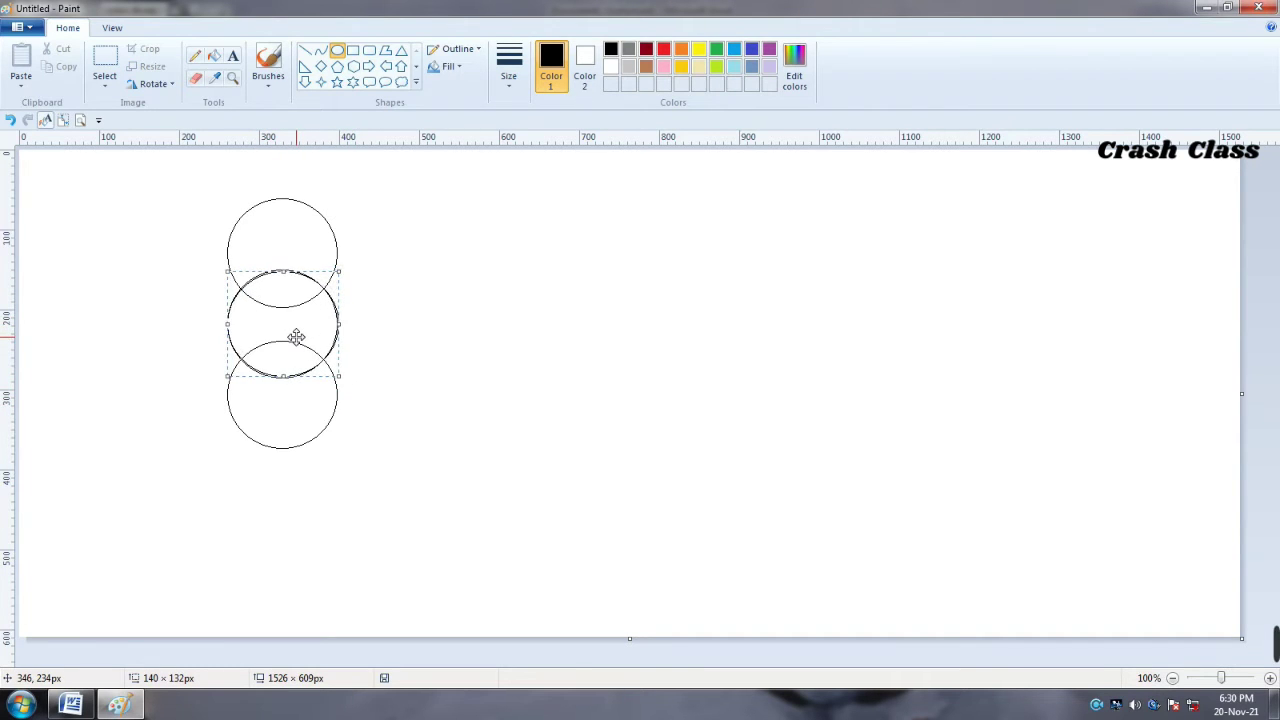
left_click_drag(286, 273, 286, 270)
left_click_drag(338, 324, 340, 324)
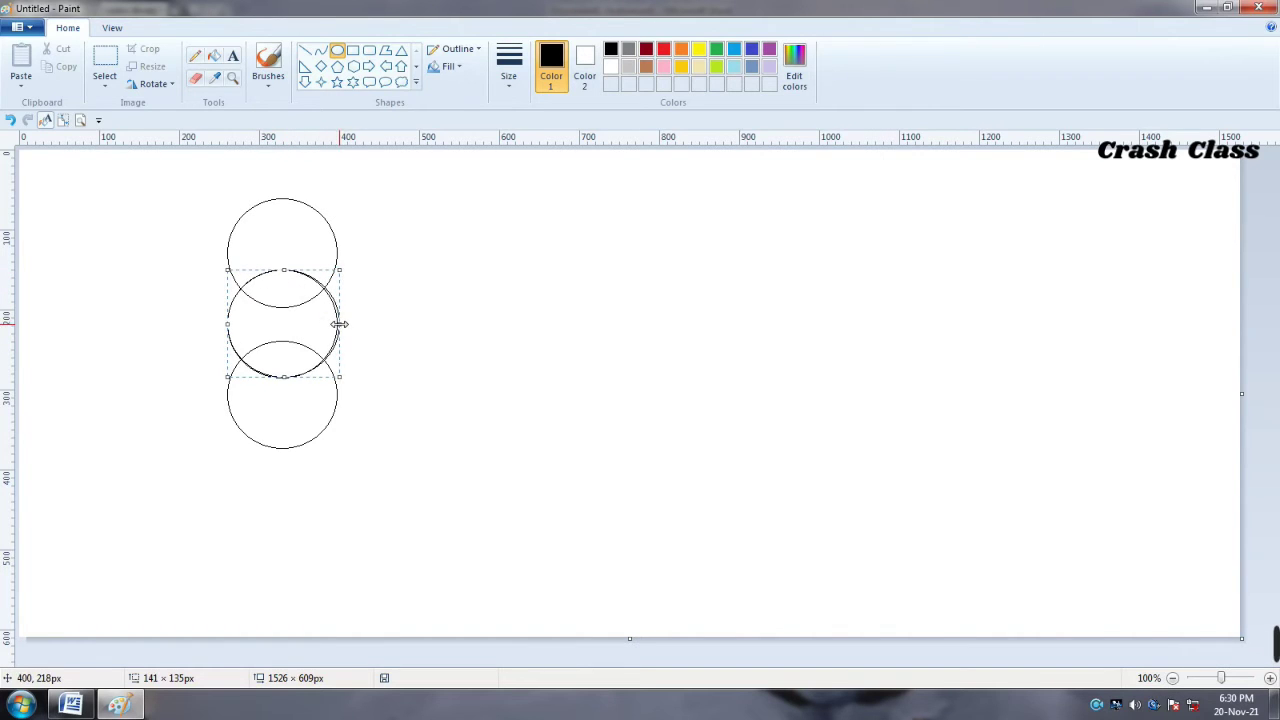
left_click_drag(288, 346, 360, 345)
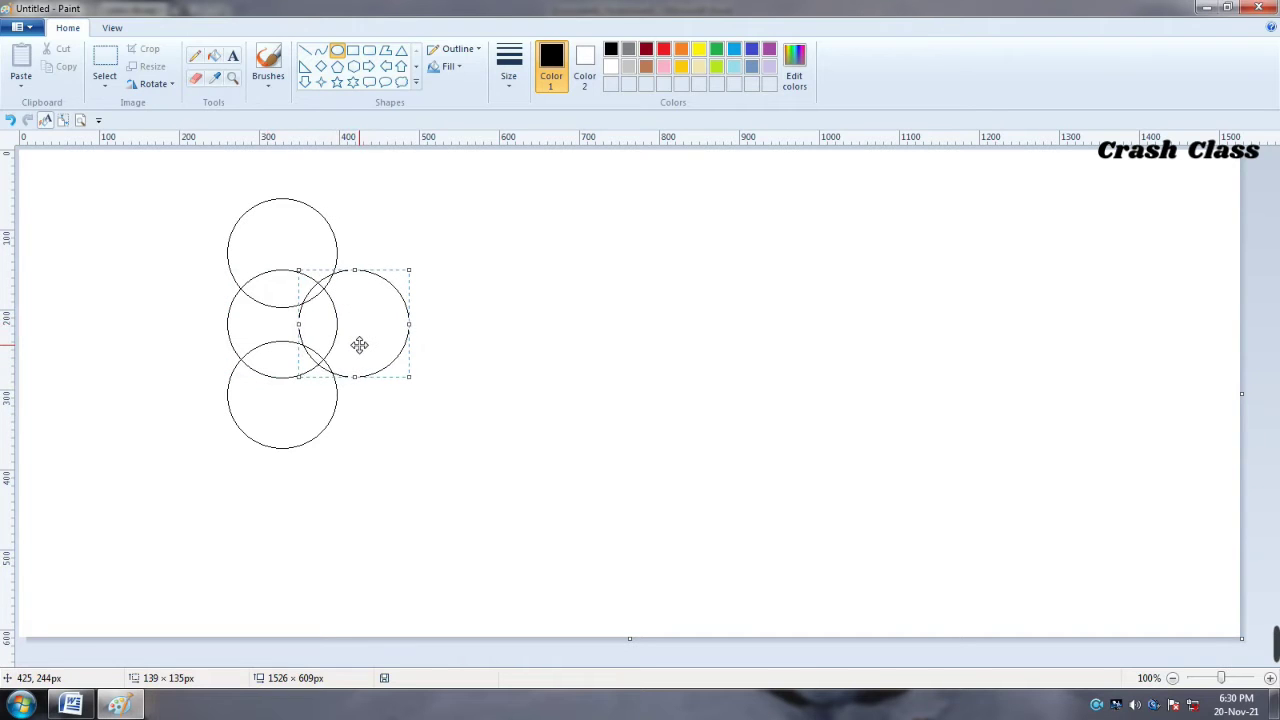
left_click(437, 289)
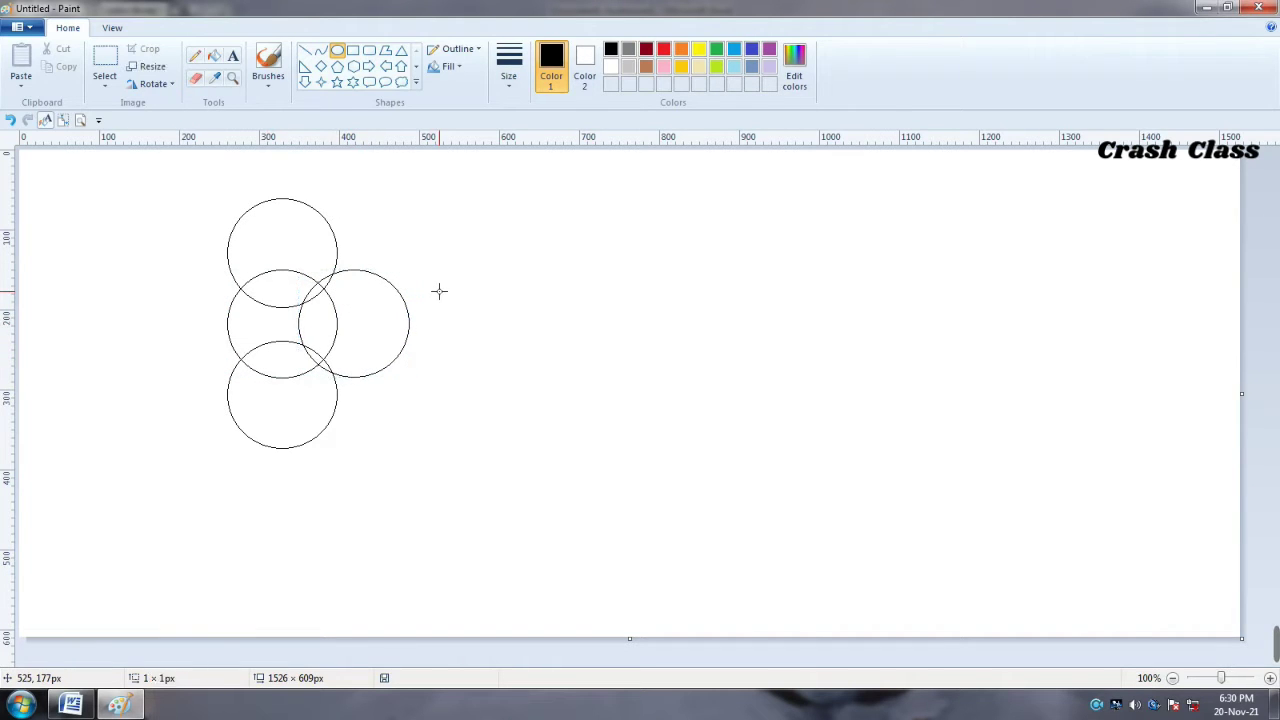
Draw a fifth circle about 138x136 overlapping the middle circle's left side
left_click_drag(233, 284, 355, 397)
mouse_move(300, 333)
left_mouse_down()
mouse_move(290, 319)
mouse_move(228, 327)
left_mouse_up()
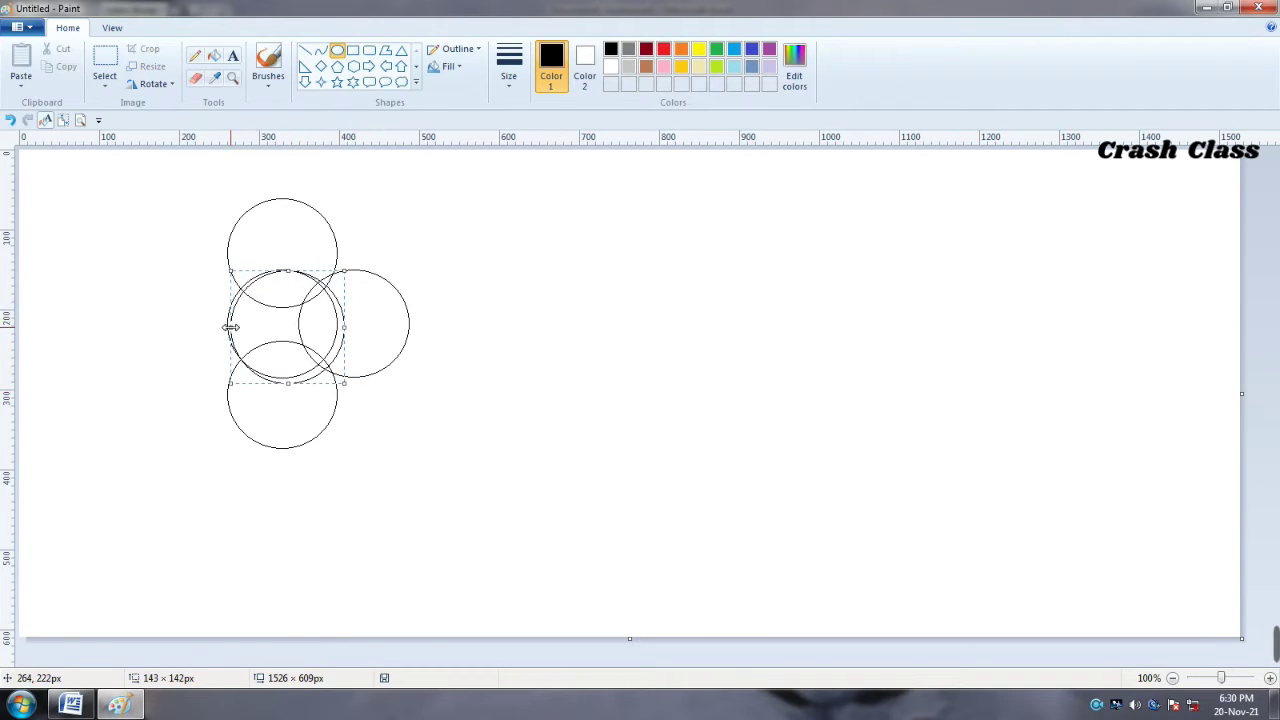
left_click_drag(287, 272, 287, 270)
left_click_drag(344, 325, 338, 325)
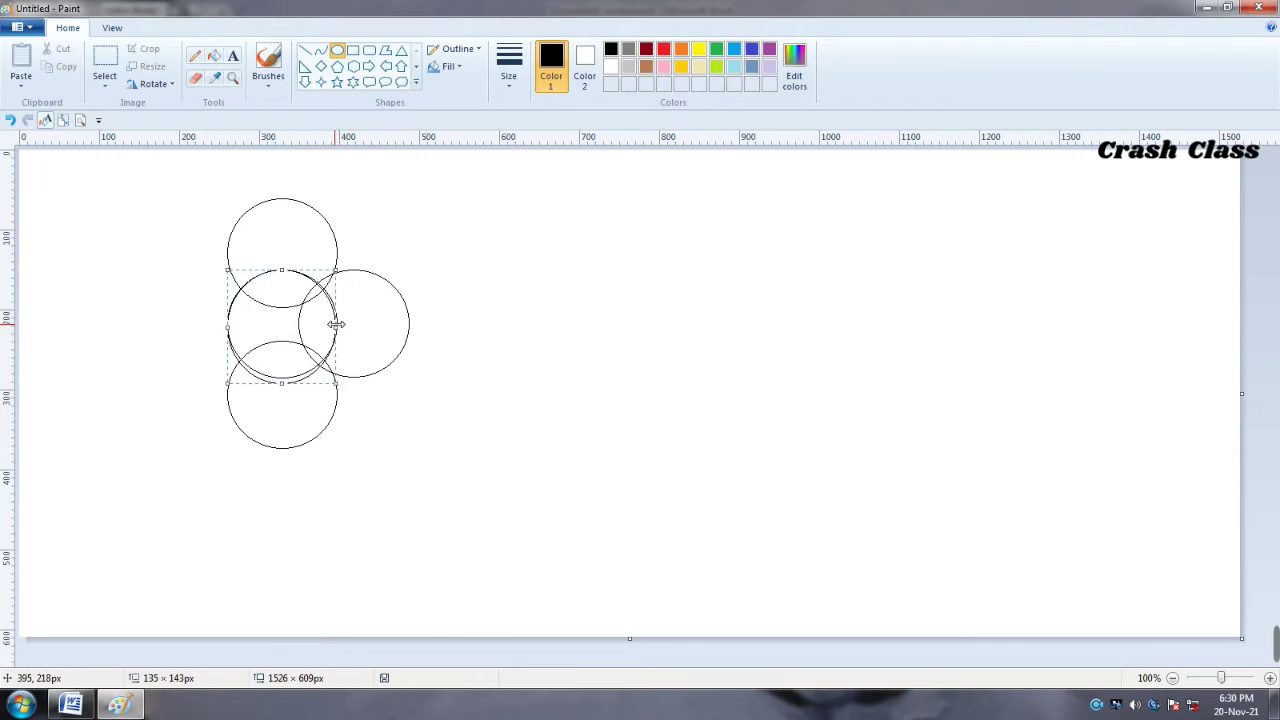
left_click_drag(285, 383, 287, 376)
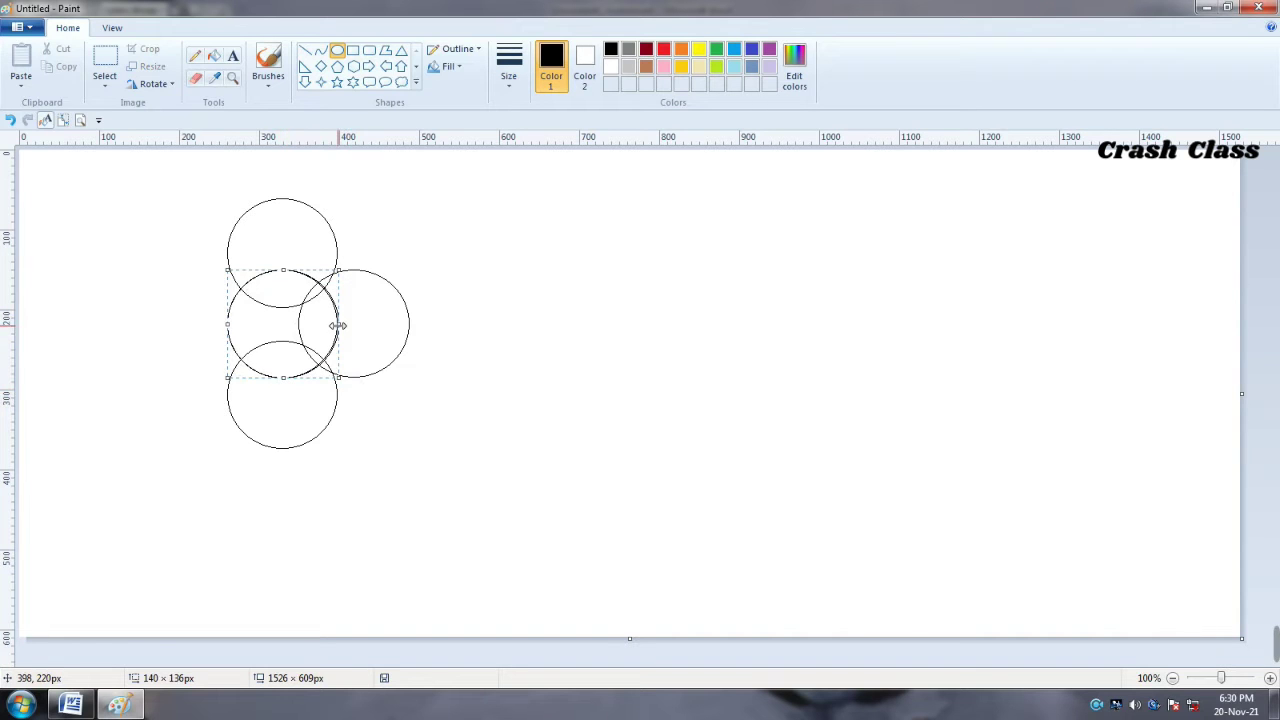
mouse_move(339, 325)
left_mouse_down()
mouse_move(213, 330)
mouse_move(224, 328)
left_mouse_up()
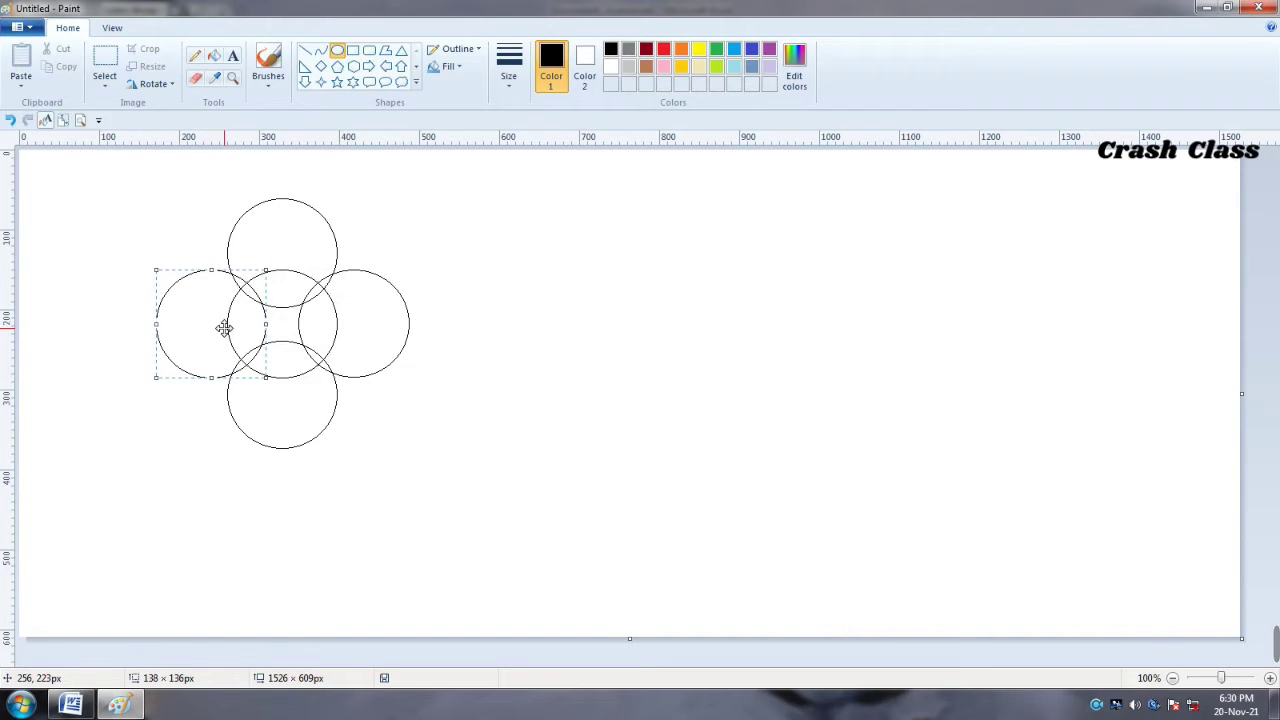
left_click(239, 384)
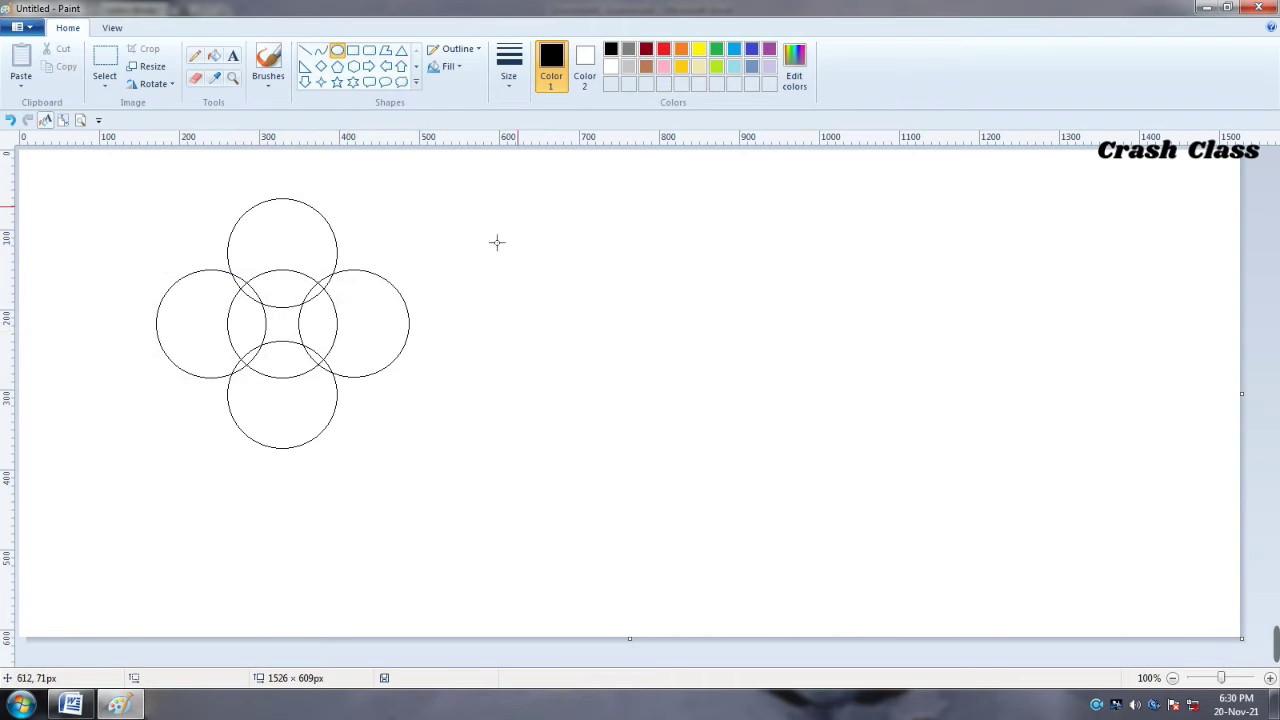
left_click(213, 56)
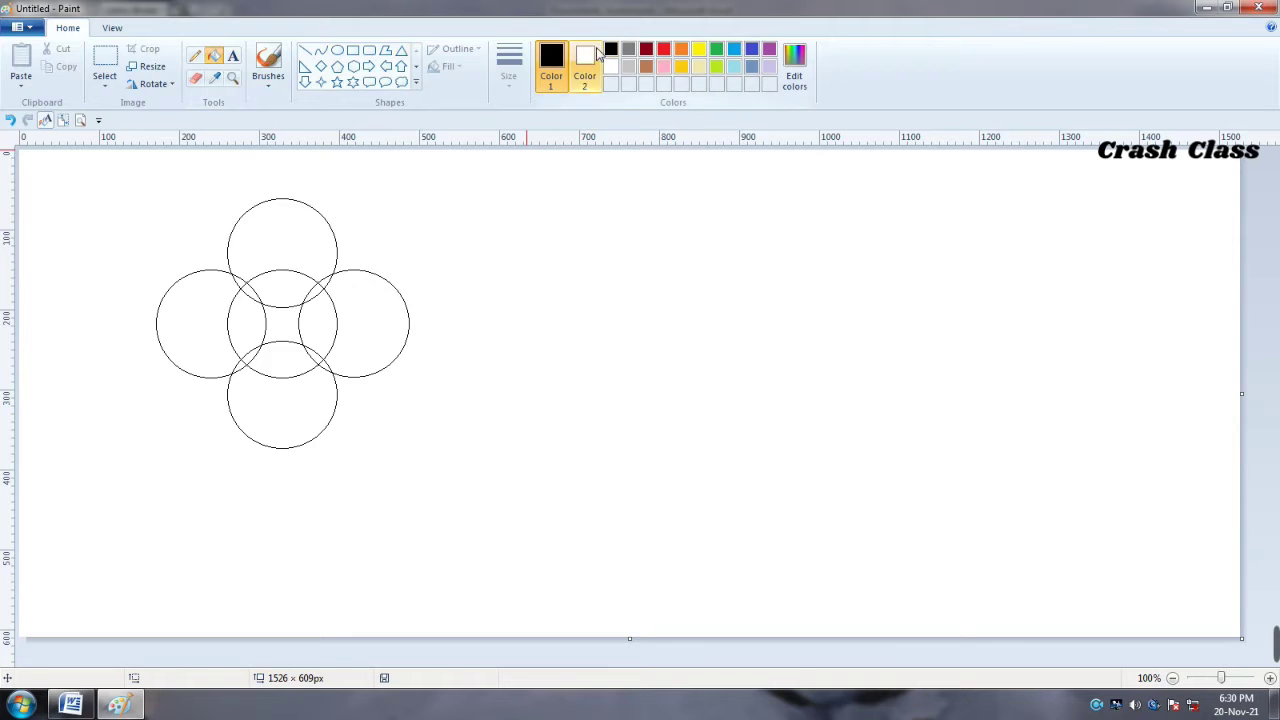
Fill the four outer circles black and their overlap regions grey
left_click(306, 214)
left_click(395, 320)
left_click(297, 398)
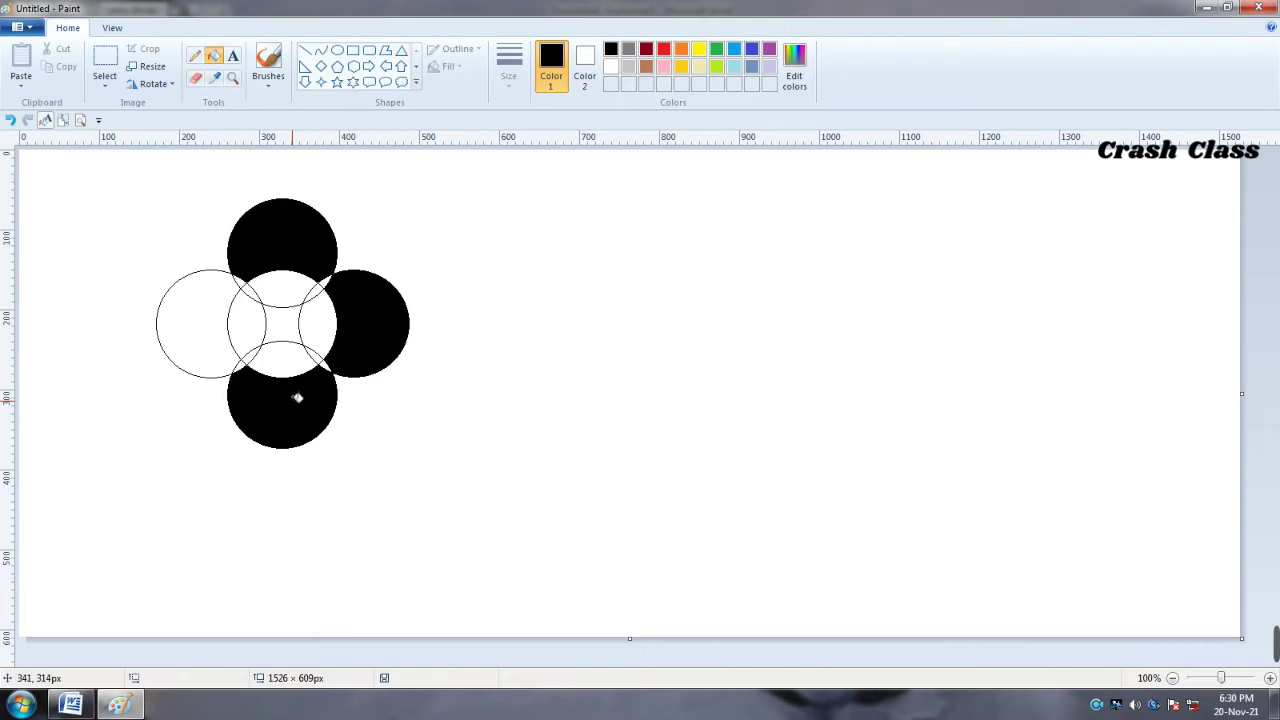
left_click(222, 356)
left_click(628, 49)
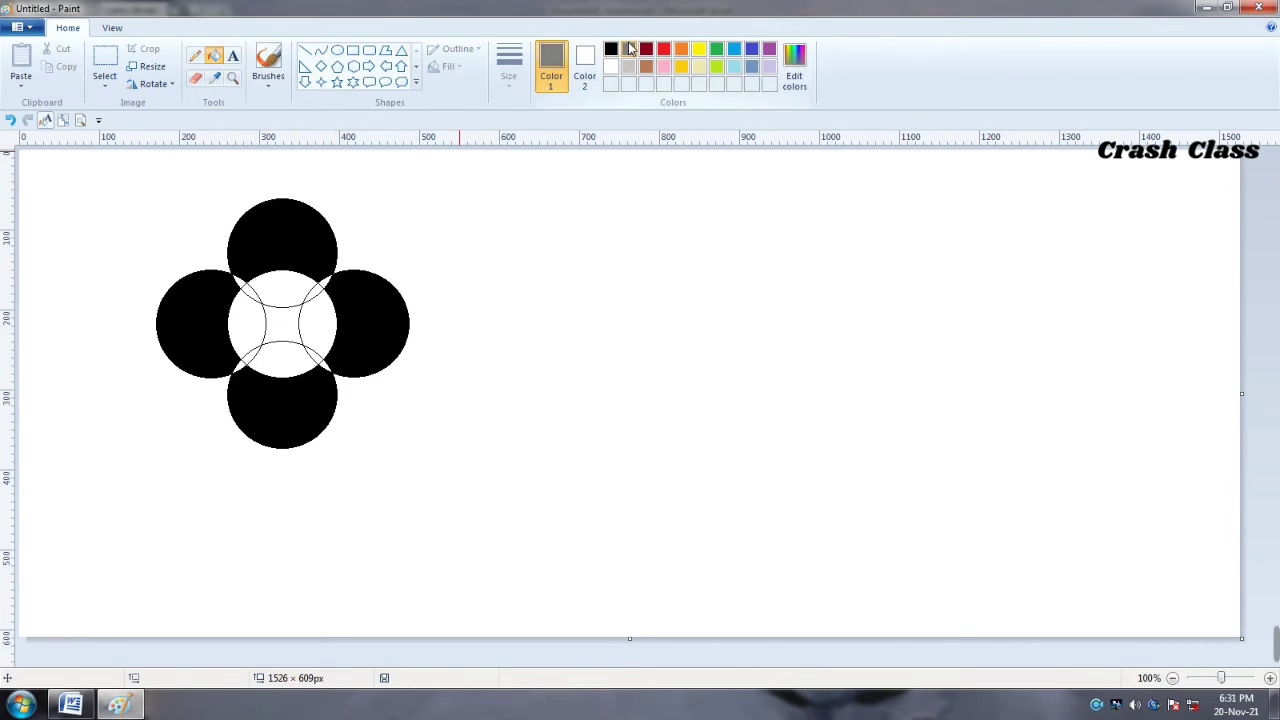
left_click(297, 290)
left_click(326, 320)
left_click(296, 364)
left_click(262, 338)
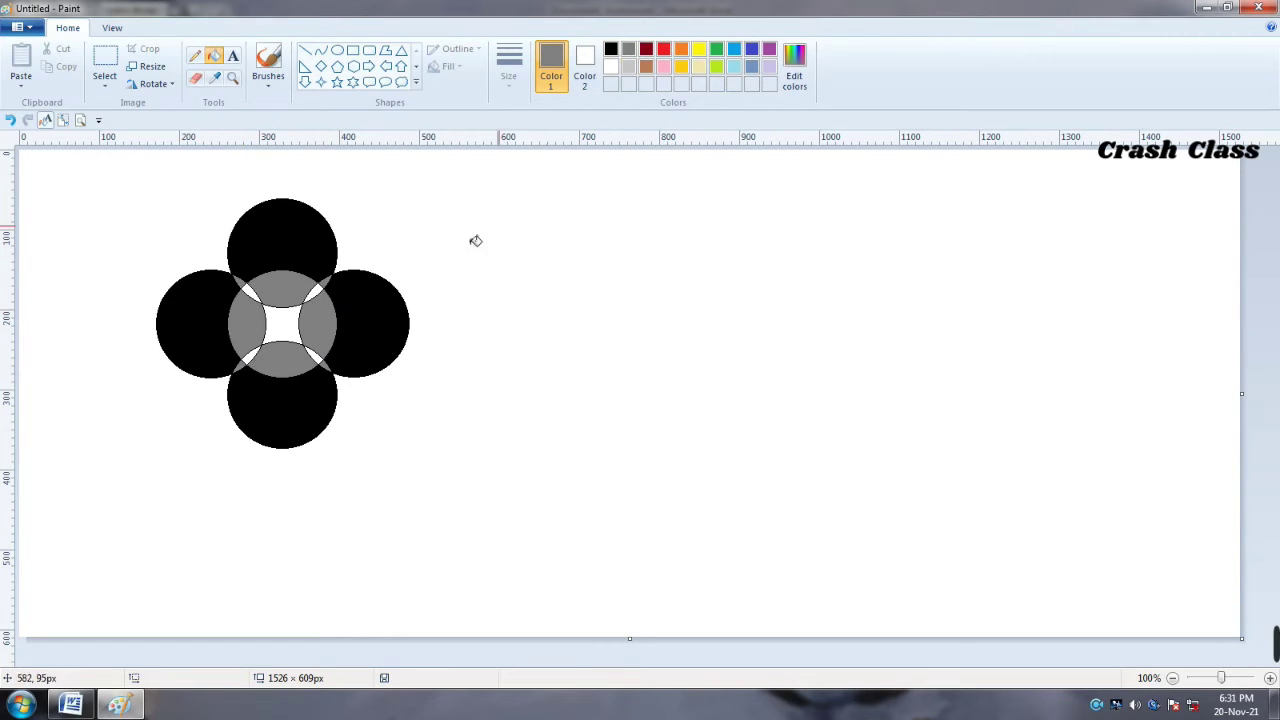
Fill the small gaps red and the flower's centre light yellow
left_click(664, 50)
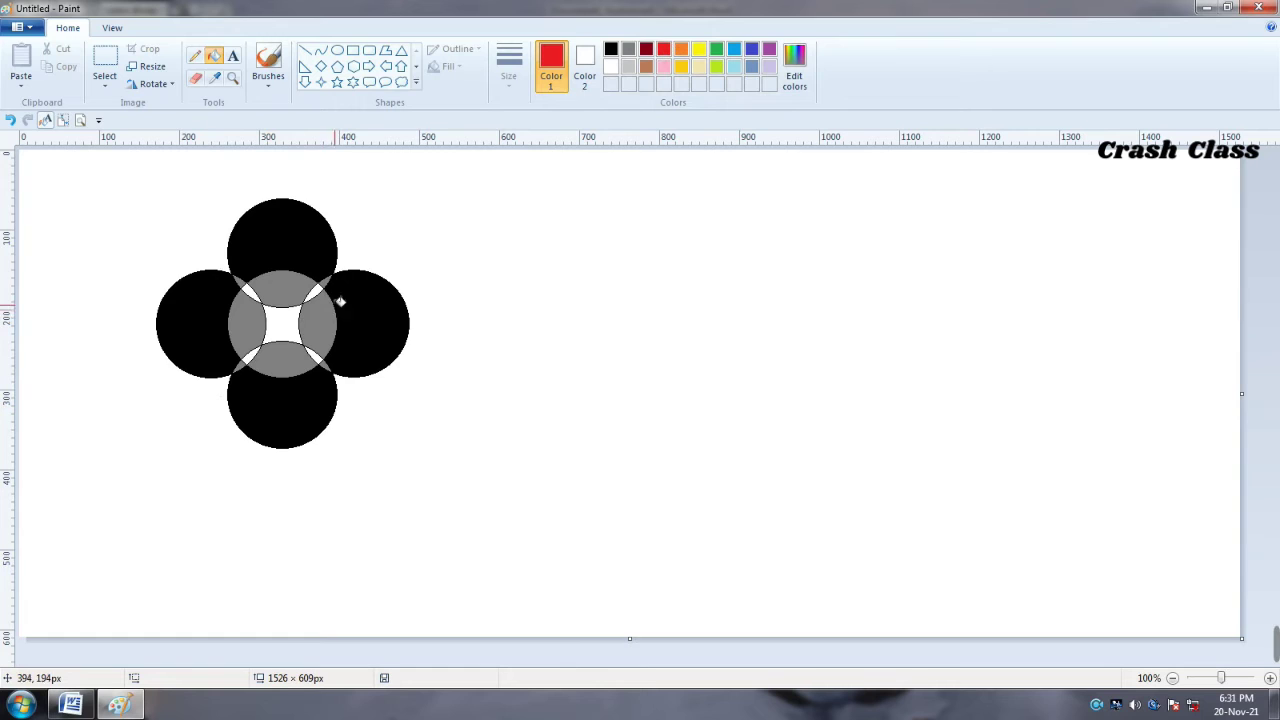
left_click(254, 290)
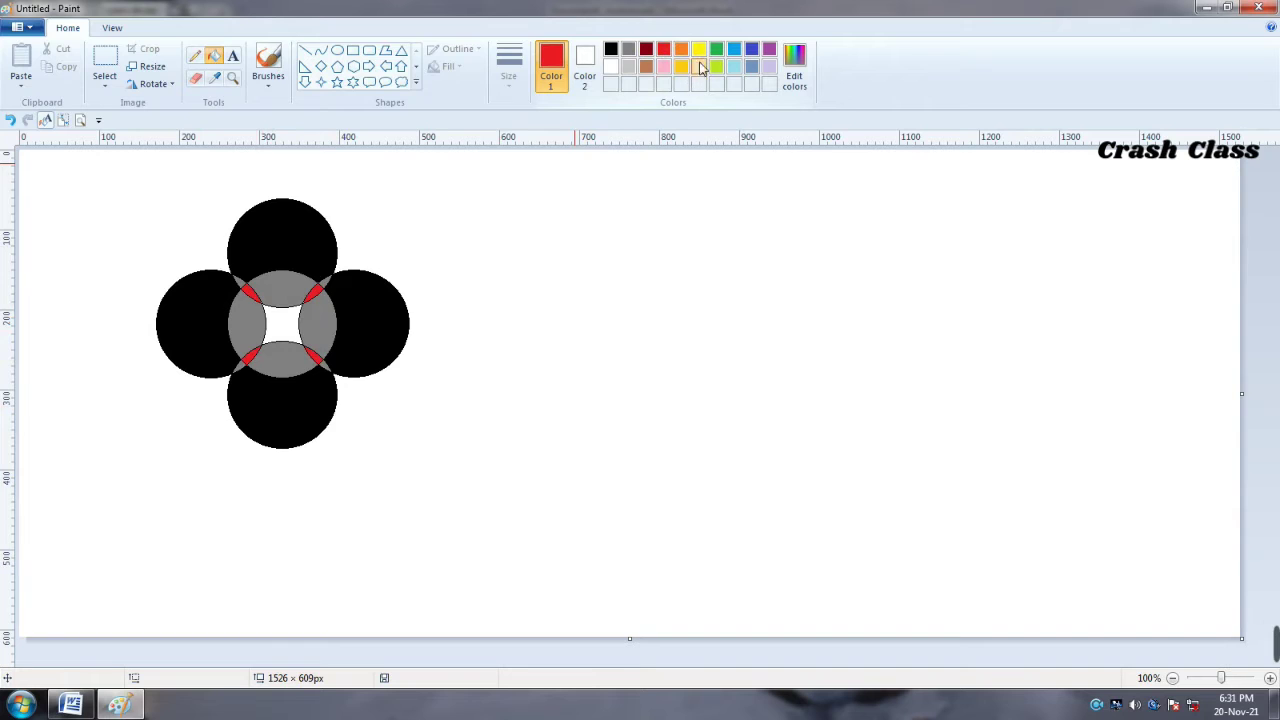
left_click(699, 66)
left_click(294, 323)
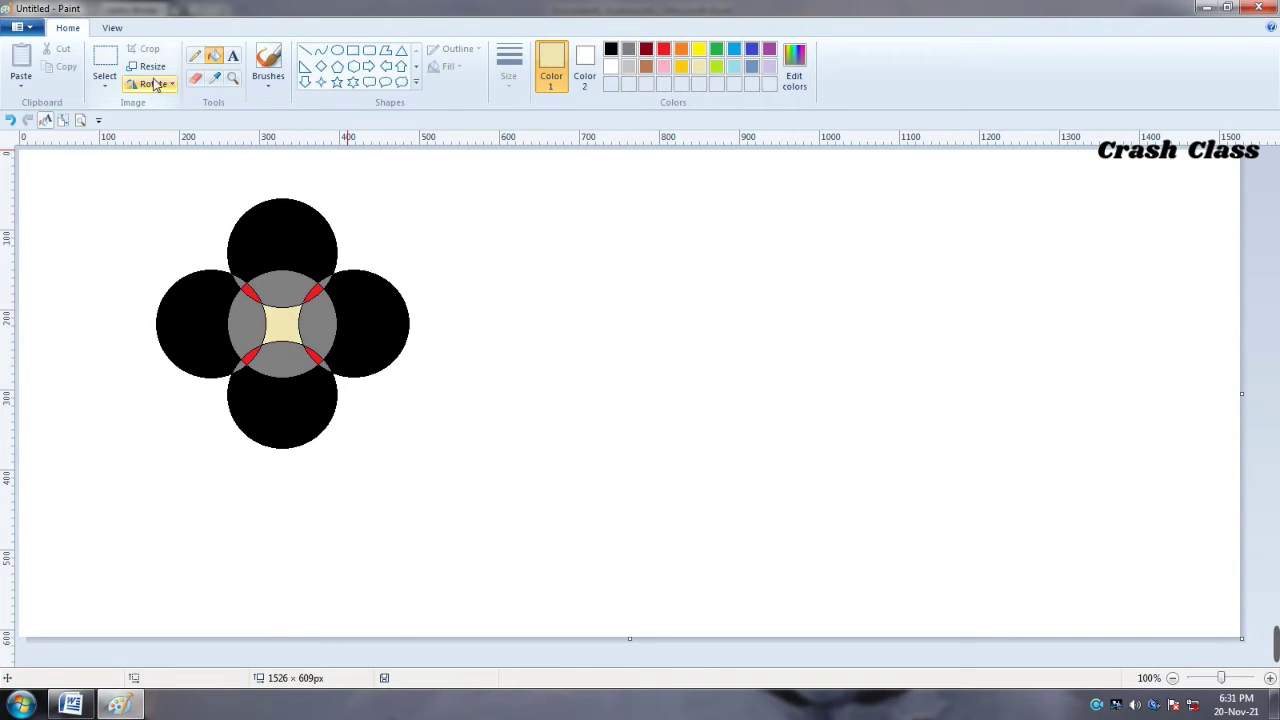
Select the whole flower and glance at the Word assignment sheet
left_click(104, 62)
mouse_move(120, 186)
left_mouse_down()
mouse_move(449, 455)
mouse_move(305, 408)
left_mouse_up()
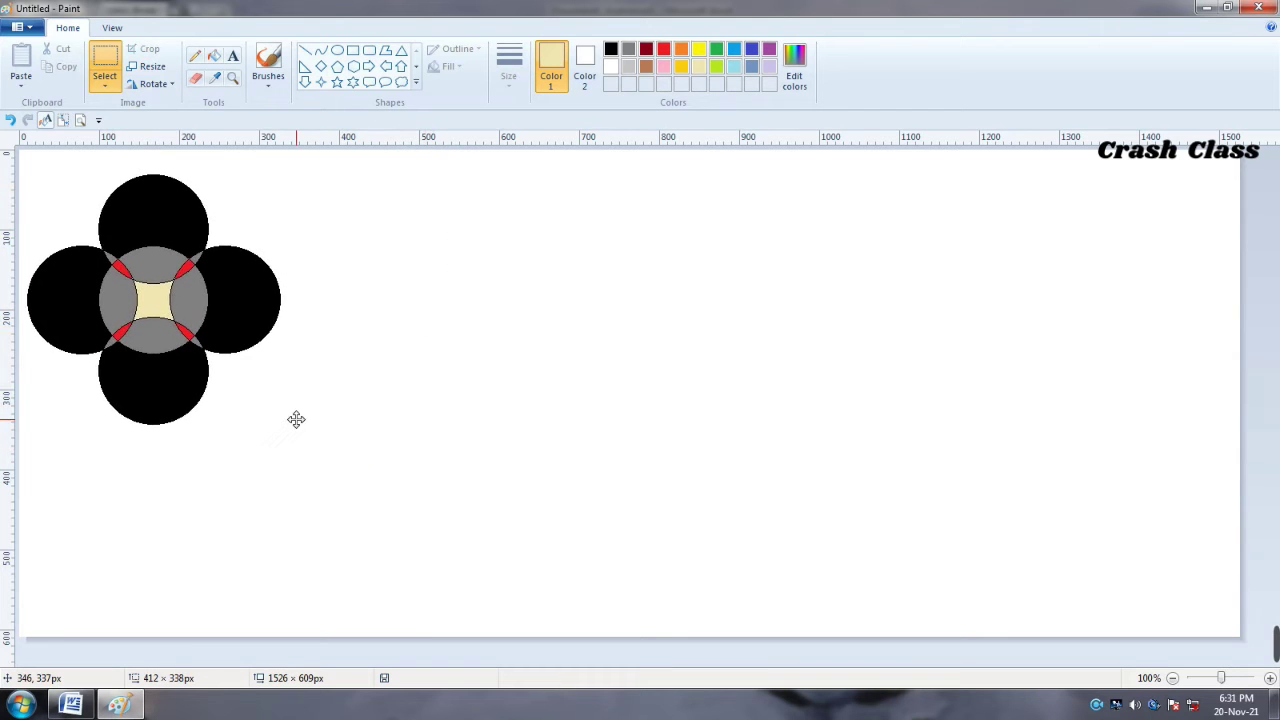
left_click(71, 705)
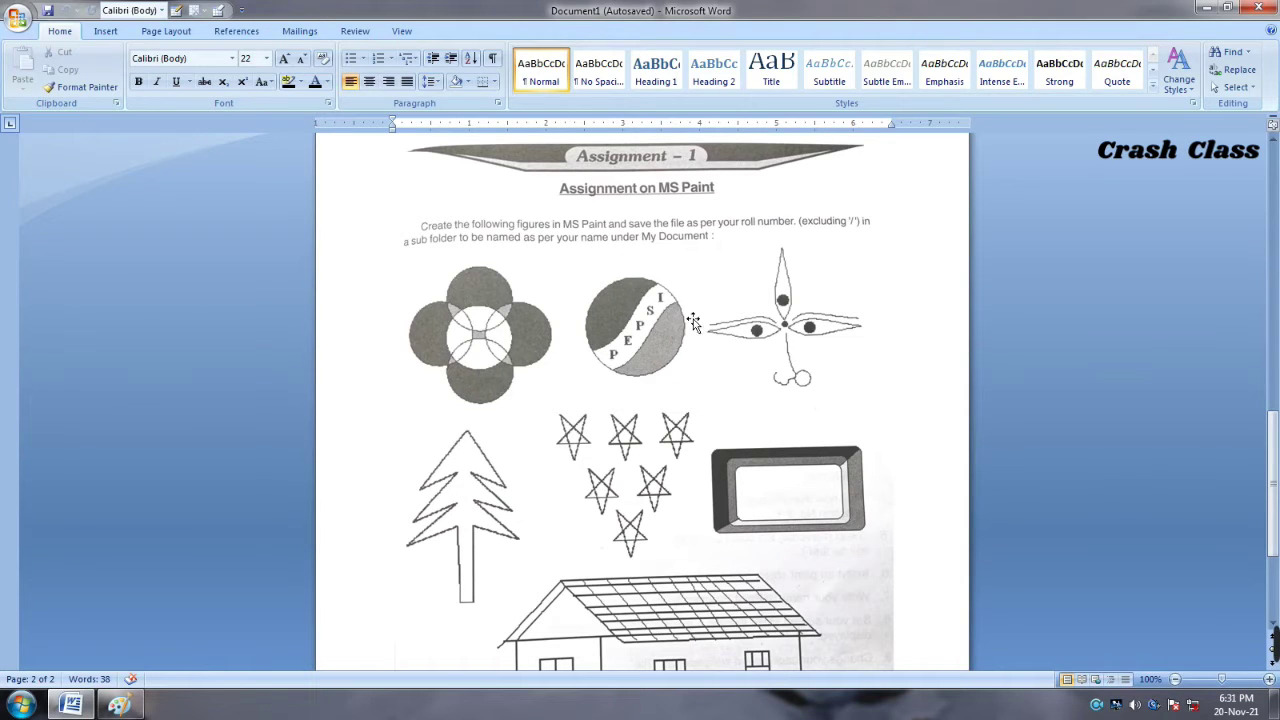
Draw a black-outlined round circle to the right of the flower
left_click(119, 705)
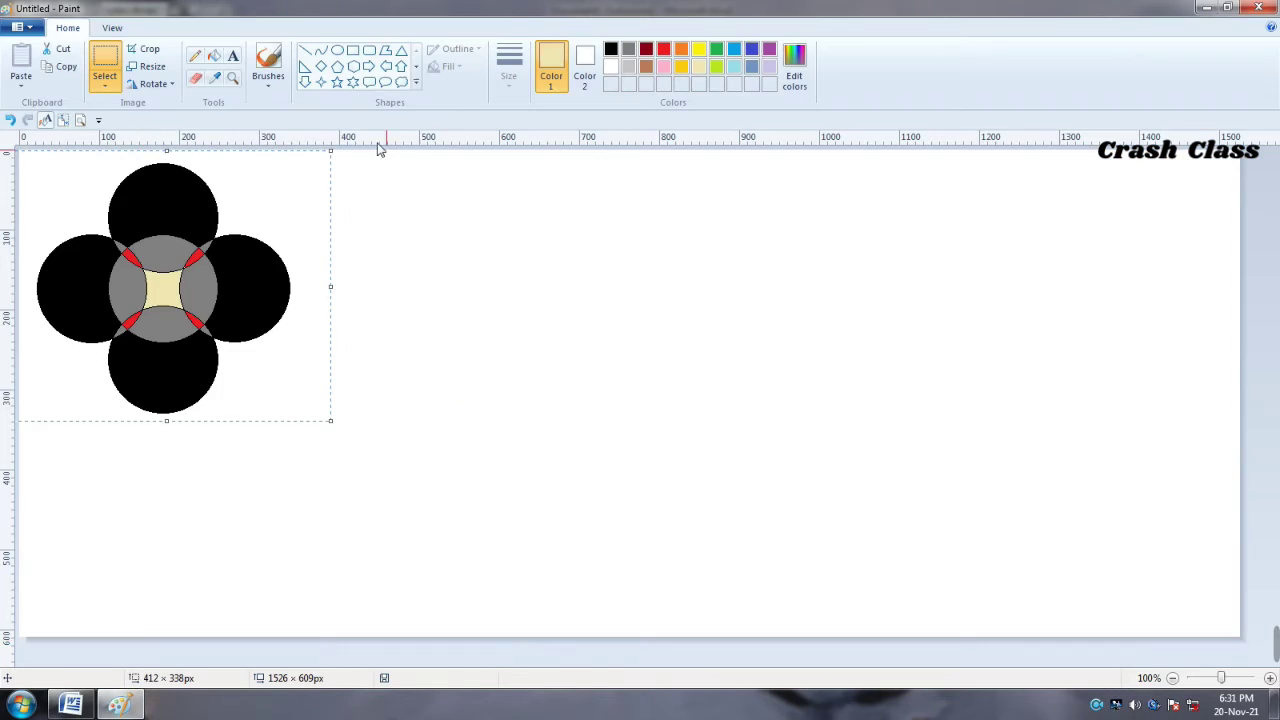
left_click(337, 50)
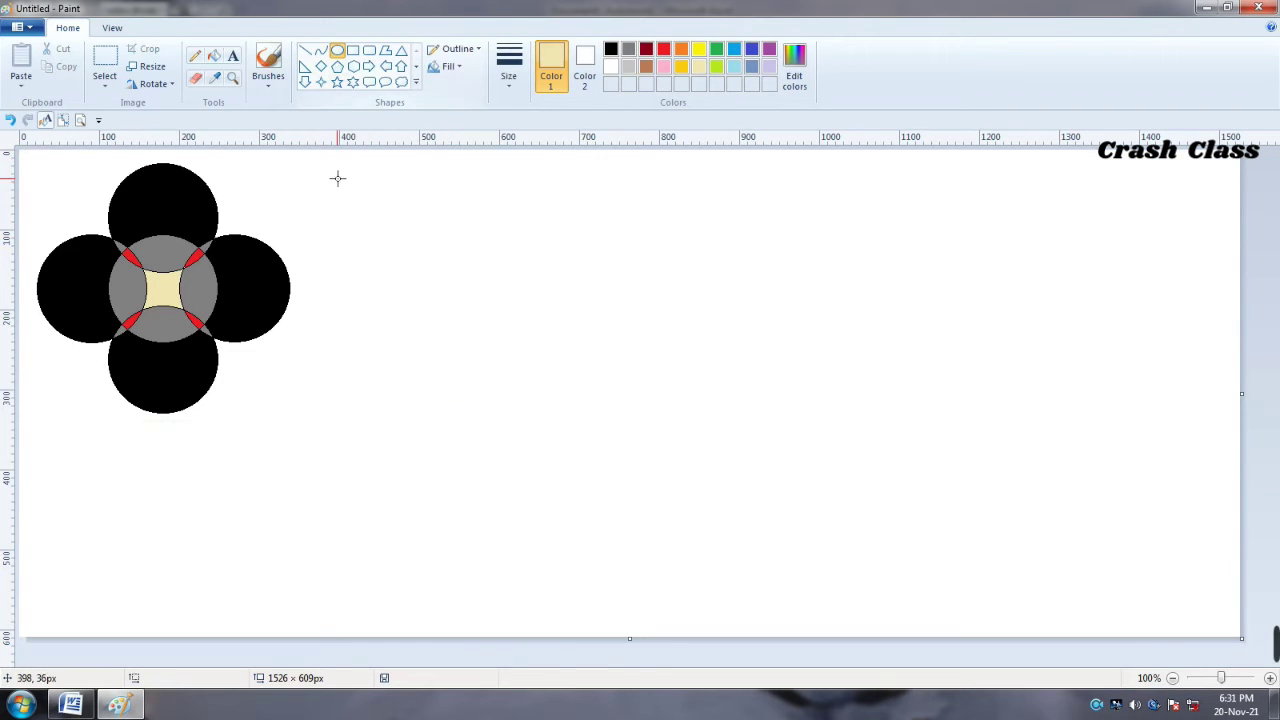
left_click_drag(351, 189, 508, 361)
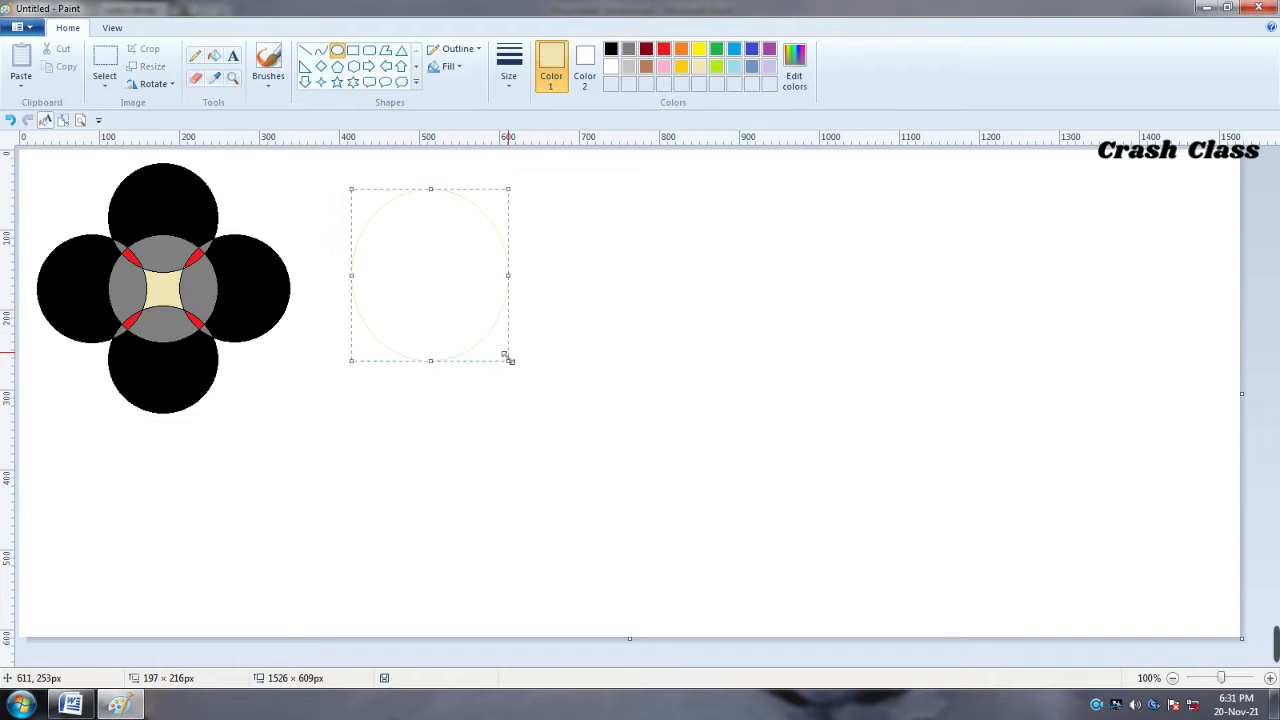
left_click(611, 48)
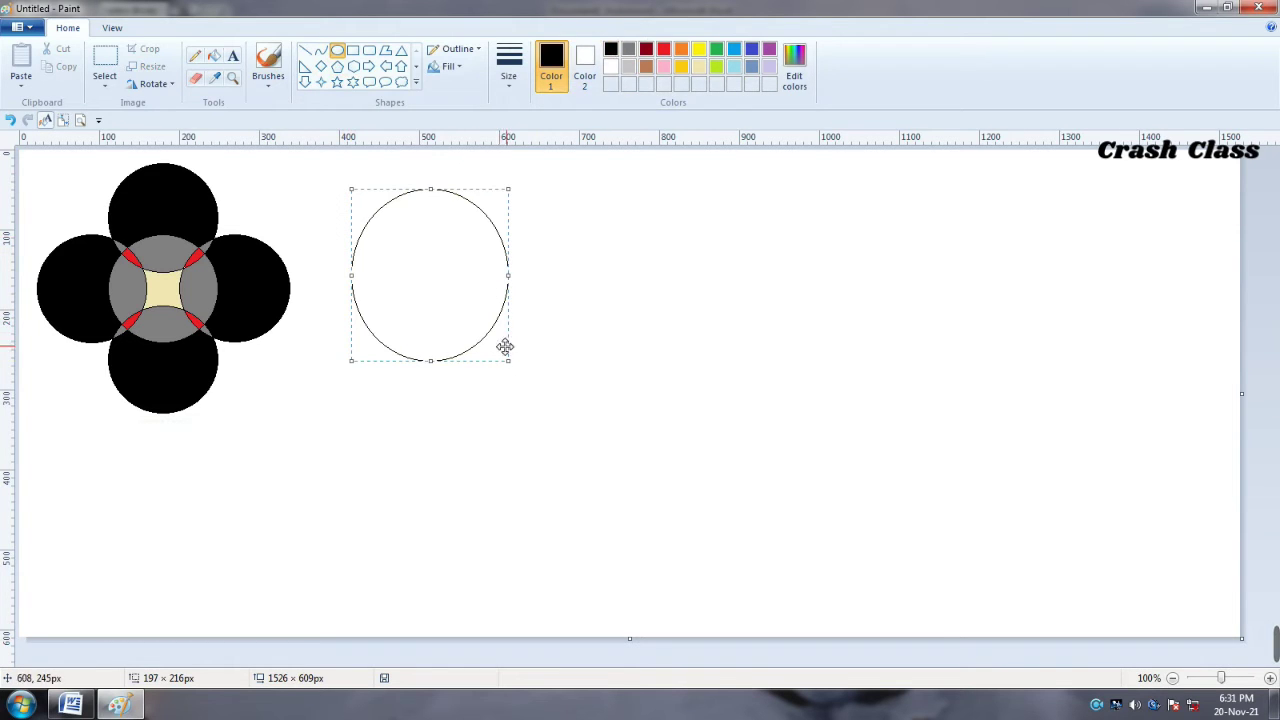
left_click_drag(508, 360, 530, 352)
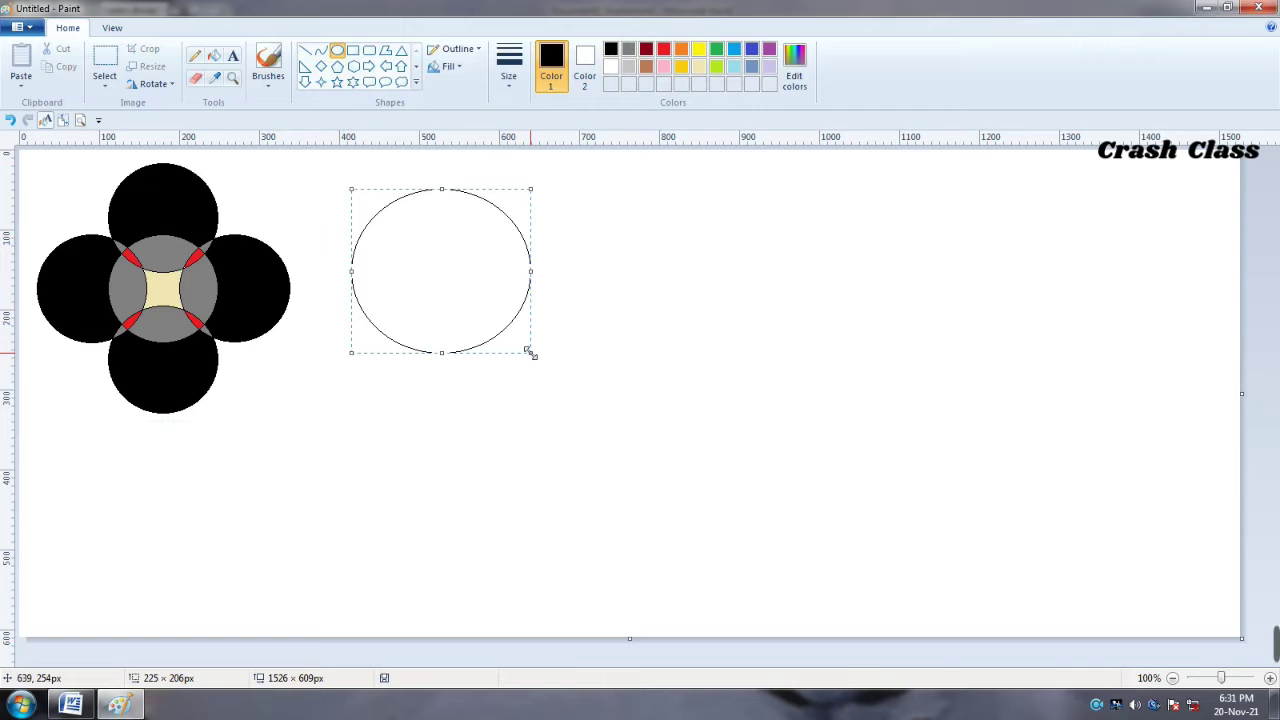
left_click_drag(531, 349, 535, 355)
left_click_drag(463, 297, 451, 308)
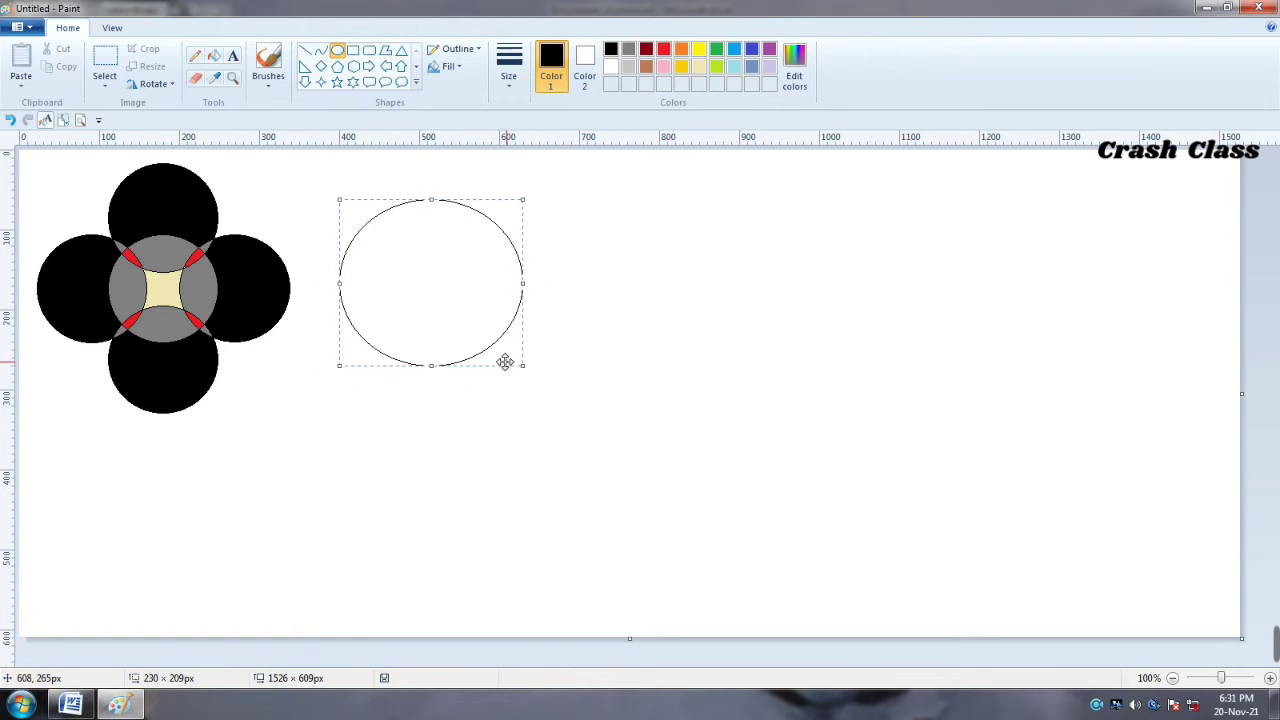
left_click_drag(521, 369, 512, 364)
left_click_drag(457, 314, 446, 291)
left_click(546, 311)
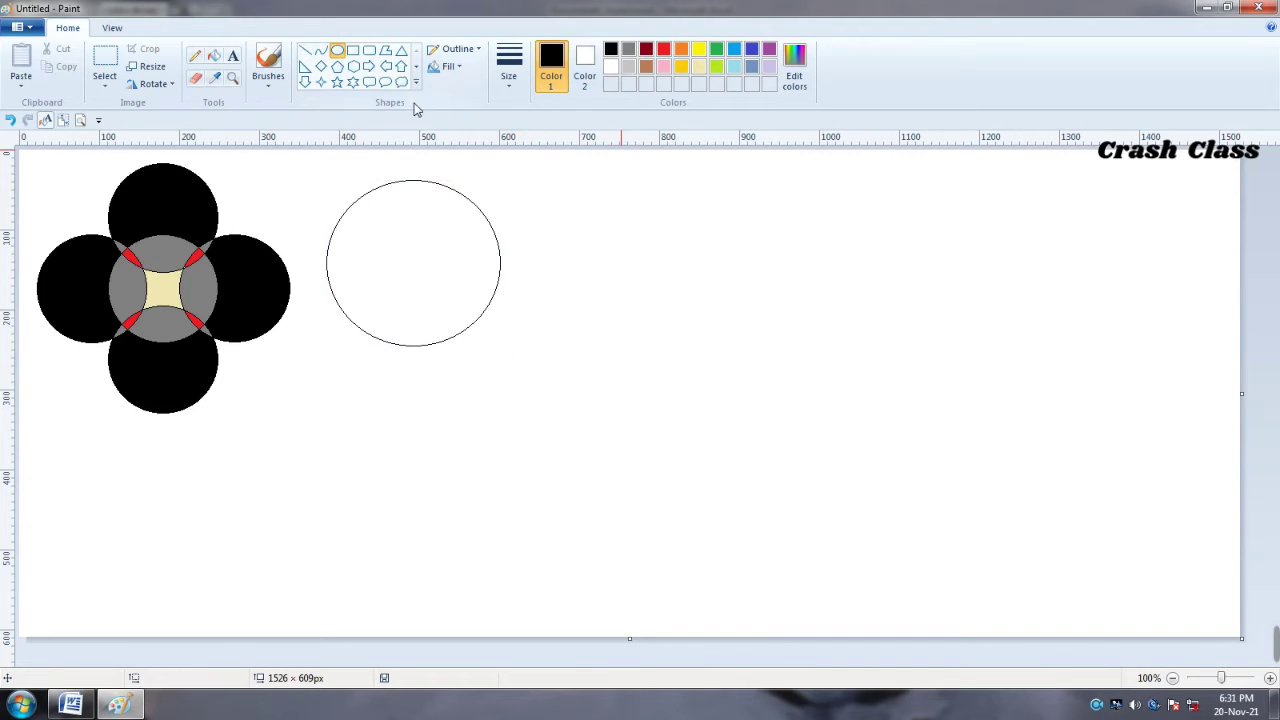
Try straight lines inside and beside the circle, undoing both with Ctrl+Z
left_click(306, 52)
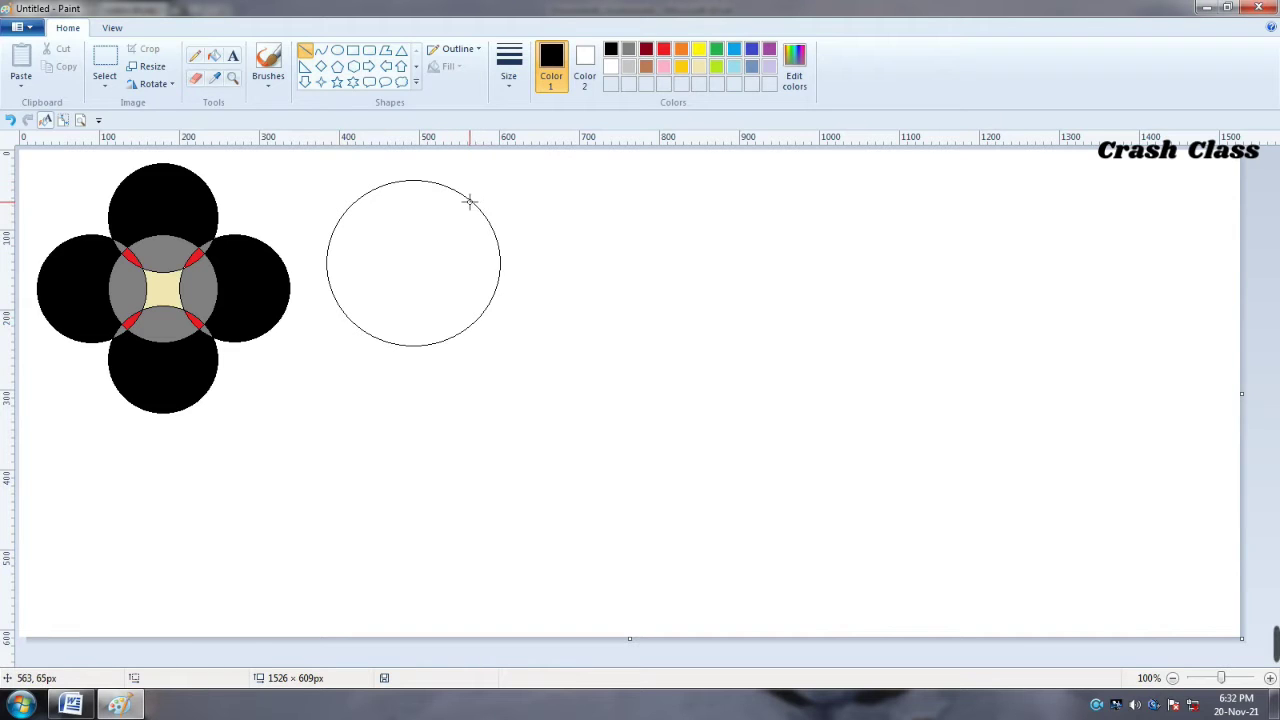
mouse_move(466, 197)
left_mouse_down()
mouse_move(339, 306)
mouse_move(425, 250)
left_mouse_up()
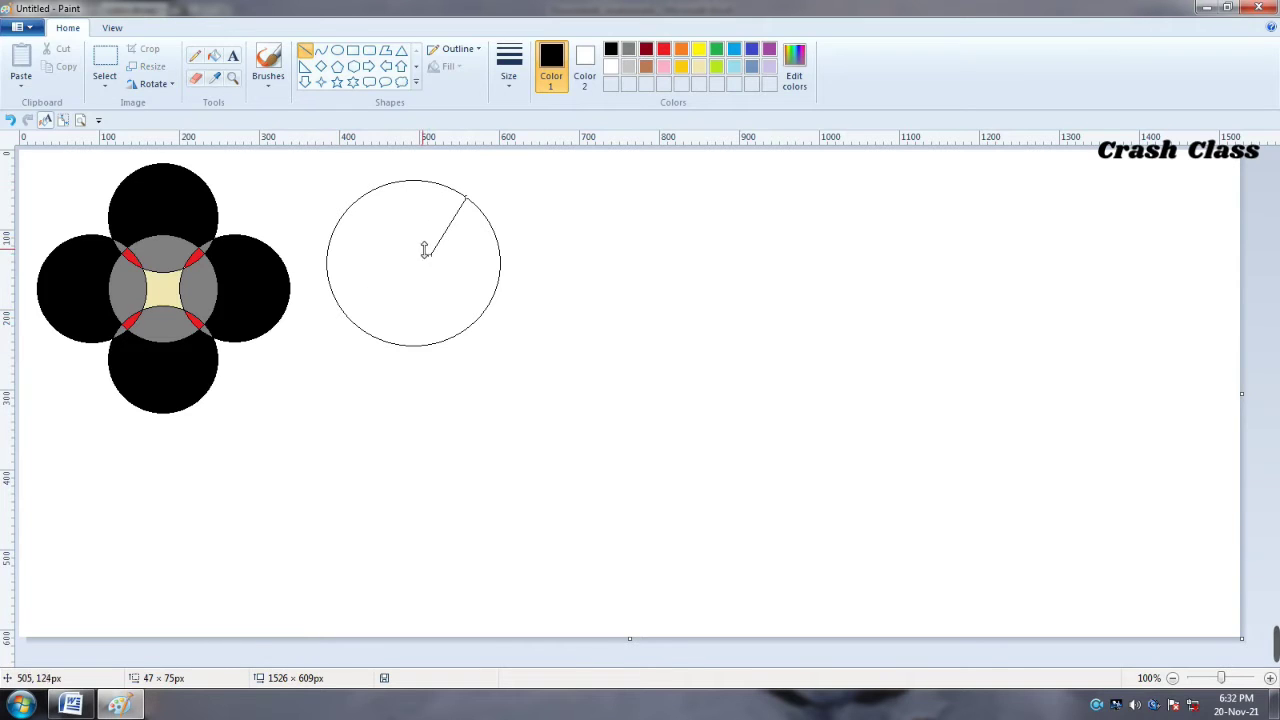
left_click(451, 271)
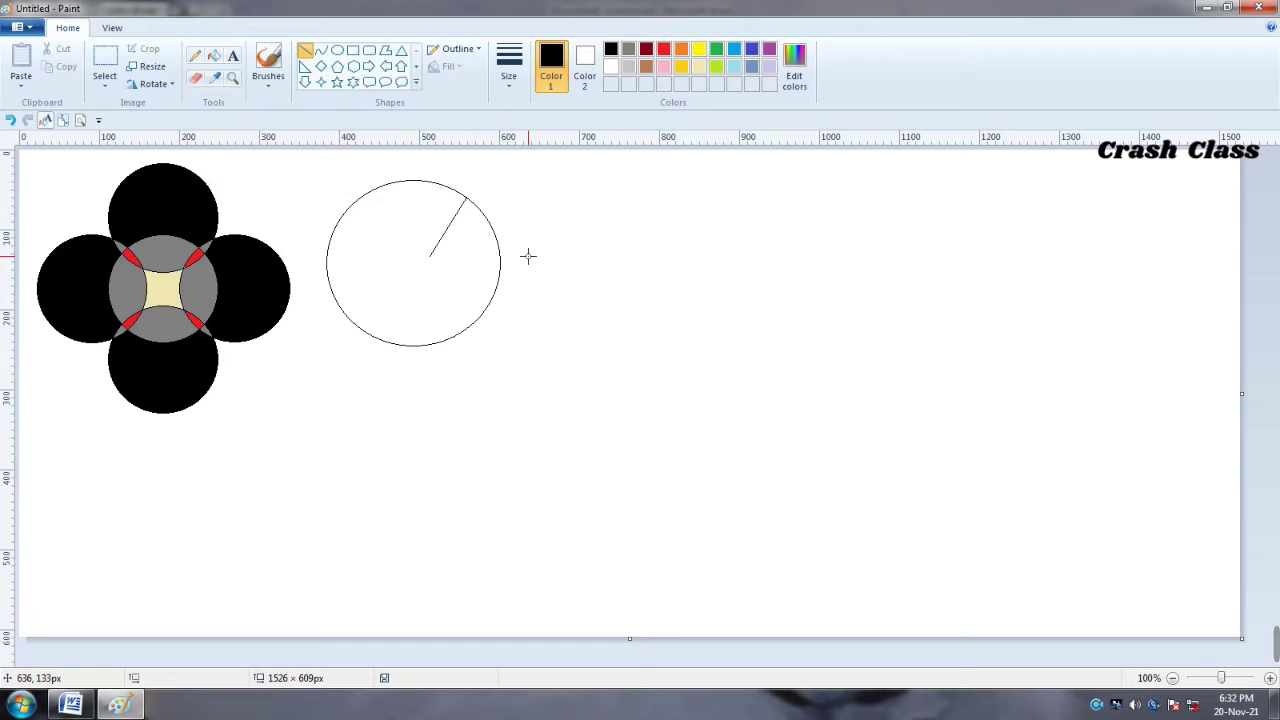
key("ctrl+z")
left_click_drag(534, 260, 589, 500)
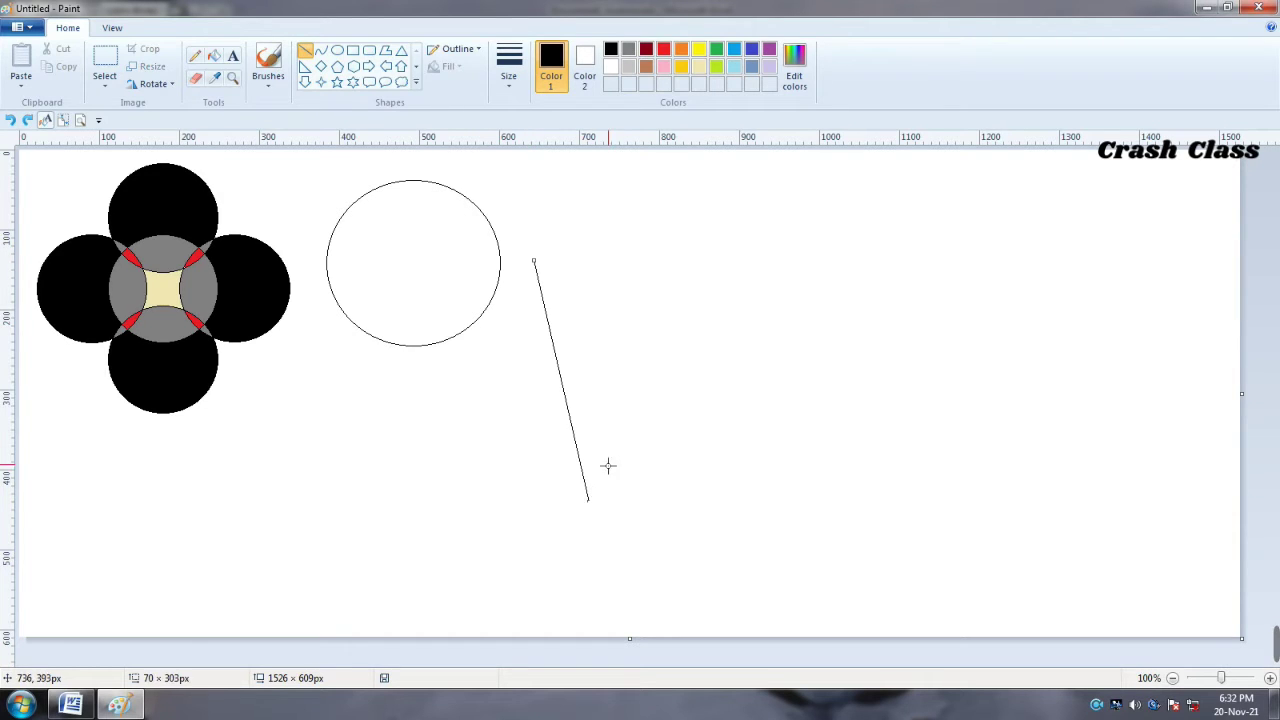
key("ctrl+z")
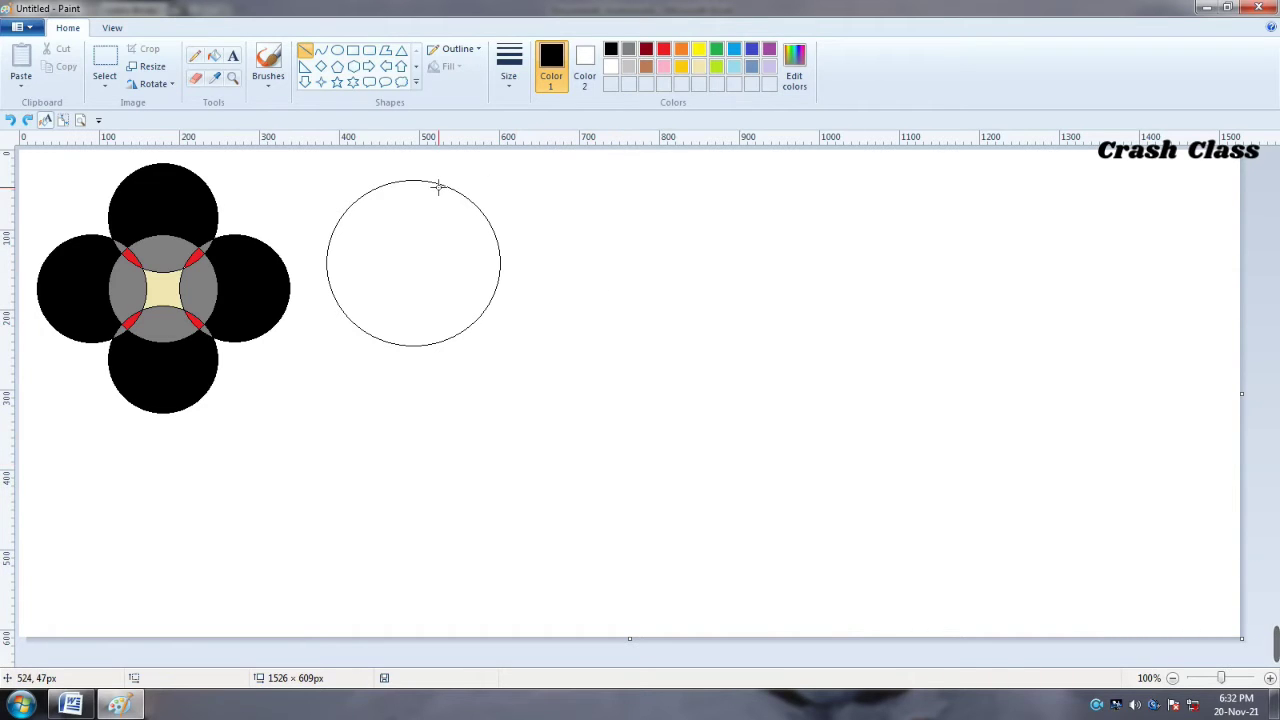
left_click(330, 55)
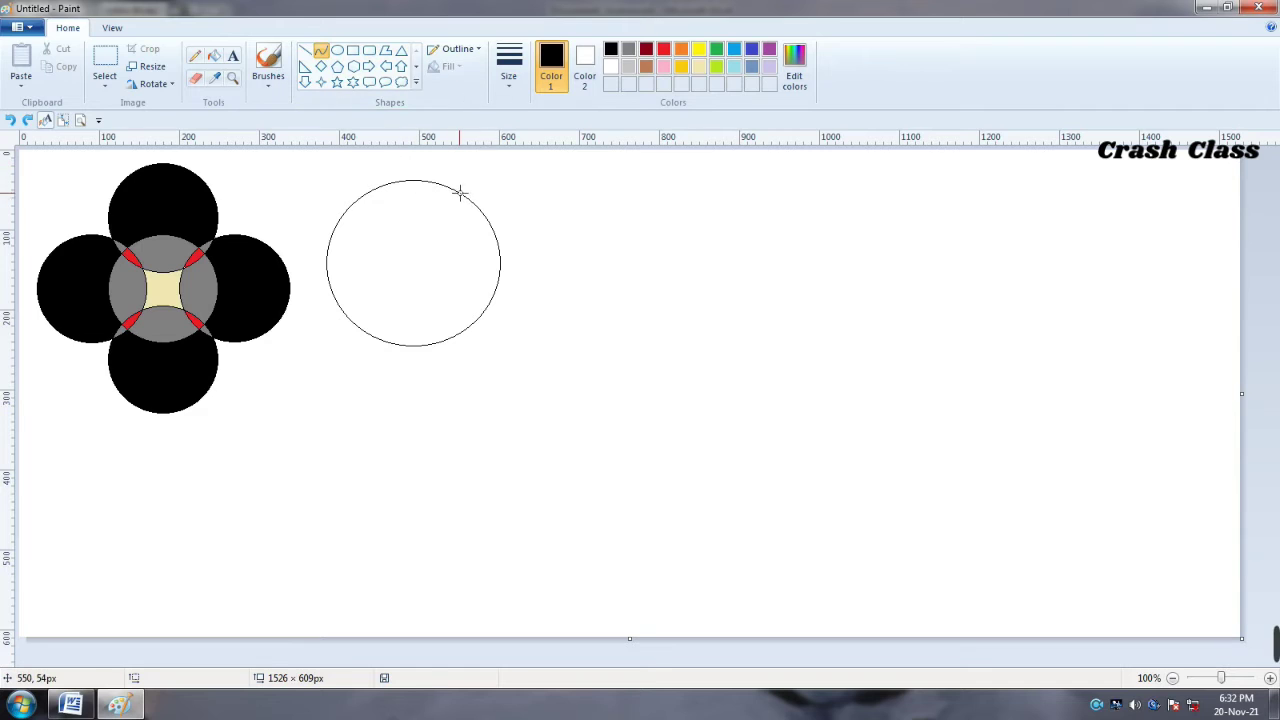
Draw an S-shaped curve diagonally across the circle
left_click_drag(457, 191, 351, 319)
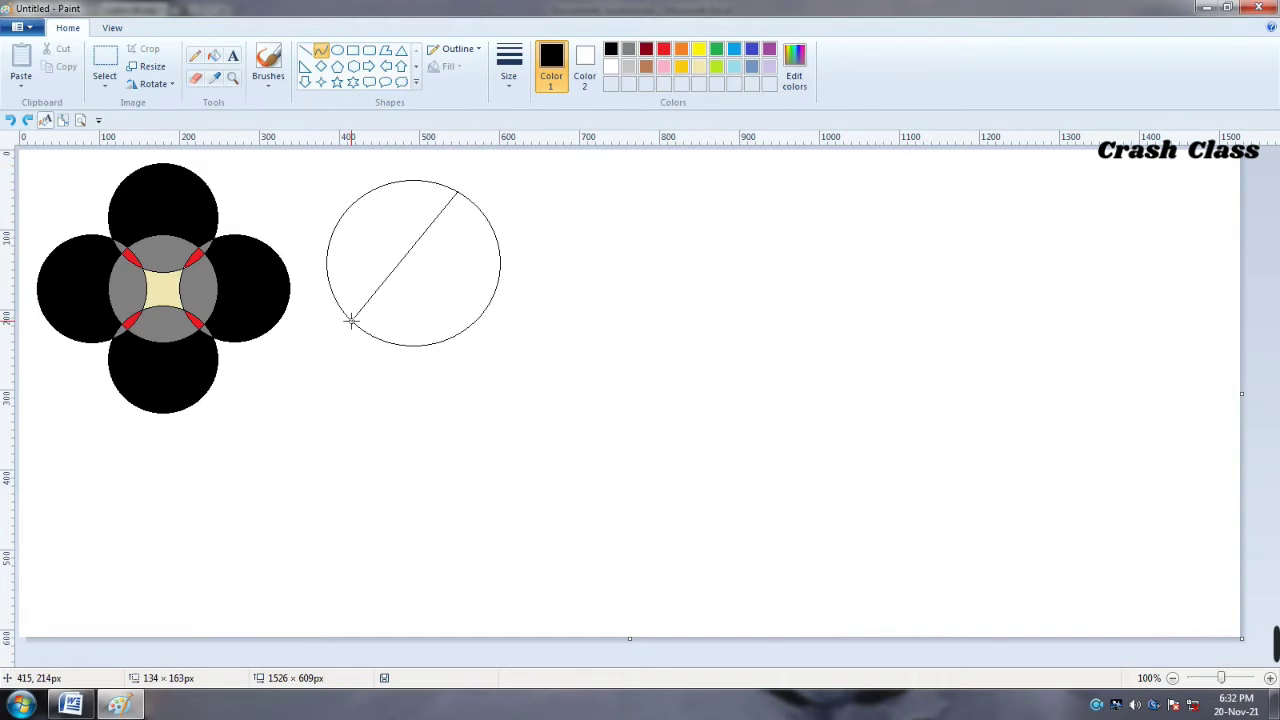
left_click_drag(351, 319, 347, 316)
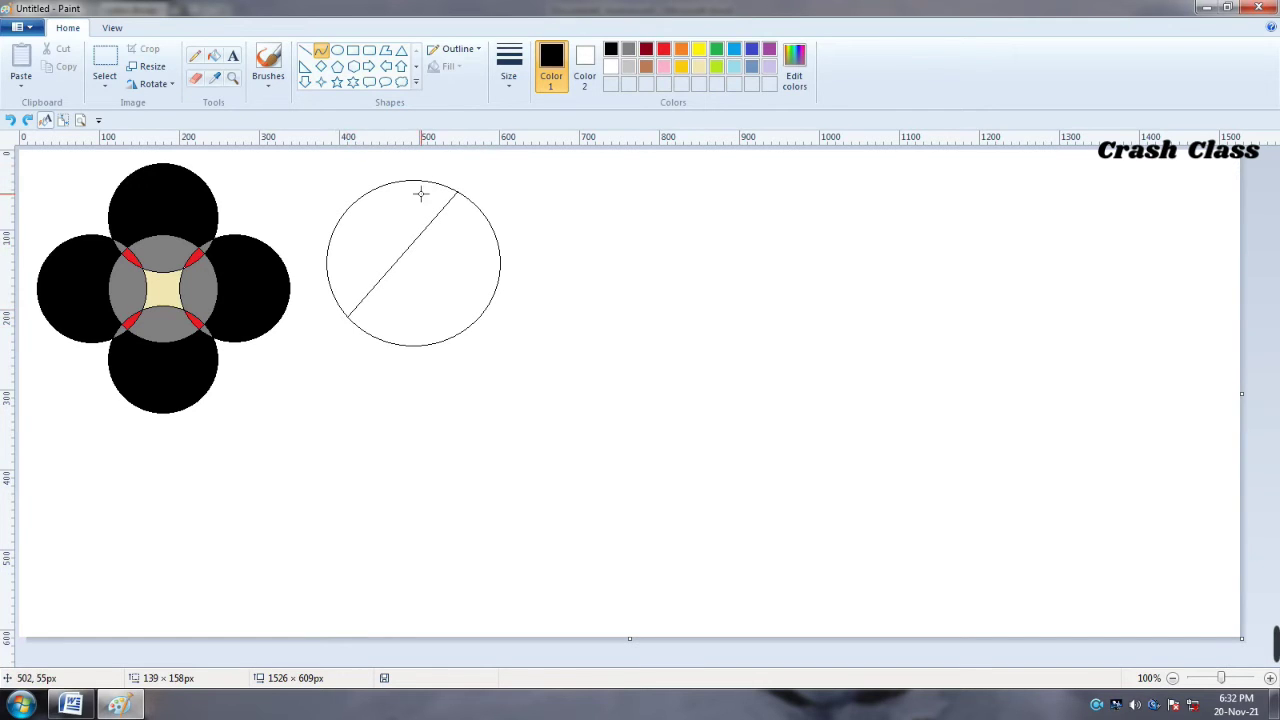
left_click_drag(417, 206, 390, 289)
left_click(378, 306)
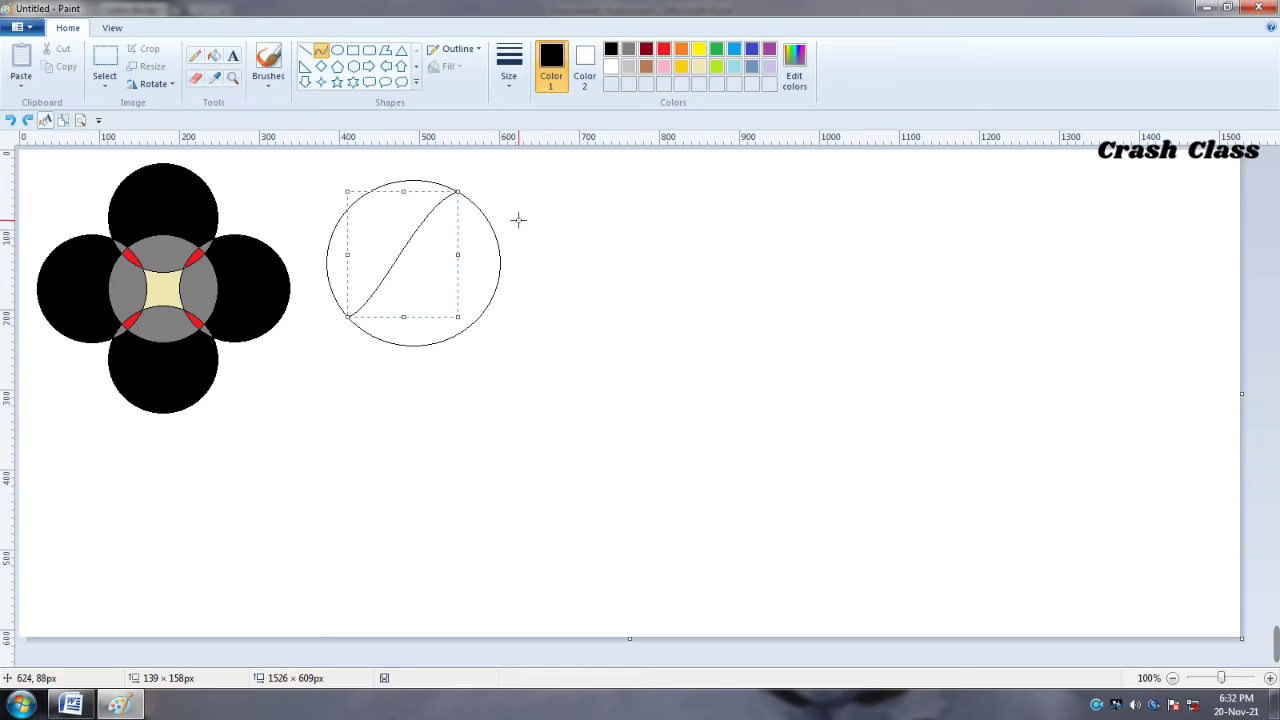
left_click(515, 239)
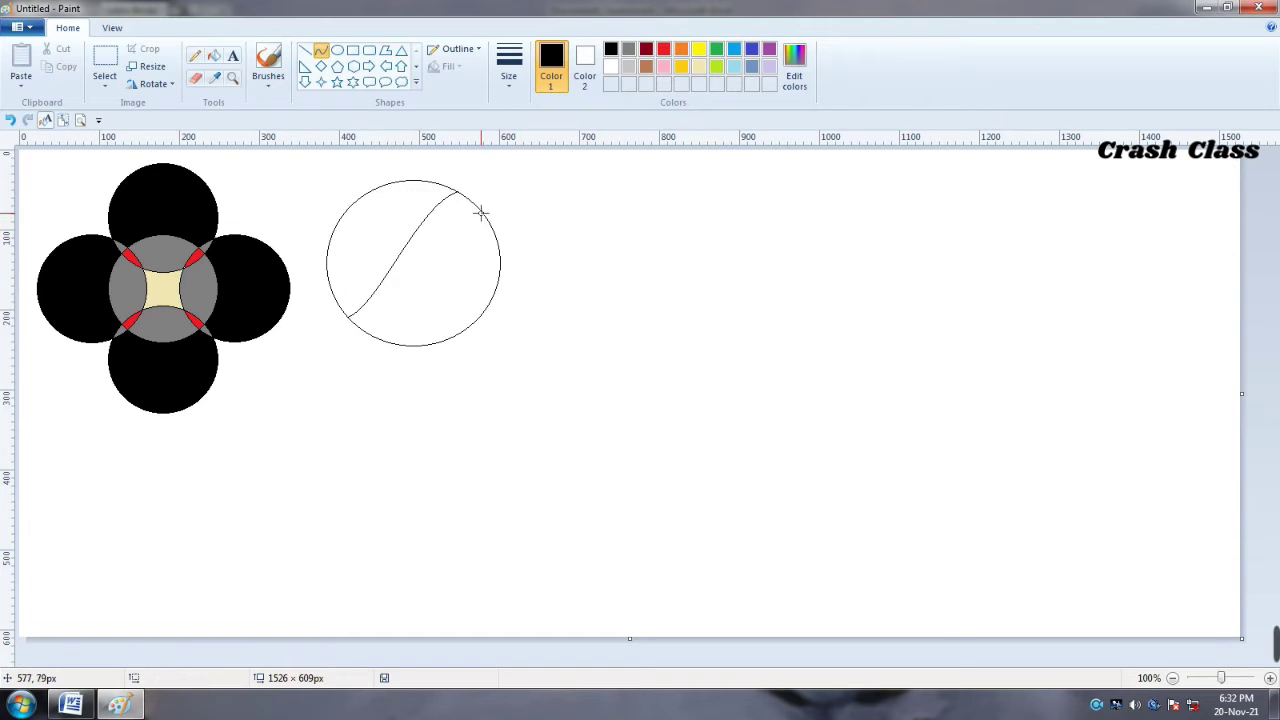
Draw a second parallel S-curve, forming the white band
left_click_drag(479, 207, 368, 332)
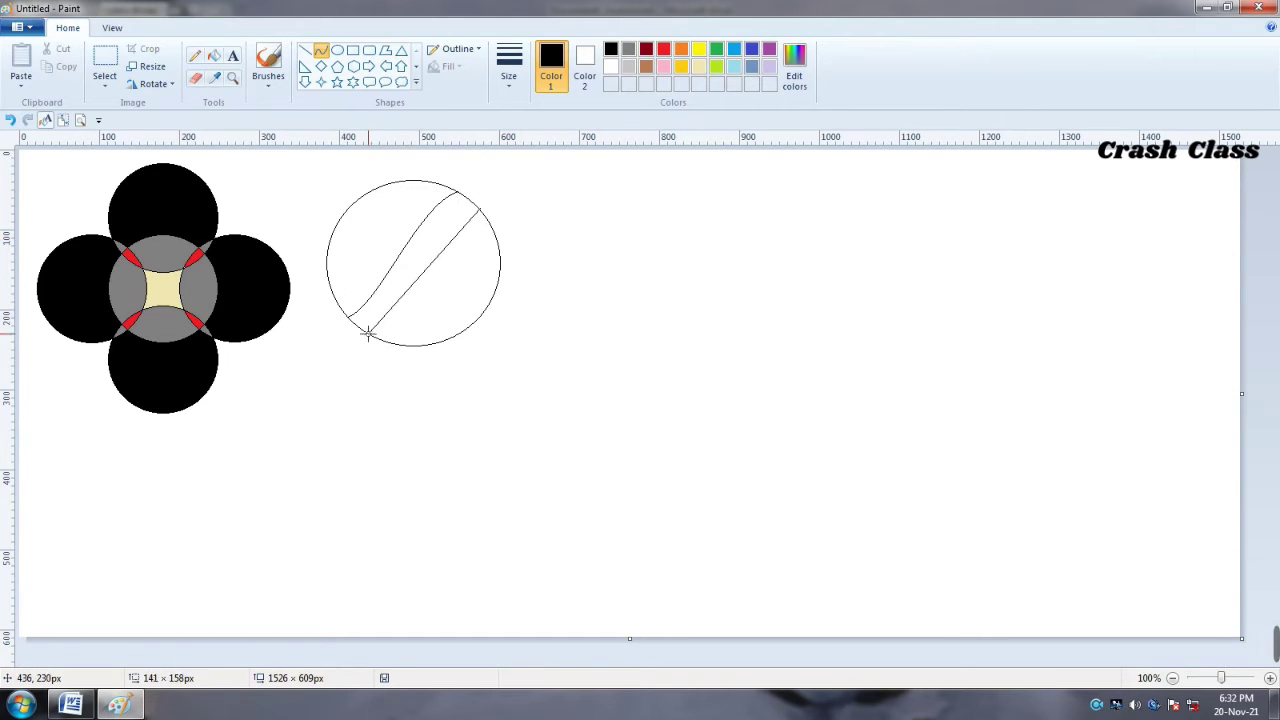
left_click_drag(368, 332, 366, 336)
left_click_drag(443, 220, 431, 240)
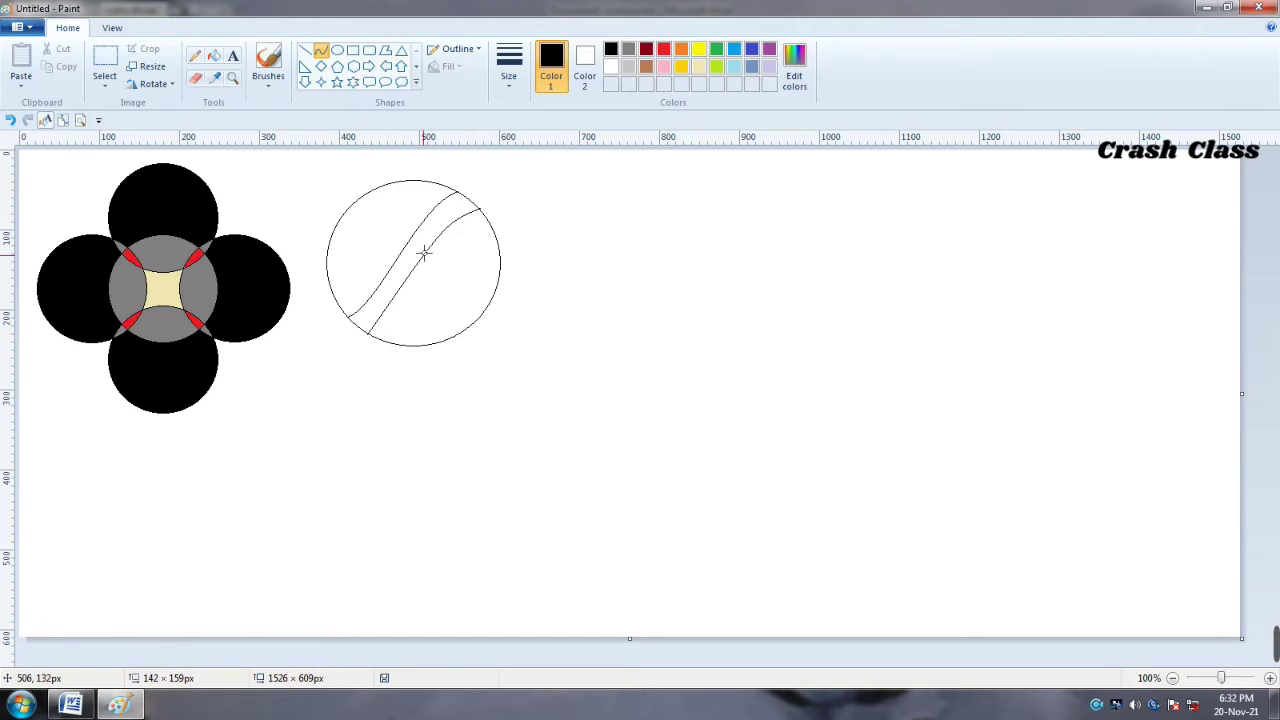
left_click(402, 316)
left_click(604, 287)
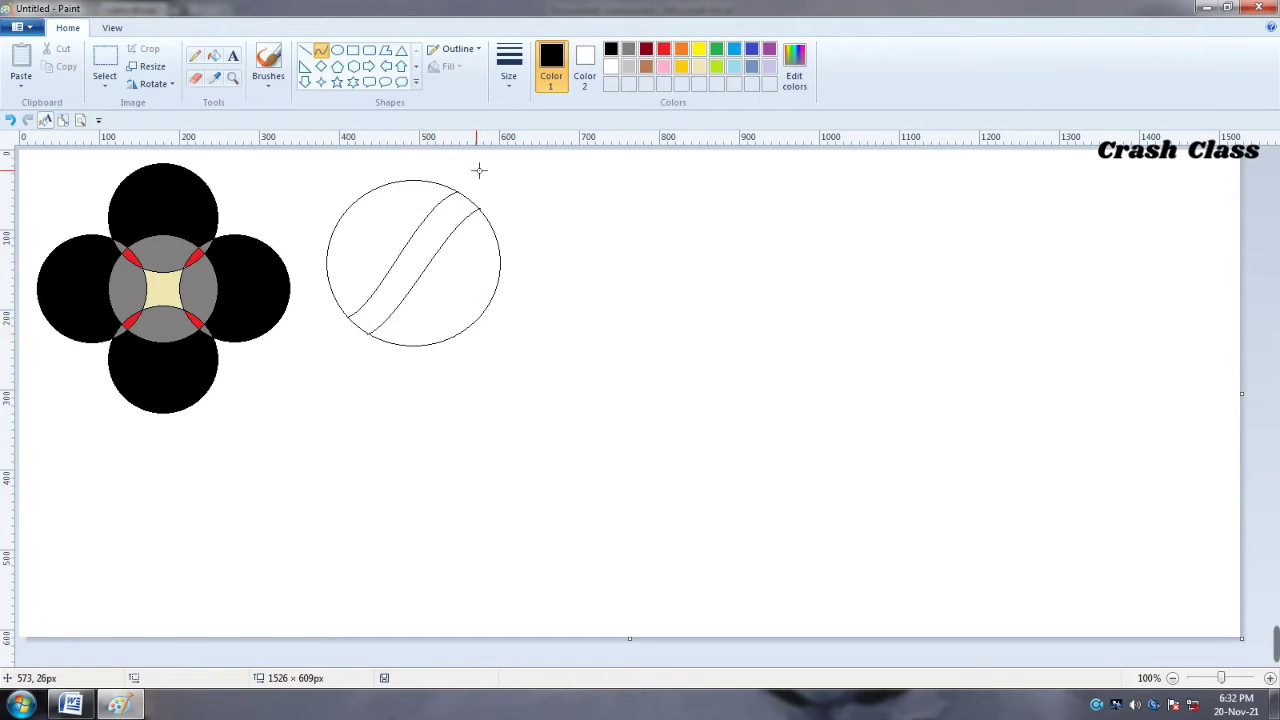
Fill the circle's upper-left part black and lower-right part grey
left_click(214, 56)
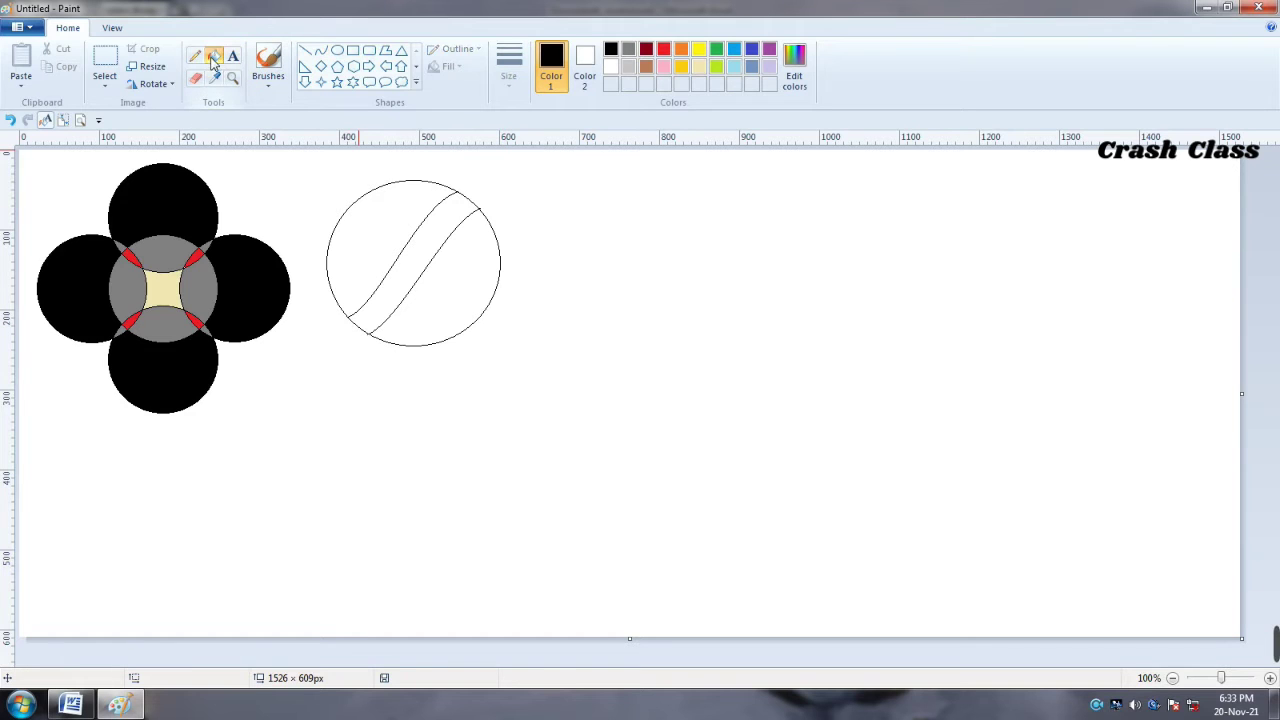
left_click(332, 246)
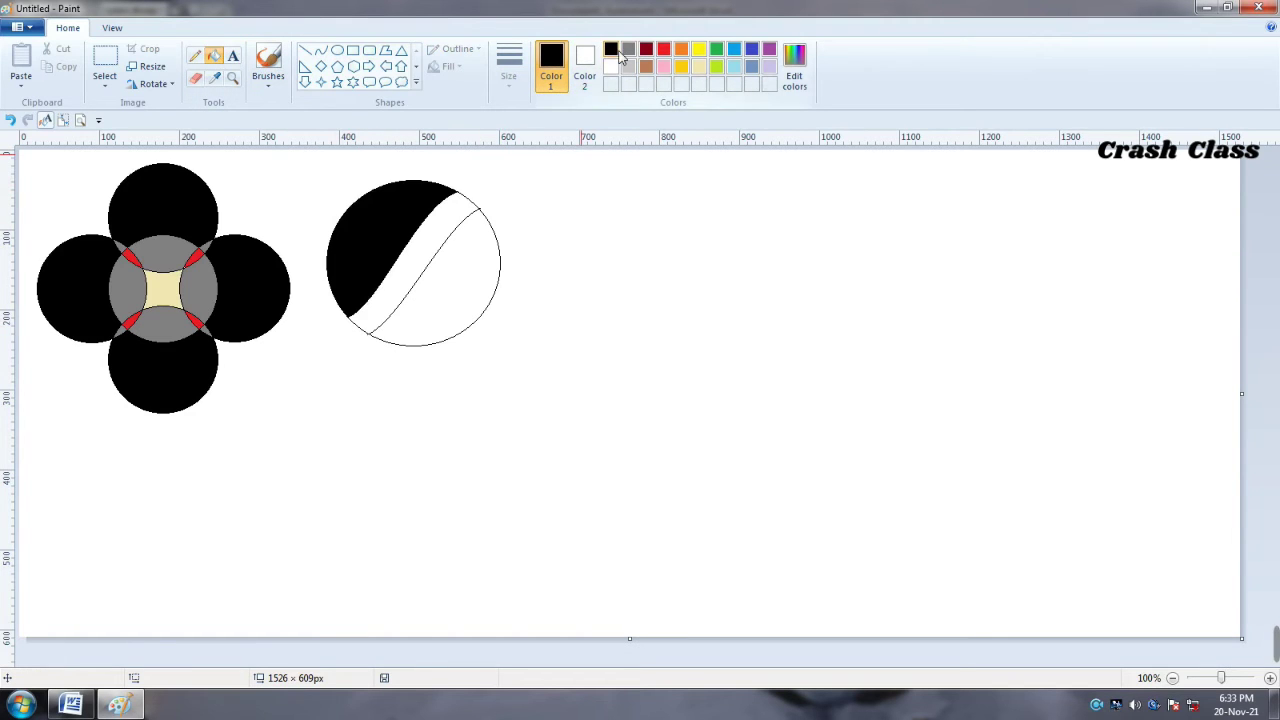
left_click(628, 49)
left_click(480, 270)
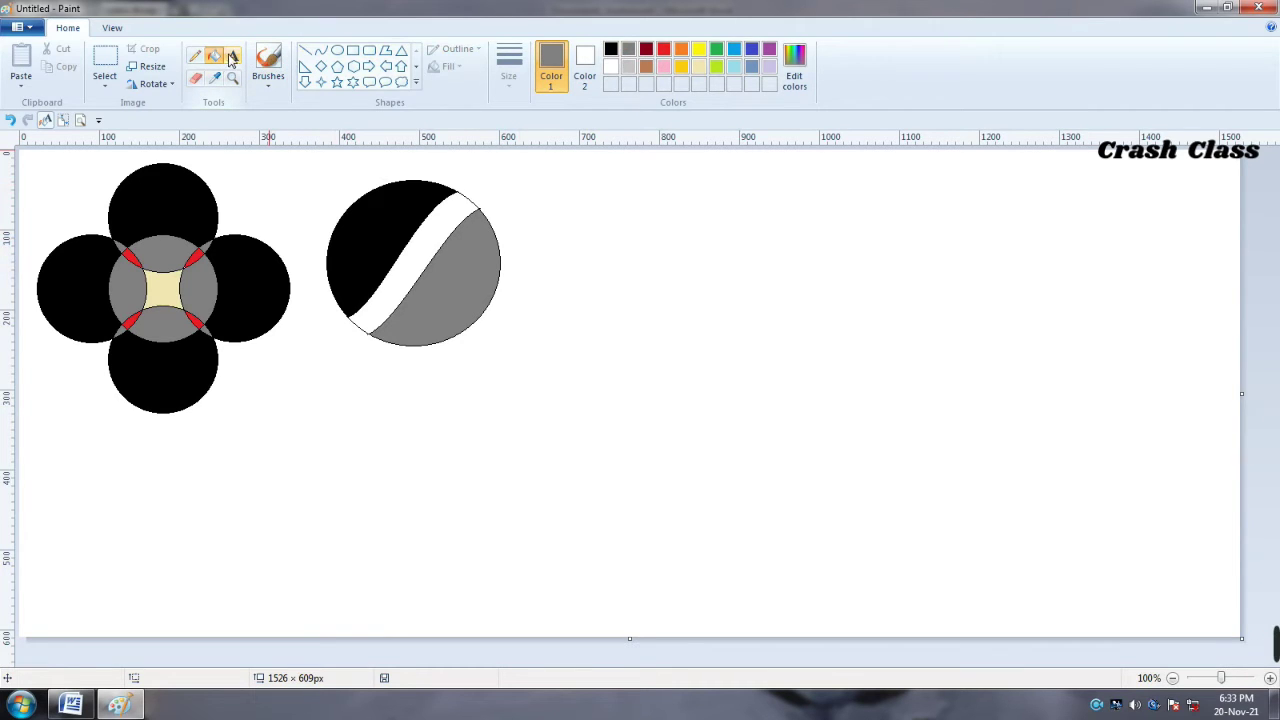
left_click(232, 57)
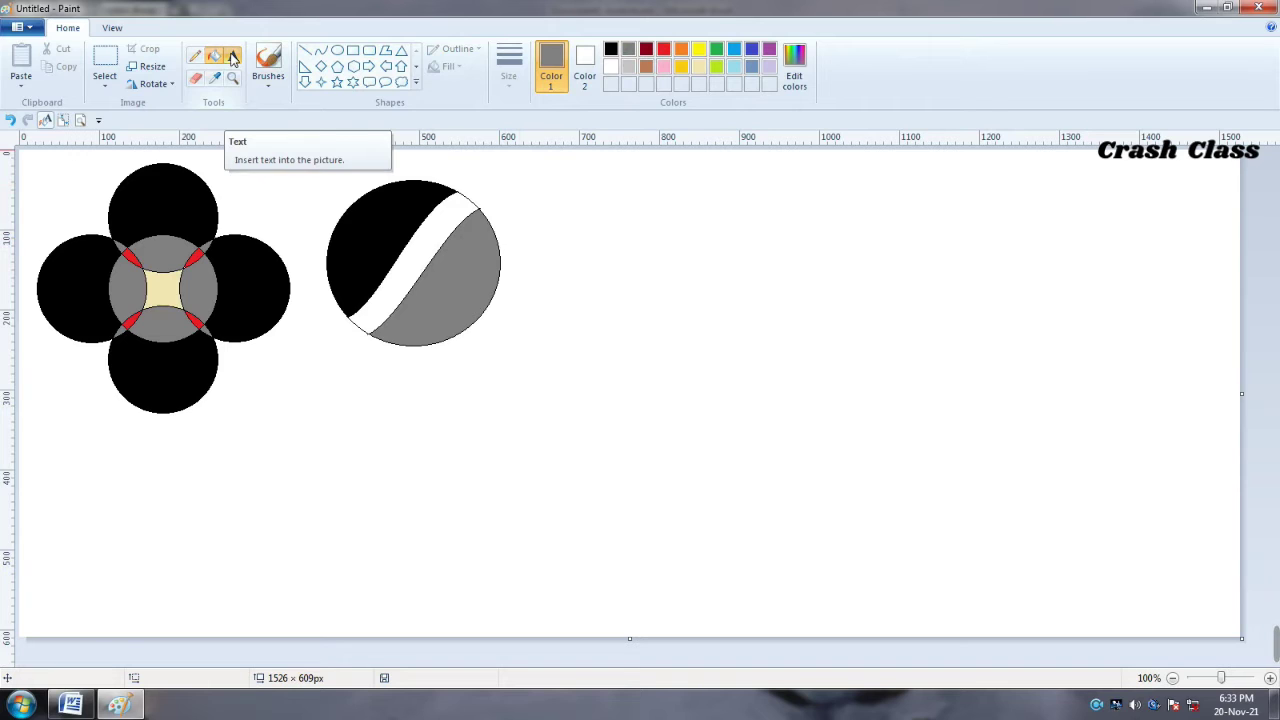
Place grey letters P and E at the lower end of the white stripe
left_click(366, 295)
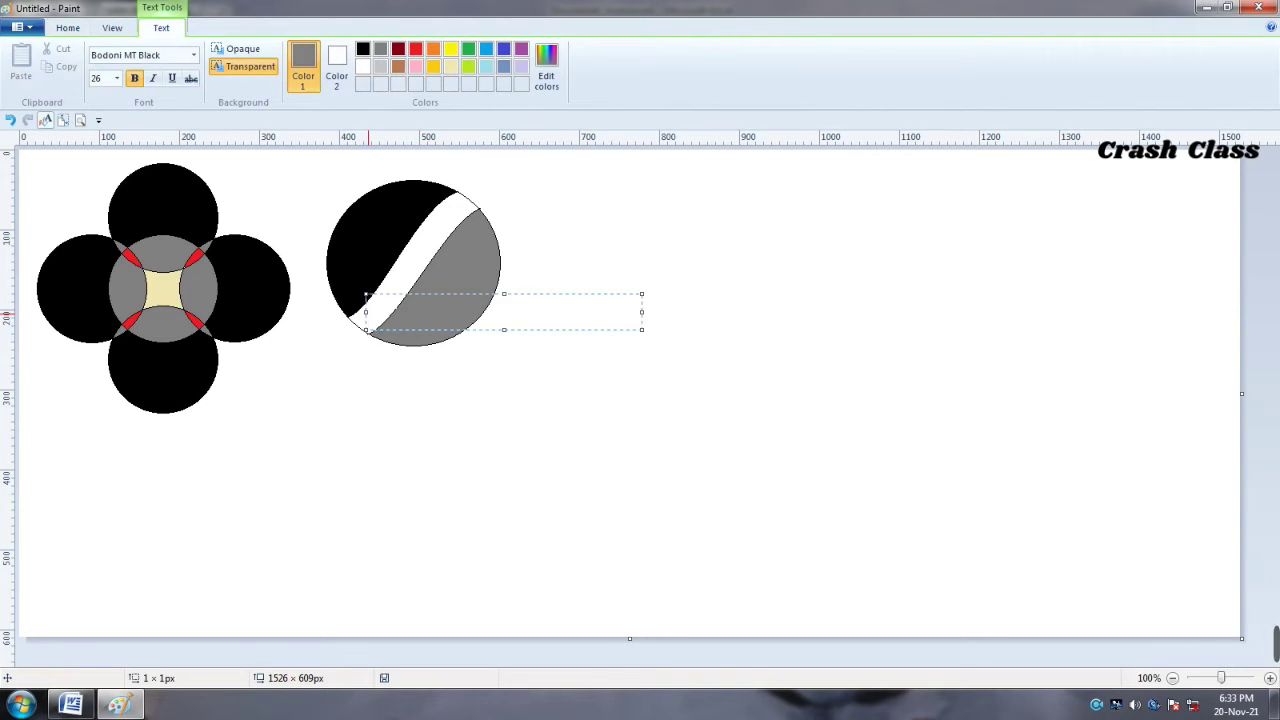
type("P")
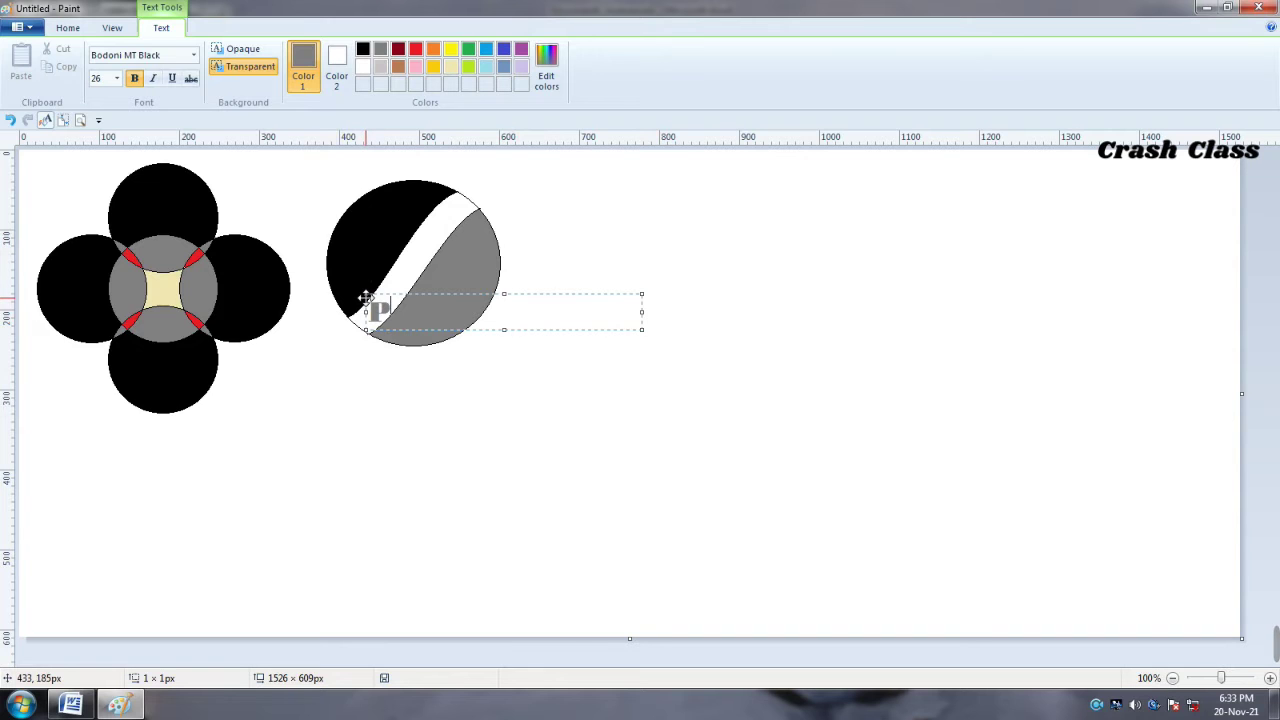
mouse_move(366, 297)
left_mouse_down()
mouse_move(357, 430)
mouse_move(680, 268)
mouse_move(262, 254)
mouse_move(382, 568)
mouse_move(554, 305)
mouse_move(360, 251)
mouse_move(360, 301)
left_mouse_up()
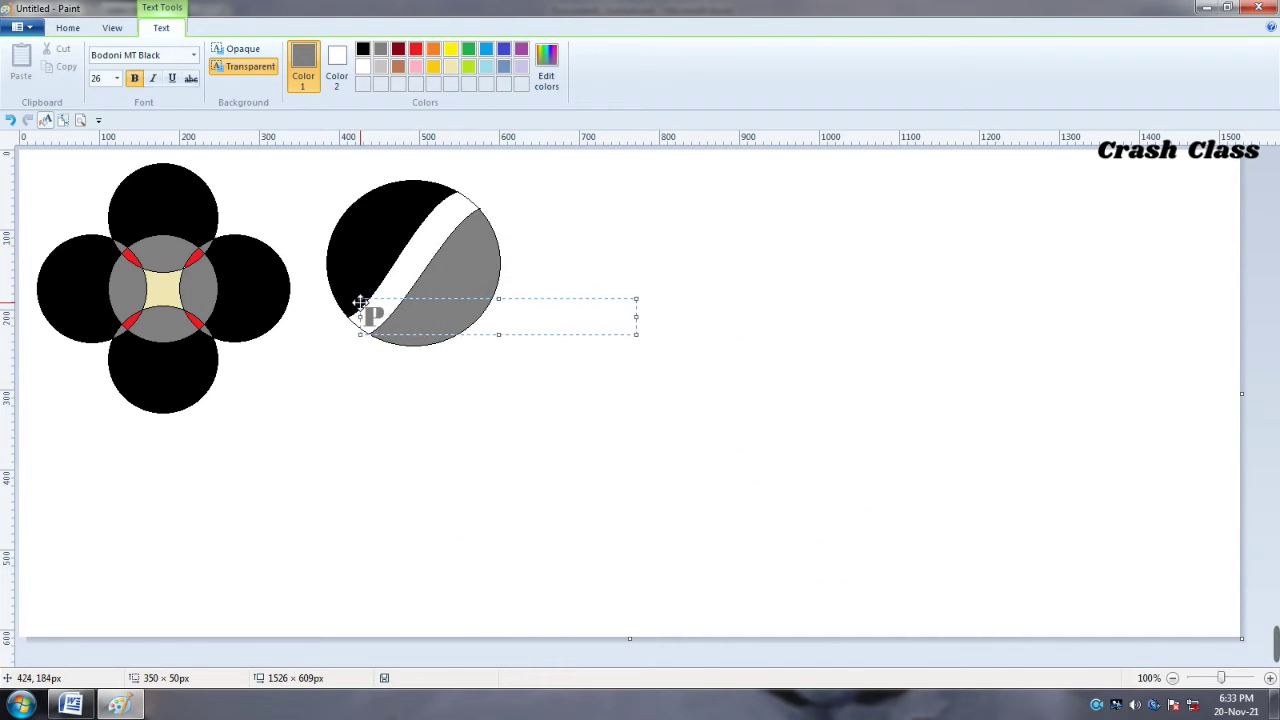
left_click(413, 369)
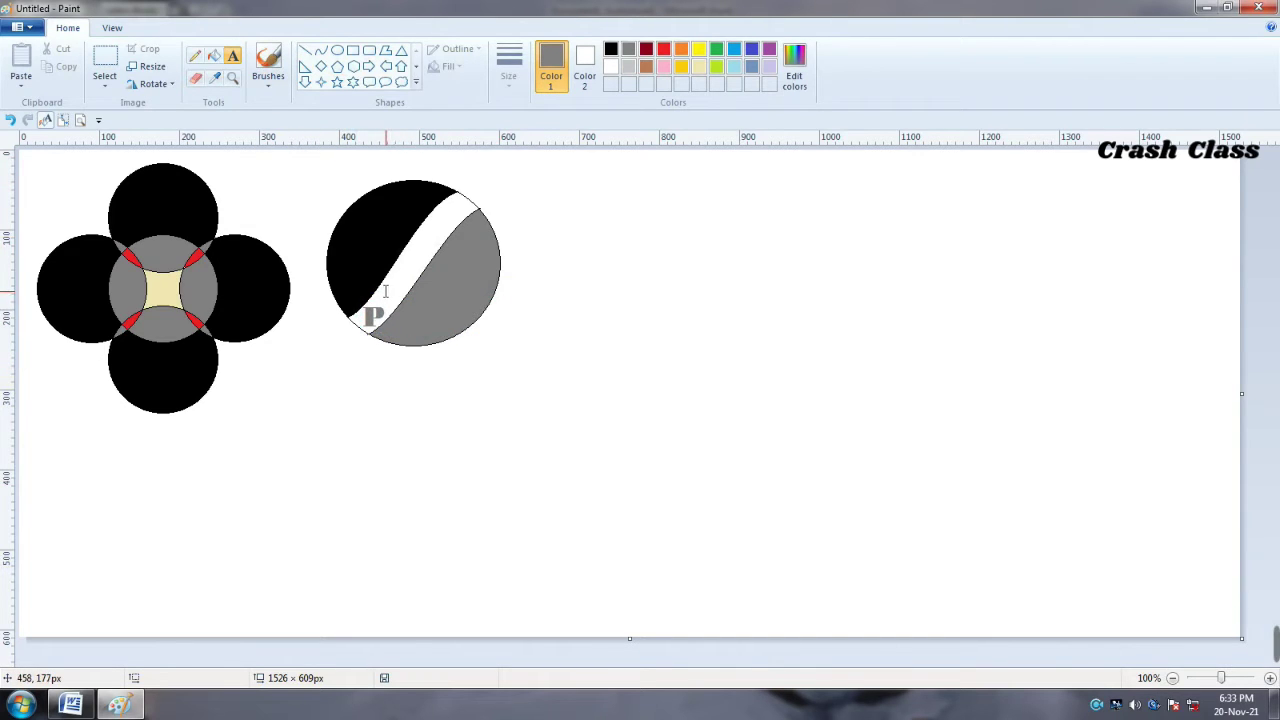
left_click(384, 273)
type("E")
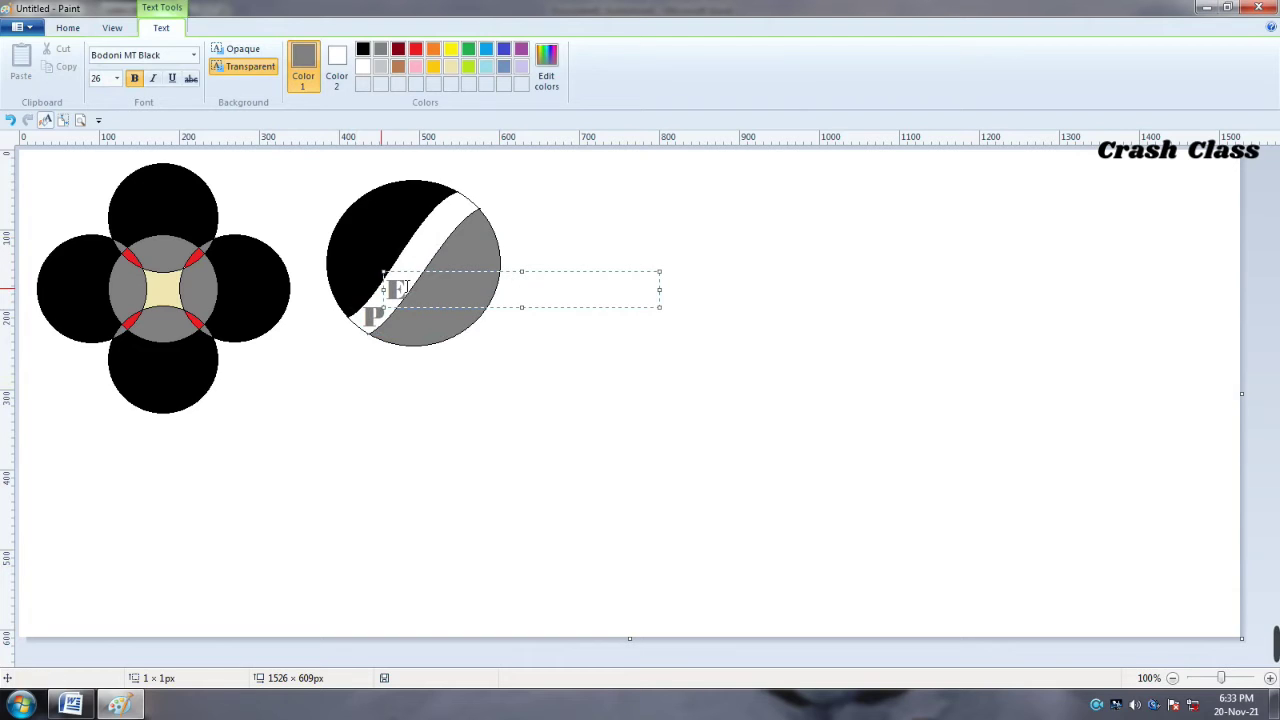
left_click_drag(381, 275, 378, 278)
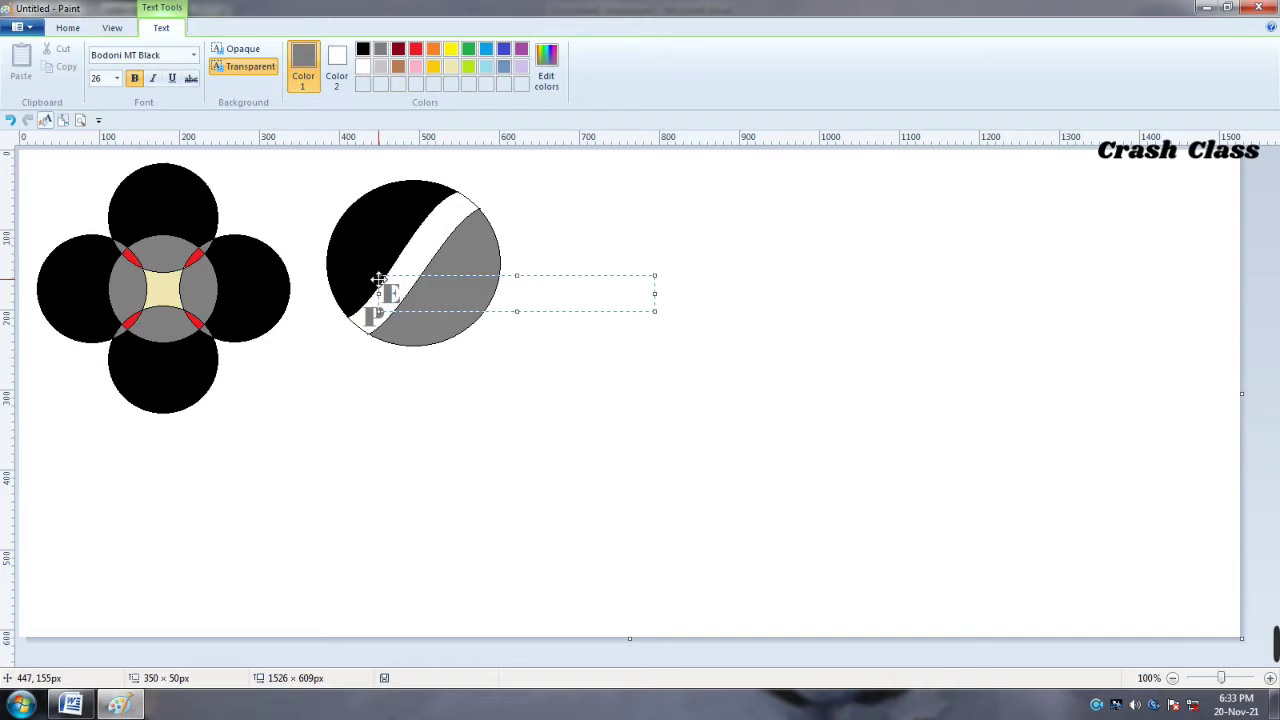
left_click(409, 270)
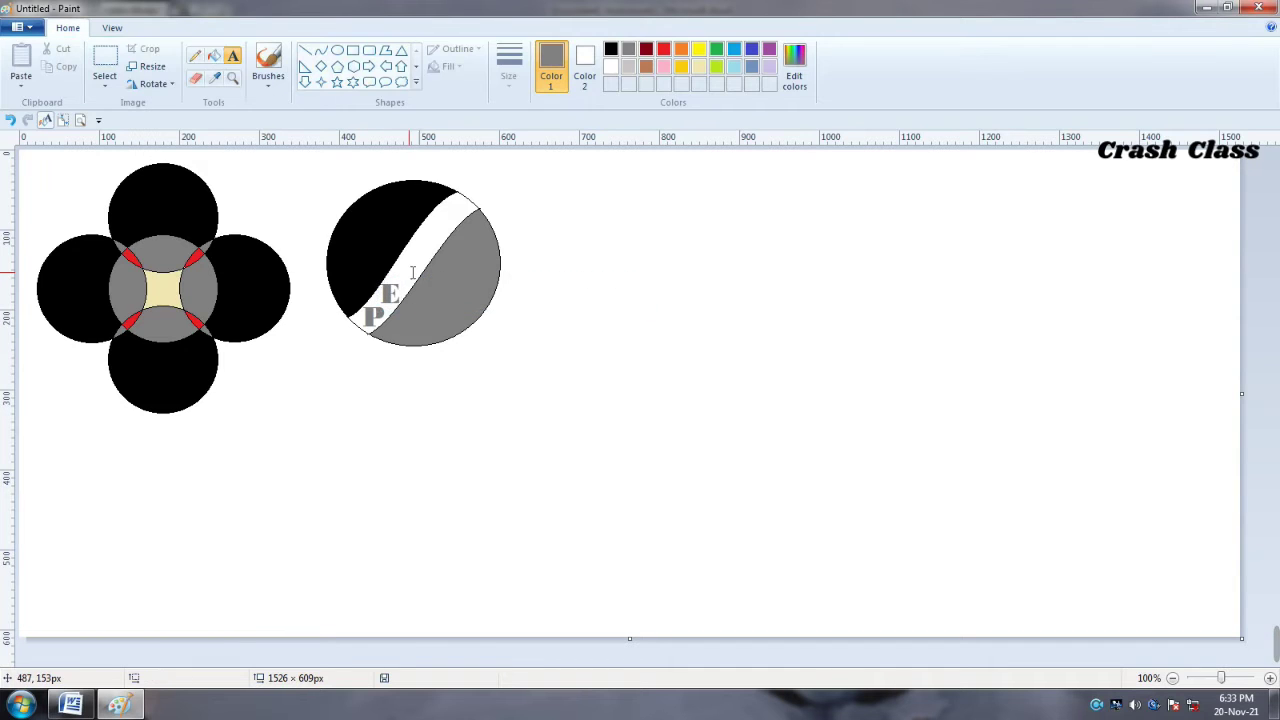
Add P, S and I higher up the stripe to complete PEPSI
left_click(404, 267)
type("P")
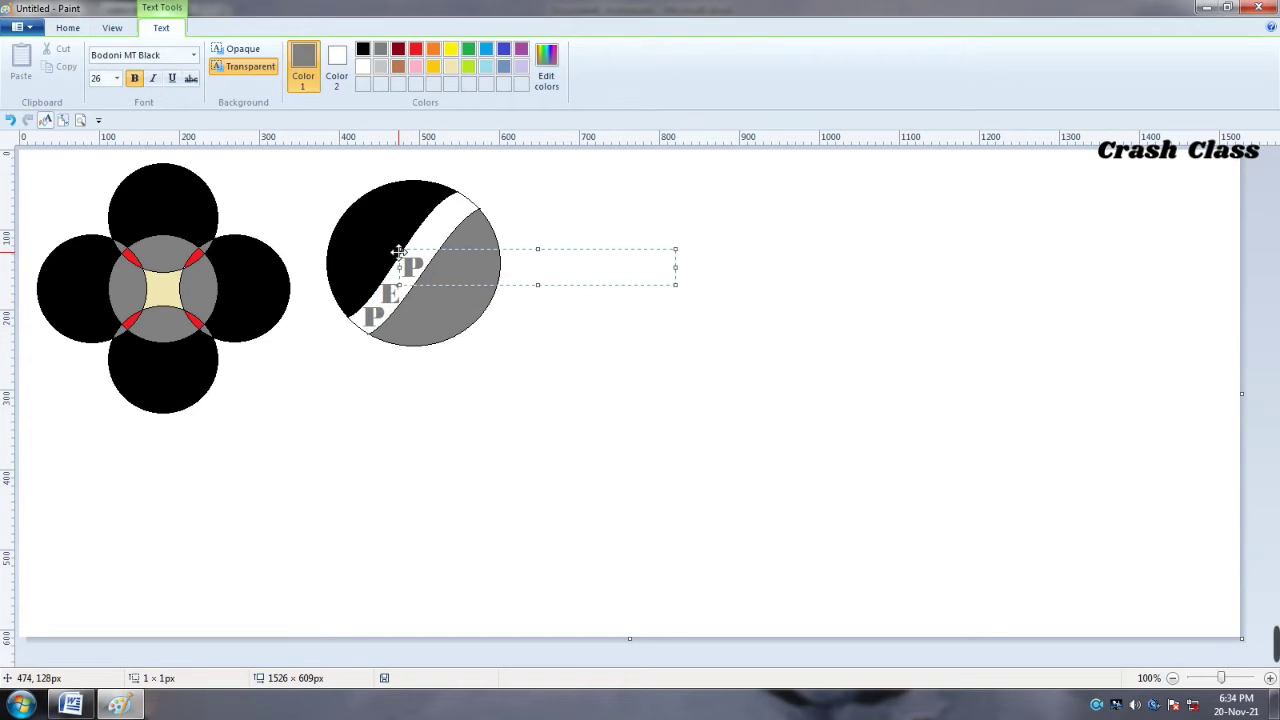
left_click_drag(397, 251, 395, 250)
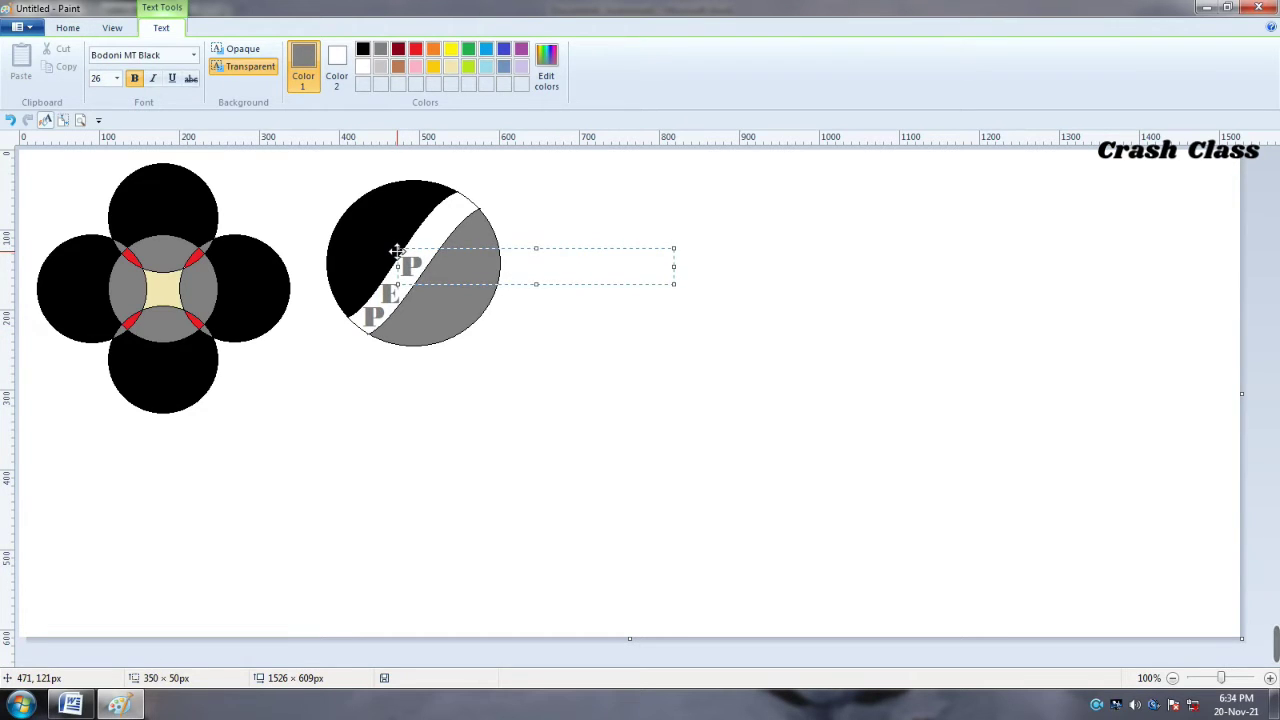
left_click(448, 230)
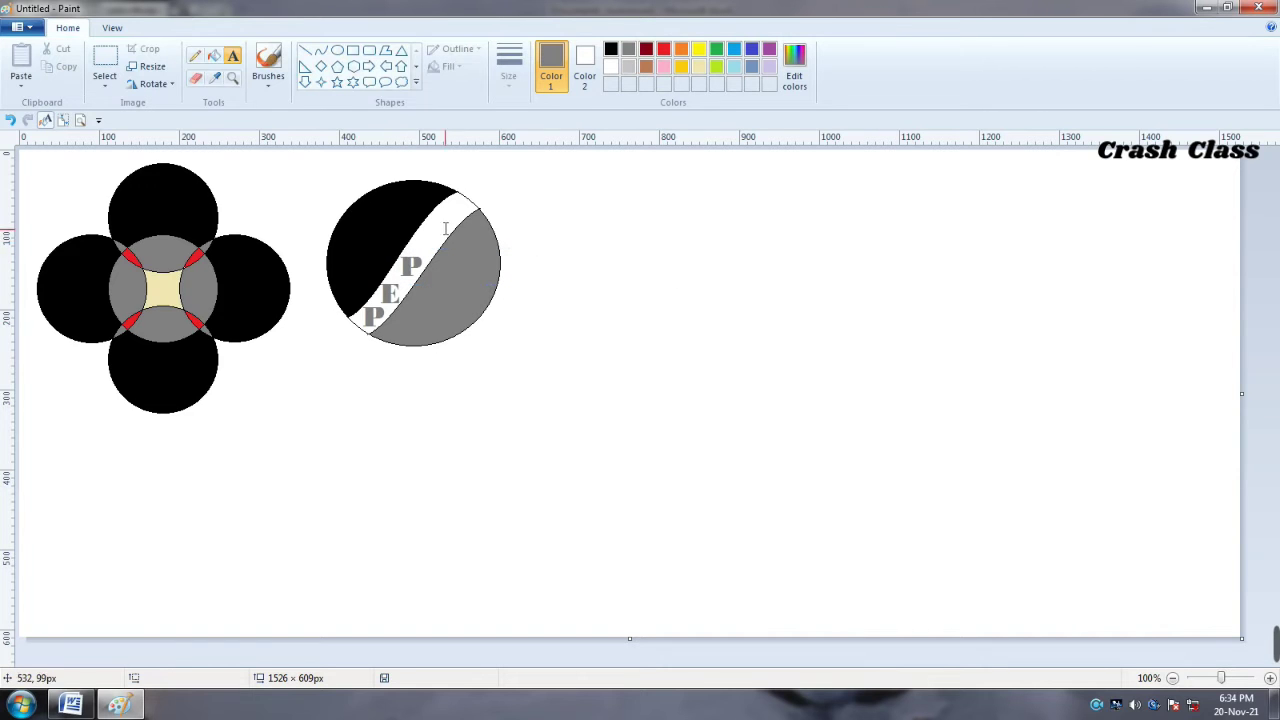
left_click(424, 237)
type("S")
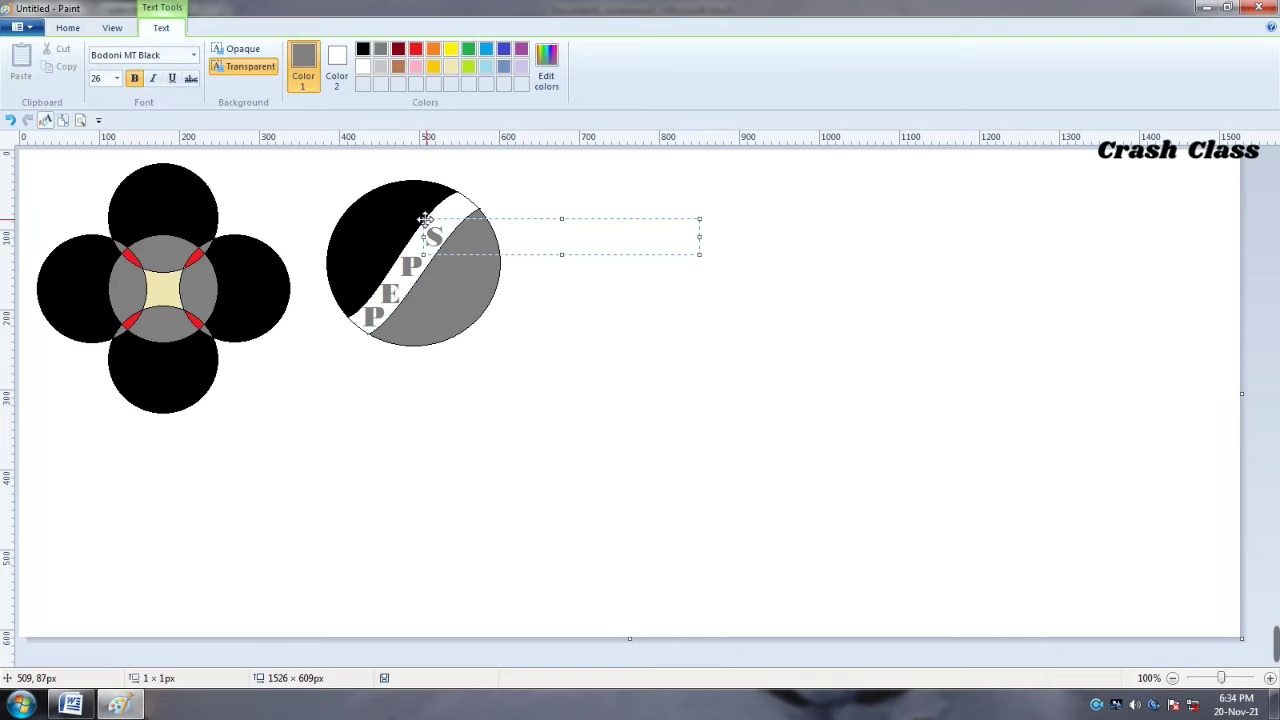
left_click_drag(427, 218, 422, 218)
left_click(455, 208)
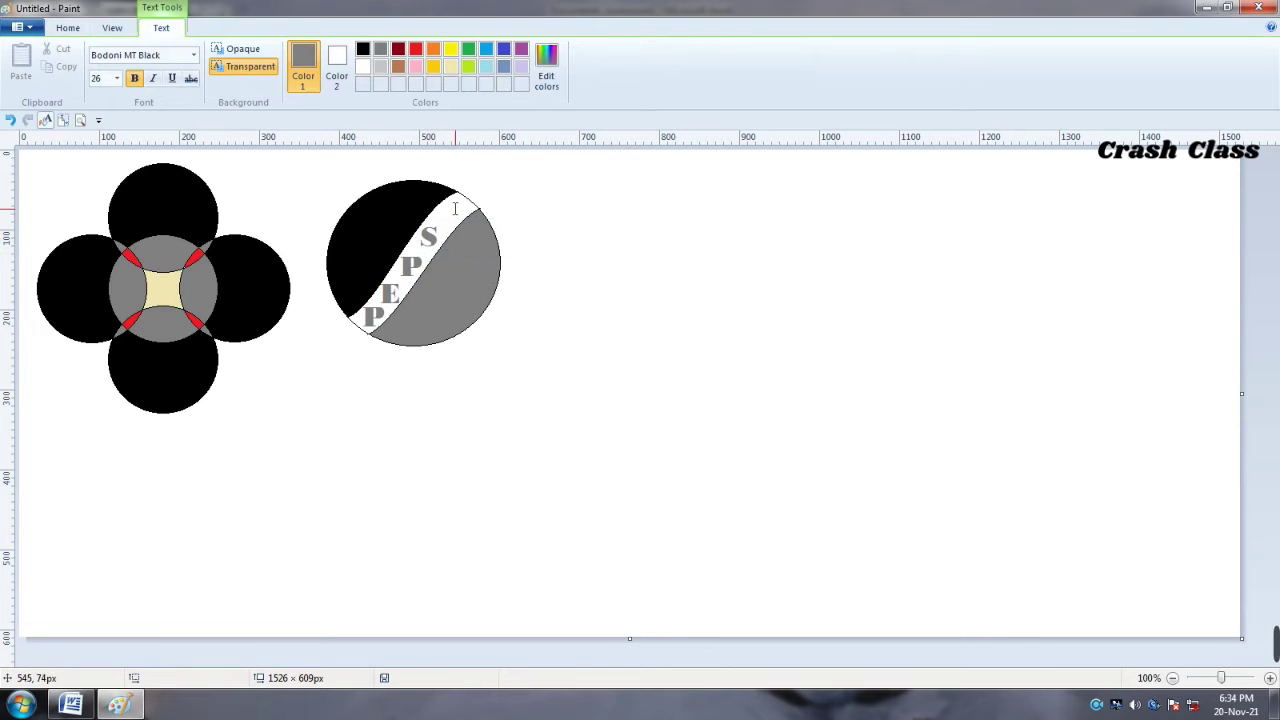
left_click(444, 205)
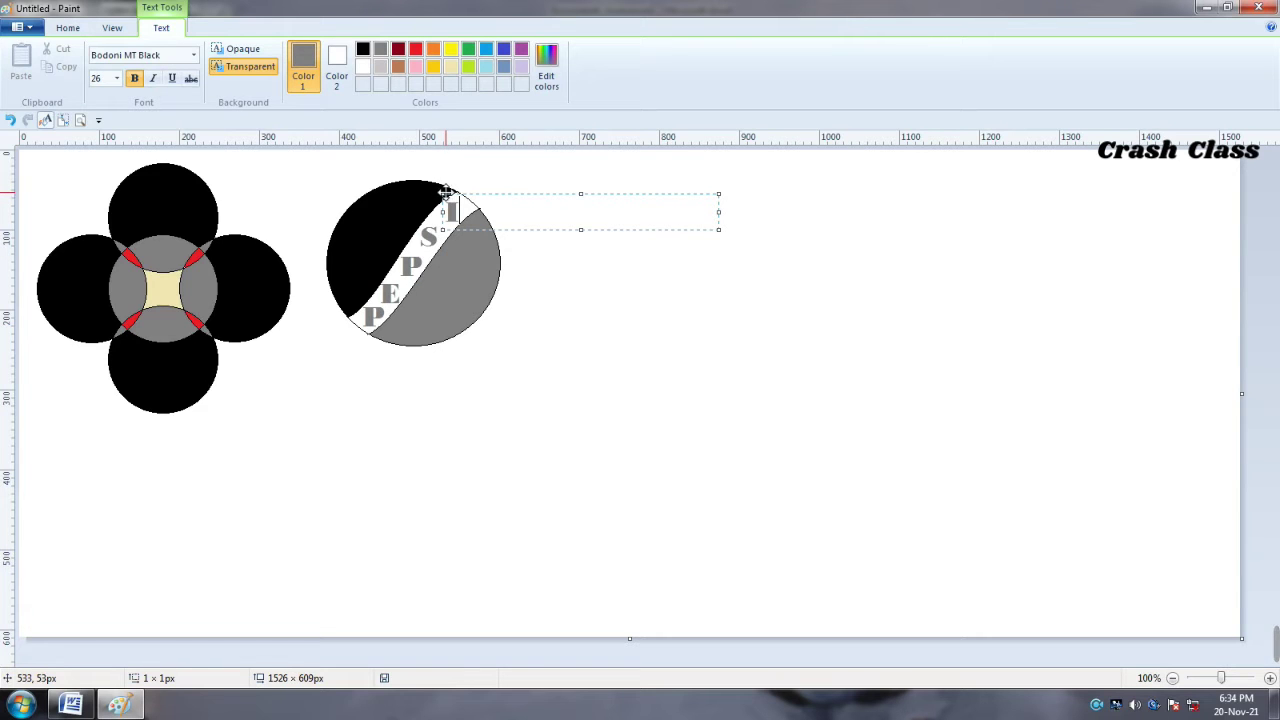
left_click_drag(446, 191, 442, 193)
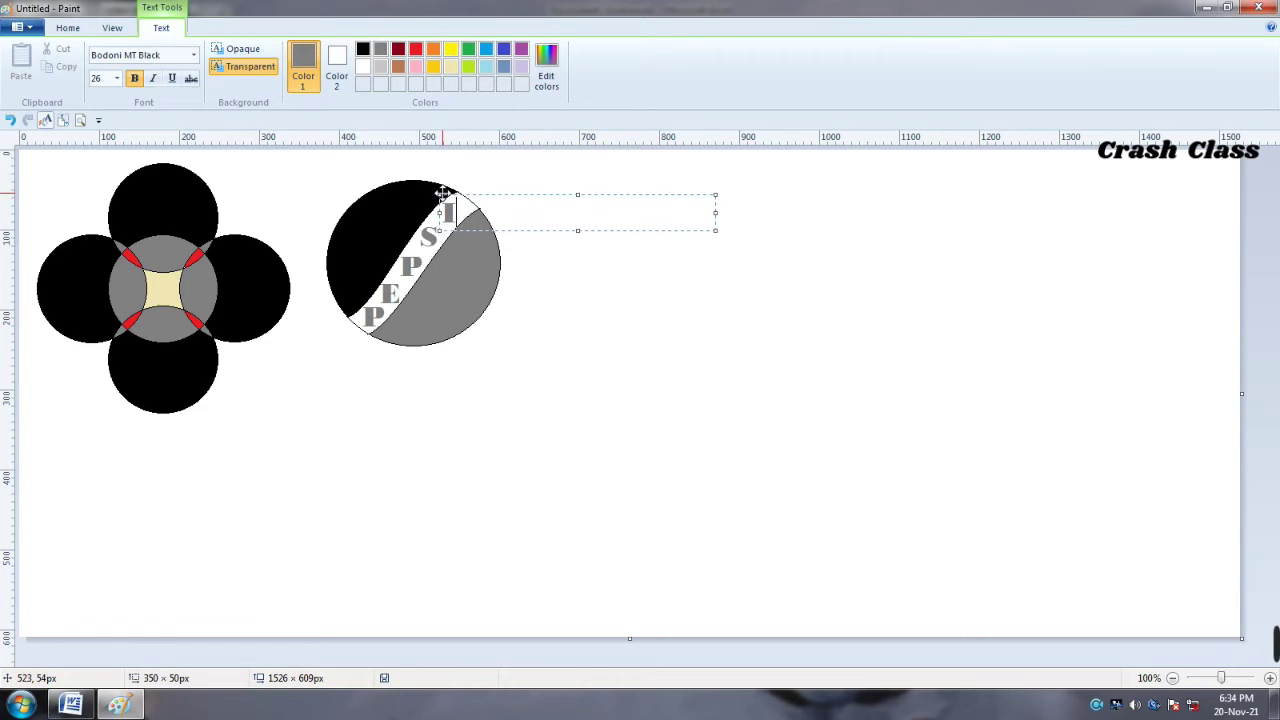
left_click(522, 178)
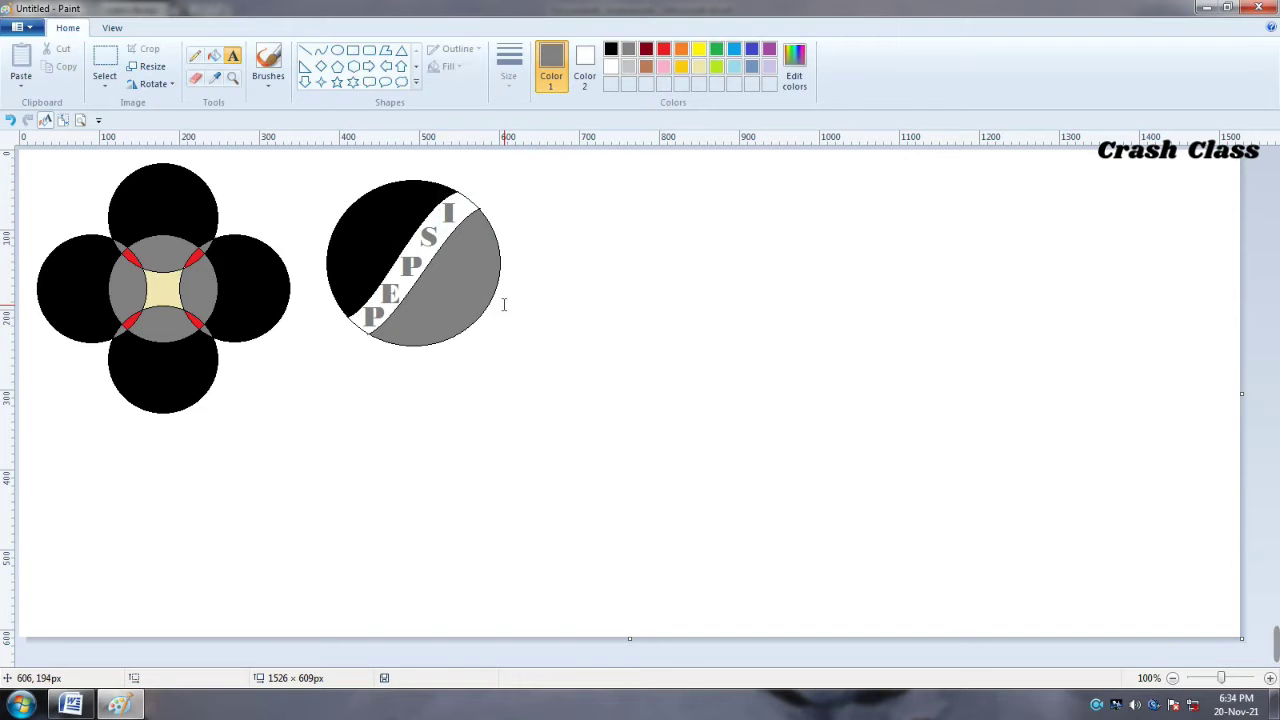
left_click(70, 705)
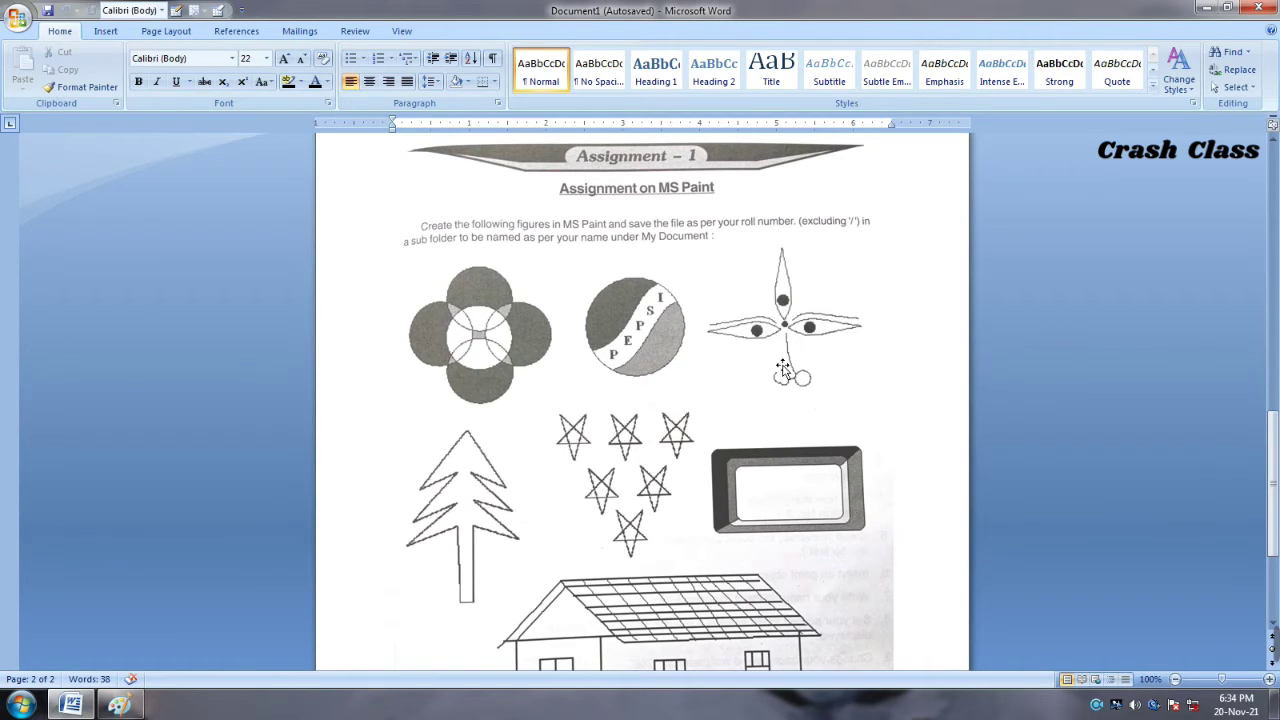
Switch from the Word sheet back to the Paint canvas
left_click(119, 705)
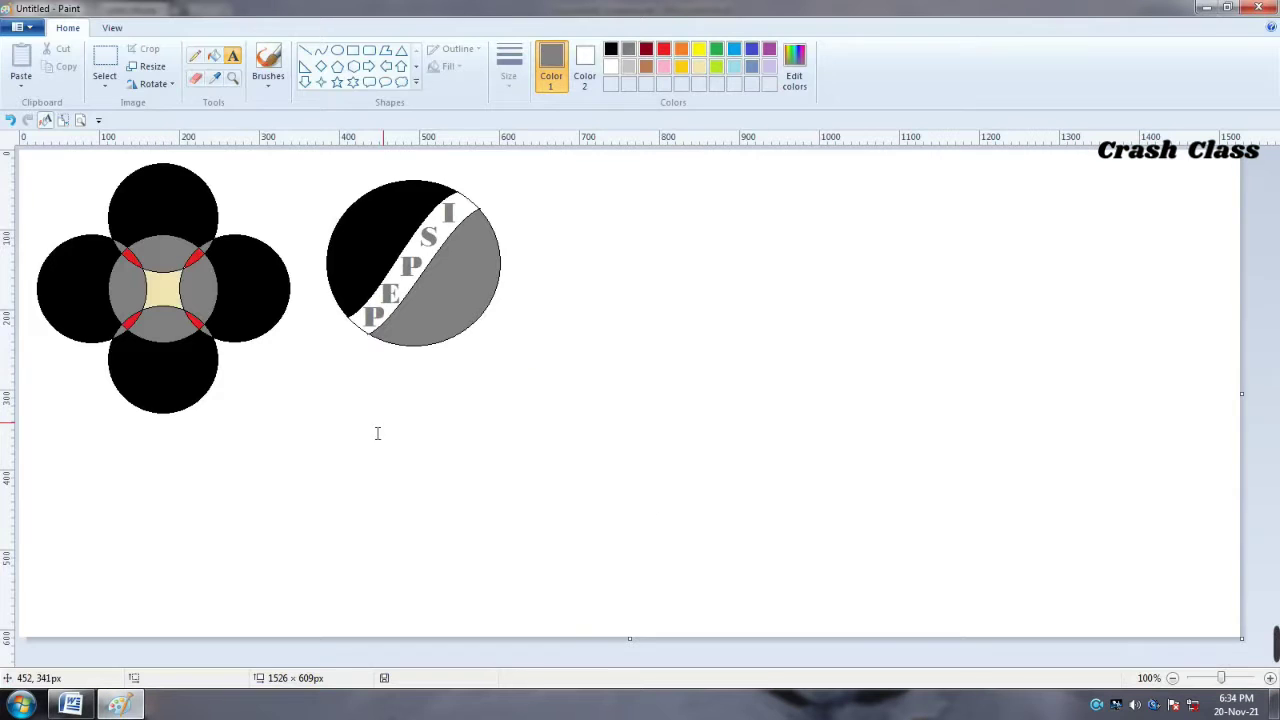
Draw a curved vertical line right of the PEPSI circle as one petal edge
left_click(321, 52)
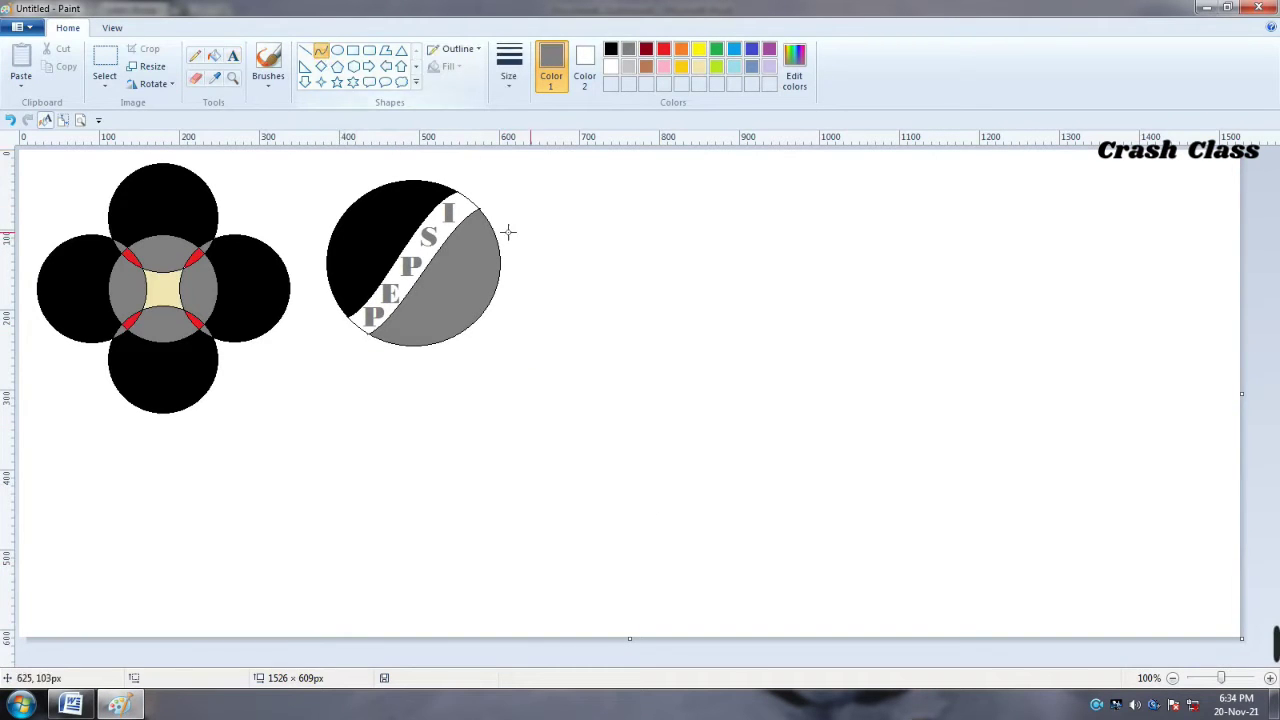
left_click_drag(667, 214, 667, 350)
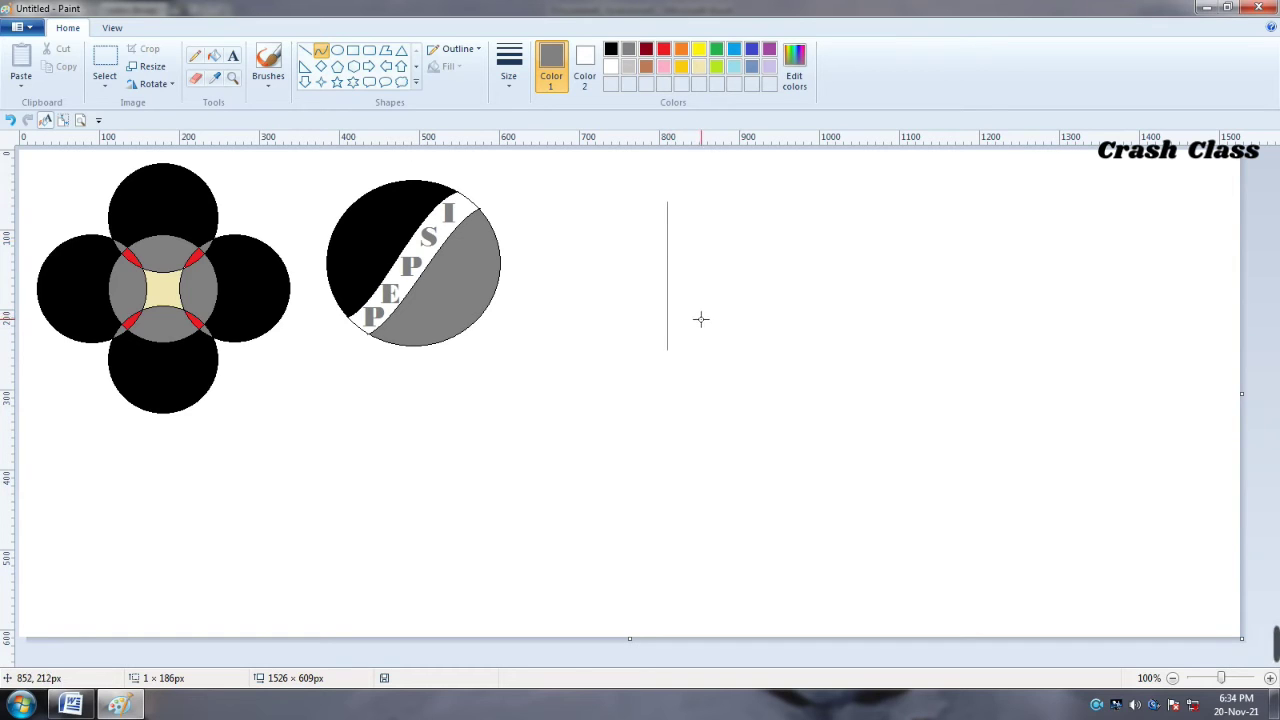
left_click(700, 319)
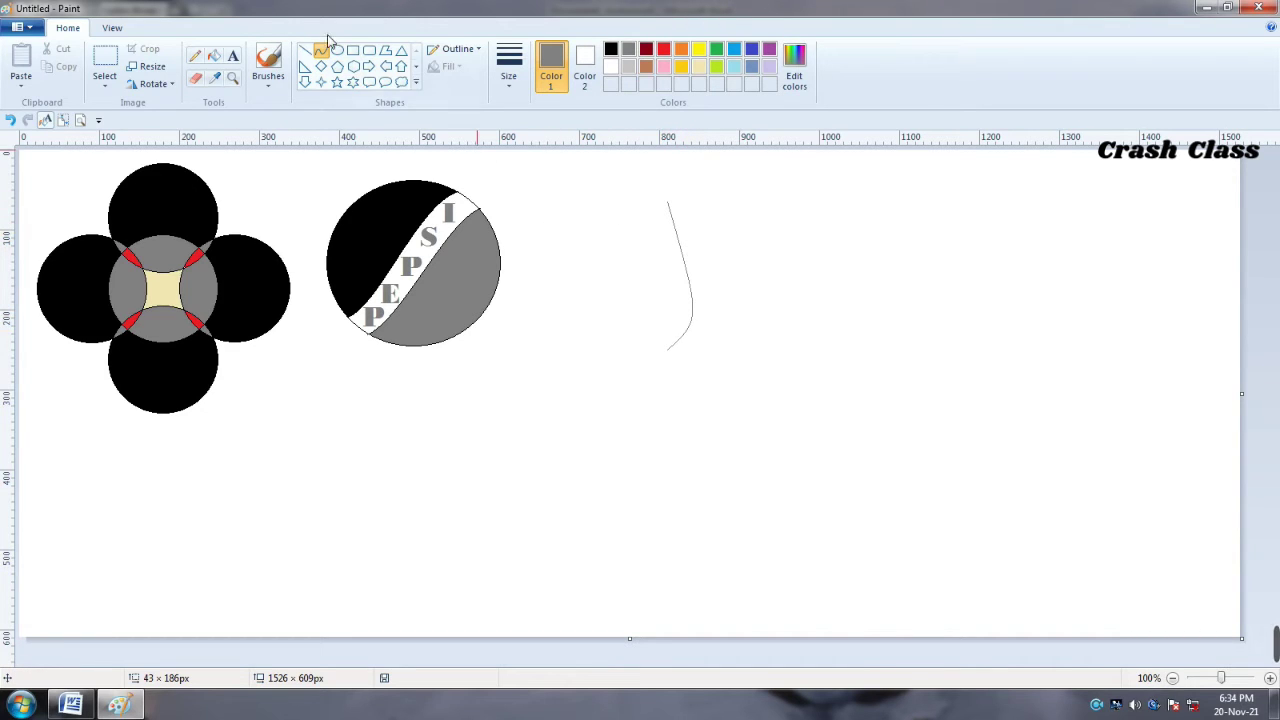
Copy the curve, flip the copy horizontally, and join both halves into a teardrop
left_click(112, 64)
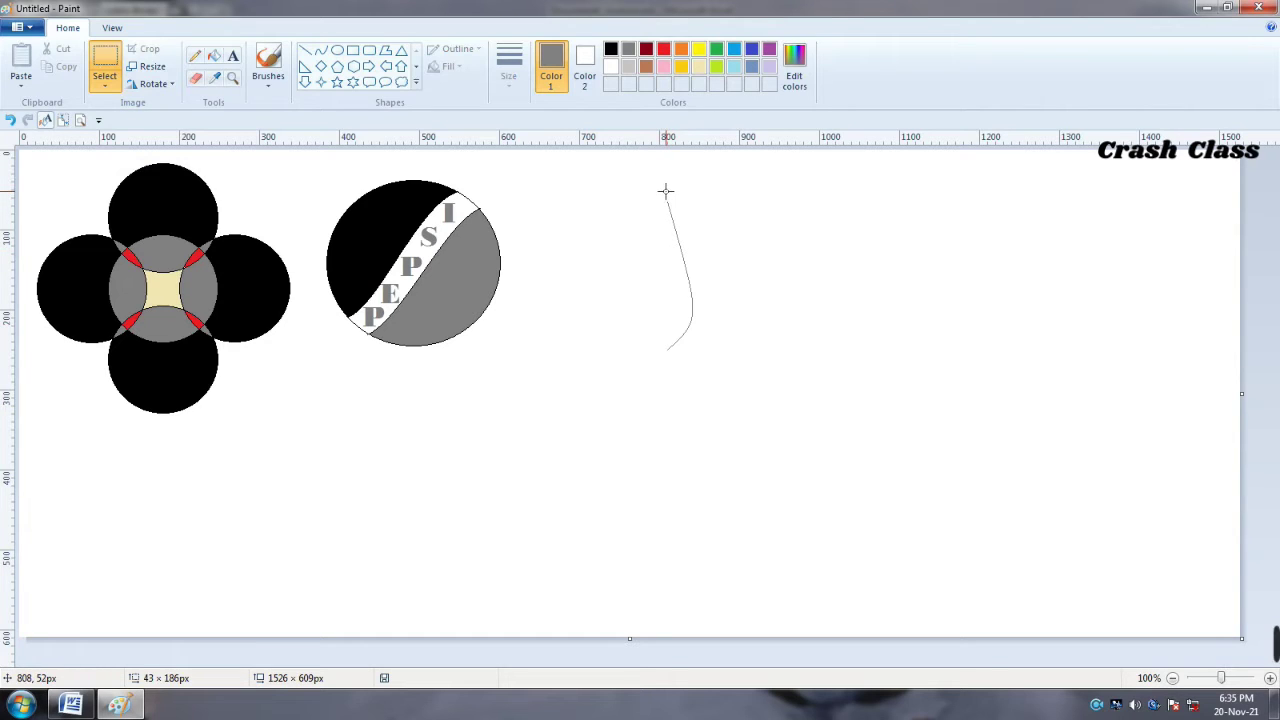
left_click_drag(668, 190, 701, 351)
right_click(693, 300)
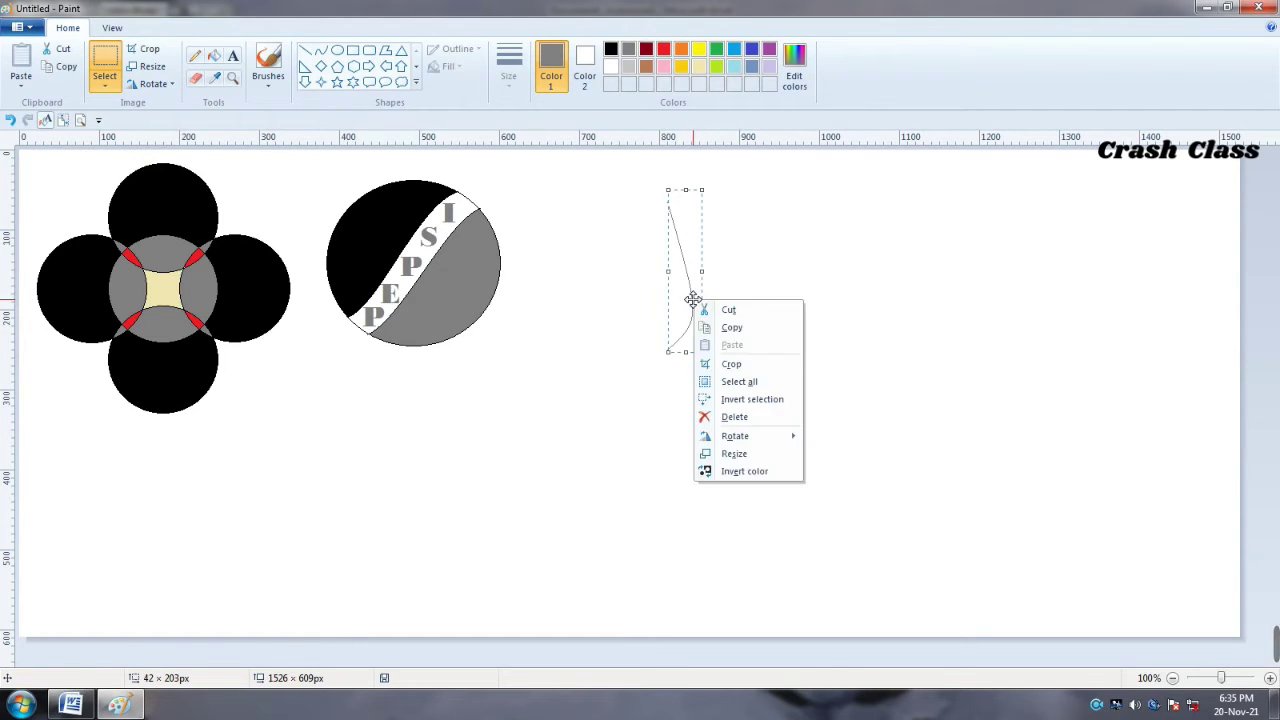
left_click(745, 328)
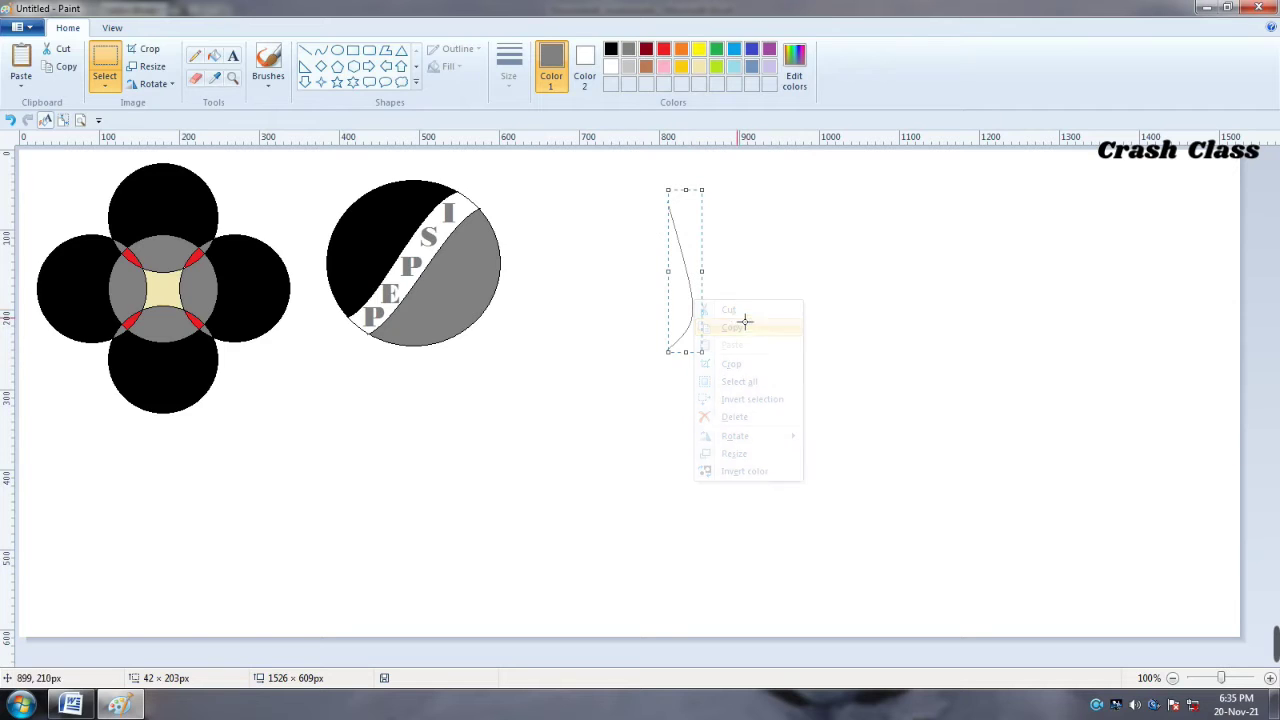
right_click(682, 308)
left_click(721, 354)
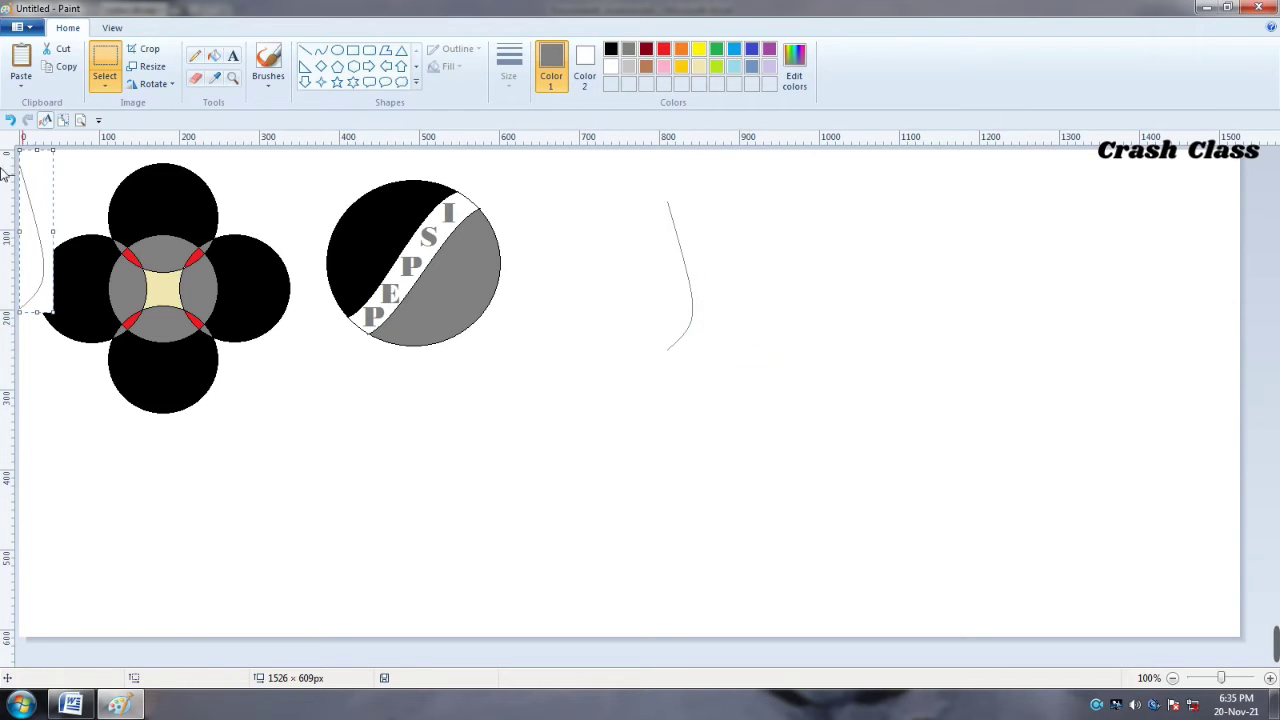
mouse_move(40, 194)
left_mouse_down()
mouse_move(577, 256)
mouse_move(644, 238)
left_mouse_up()
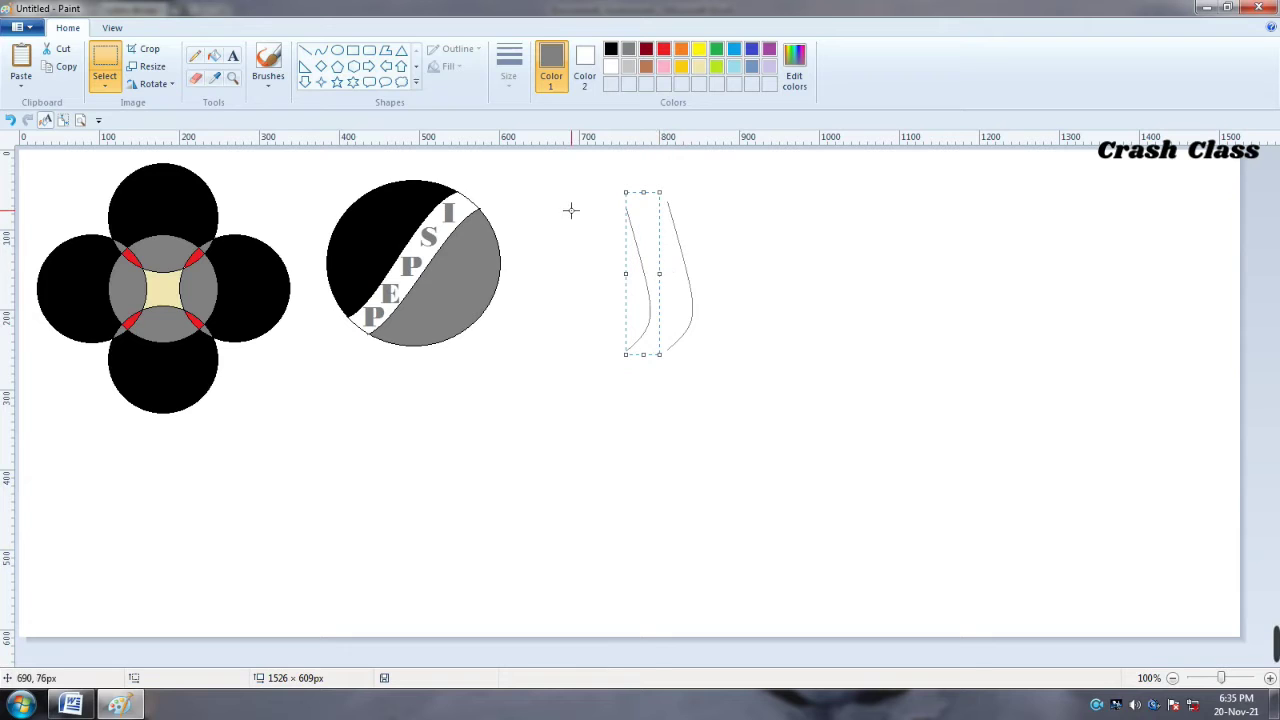
right_click(641, 275)
mouse_move(690, 412)
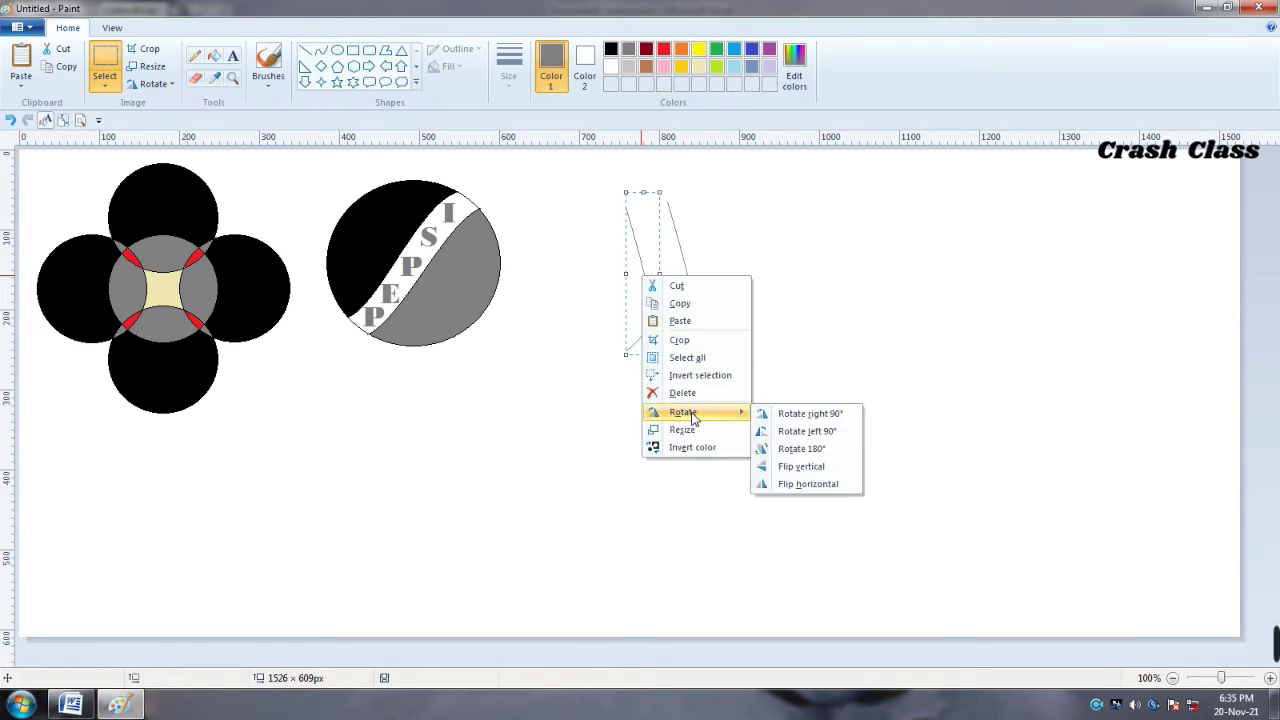
left_click(797, 486)
left_click_drag(641, 278, 651, 277)
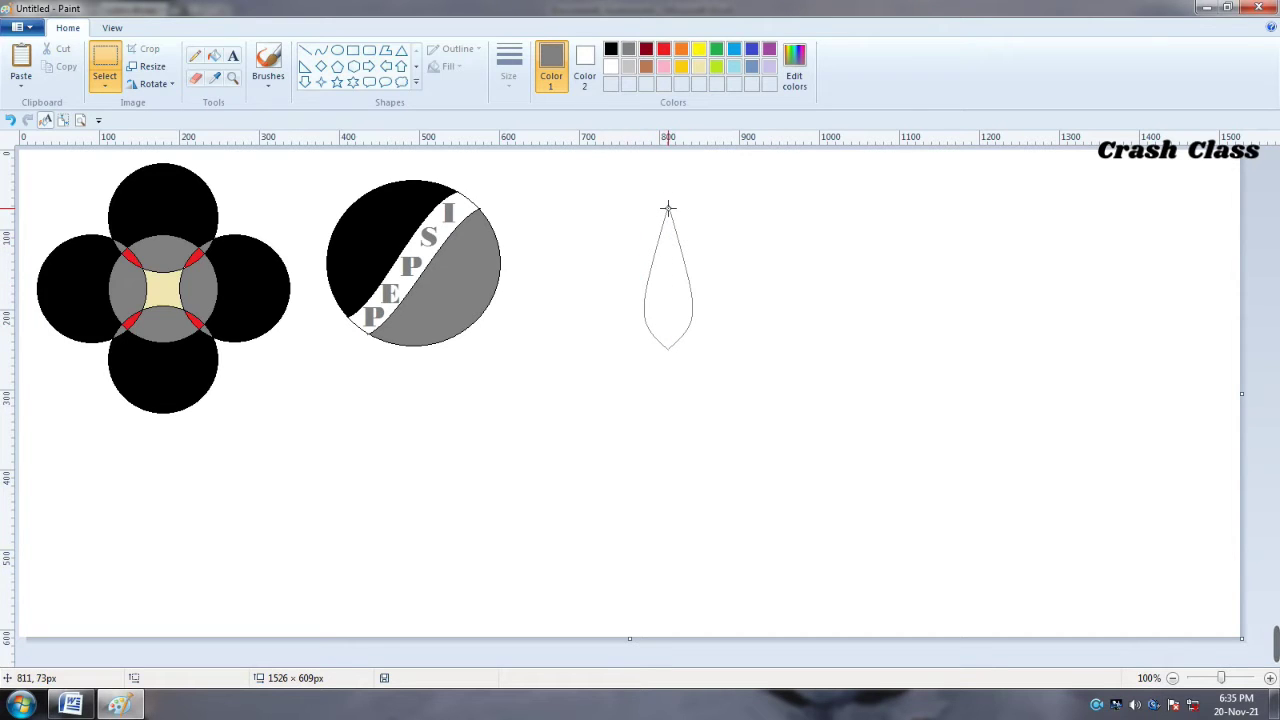
left_click(70, 705)
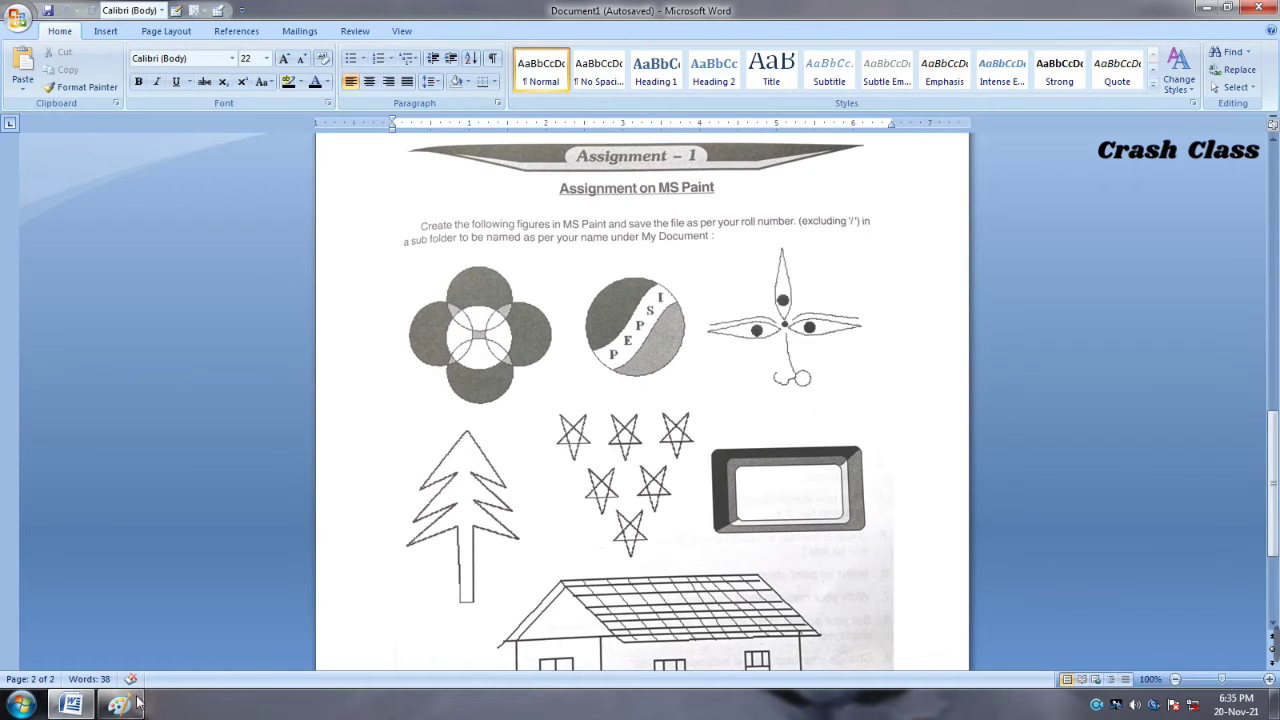
mouse_move(119, 705)
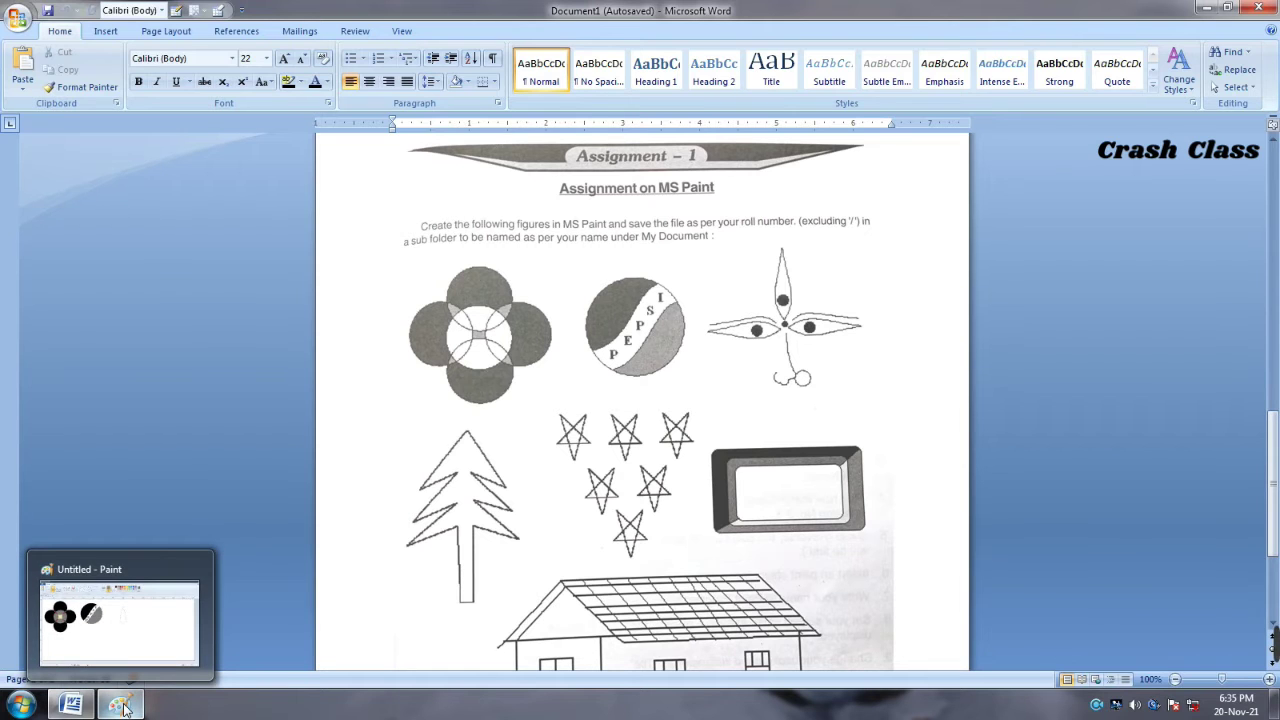
Duplicate the teardrop outline and place the copy at the top right of the canvas
left_click(120, 705)
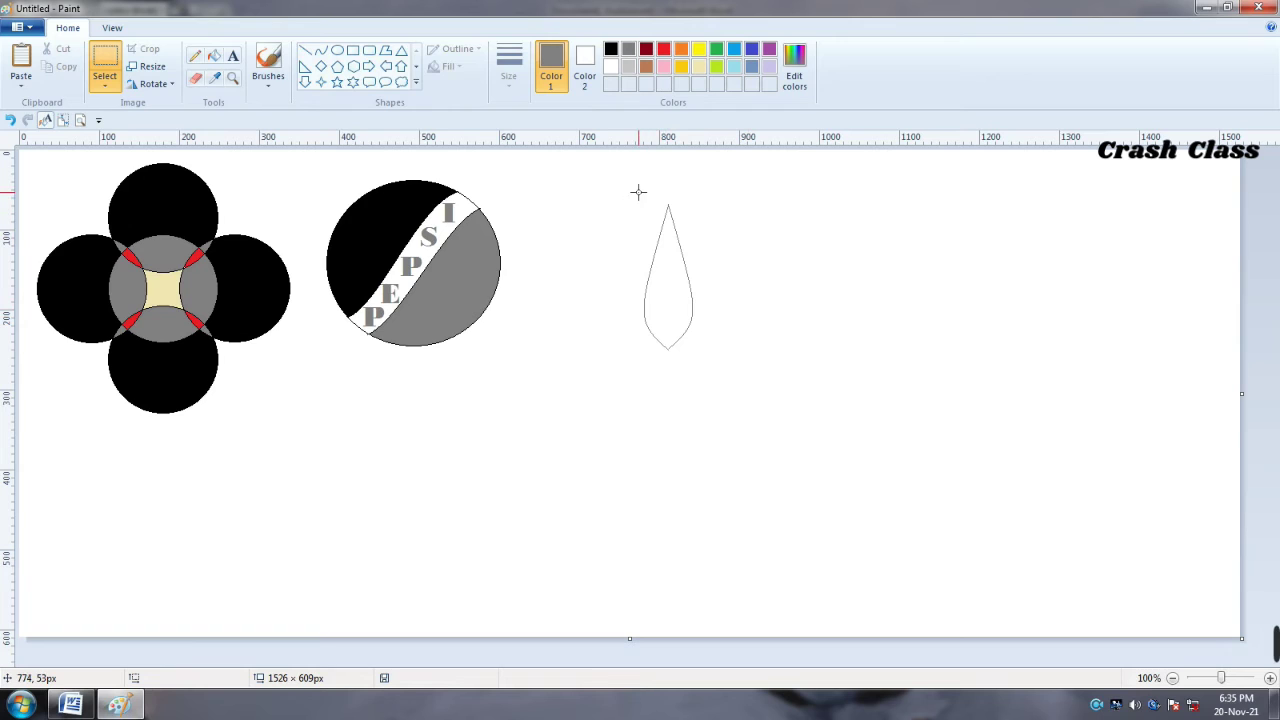
left_click_drag(638, 199, 698, 349)
right_click(688, 331)
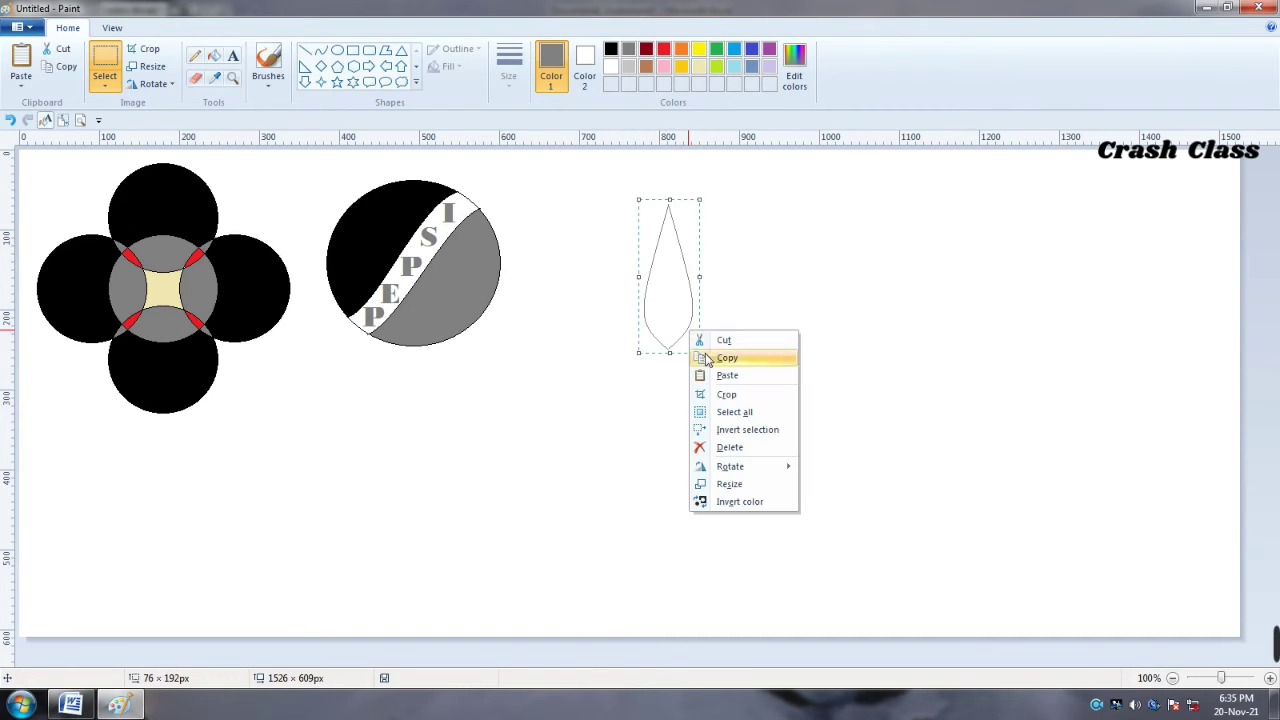
left_click(722, 359)
right_click(650, 331)
left_click(680, 378)
mouse_move(70, 228)
left_mouse_down()
mouse_move(1222, 216)
mouse_move(1214, 237)
left_mouse_up()
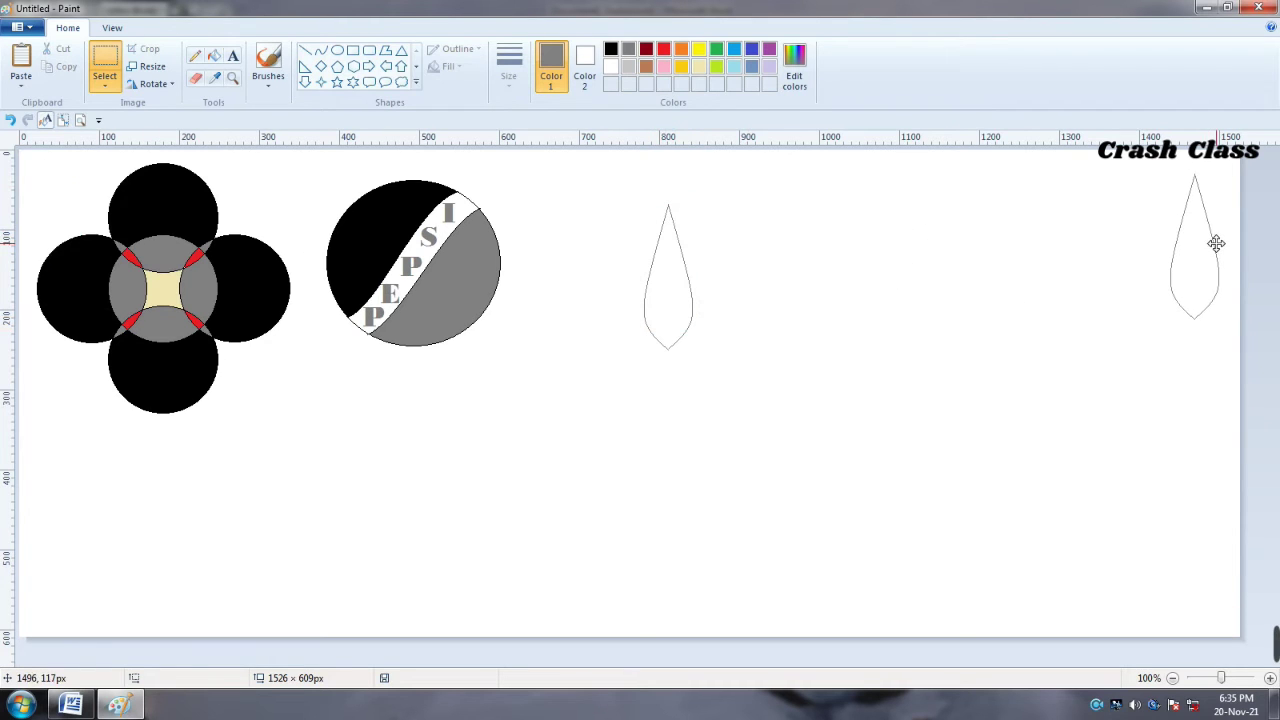
left_click(711, 304)
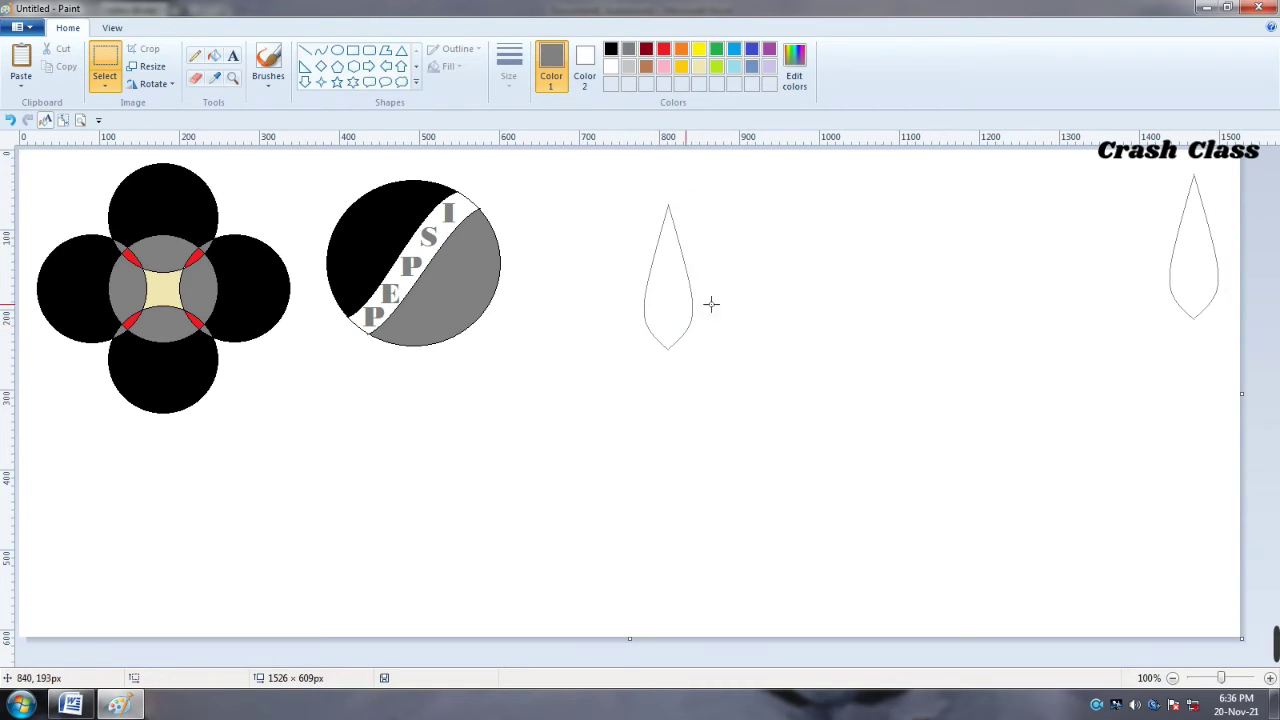
Select the whole upright teardrop after several retried selections
left_click_drag(644, 201, 691, 345)
left_click(660, 218)
left_click_drag(641, 198, 698, 360)
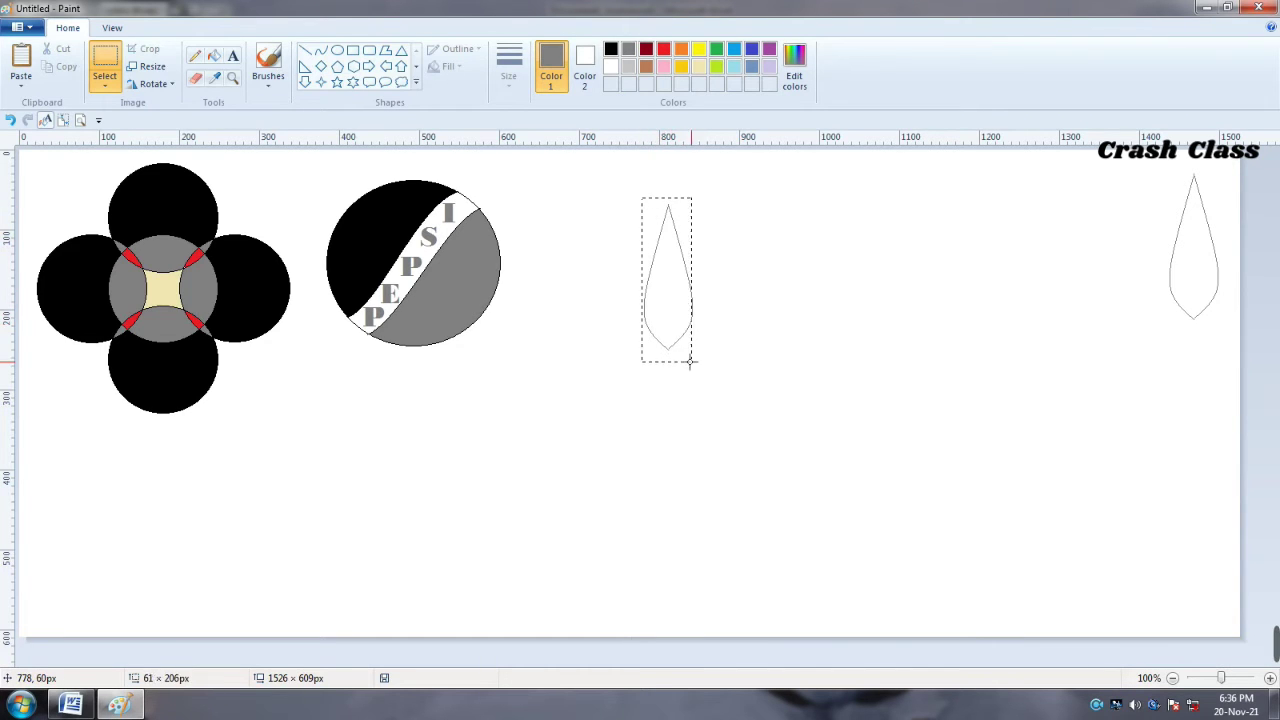
right_click(680, 335)
left_click(846, 303)
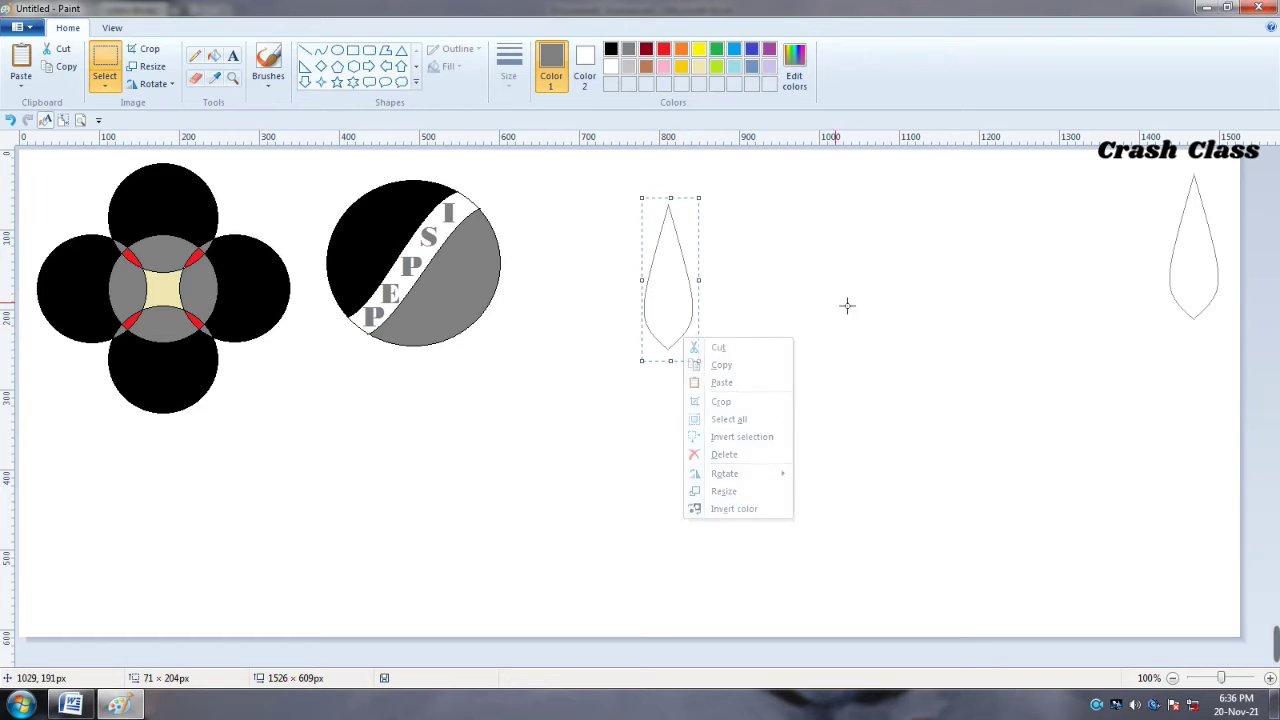
left_click(767, 276)
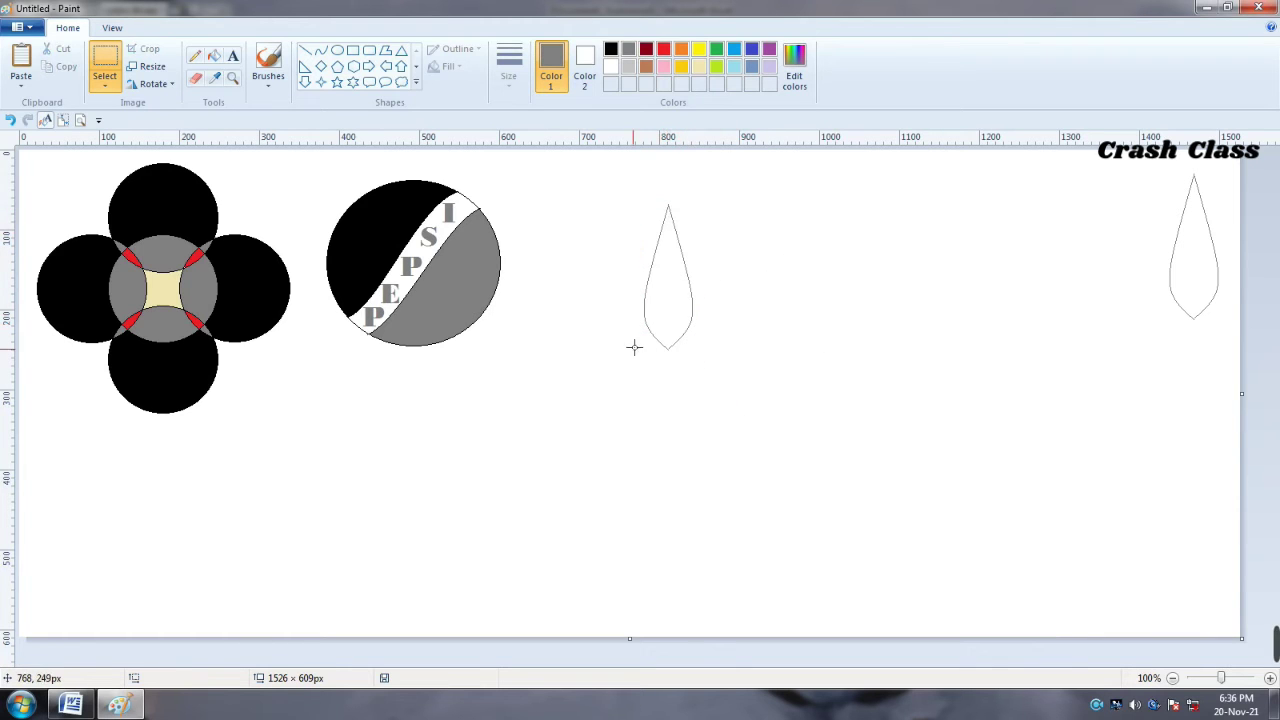
left_click_drag(643, 200, 686, 354)
left_click(731, 314)
mouse_move(633, 207)
left_mouse_down()
mouse_move(655, 243)
mouse_move(614, 186)
left_mouse_up()
left_click(600, 209)
left_click_drag(629, 200, 704, 351)
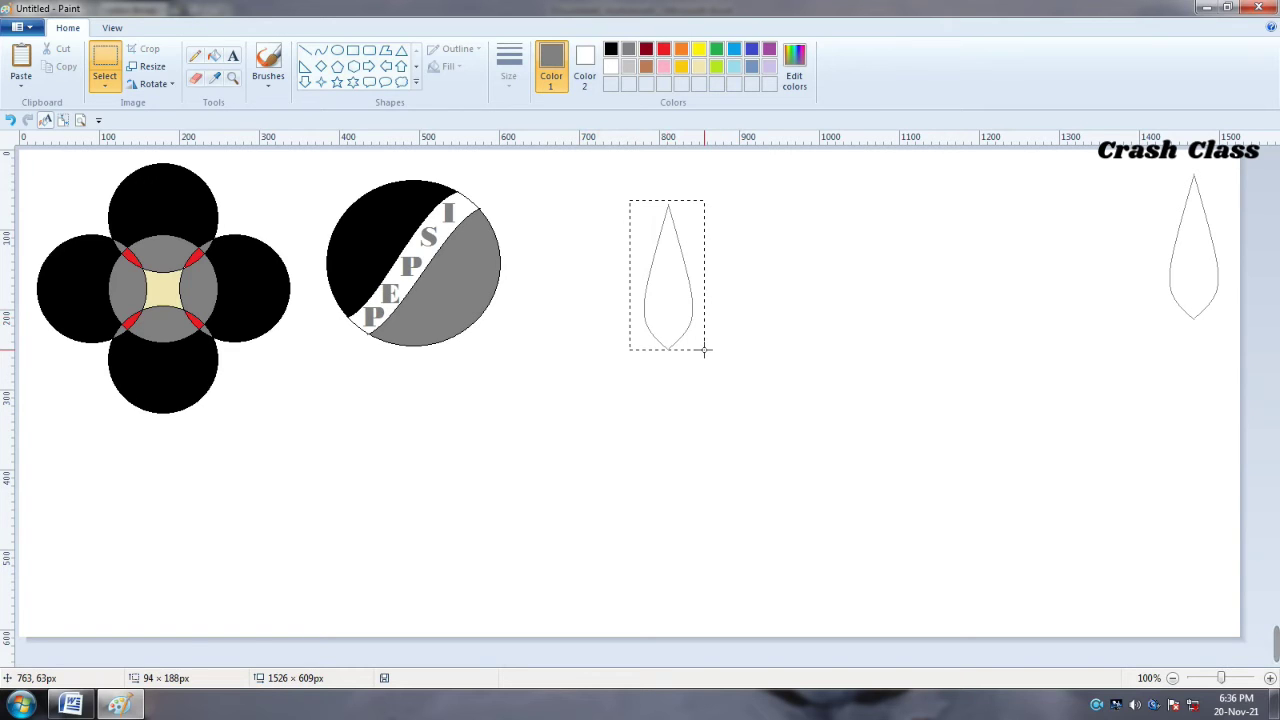
mouse_move(704, 350)
left_mouse_down()
mouse_move(712, 375)
mouse_move(715, 350)
left_mouse_up()
left_click_drag(715, 350, 715, 350)
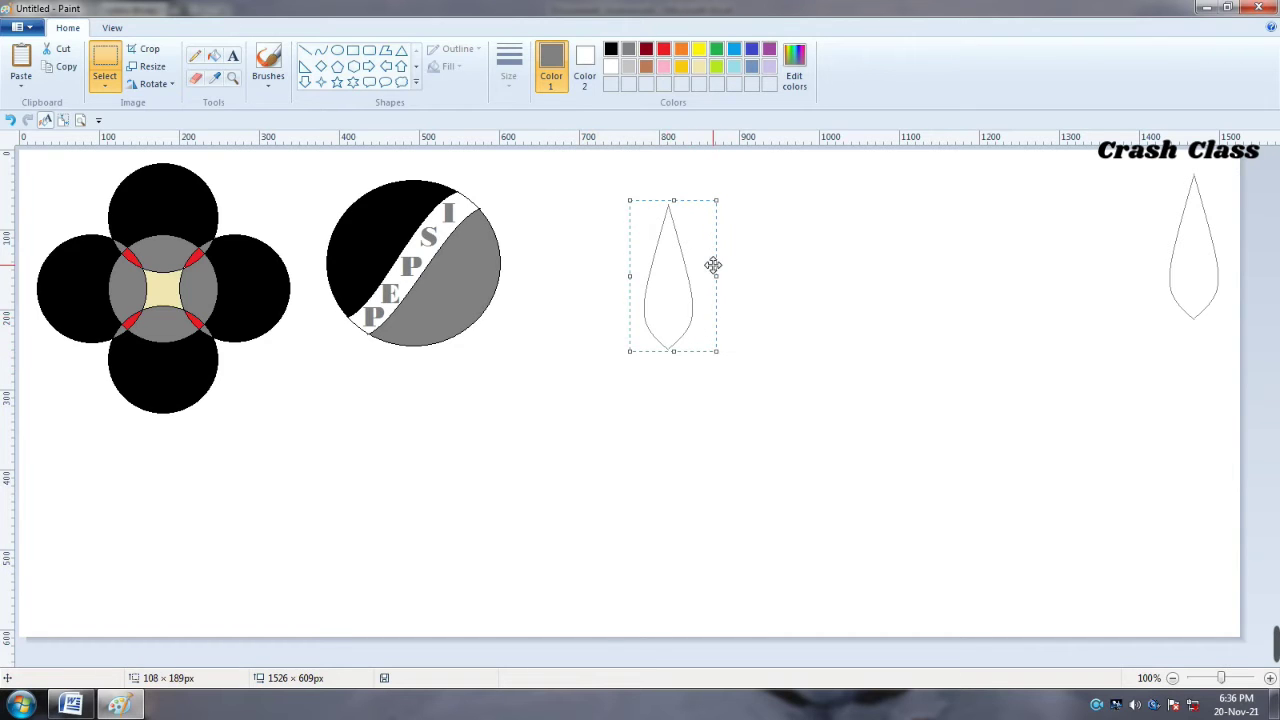
Paste a teardrop copy below the original and rotate it left 90° to lie horizontally
right_click(662, 240)
left_click(705, 268)
right_click(669, 262)
left_click(707, 308)
mouse_move(45, 219)
left_mouse_down()
mouse_move(550, 445)
mouse_move(539, 442)
left_mouse_up()
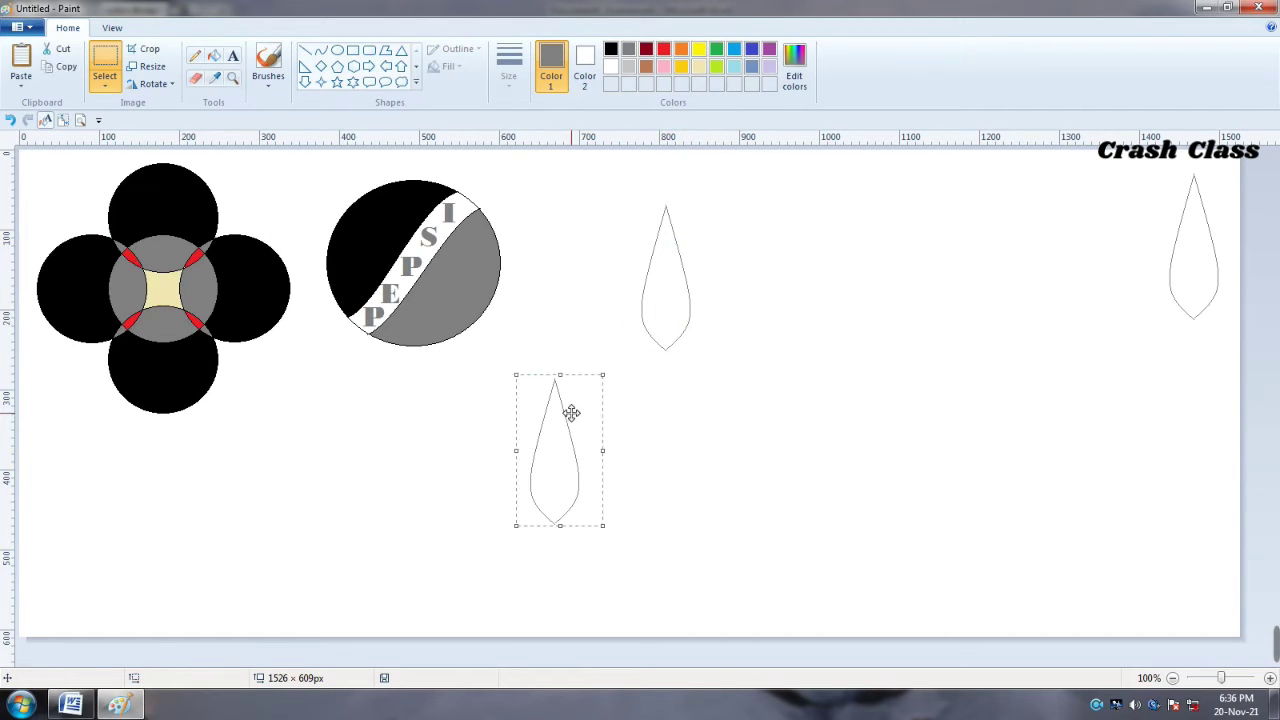
right_click(567, 424)
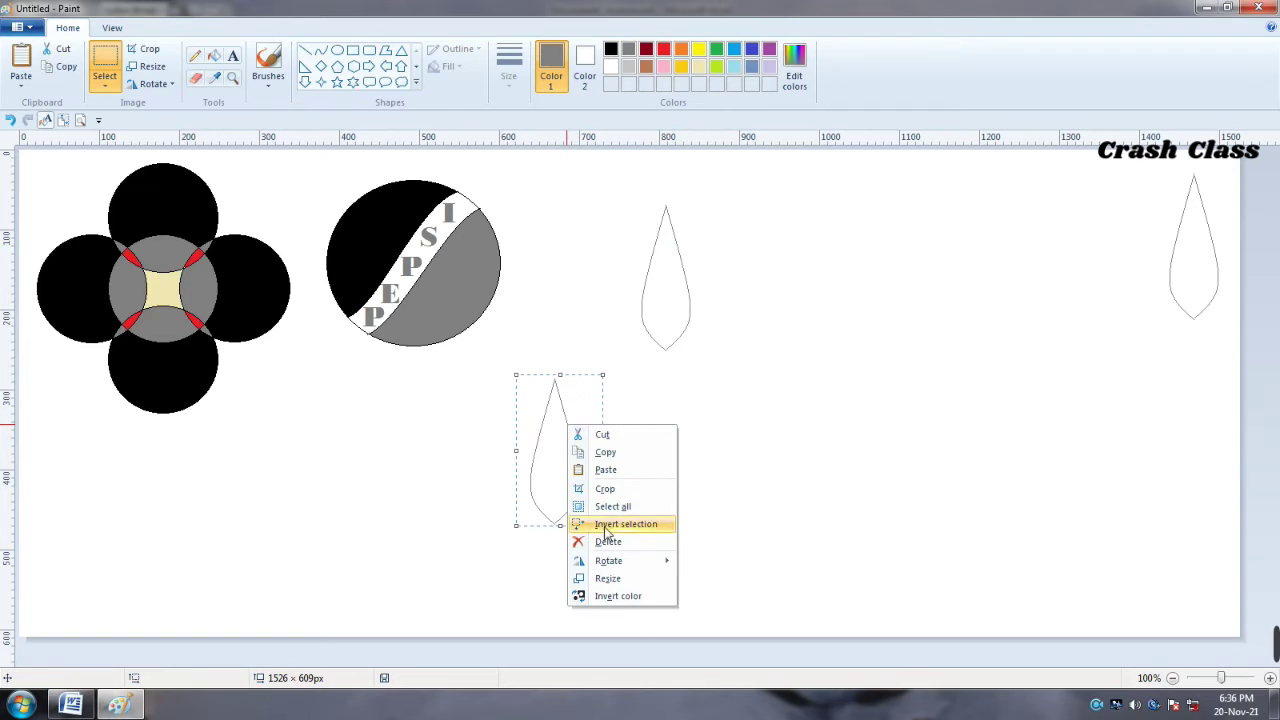
mouse_move(608, 561)
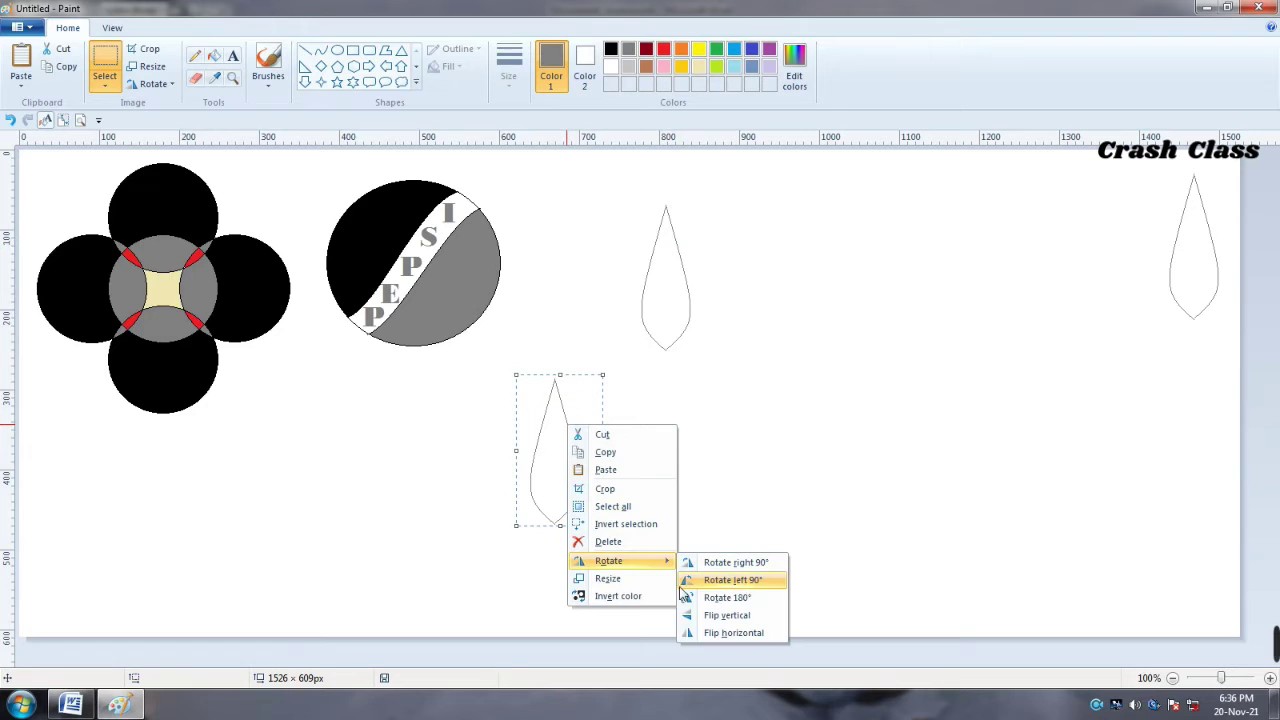
left_click(744, 583)
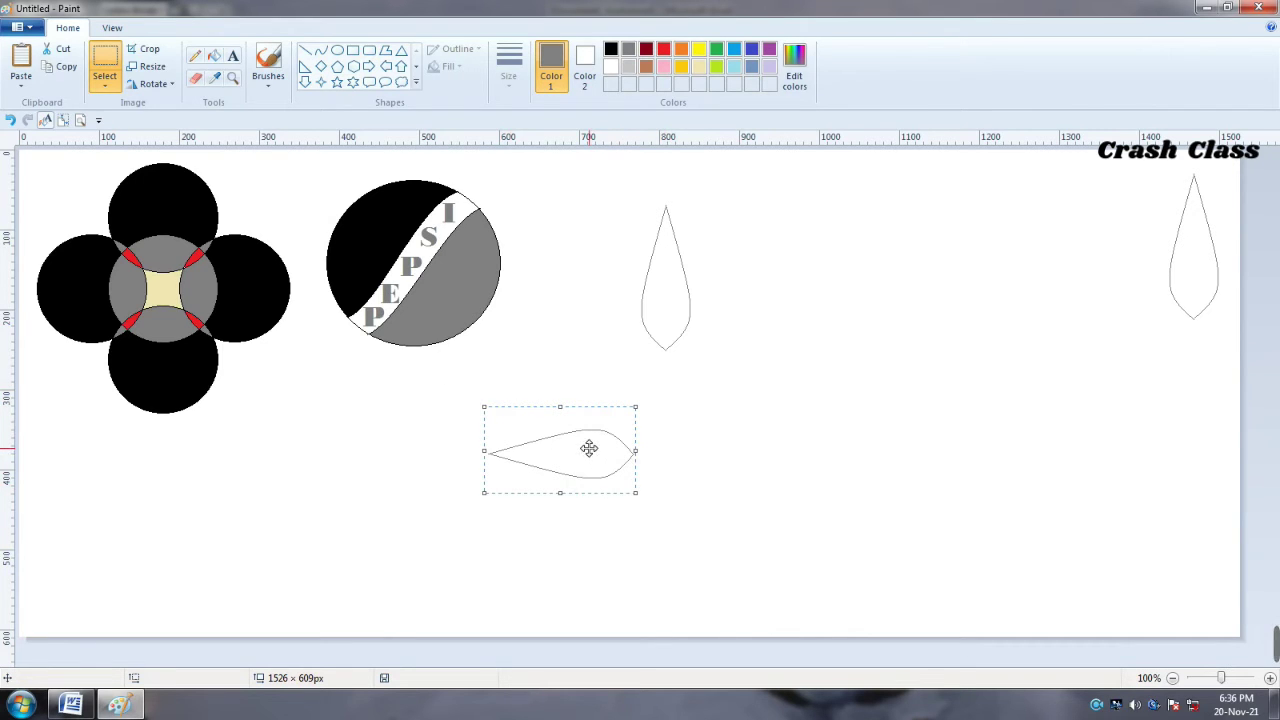
Add a second horizontal teardrop to its right, flipped horizontally to point right
right_click(589, 448)
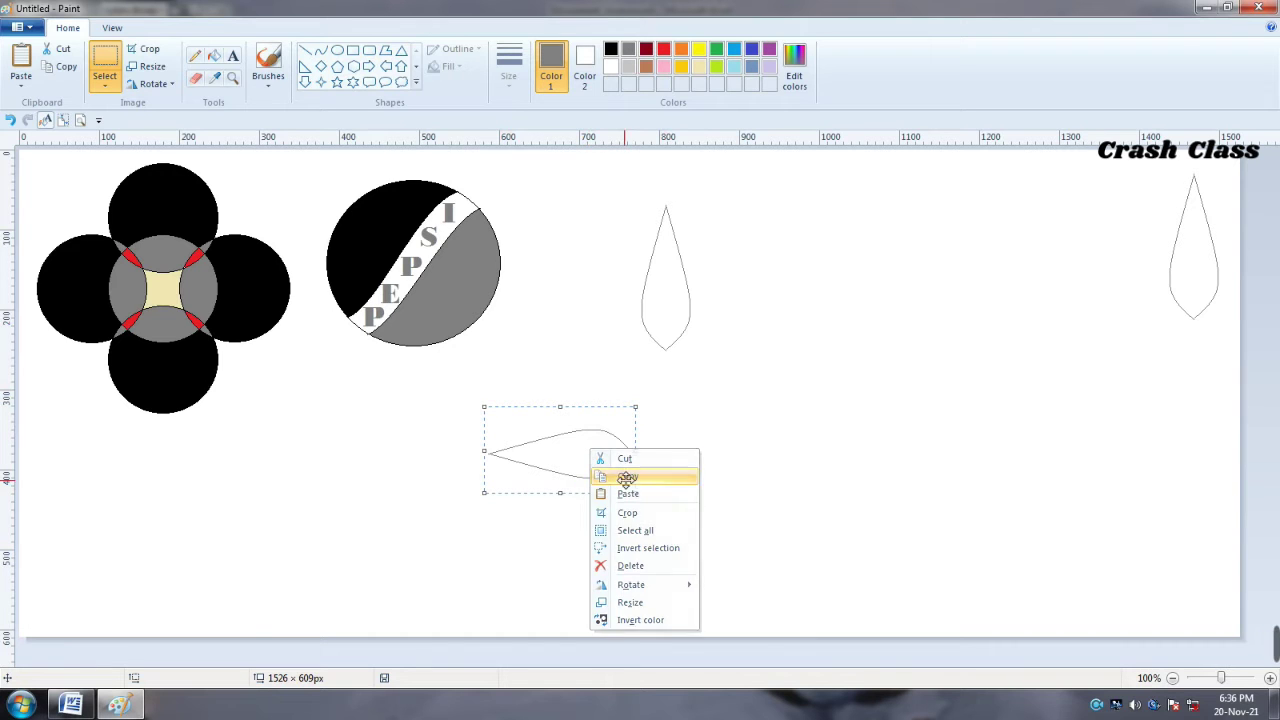
left_click(609, 477)
right_click(554, 454)
left_click(600, 497)
left_click_drag(106, 194, 823, 446)
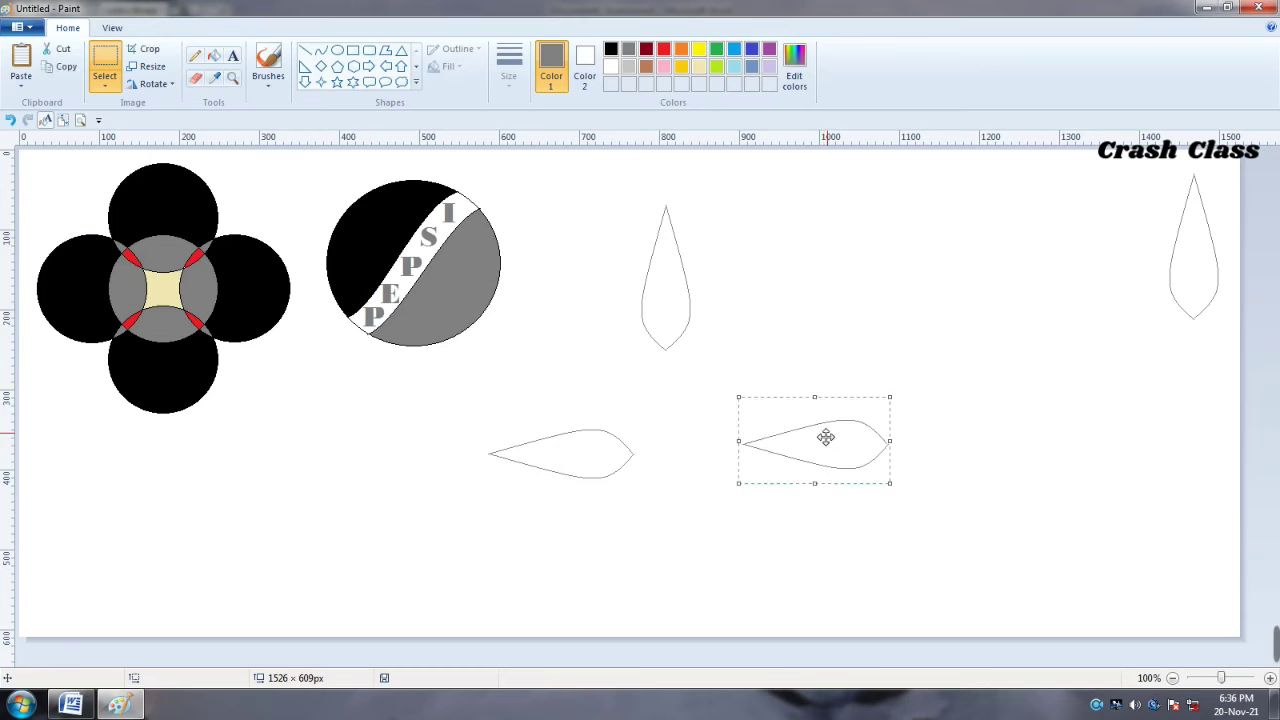
right_click(827, 431)
mouse_move(870, 568)
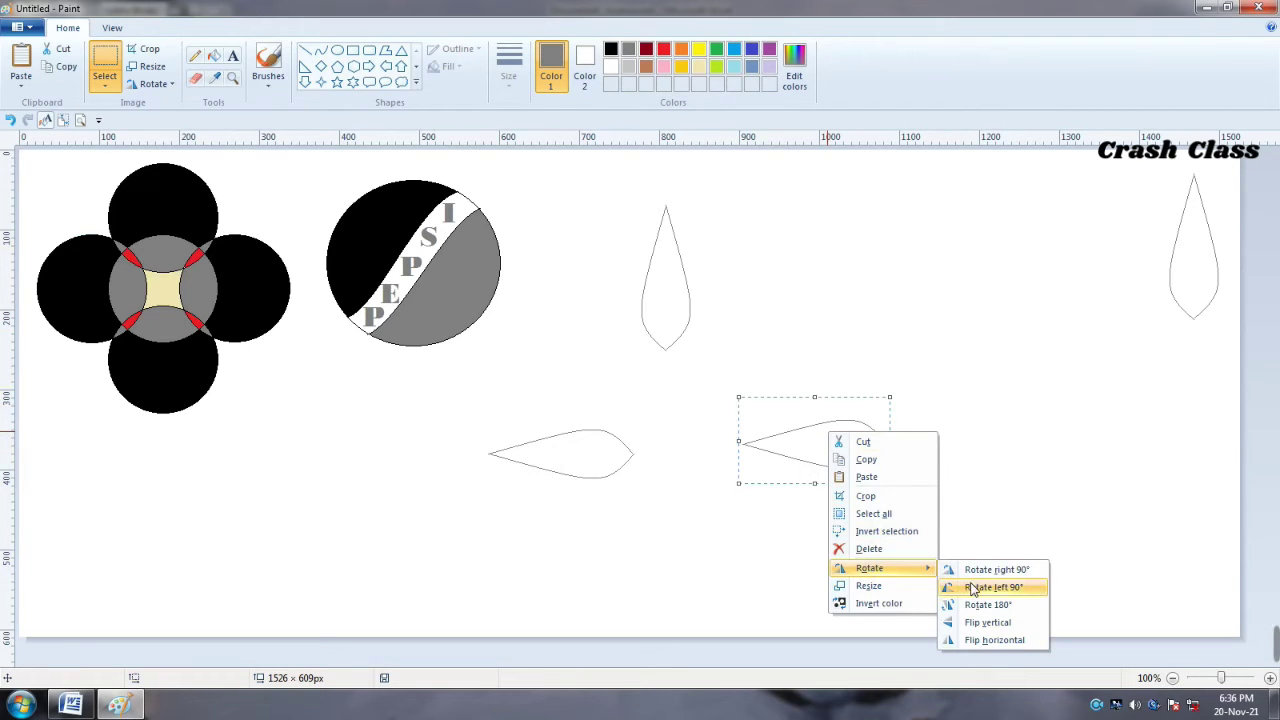
left_click(977, 639)
left_click(831, 520)
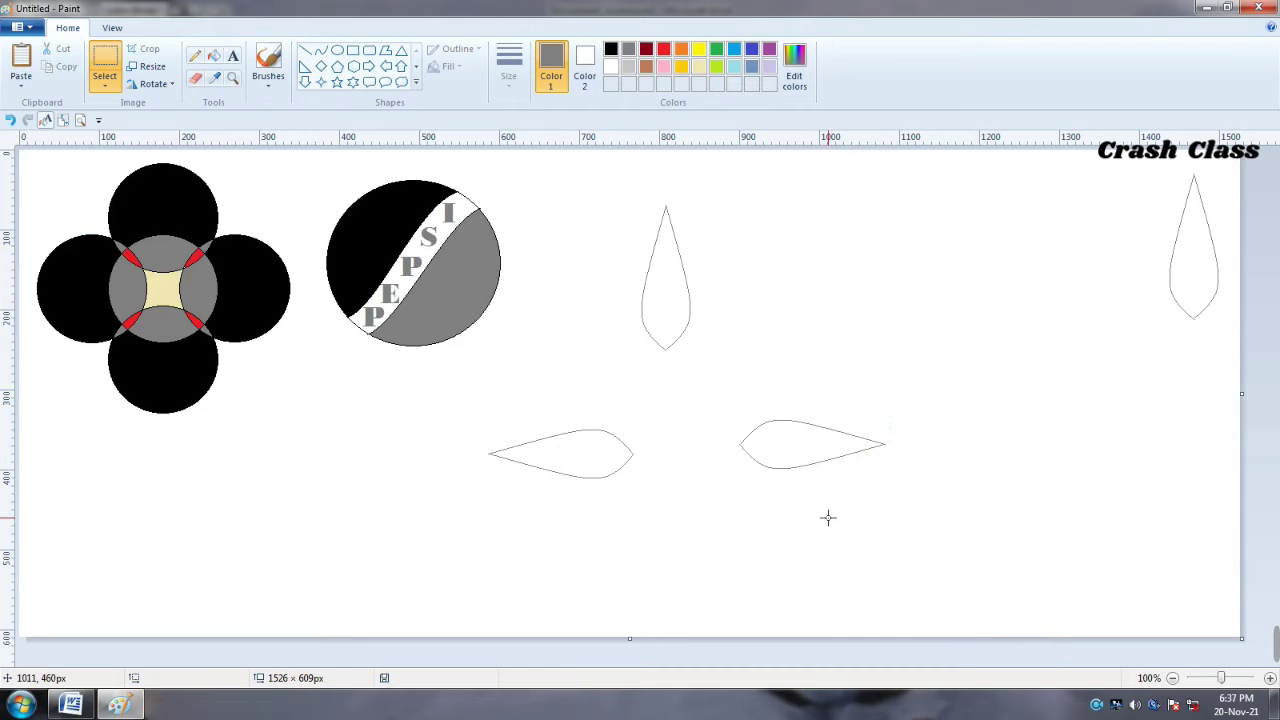
left_click(337, 50)
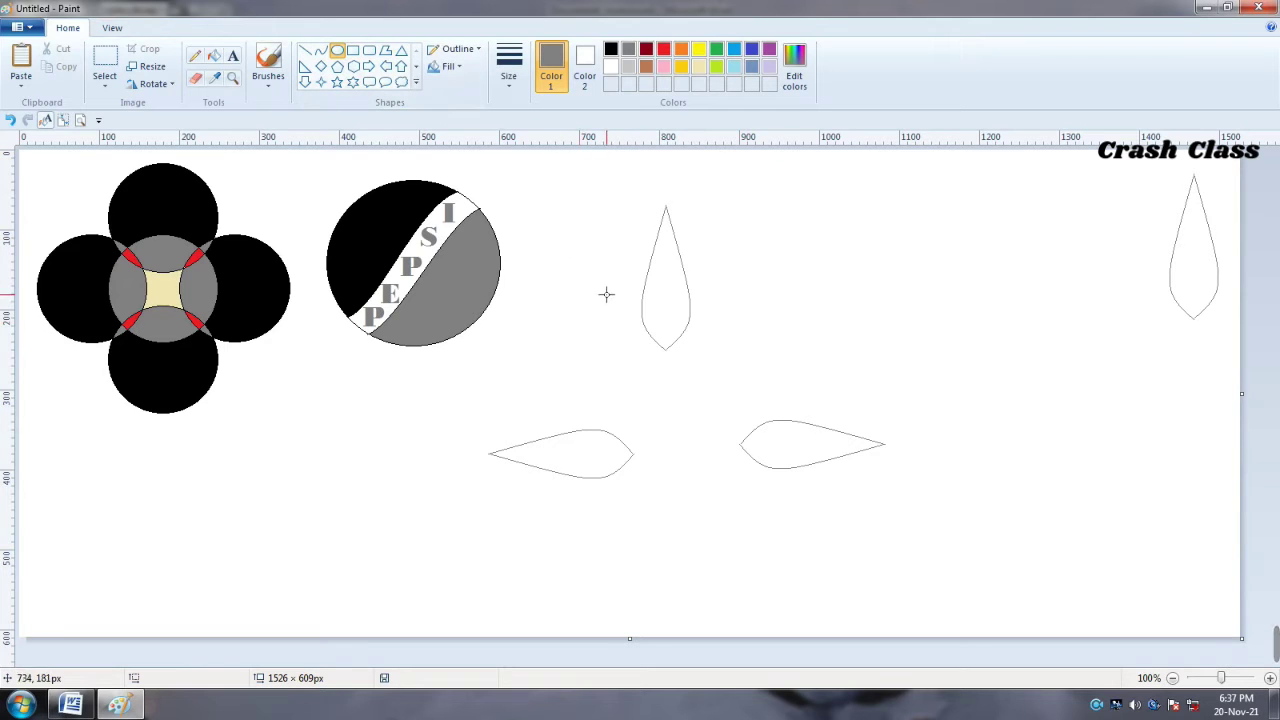
Move the upright teardrop to the top of the petal figure
left_click(104, 58)
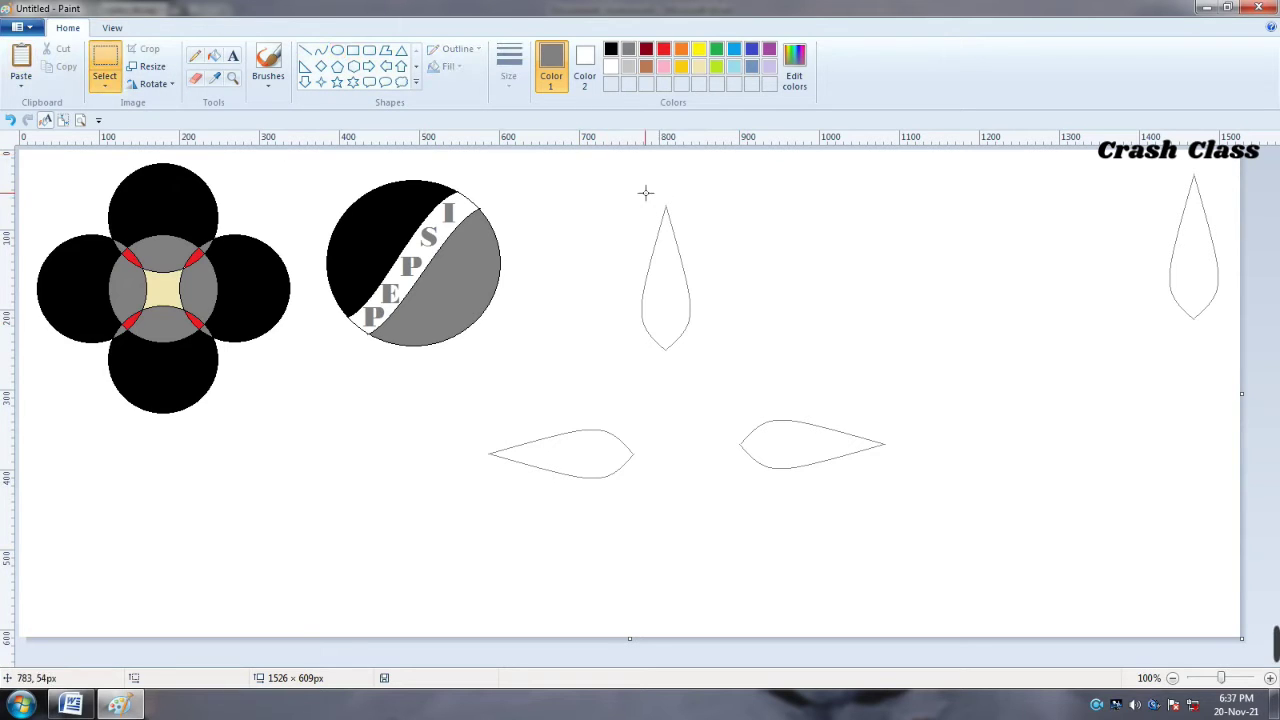
mouse_move(634, 197)
left_mouse_down()
mouse_move(689, 368)
mouse_move(936, 360)
left_mouse_up()
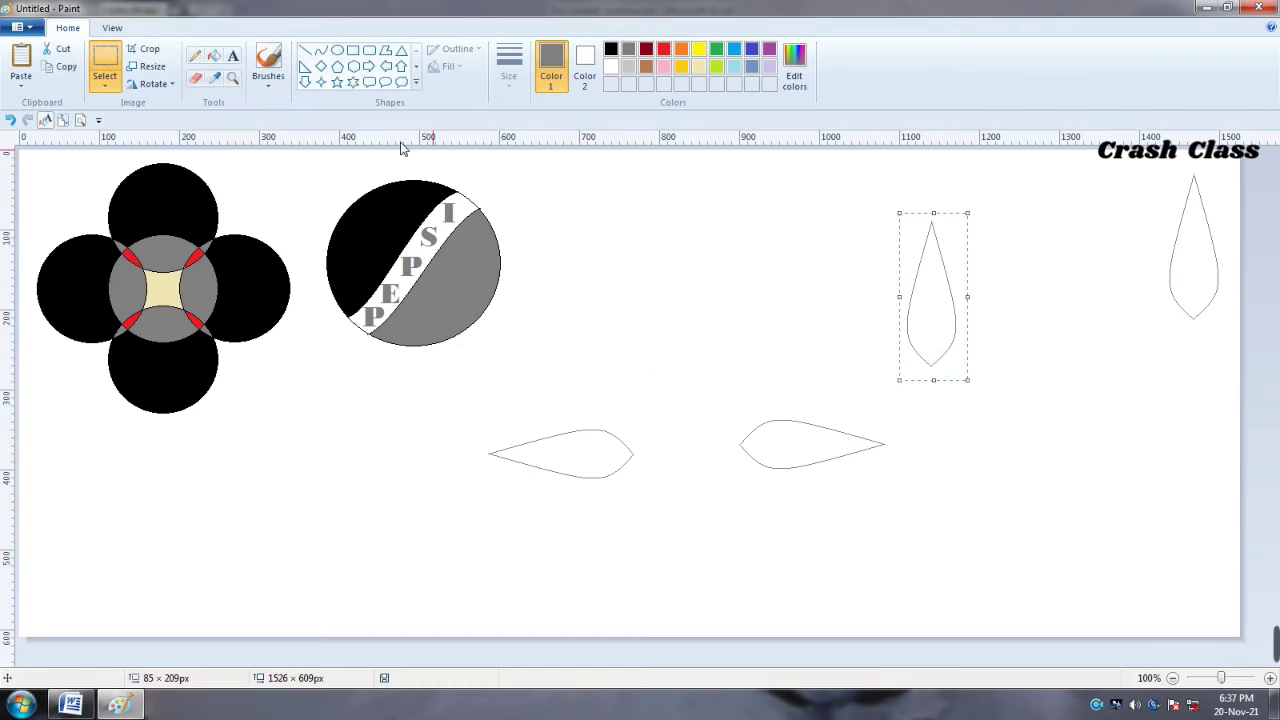
left_click(337, 50)
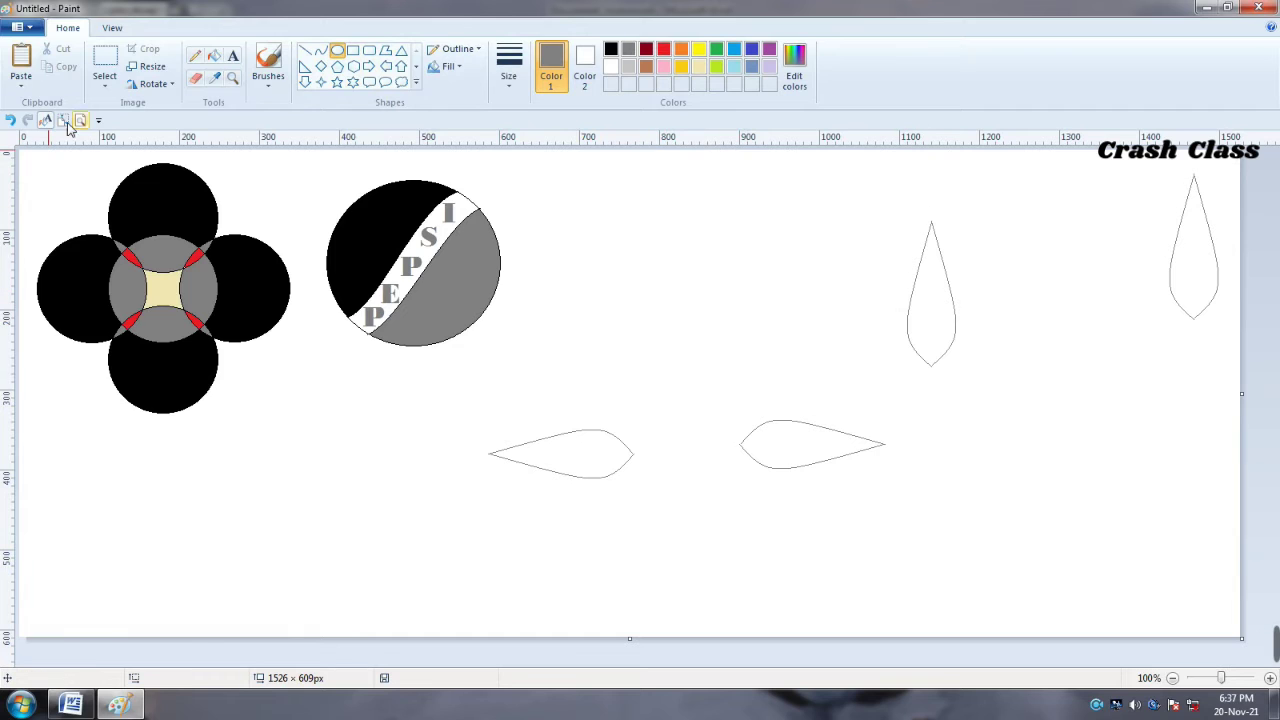
left_click(104, 62)
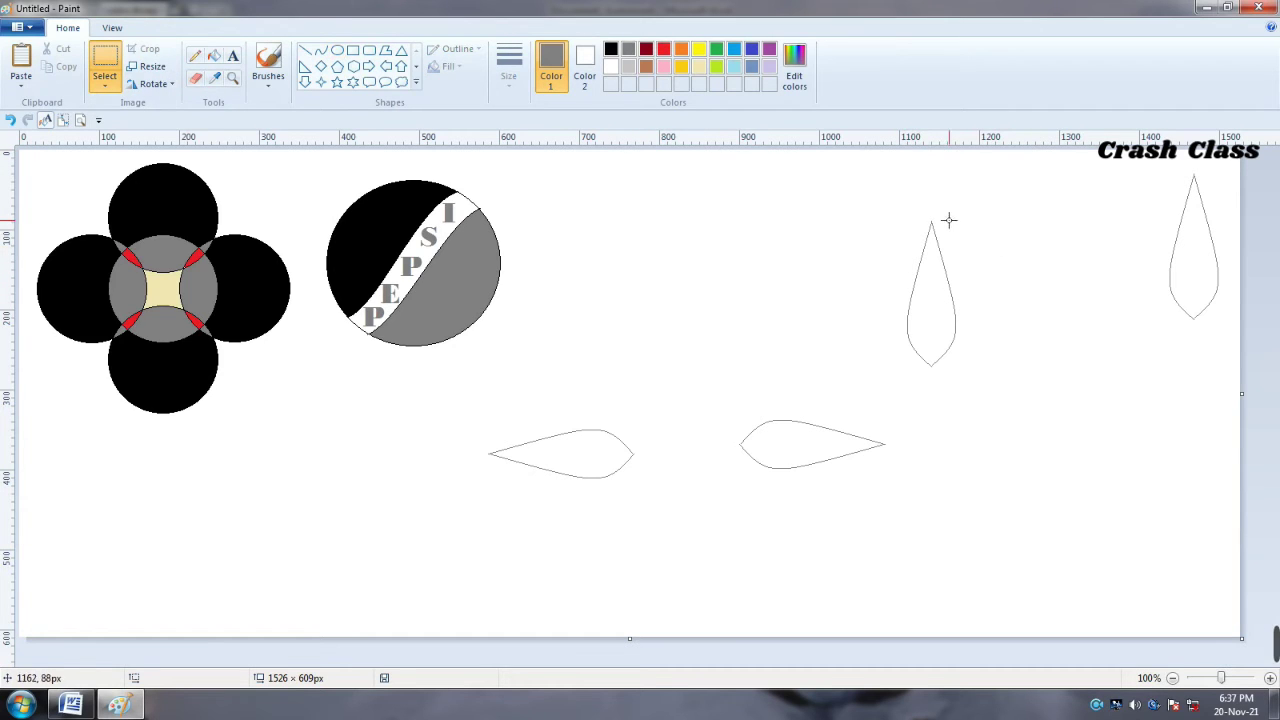
left_click_drag(904, 217, 957, 360)
mouse_move(948, 346)
left_mouse_down()
mouse_move(673, 291)
mouse_move(697, 283)
left_mouse_up()
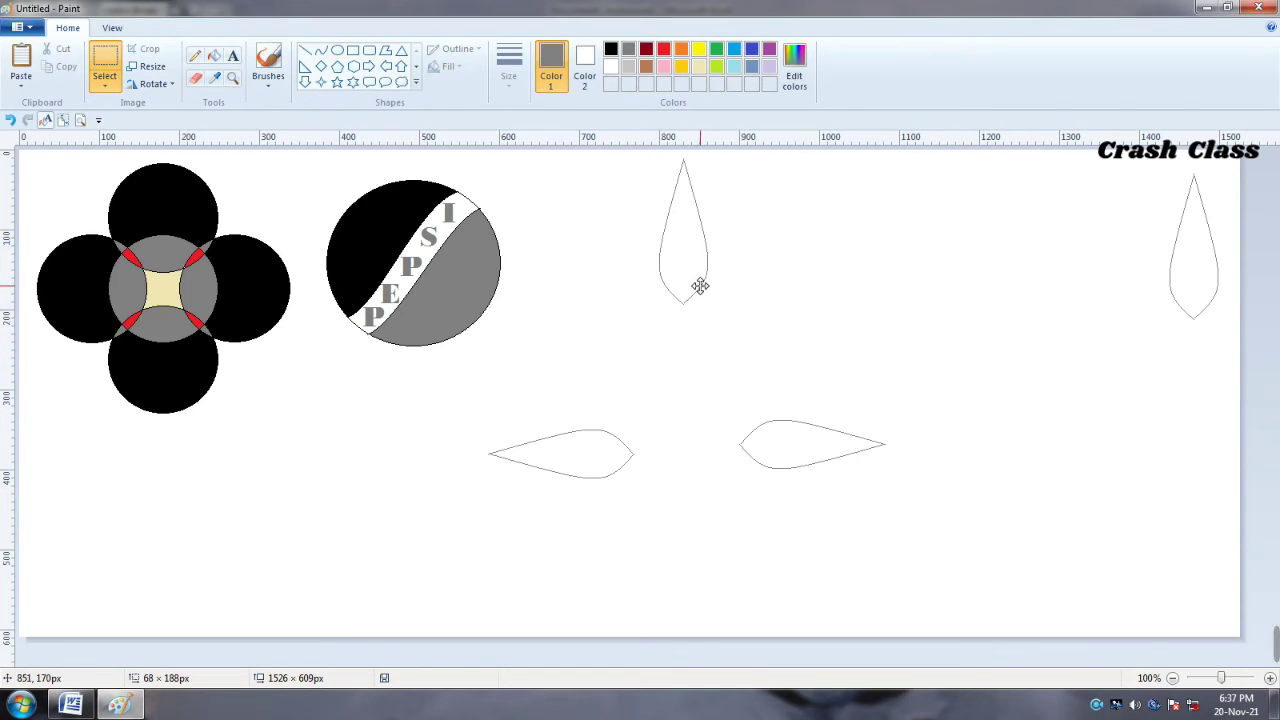
left_click(795, 330)
Move the left- and right-pointing teardrops up beside the upright petal
mouse_move(483, 421)
left_mouse_down()
mouse_move(650, 492)
mouse_move(634, 494)
mouse_move(656, 363)
left_mouse_up()
left_click(707, 507)
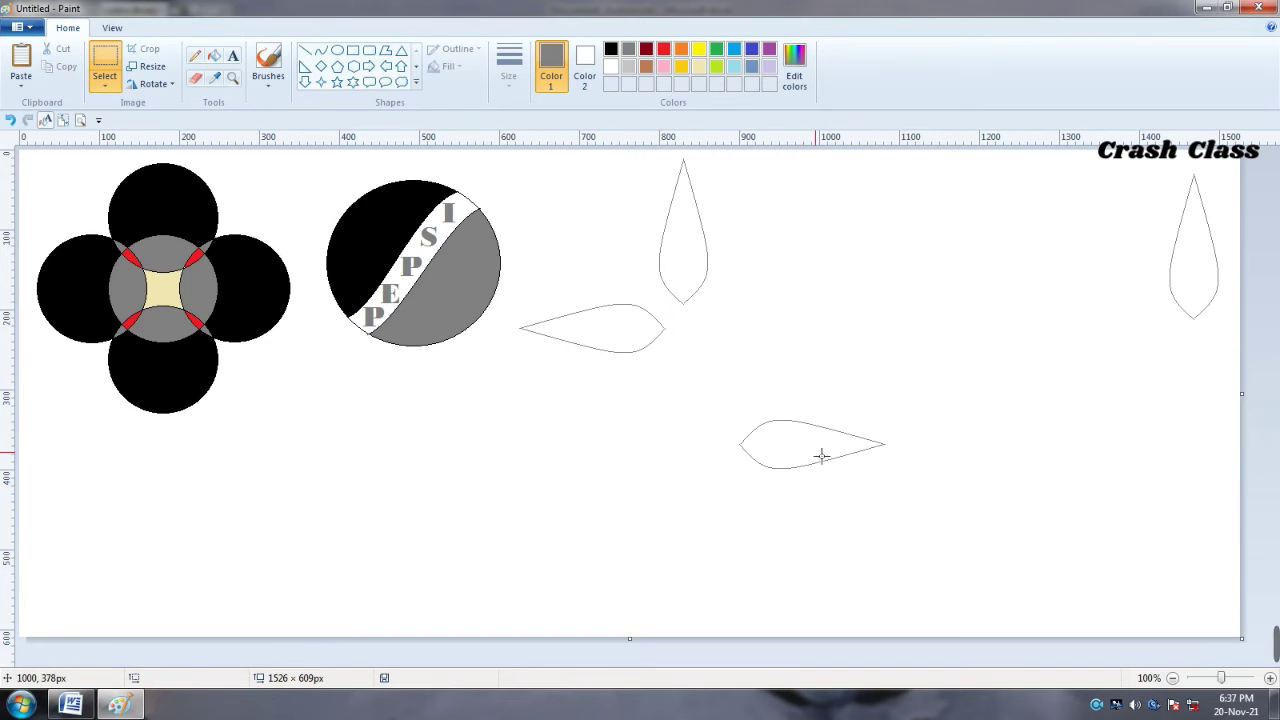
left_click_drag(890, 406, 736, 486)
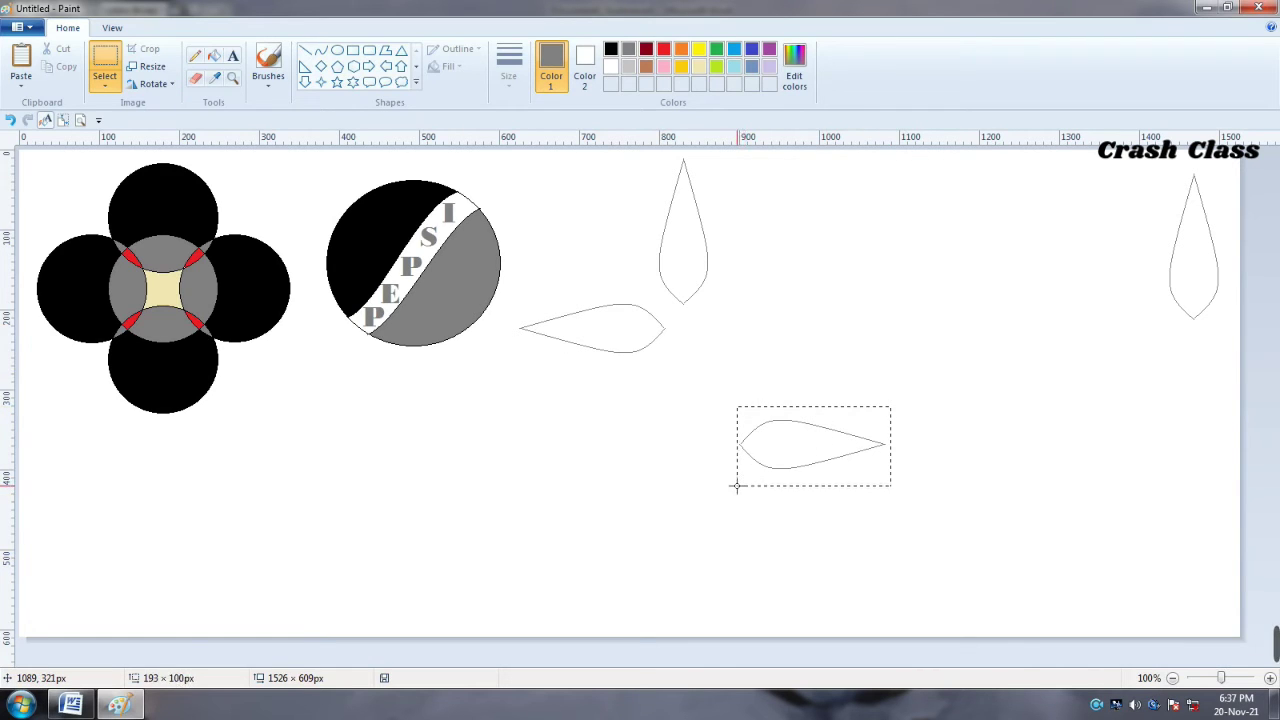
left_click_drag(803, 471, 764, 353)
left_click(799, 490)
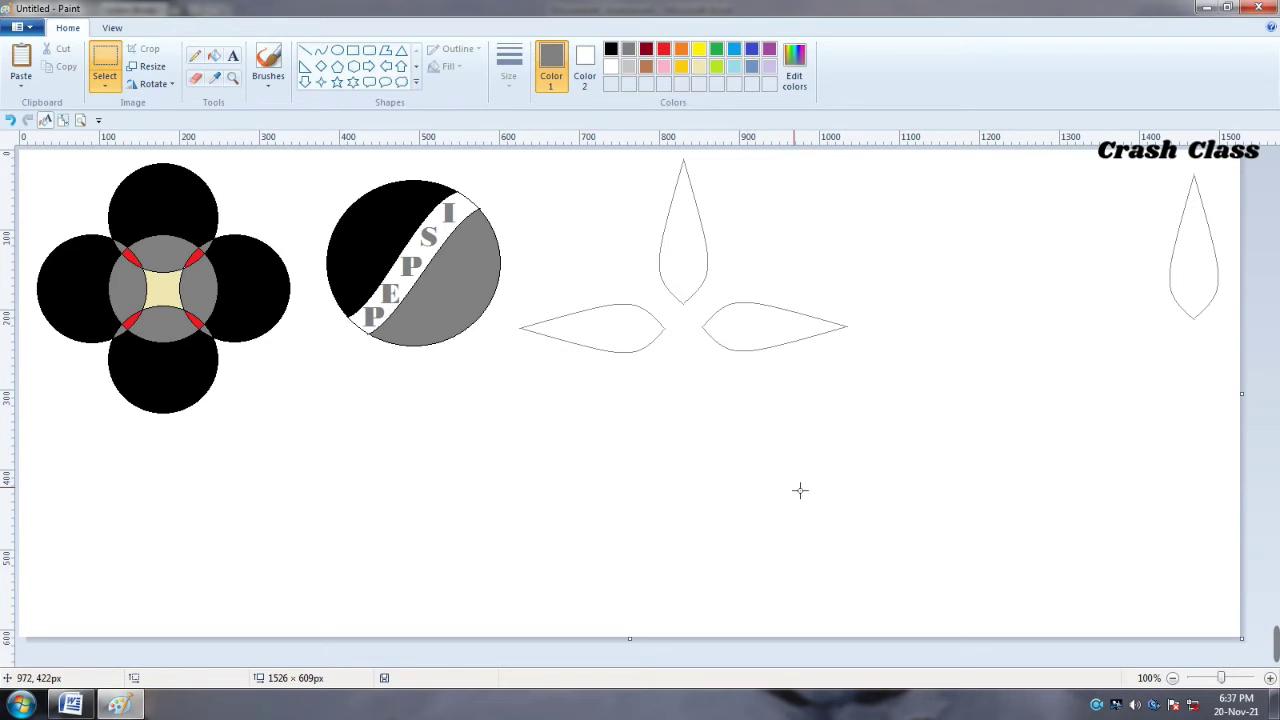
Draw a small oval where the three petals meet
left_click(337, 50)
left_click_drag(675, 318, 695, 342)
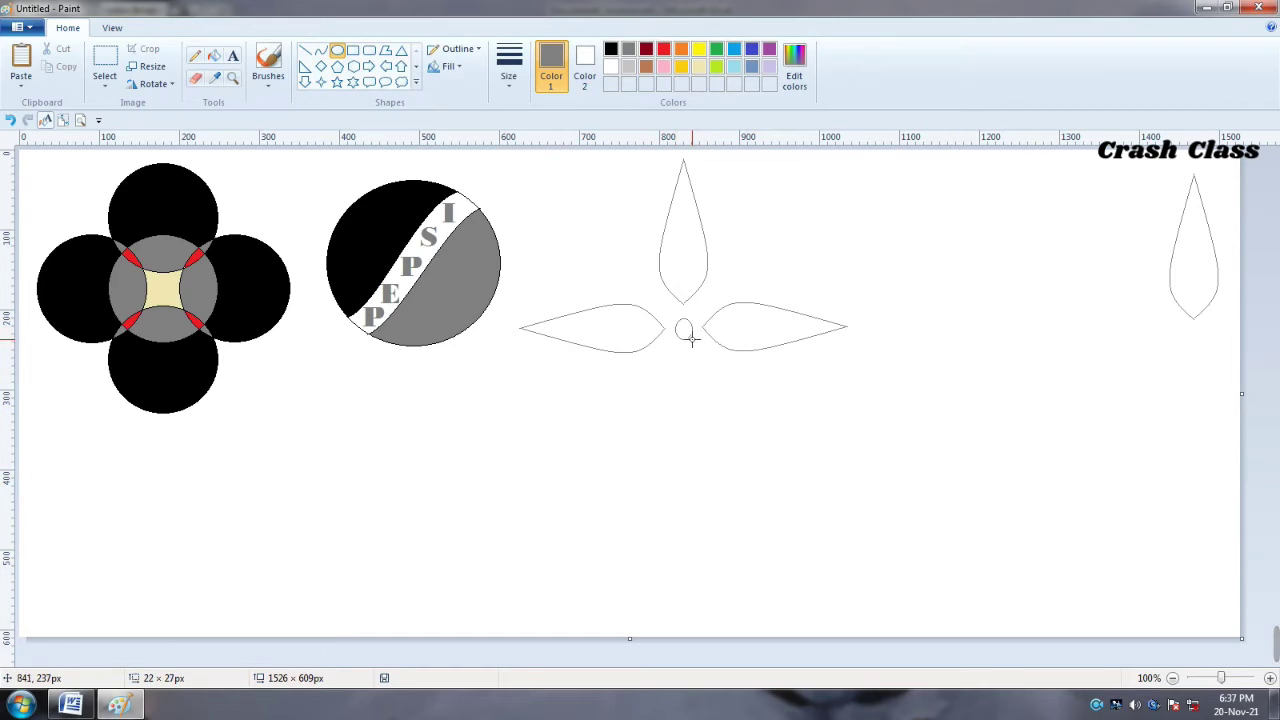
left_click(691, 365)
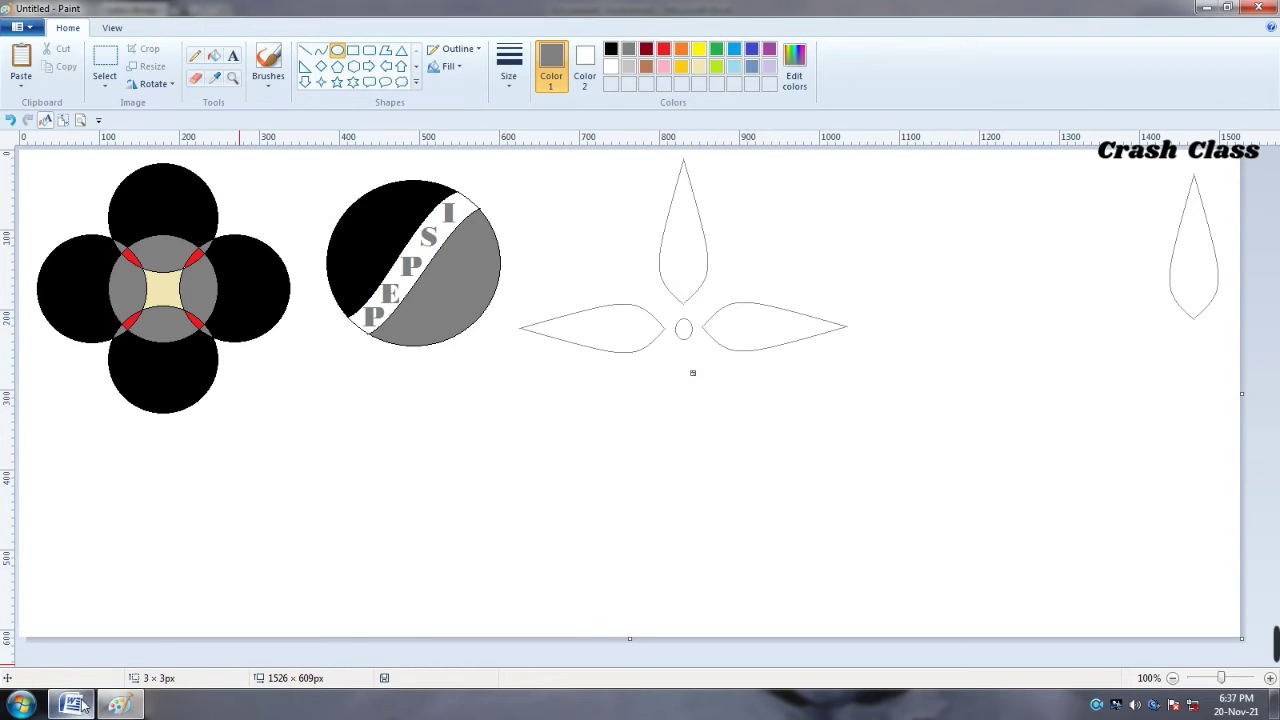
left_click(70, 705)
left_click(119, 705)
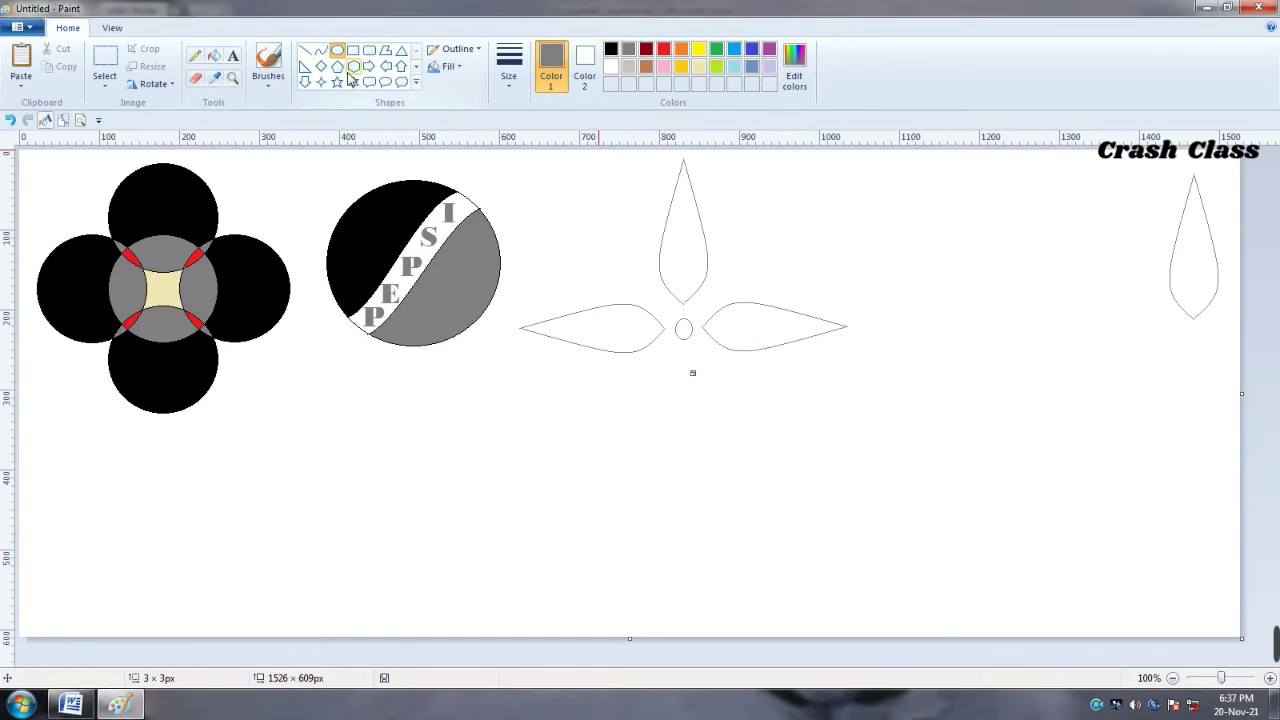
Draw two small circles below the petals and move one into the left petal
left_click_drag(510, 374, 530, 395)
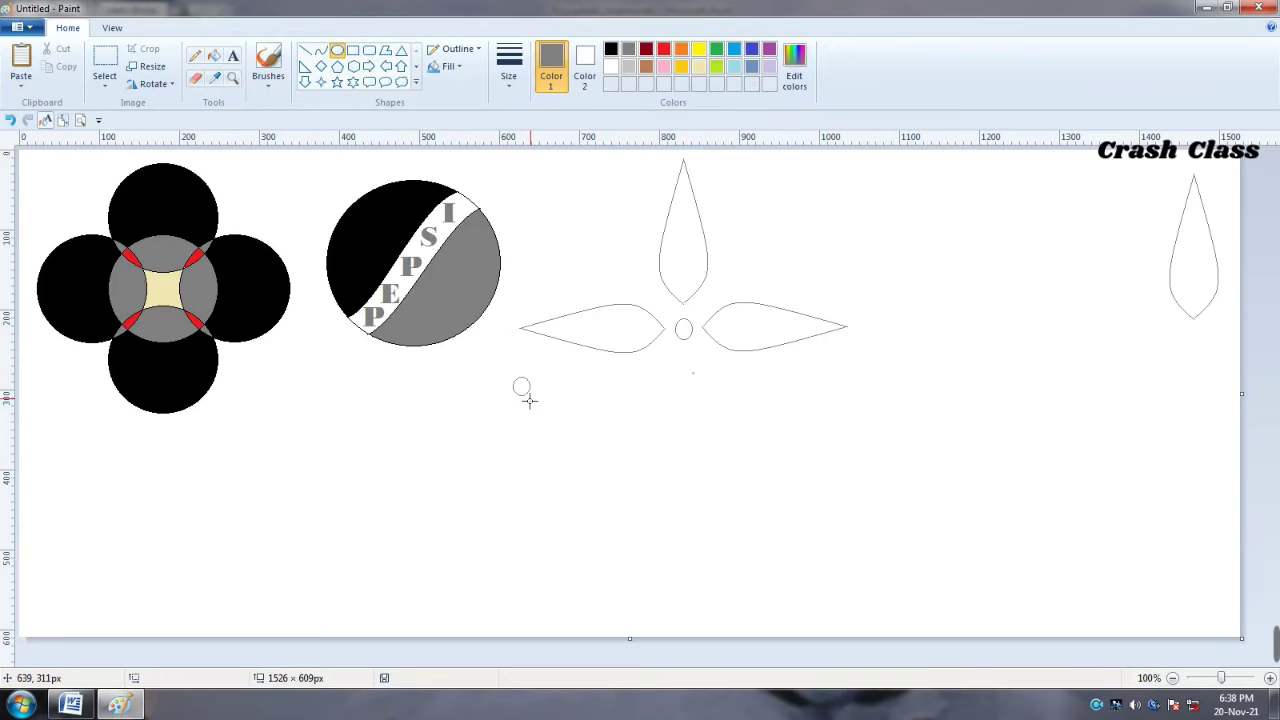
left_click_drag(574, 393, 601, 421)
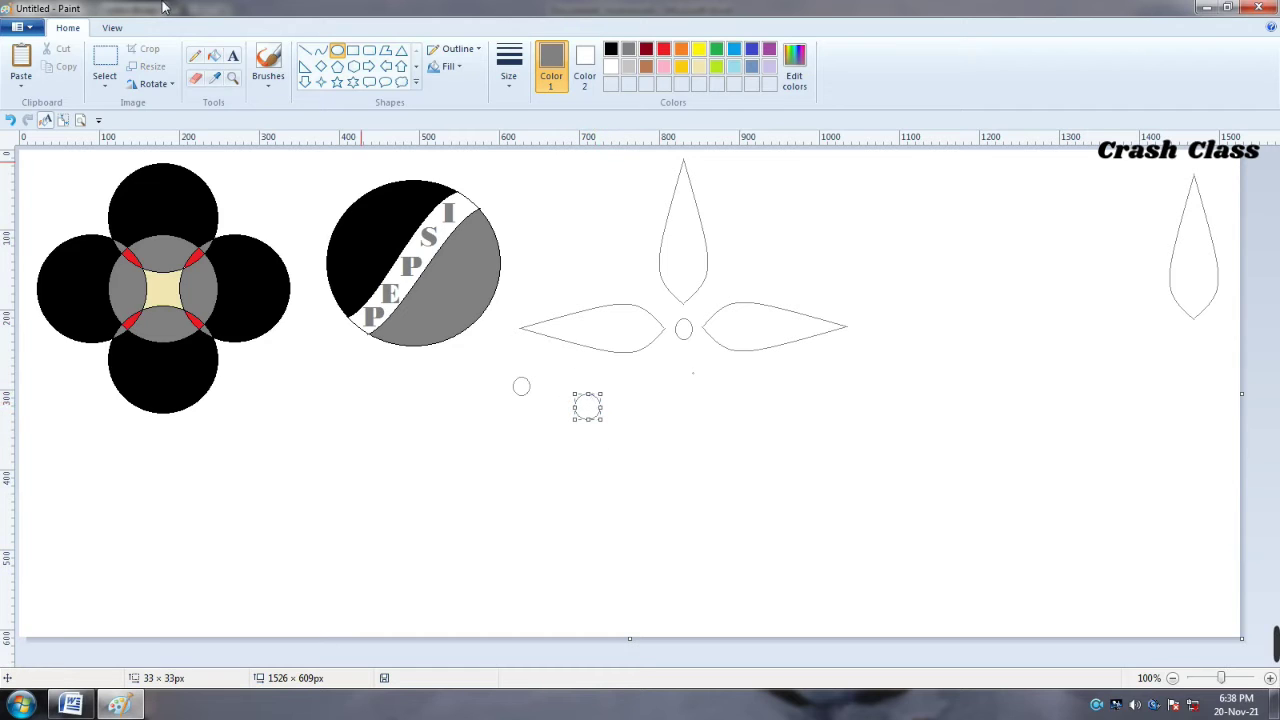
left_click(105, 65)
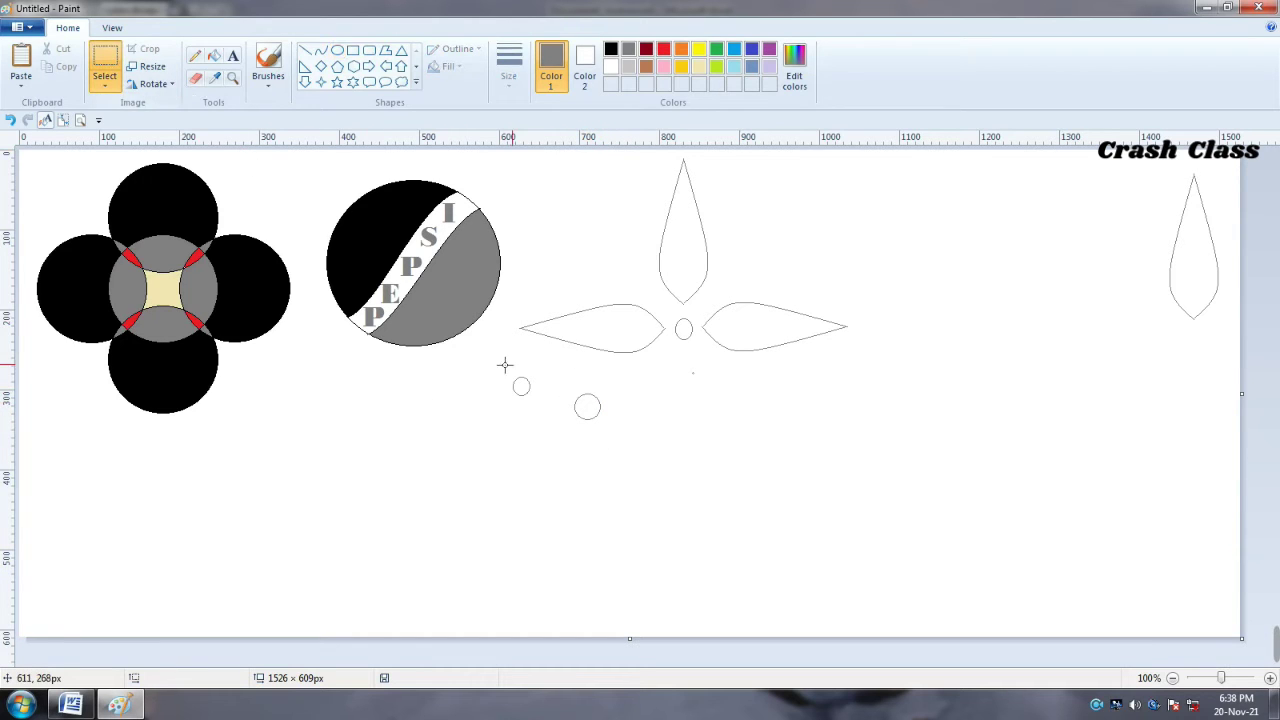
mouse_move(573, 392)
left_mouse_down()
mouse_move(603, 423)
mouse_move(589, 414)
mouse_move(611, 347)
mouse_move(628, 343)
left_mouse_up()
Paste circle copies into the right and top petals, then delete the spare circle
right_click(628, 342)
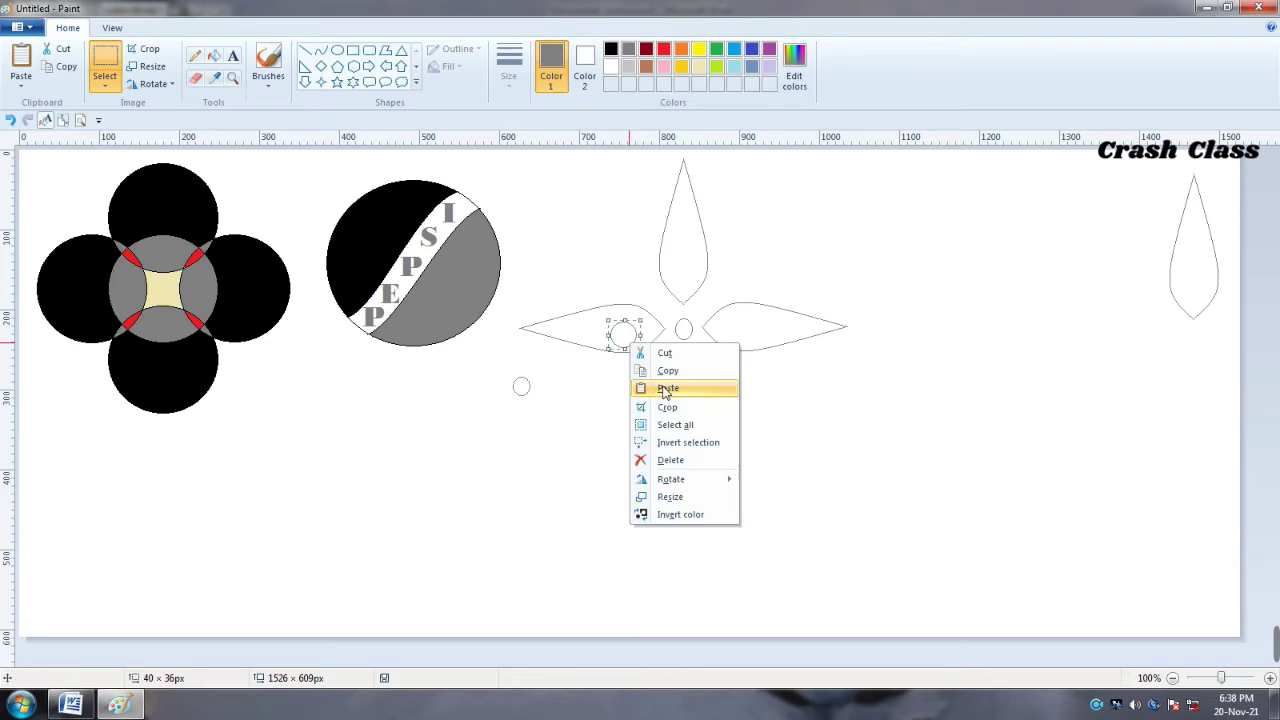
right_click(634, 340)
left_click(672, 382)
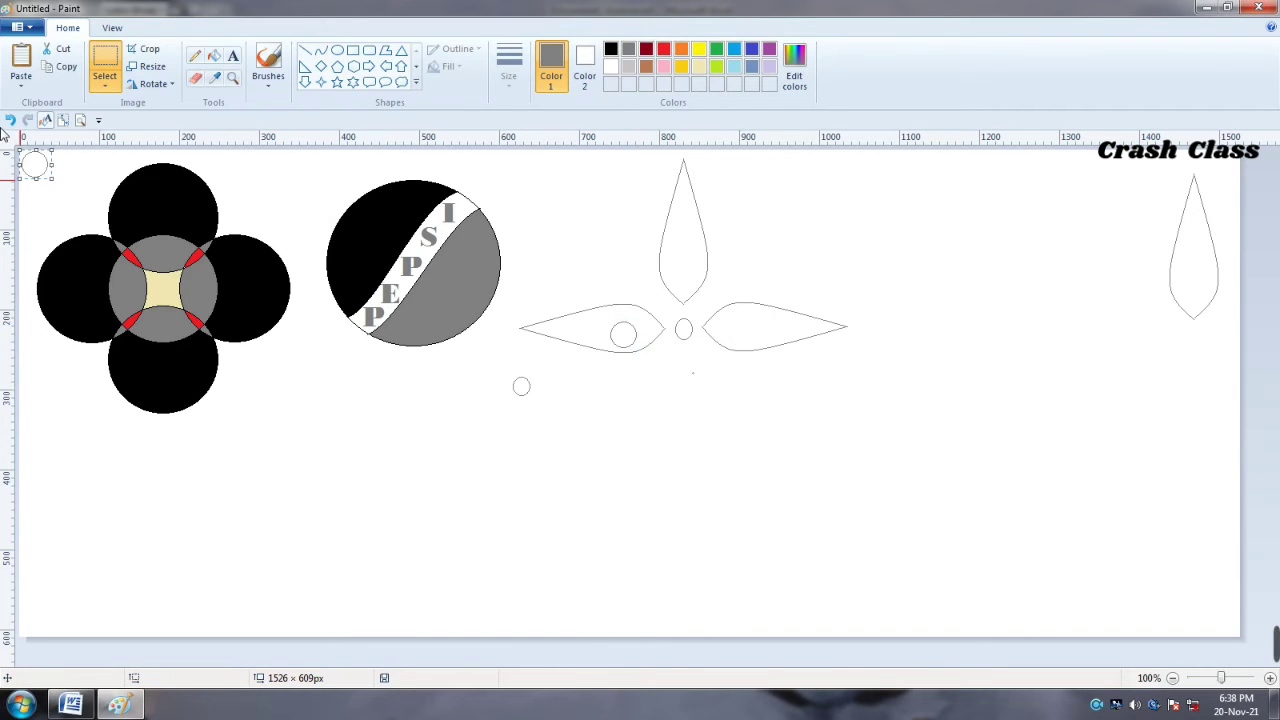
left_click_drag(43, 163, 742, 328)
right_click(741, 326)
left_click(798, 372)
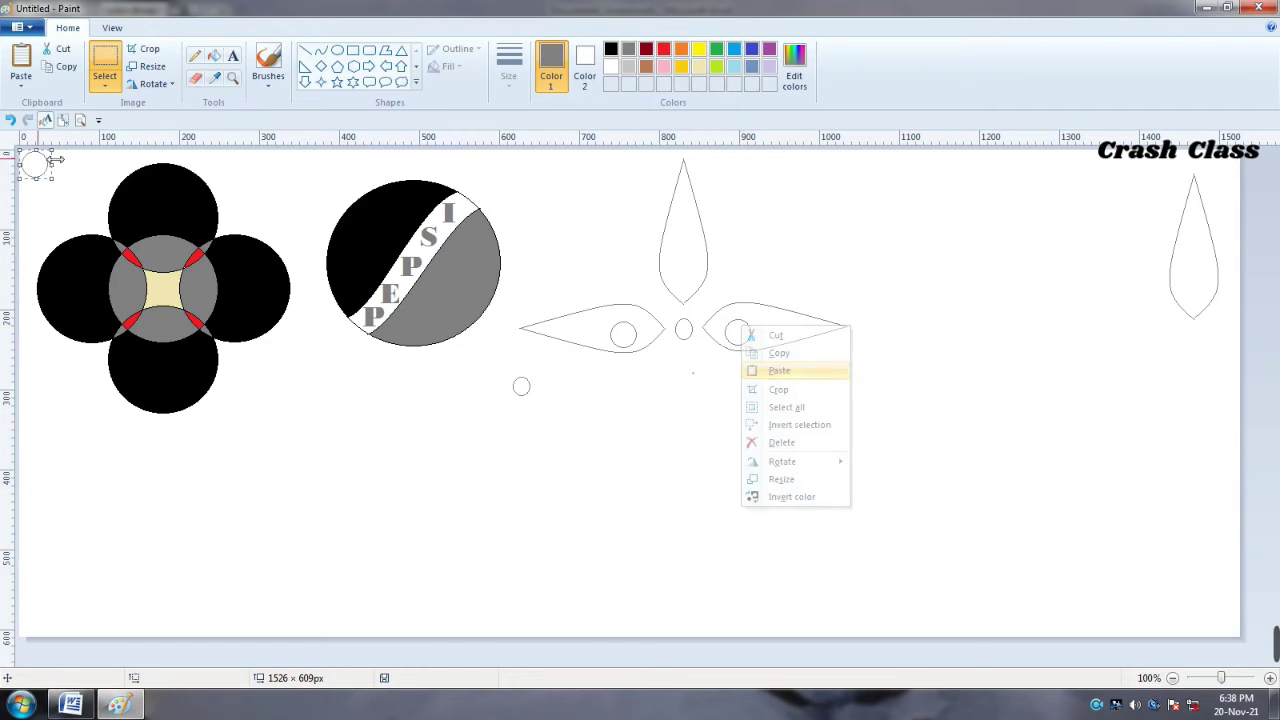
mouse_move(40, 166)
left_mouse_down()
mouse_move(643, 252)
mouse_move(685, 273)
left_mouse_up()
left_click(695, 379)
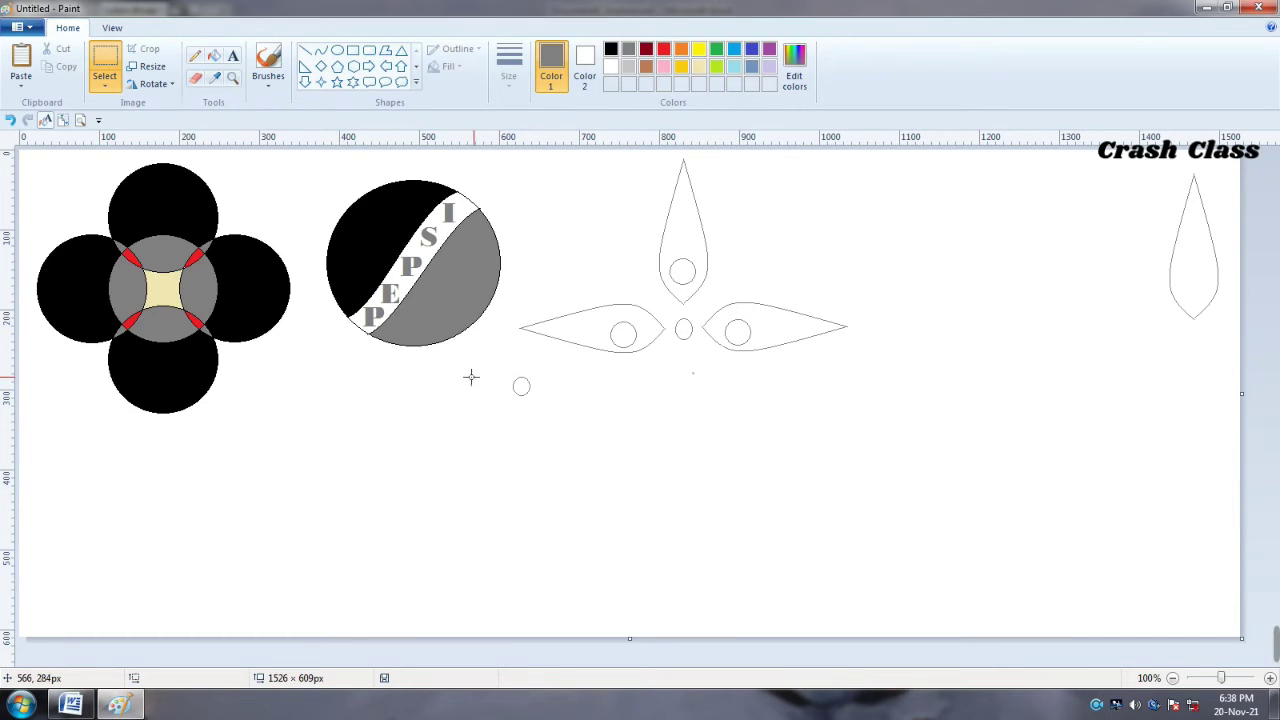
left_click_drag(484, 357, 549, 398)
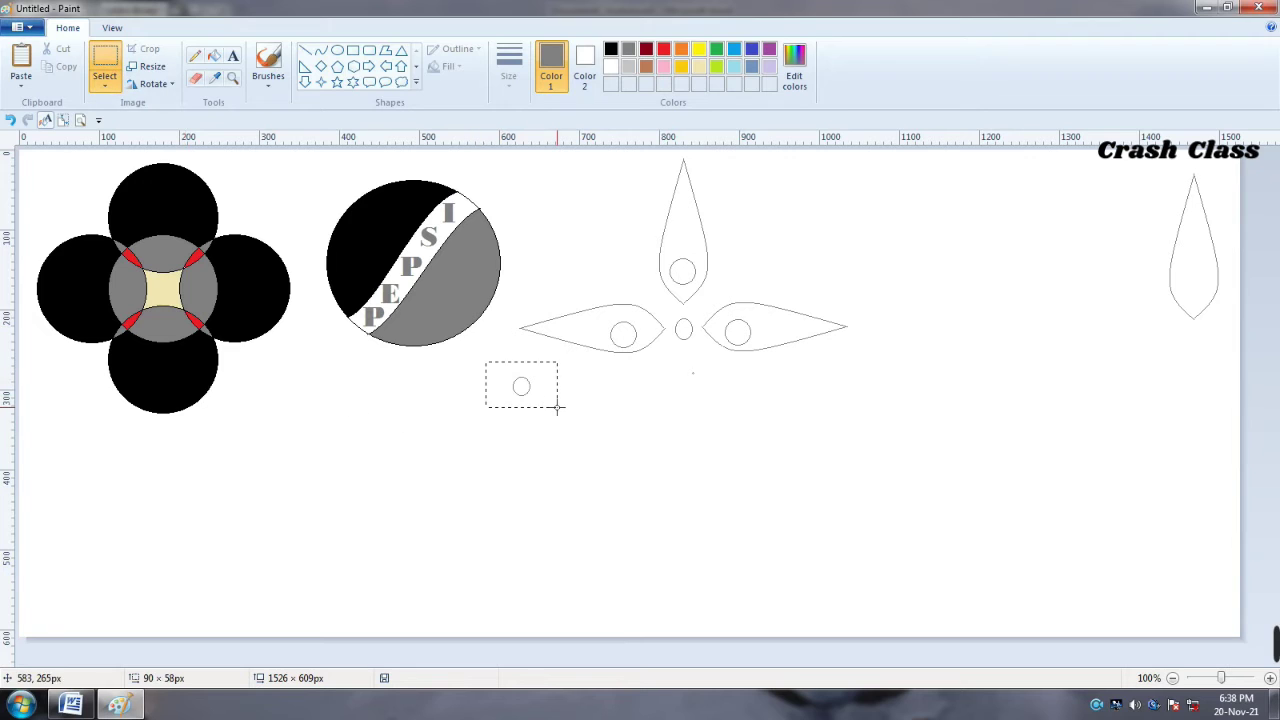
key("Delete")
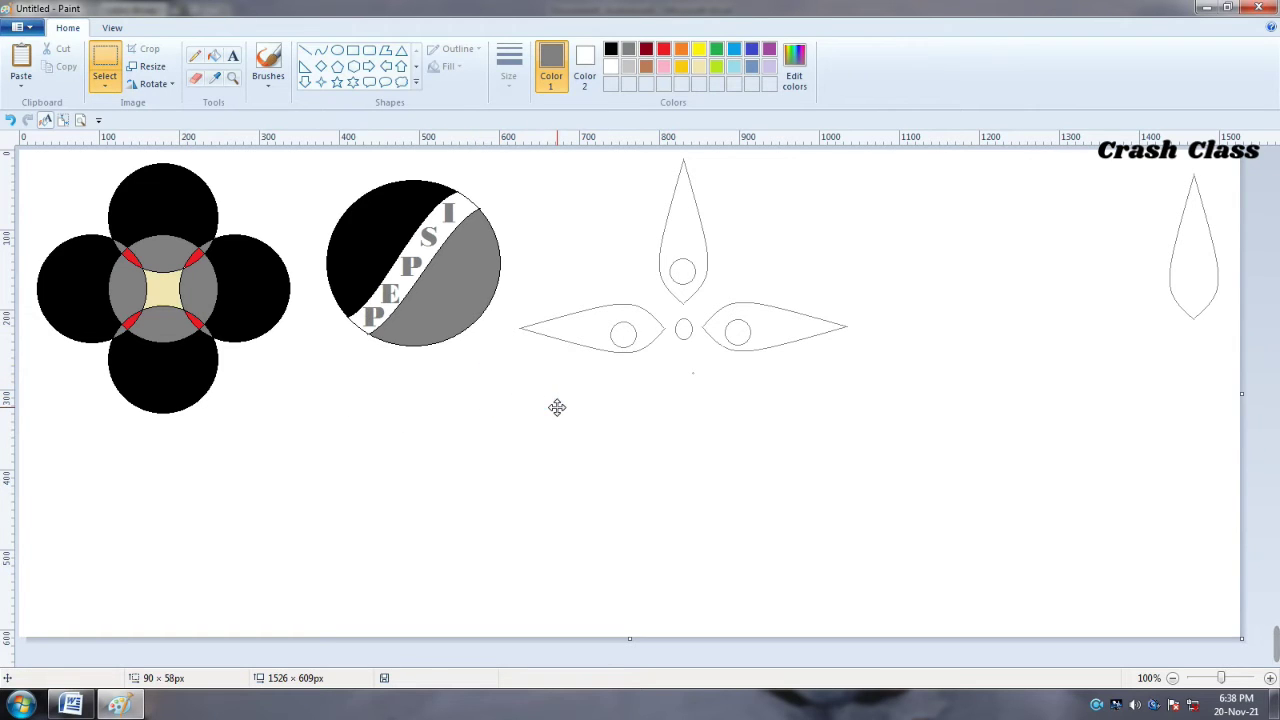
Draw a trial curved stem line below the centre oval, then undo it
left_click(321, 52)
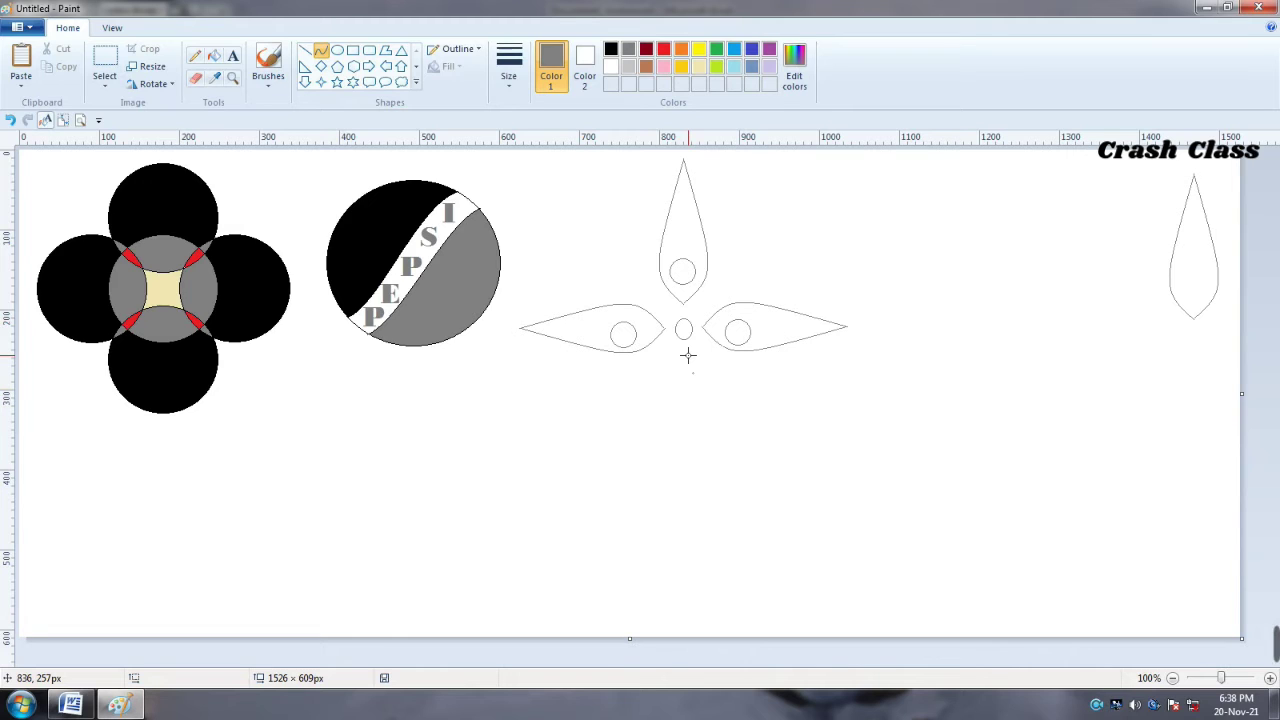
left_click_drag(688, 355, 692, 471)
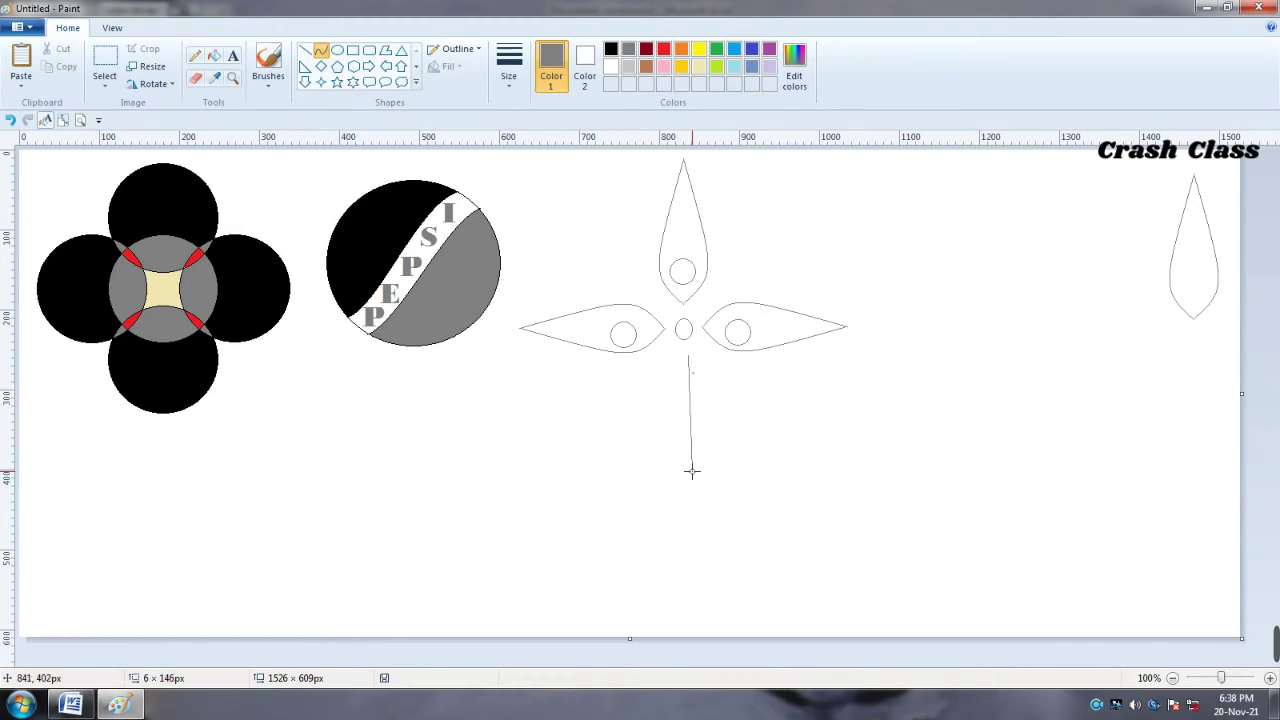
left_click_drag(692, 472, 690, 483)
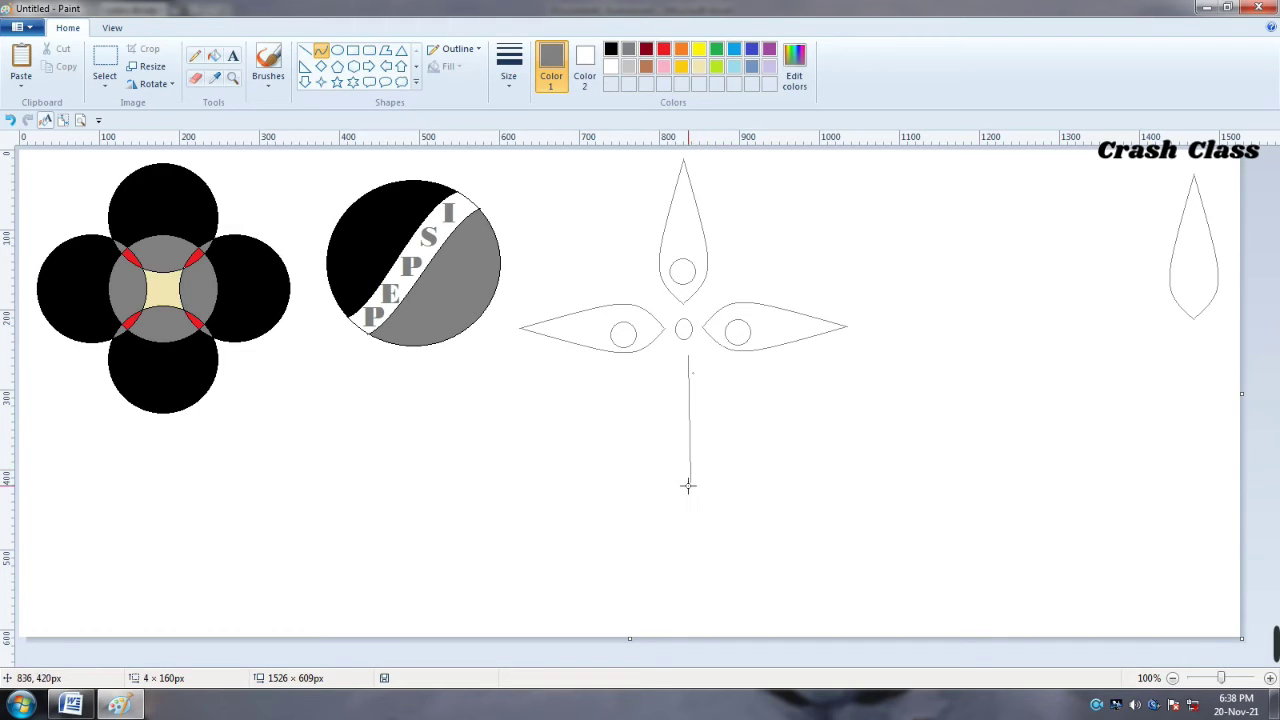
left_click_drag(690, 480, 696, 514)
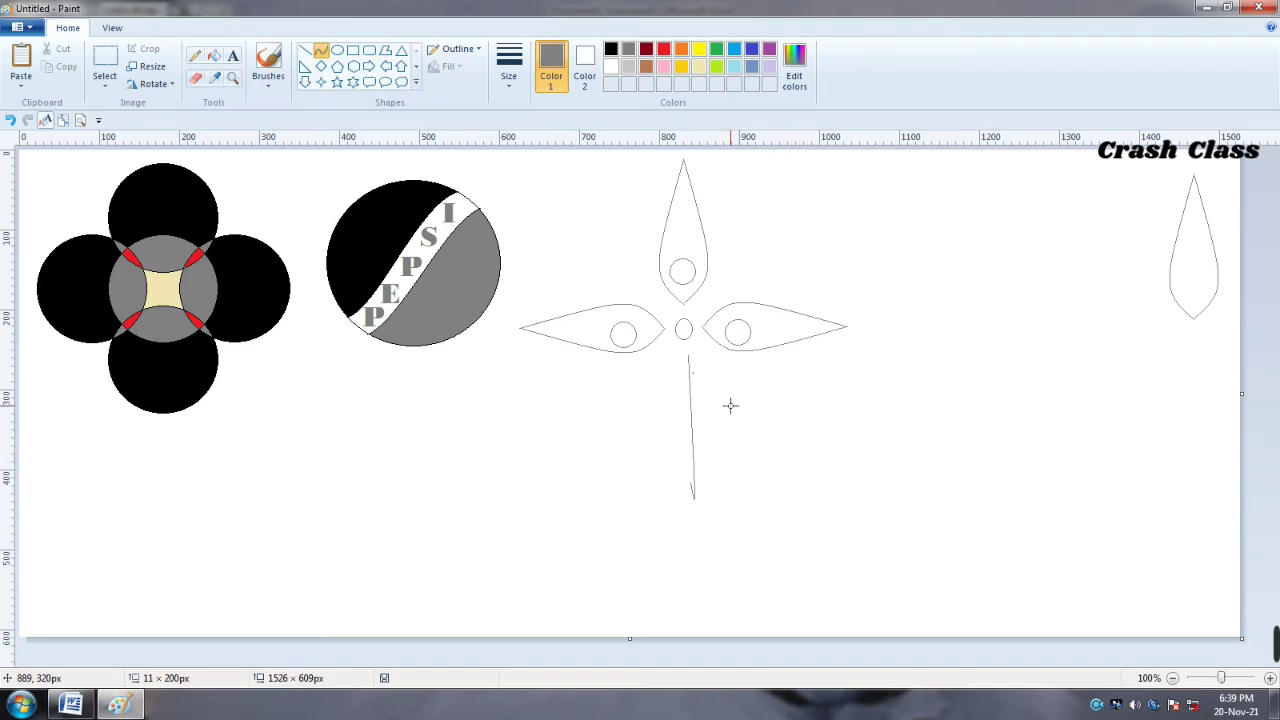
left_click(685, 433)
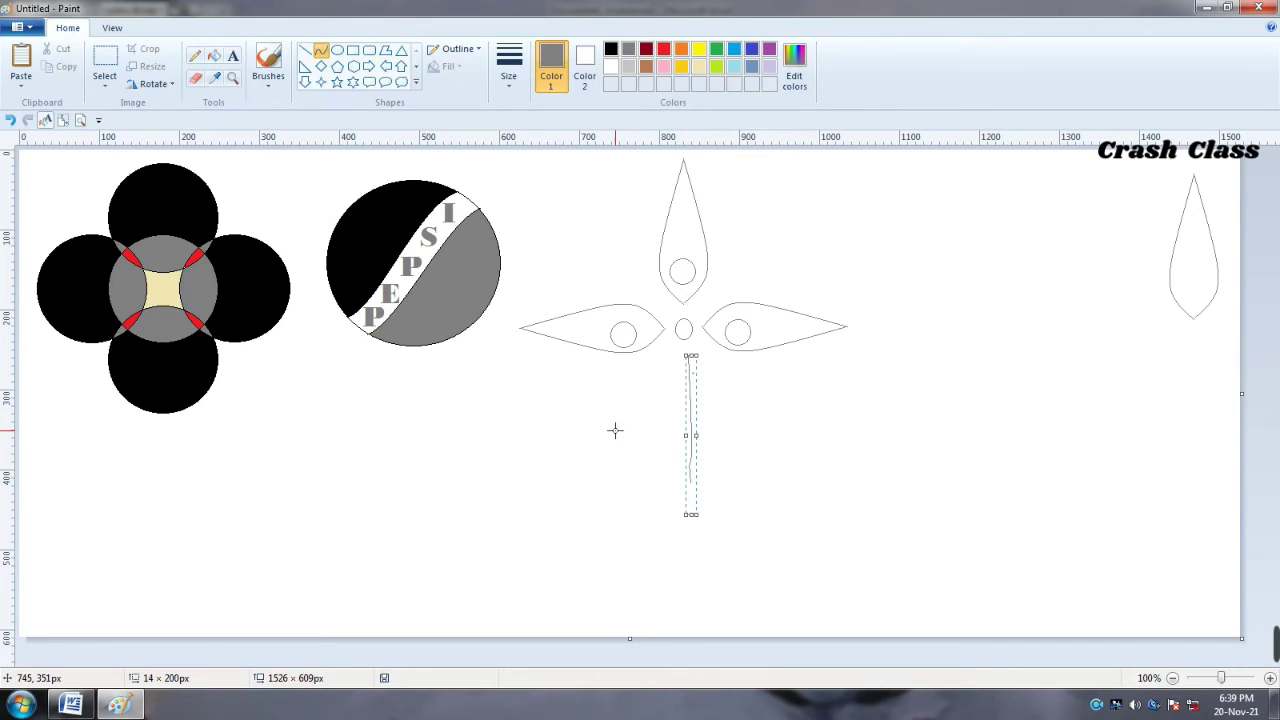
key("ctrl+z")
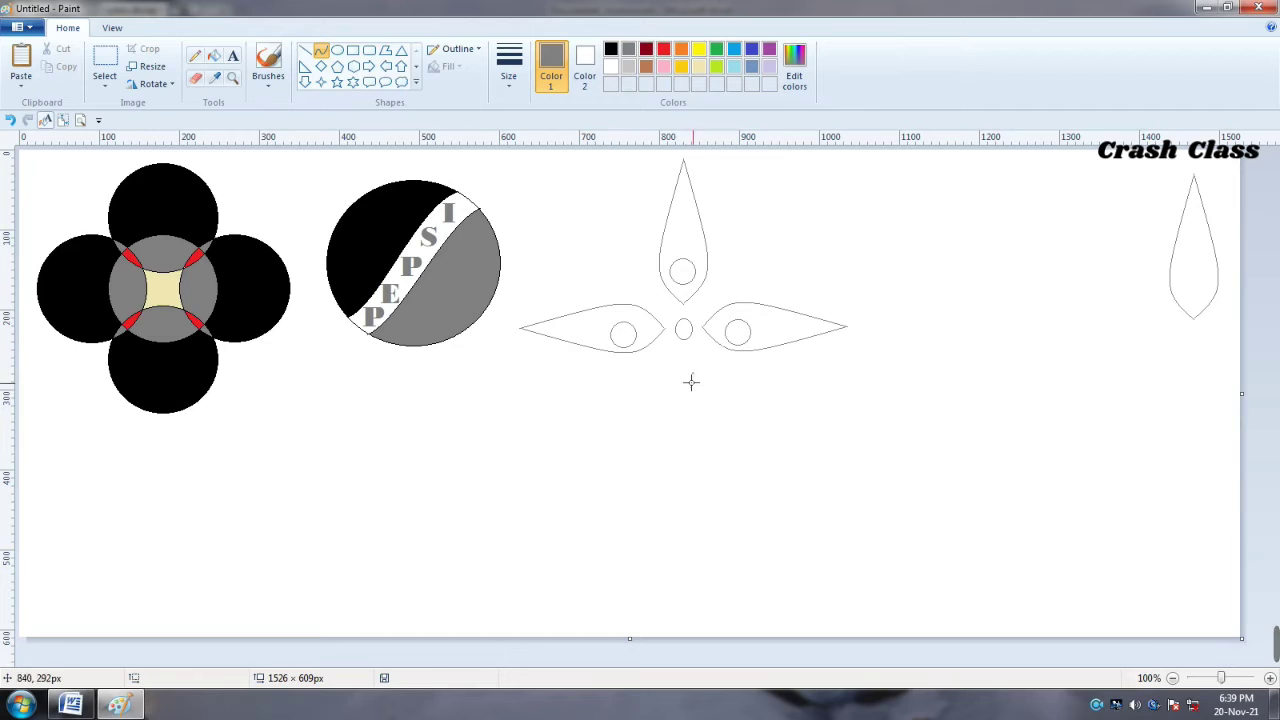
Redraw the vertical stem from the centre oval and bend it into an S-curve
left_click_drag(687, 358, 689, 530)
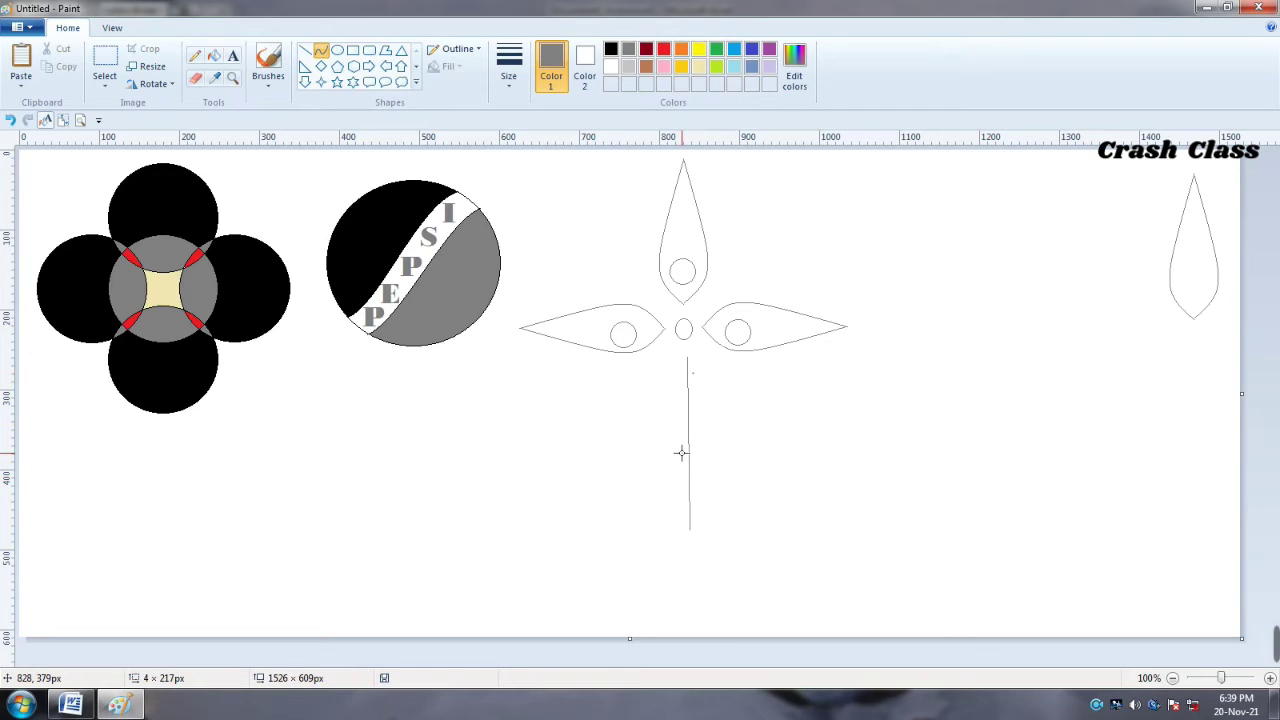
left_click_drag(681, 453, 677, 452)
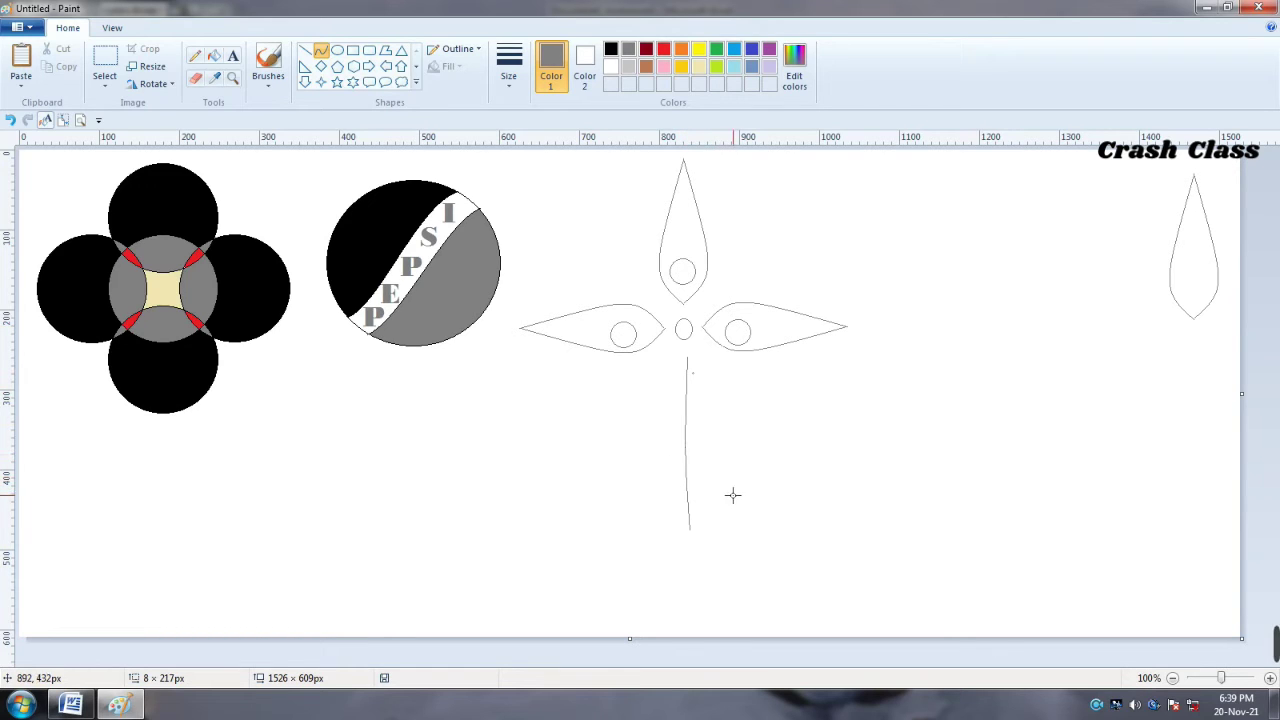
left_click_drag(731, 501, 733, 502)
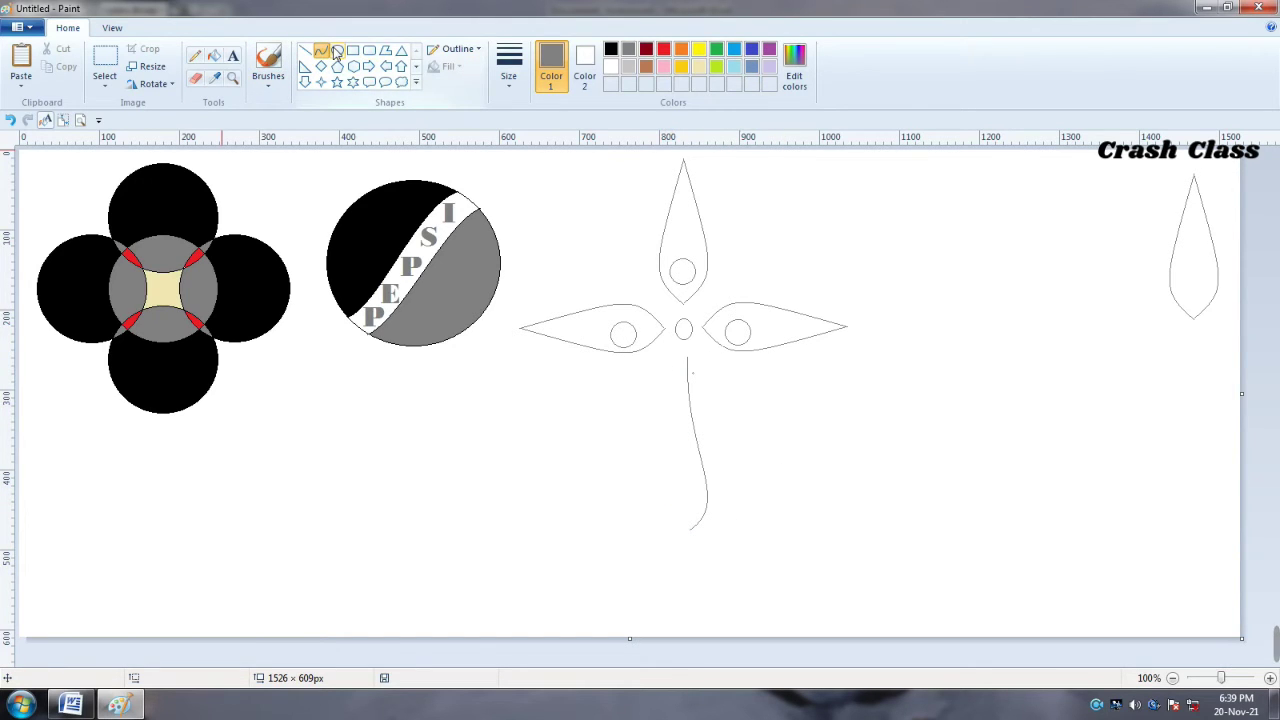
left_click(337, 51)
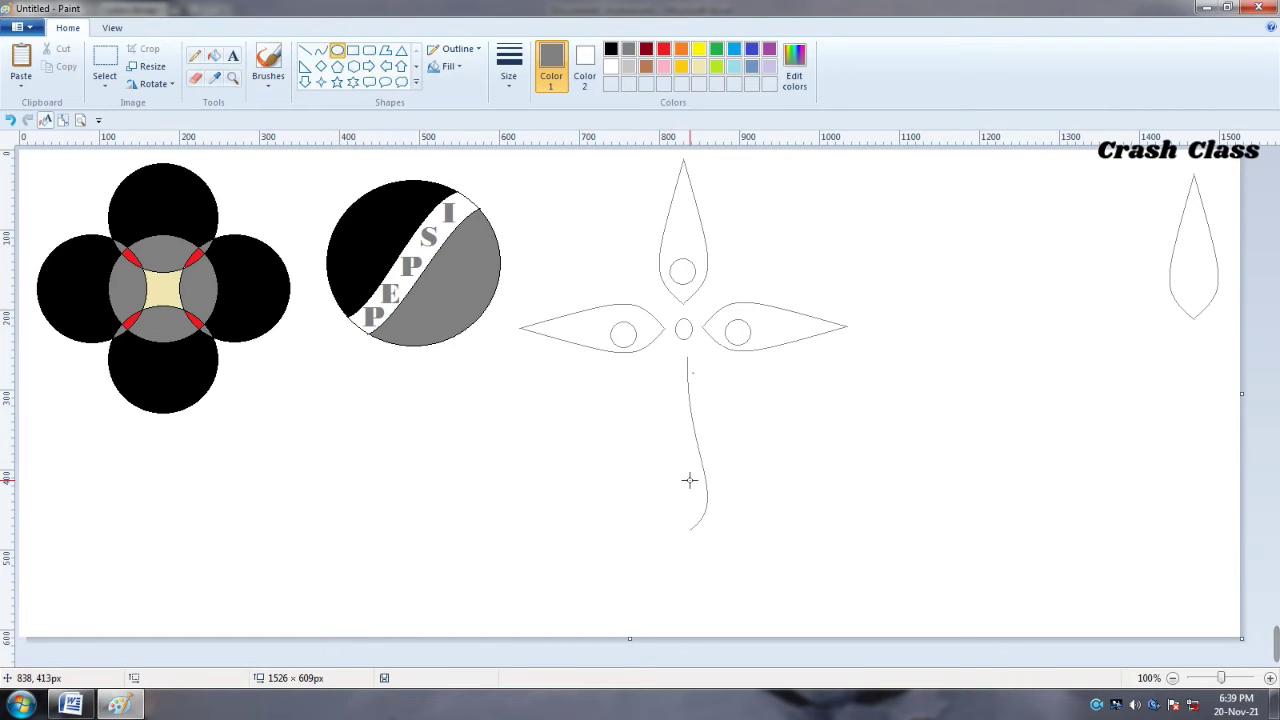
Draw two overlapping ovals and a small oval at the stem's foot, undoing one extra oval
left_click_drag(687, 481, 729, 531)
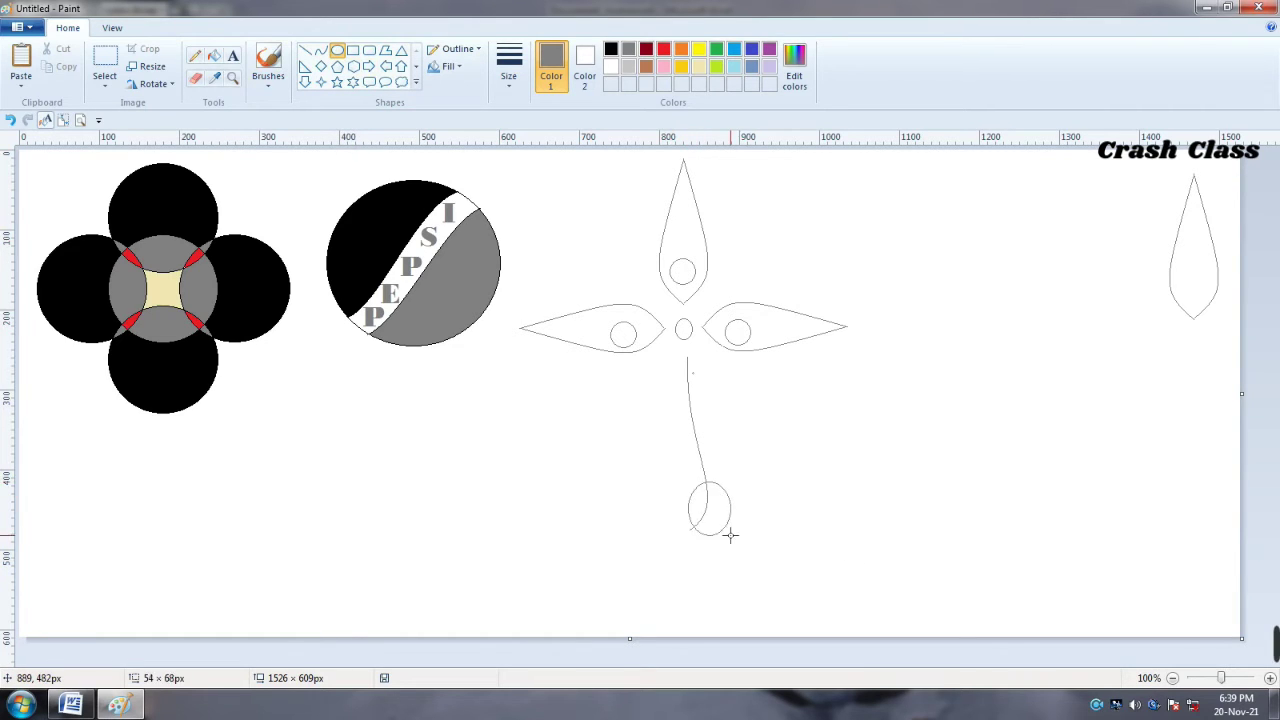
left_click(648, 488)
mouse_move(663, 484)
left_mouse_down()
mouse_move(706, 539)
mouse_move(680, 509)
left_mouse_up()
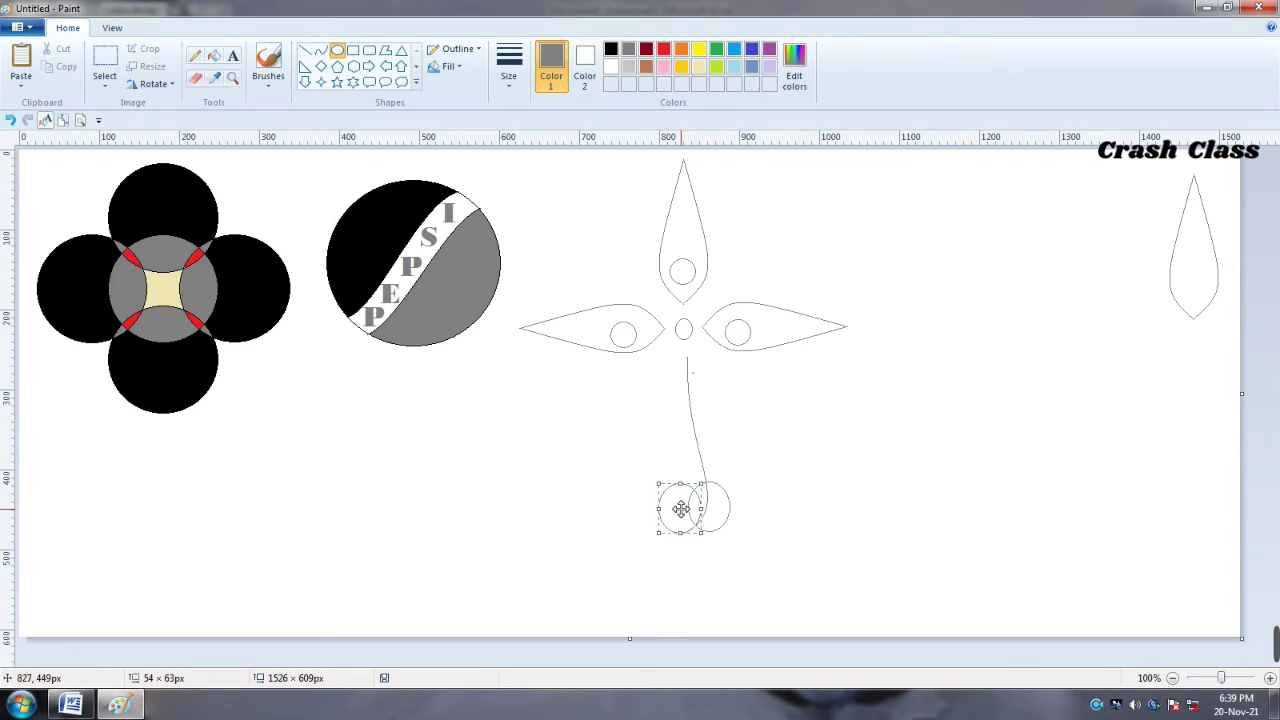
left_click(820, 506)
left_click_drag(686, 516, 708, 536)
left_click(766, 523)
mouse_move(757, 444)
left_mouse_down()
mouse_move(786, 492)
mouse_move(833, 502)
left_mouse_up()
key("ctrl+z")
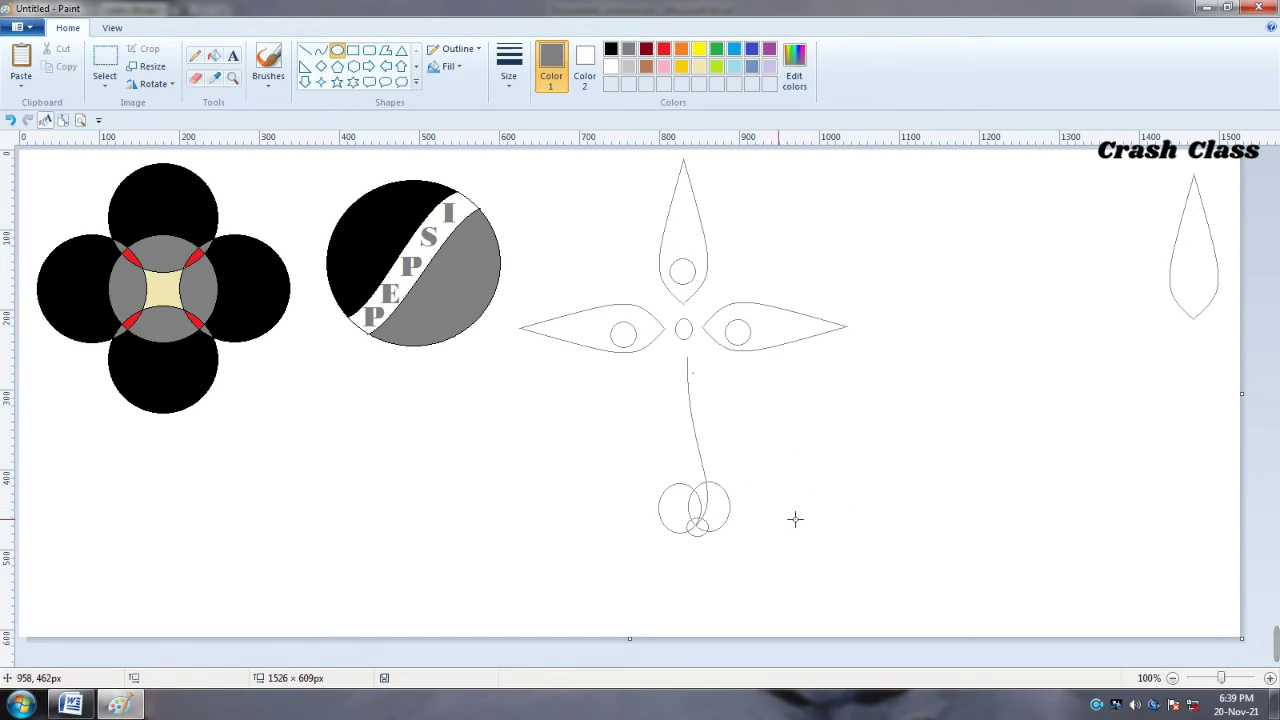
left_click(195, 78)
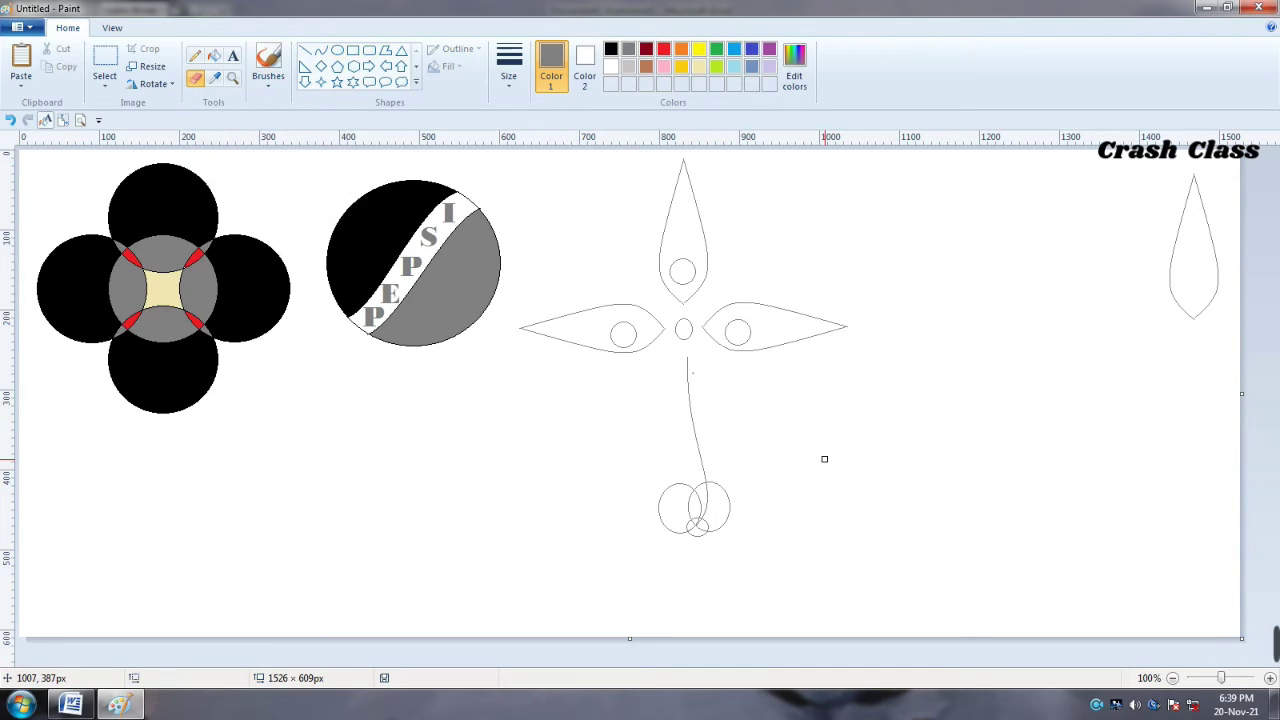
Resize the eraser to medium and erase the inner arcs of the overlapping base ovals
key("ctrl+plus")
key("ctrl+plus")
key("ctrl+plus")
key("ctrl+plus")
key("ctrl+plus")
key("ctrl+plus")
key("ctrl+plus")
key("ctrl+plus")
key("ctrl+minus")
key("ctrl+minus")
key("ctrl+minus")
key("ctrl+minus")
key("ctrl+minus")
left_click_drag(675, 490, 697, 489)
mouse_move(698, 487)
left_mouse_down()
mouse_move(700, 504)
mouse_move(686, 503)
mouse_move(700, 523)
left_mouse_up()
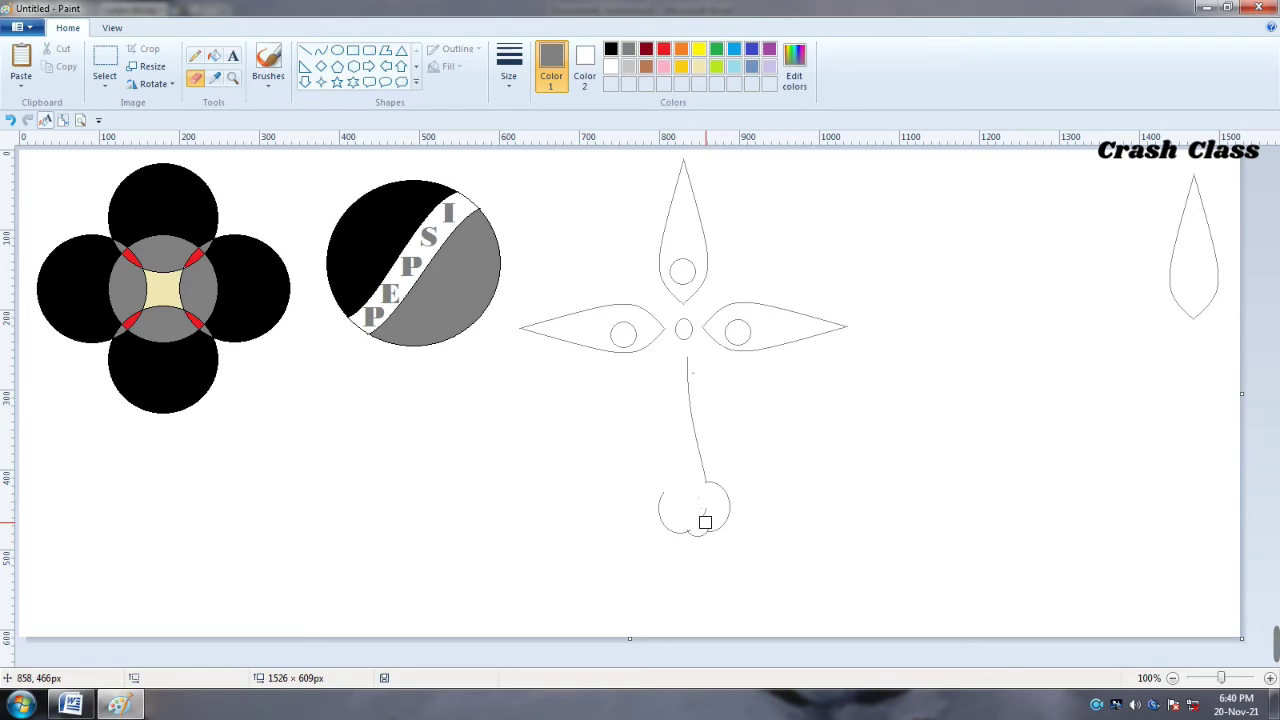
left_click_drag(687, 521, 696, 525)
Draw a circle to the right of the merged base shape
left_click(338, 51)
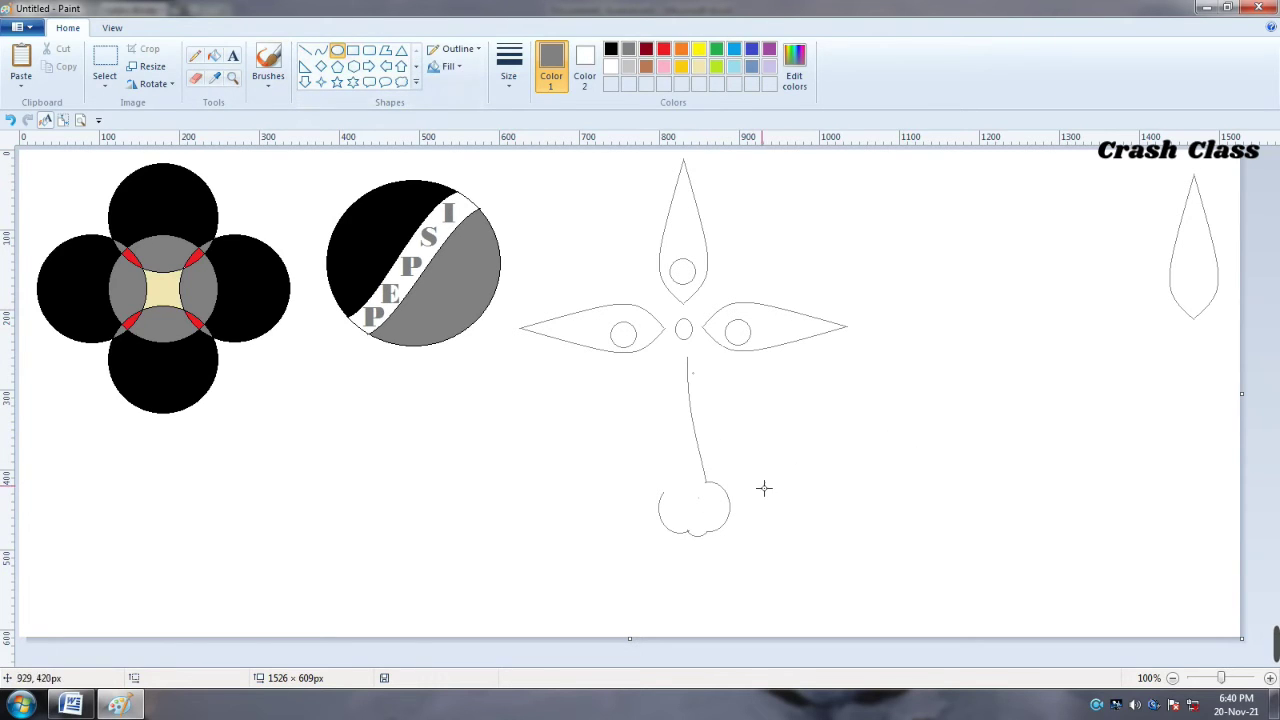
left_click_drag(772, 459, 725, 513)
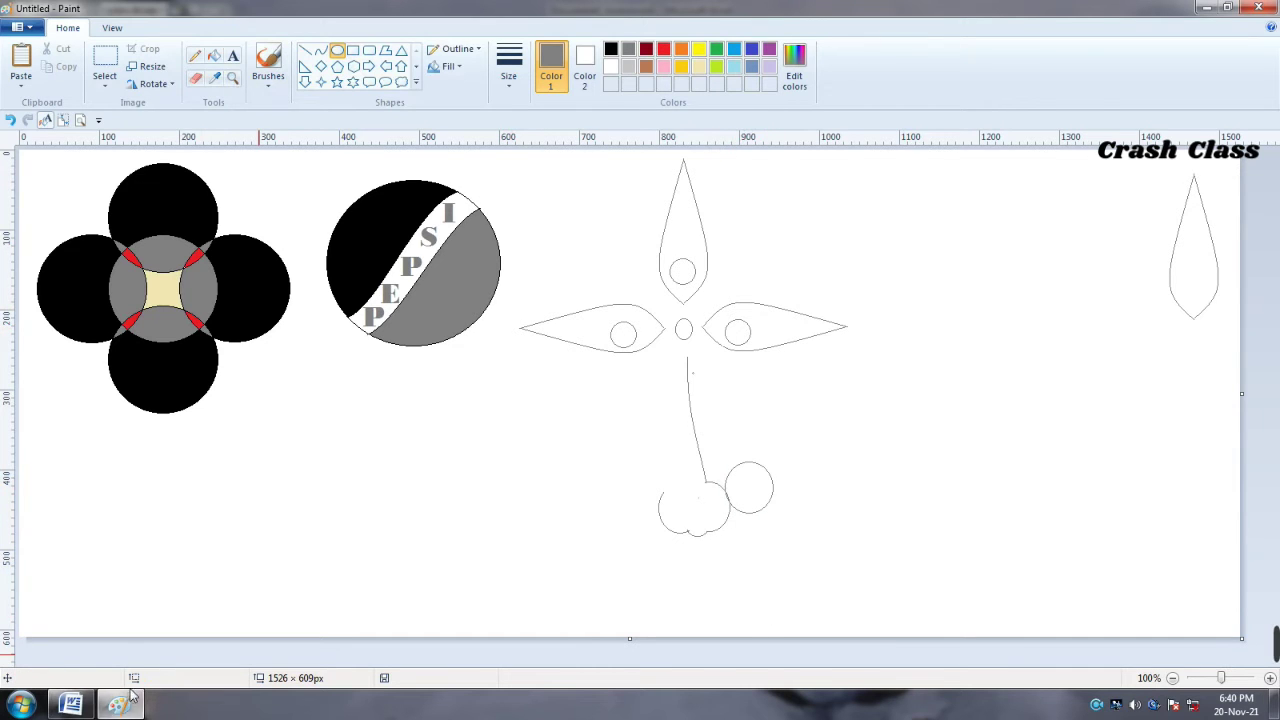
left_click(94, 705)
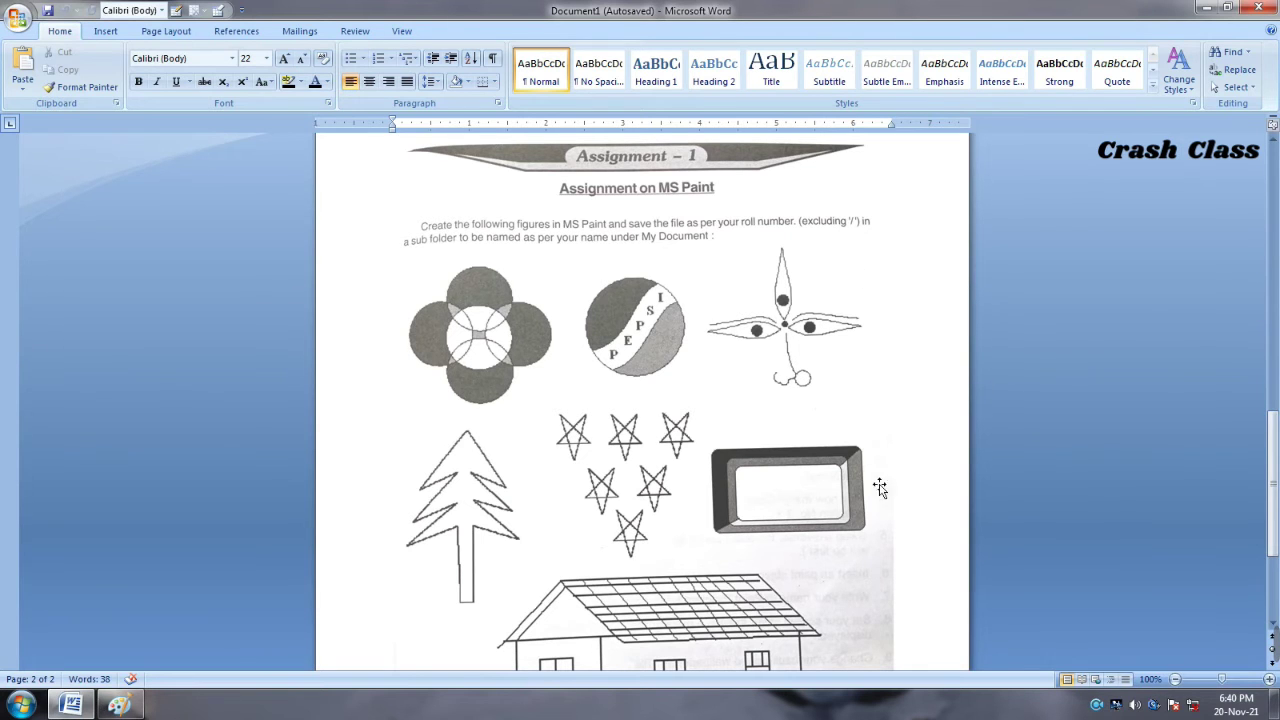
left_click(119, 705)
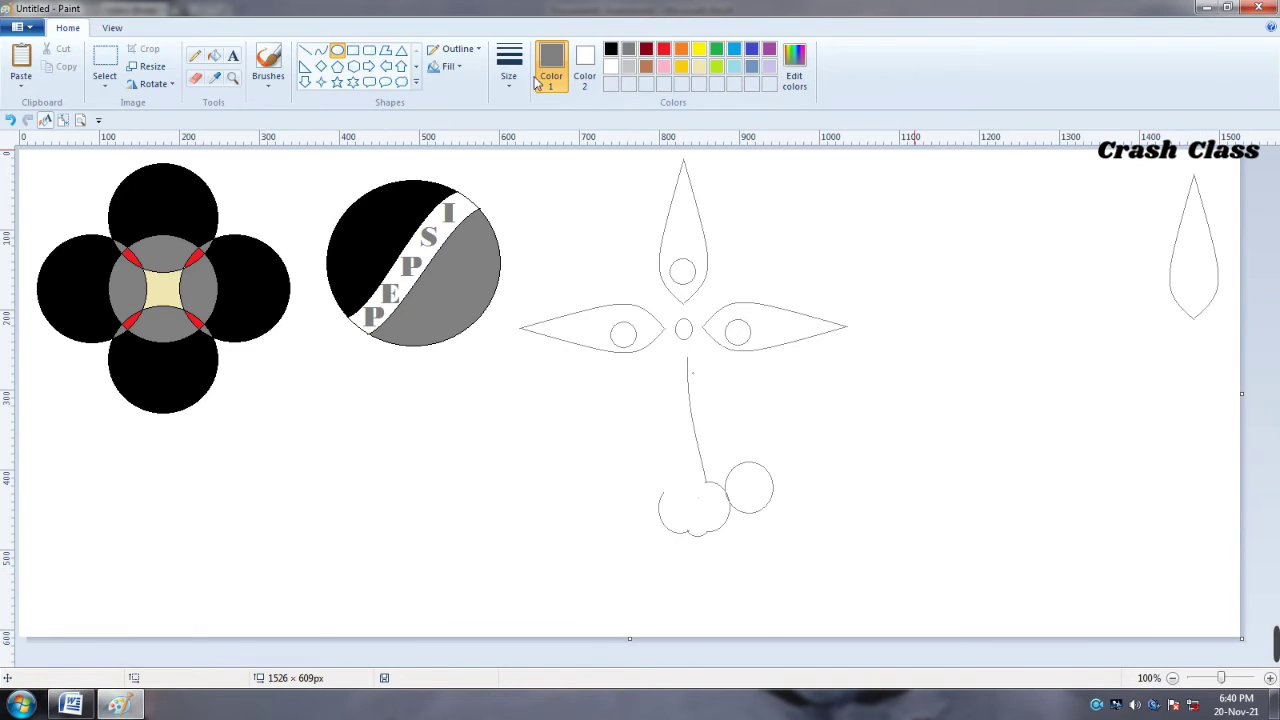
Fill the top, left and right petal circles and the centre oval with black
left_click(213, 57)
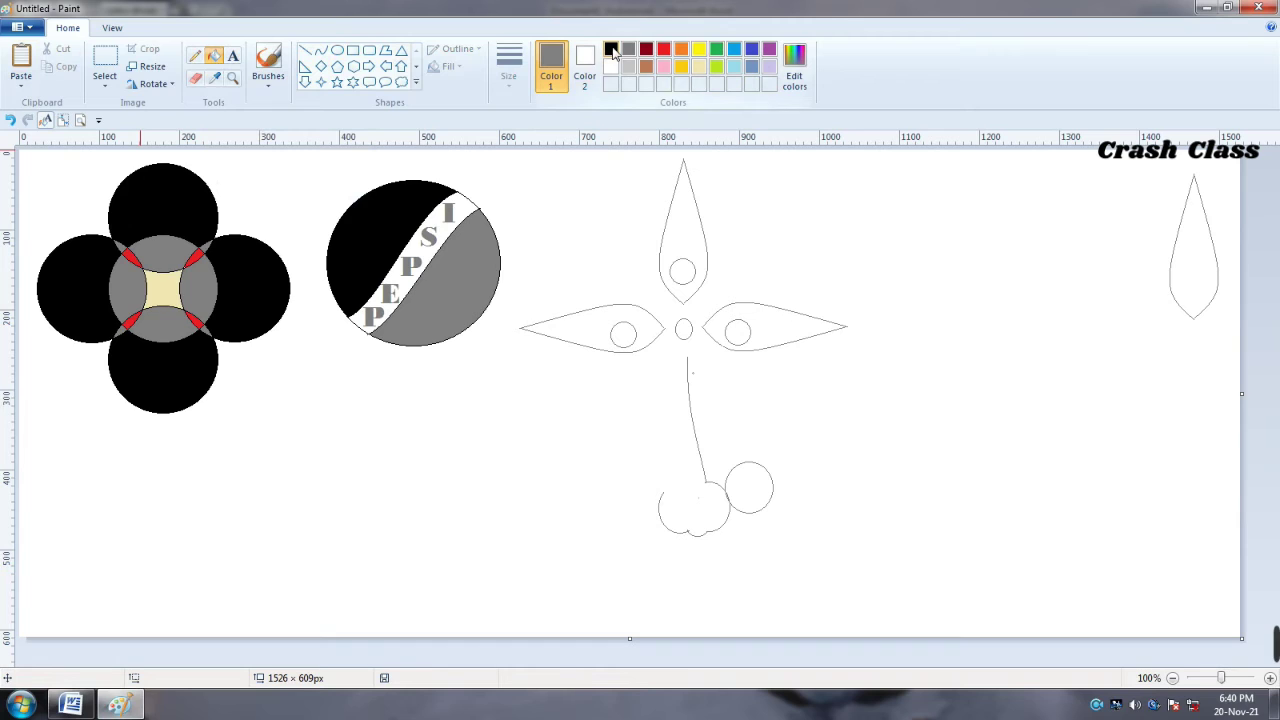
left_click(611, 49)
left_click(682, 271)
left_click(625, 334)
left_click(740, 333)
left_click(684, 330)
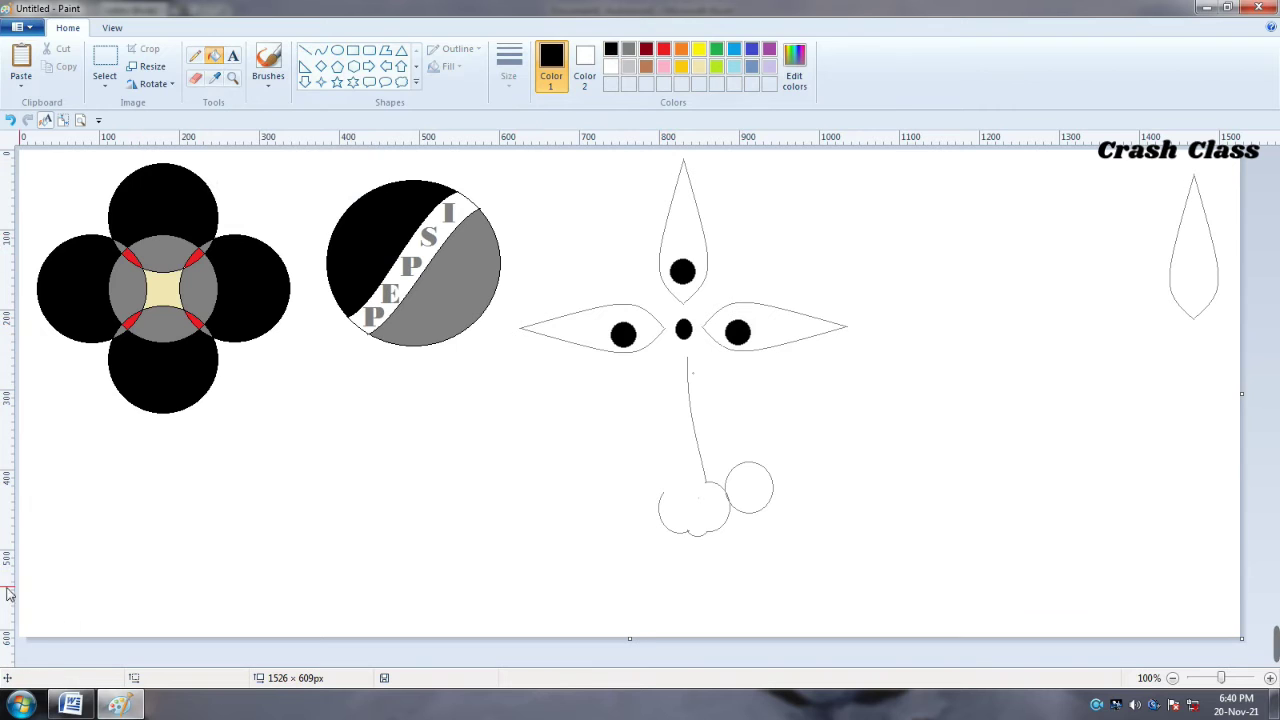
left_click(124, 706)
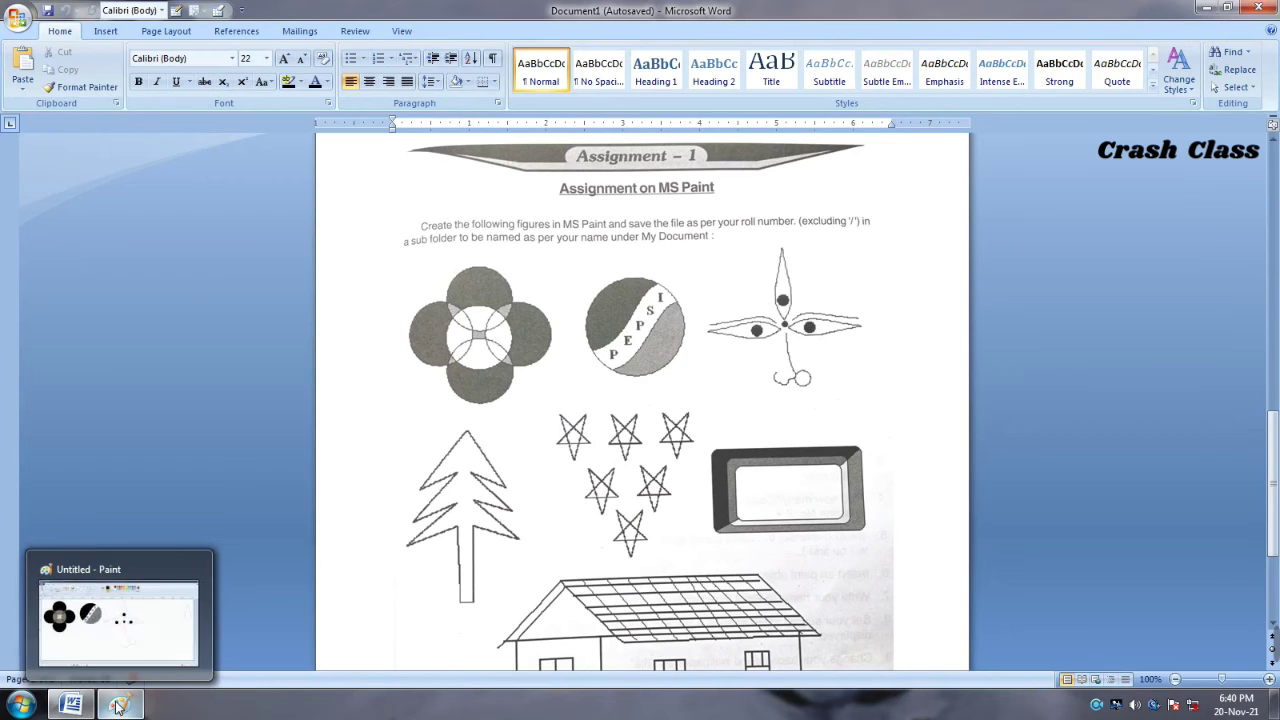
left_click(117, 705)
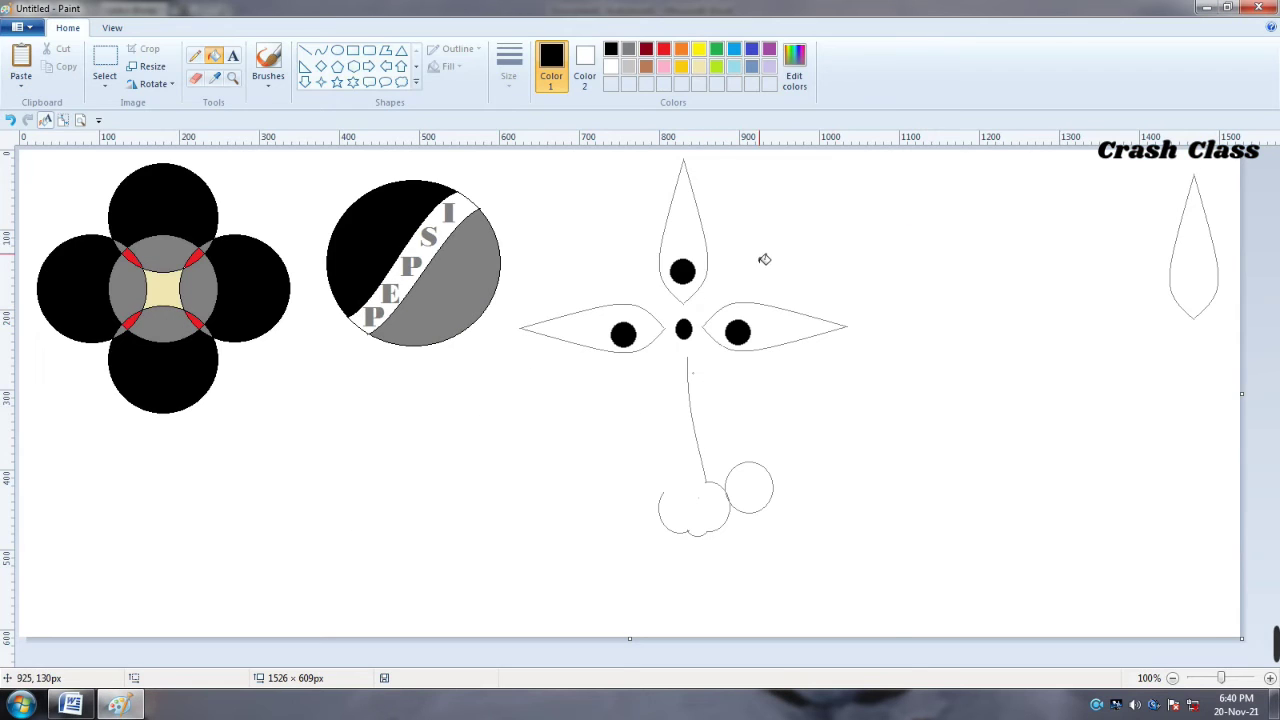
left_click(320, 50)
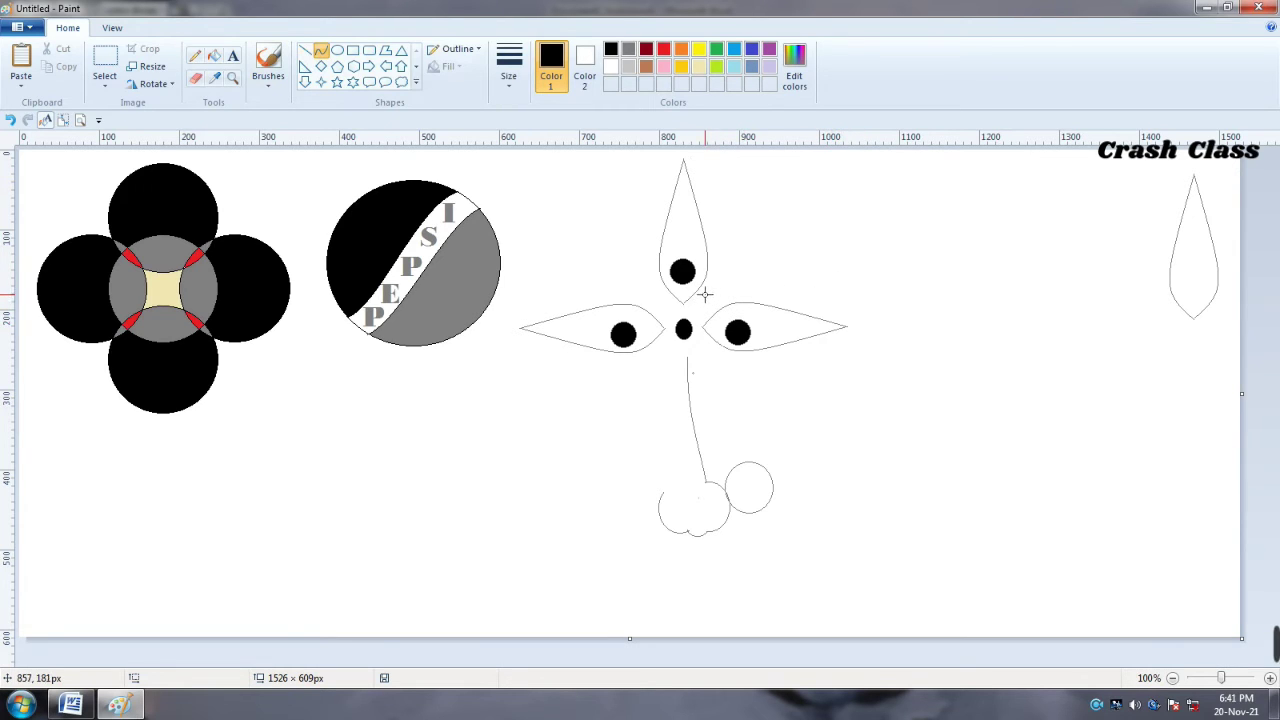
left_click_drag(892, 296, 1082, 294)
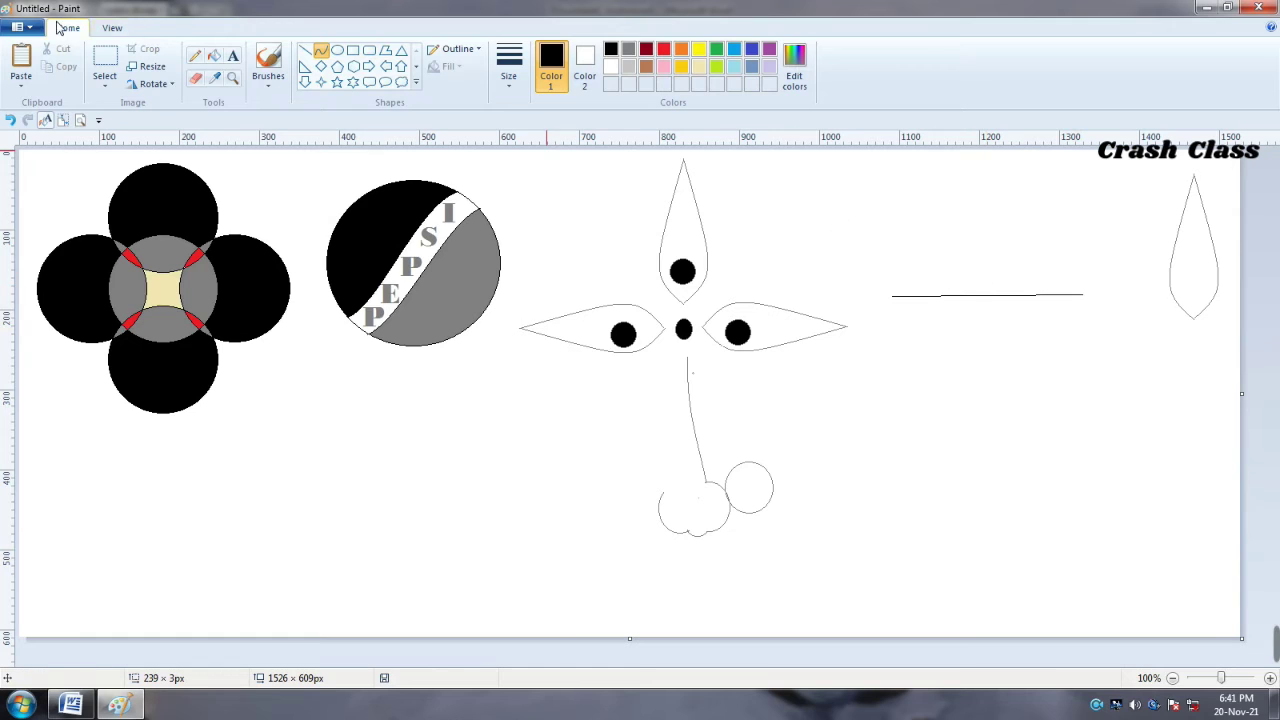
left_click(104, 62)
mouse_move(882, 278)
left_mouse_down()
mouse_move(1134, 312)
mouse_move(1124, 328)
left_mouse_up()
key("Delete")
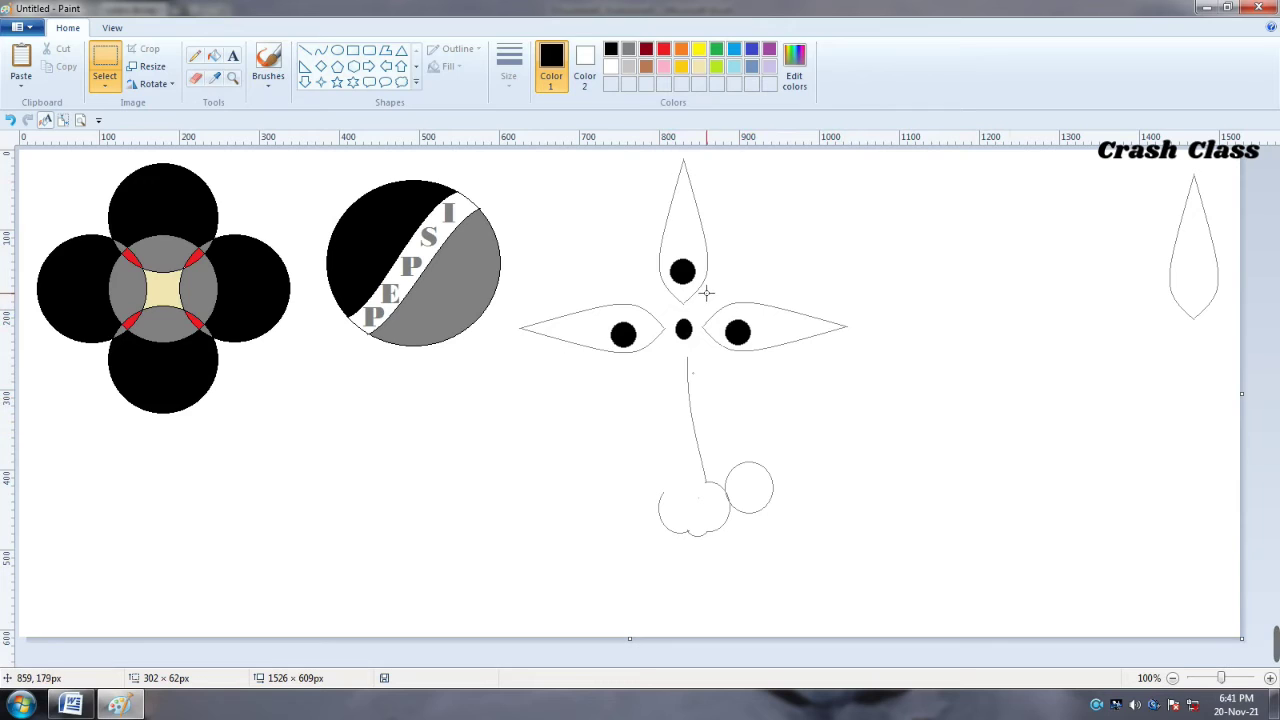
left_click_drag(702, 296, 772, 290)
left_click(432, 152)
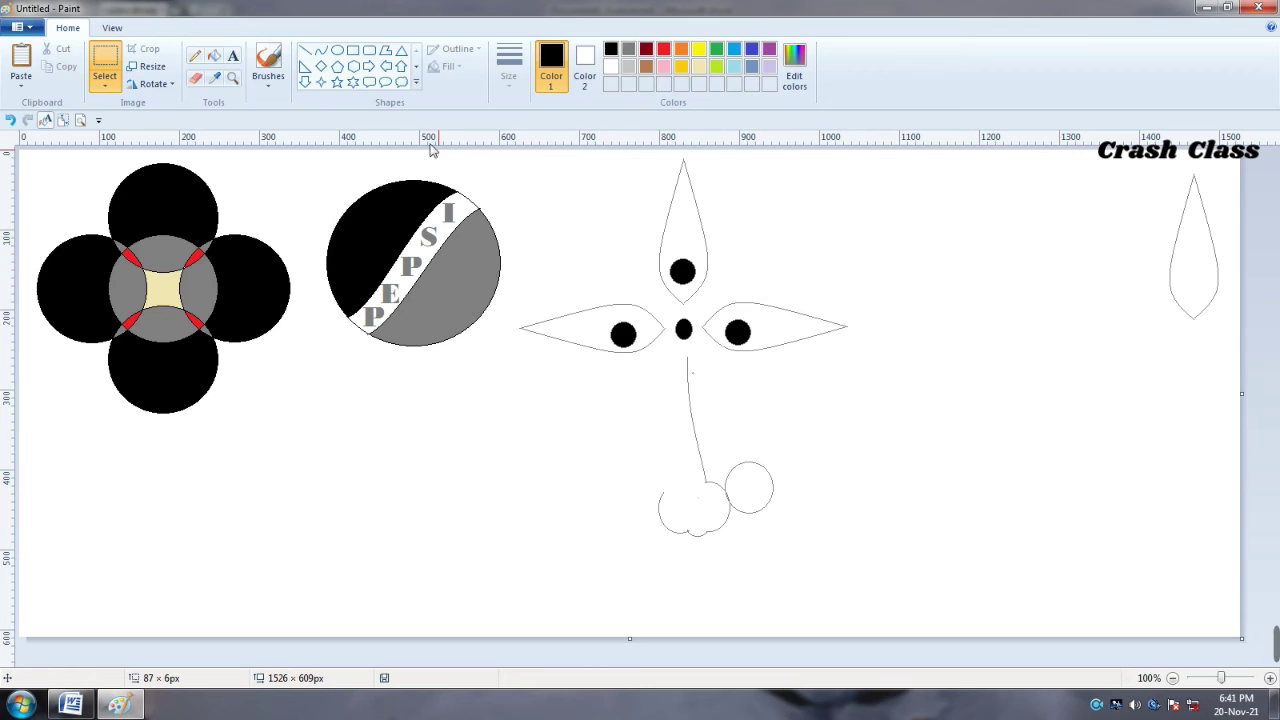
left_click(320, 50)
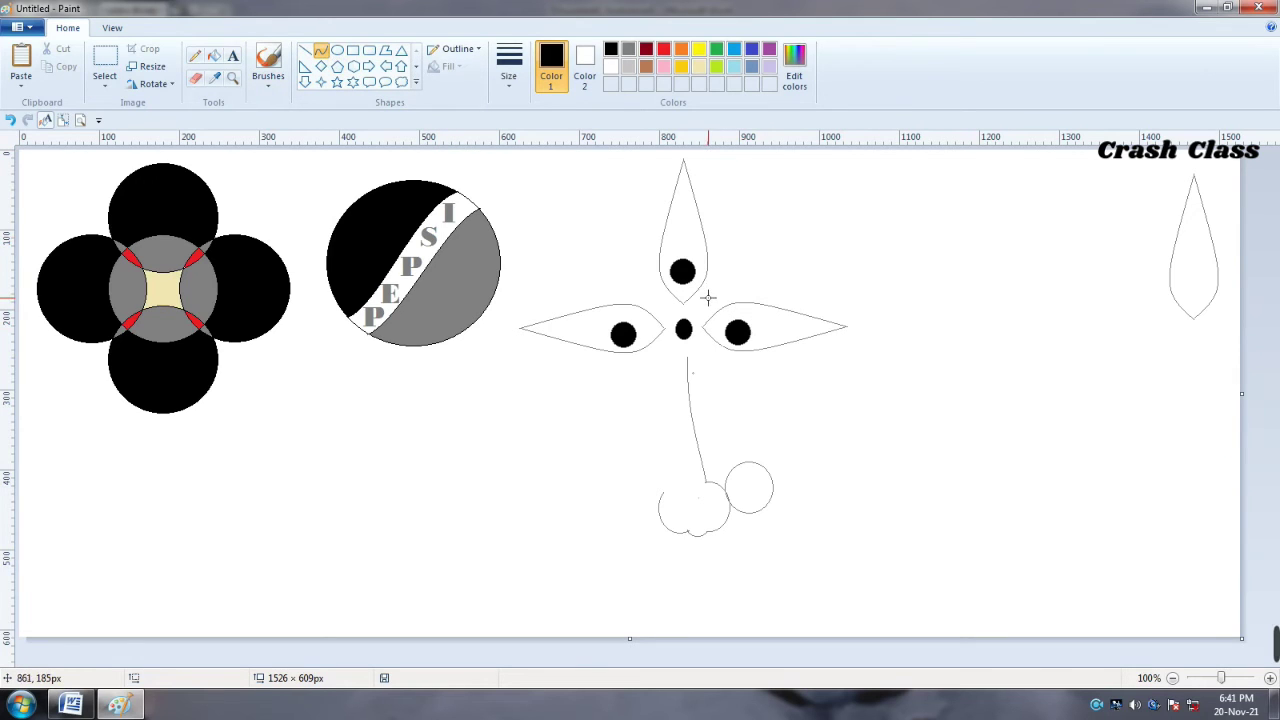
left_click_drag(703, 296, 850, 294)
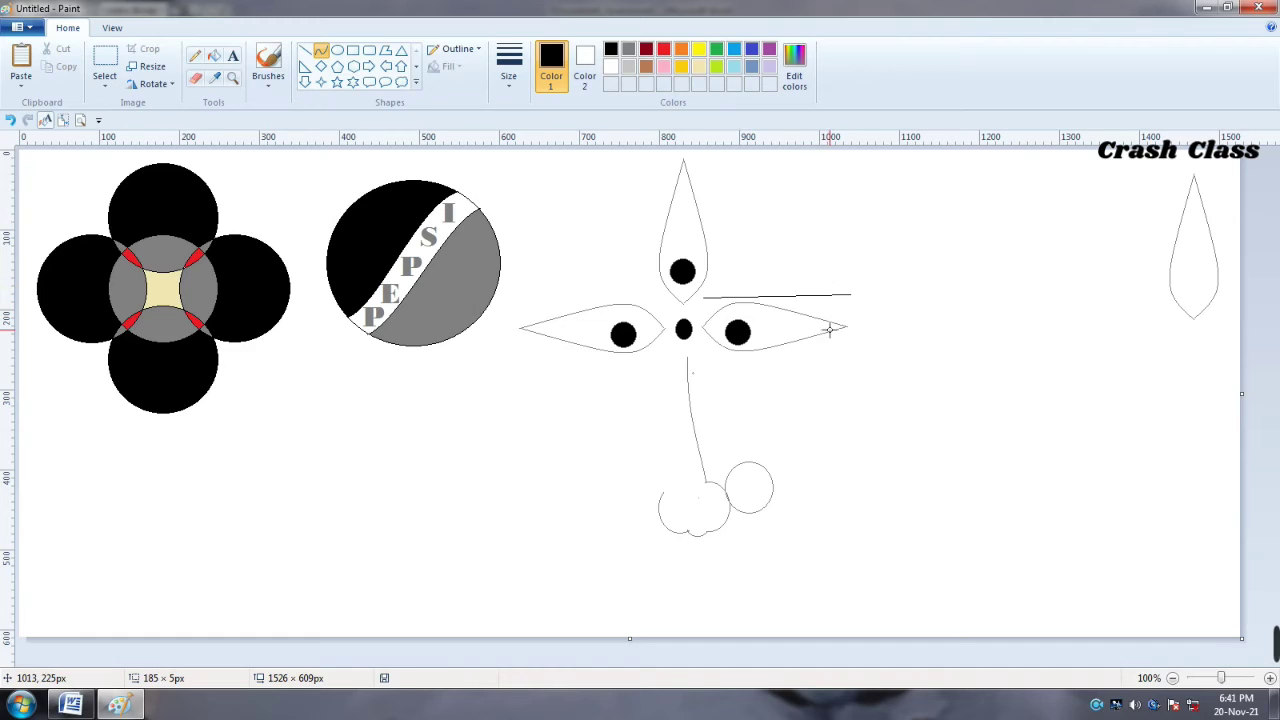
left_click_drag(837, 316, 836, 313)
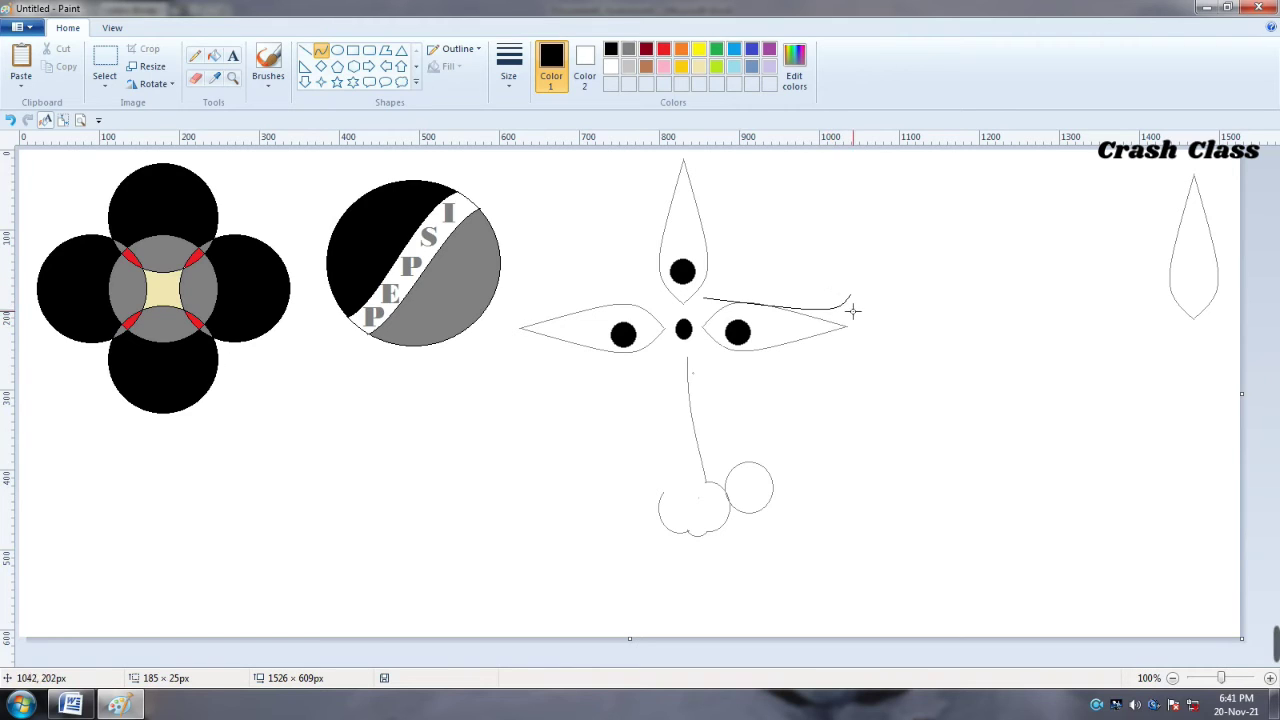
key("ctrl+z")
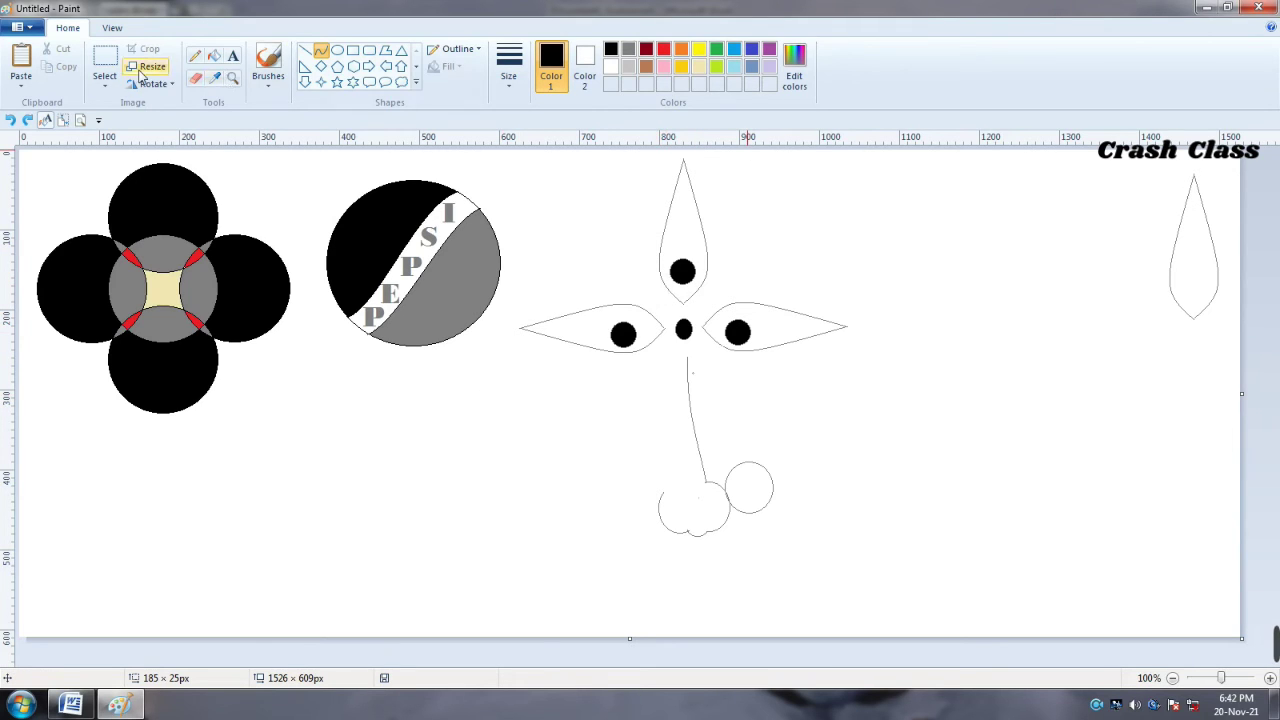
left_click(104, 80)
left_click(160, 121)
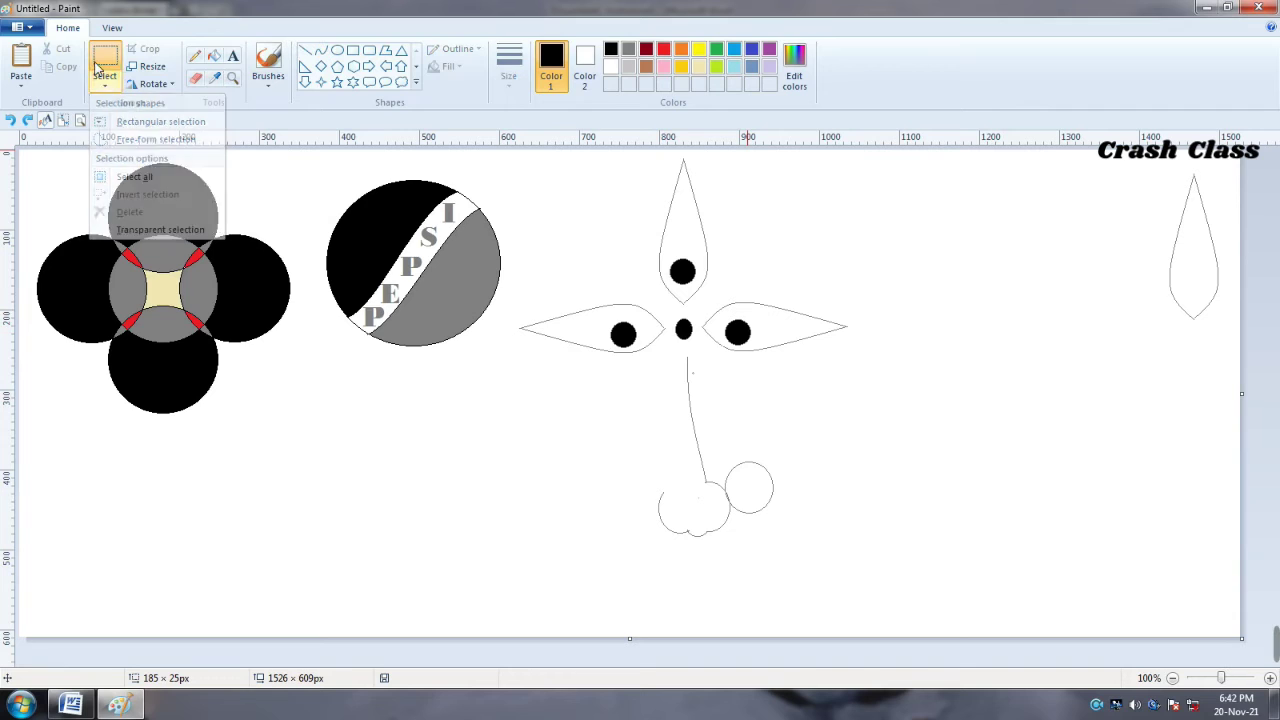
mouse_move(1170, 167)
left_mouse_down()
mouse_move(1231, 204)
mouse_move(1234, 334)
left_mouse_up()
key("Delete")
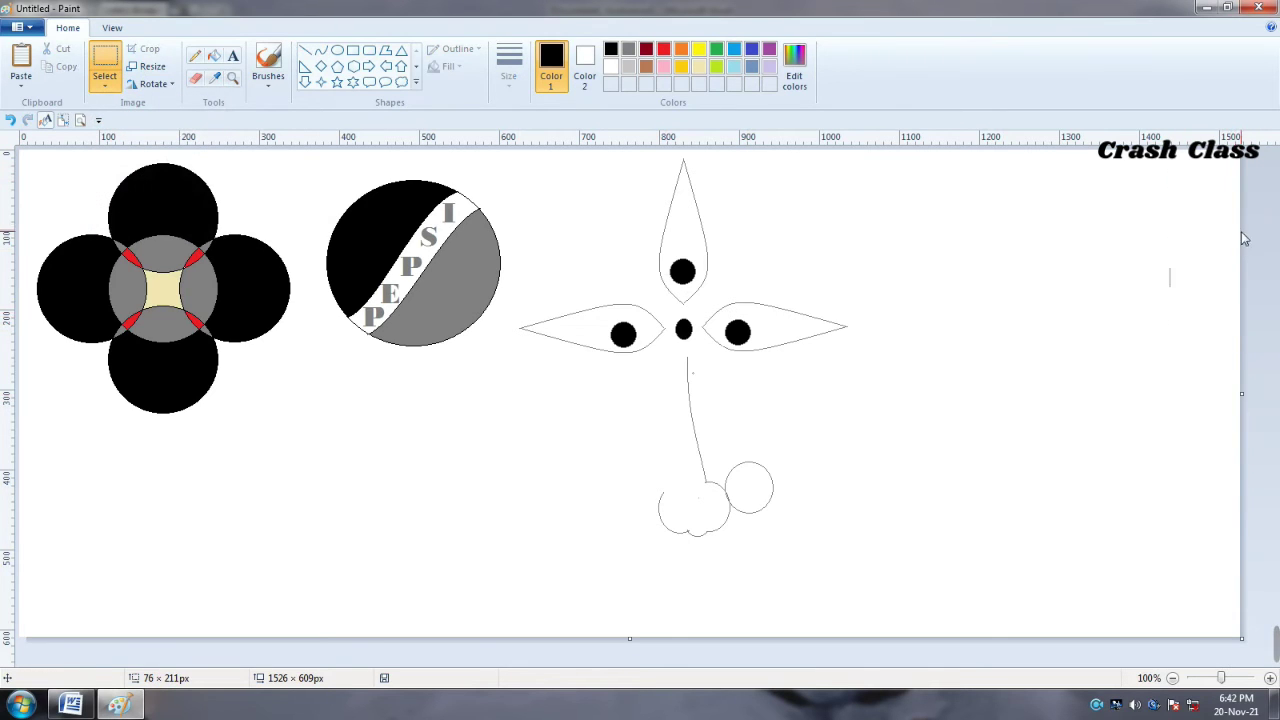
left_click(195, 77)
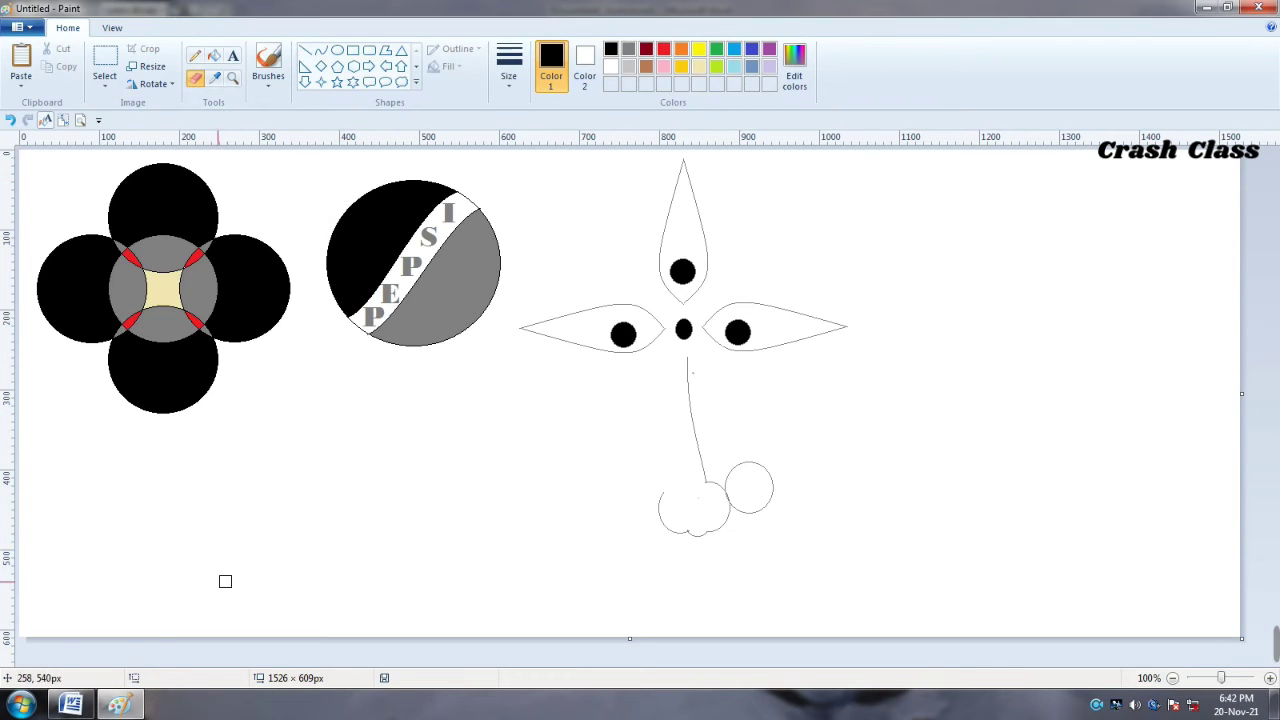
left_click(70, 705)
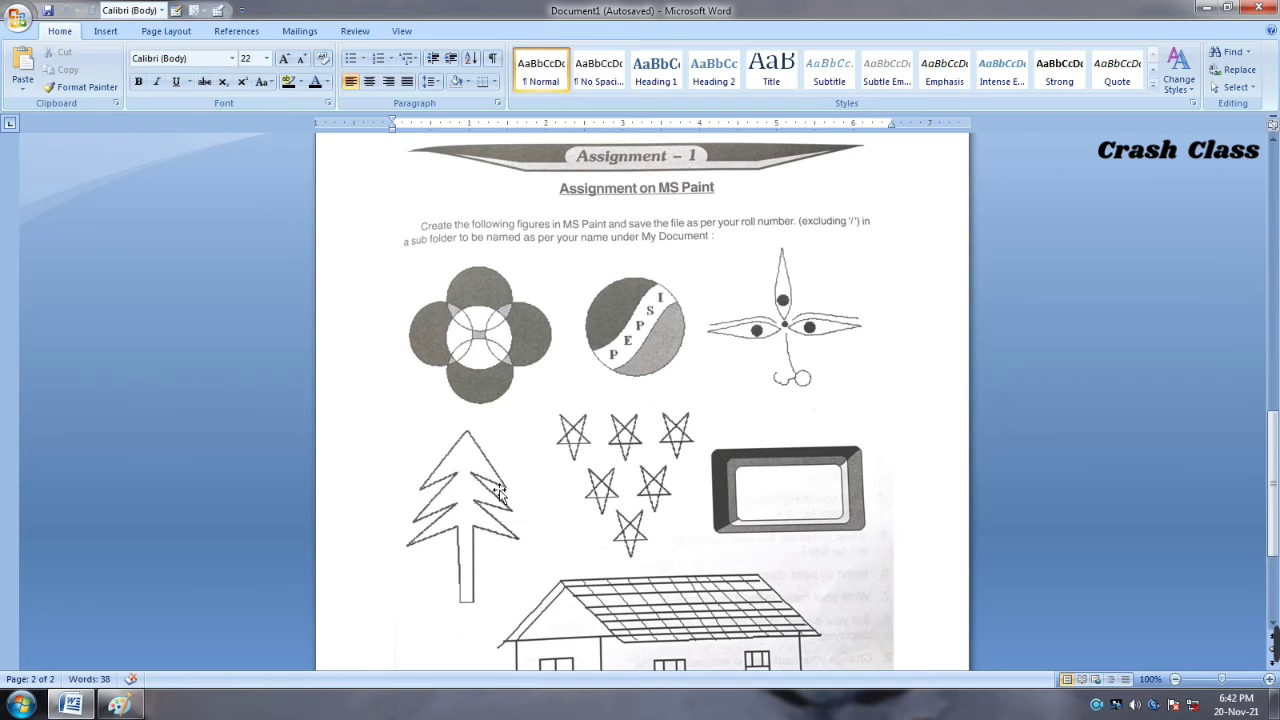
left_click(119, 705)
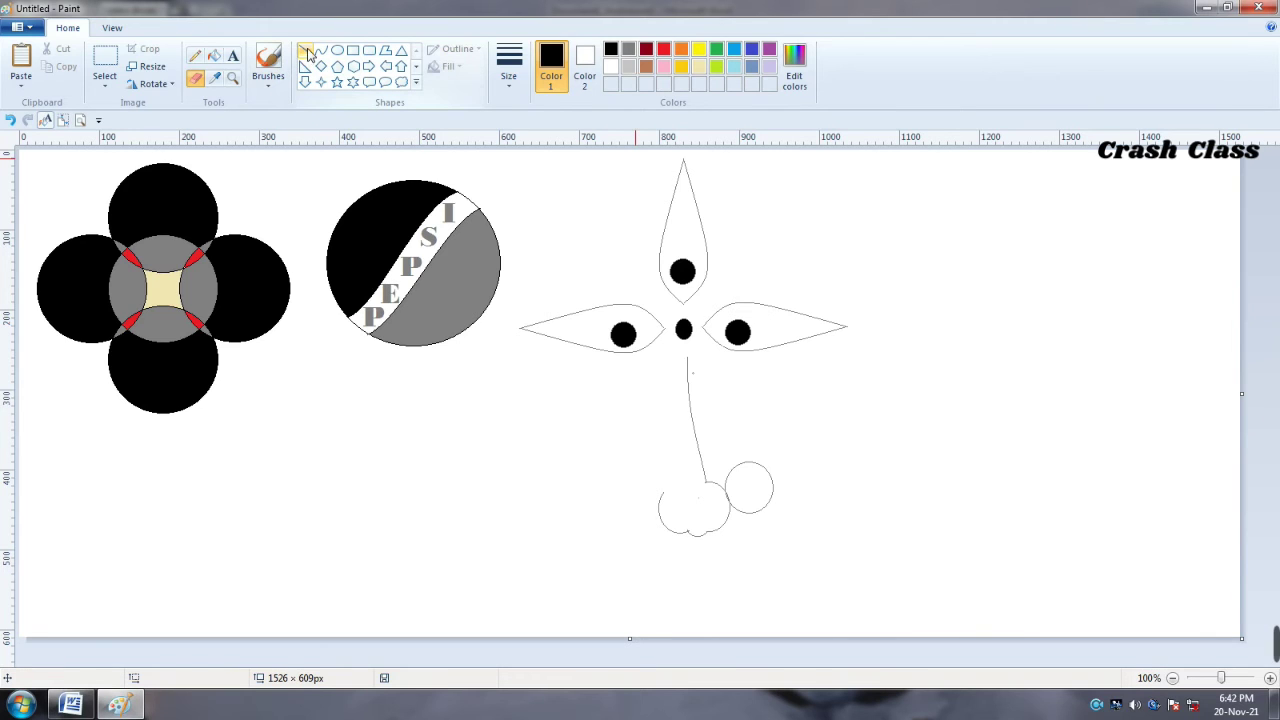
Draw a zigzag of connected diagonal black lines beneath the flower
left_click(306, 53)
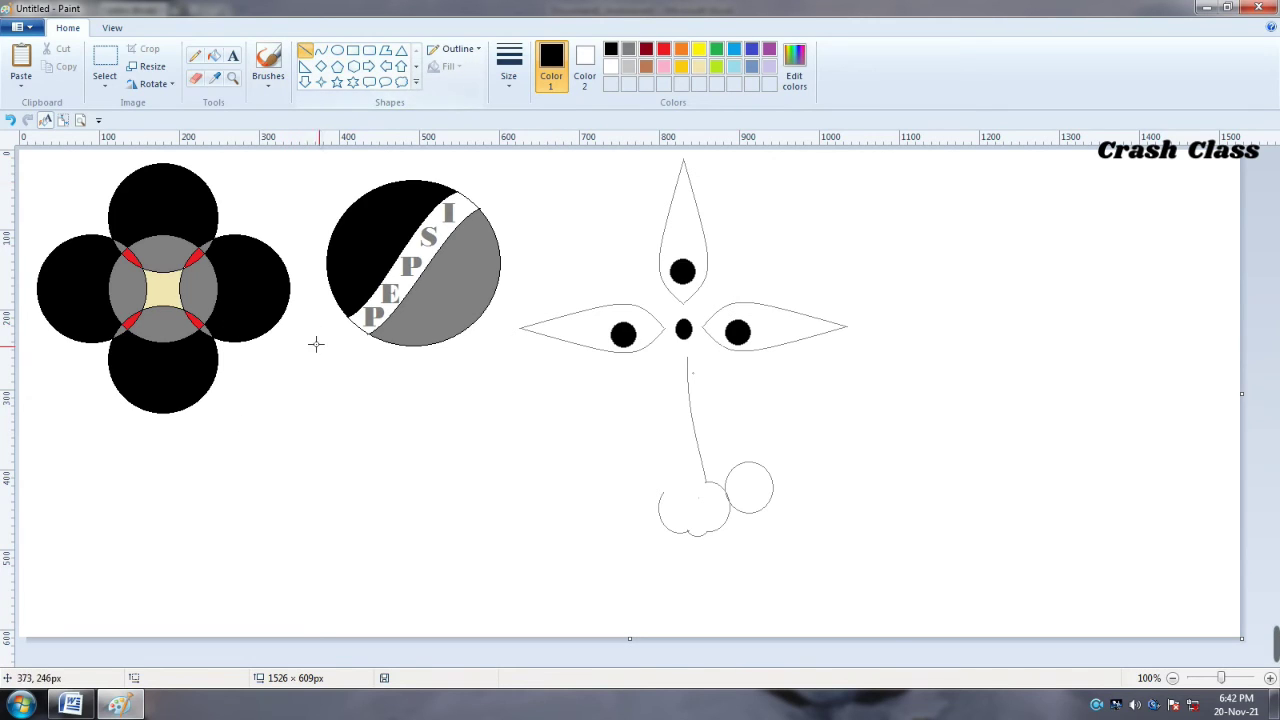
left_click_drag(296, 389, 224, 443)
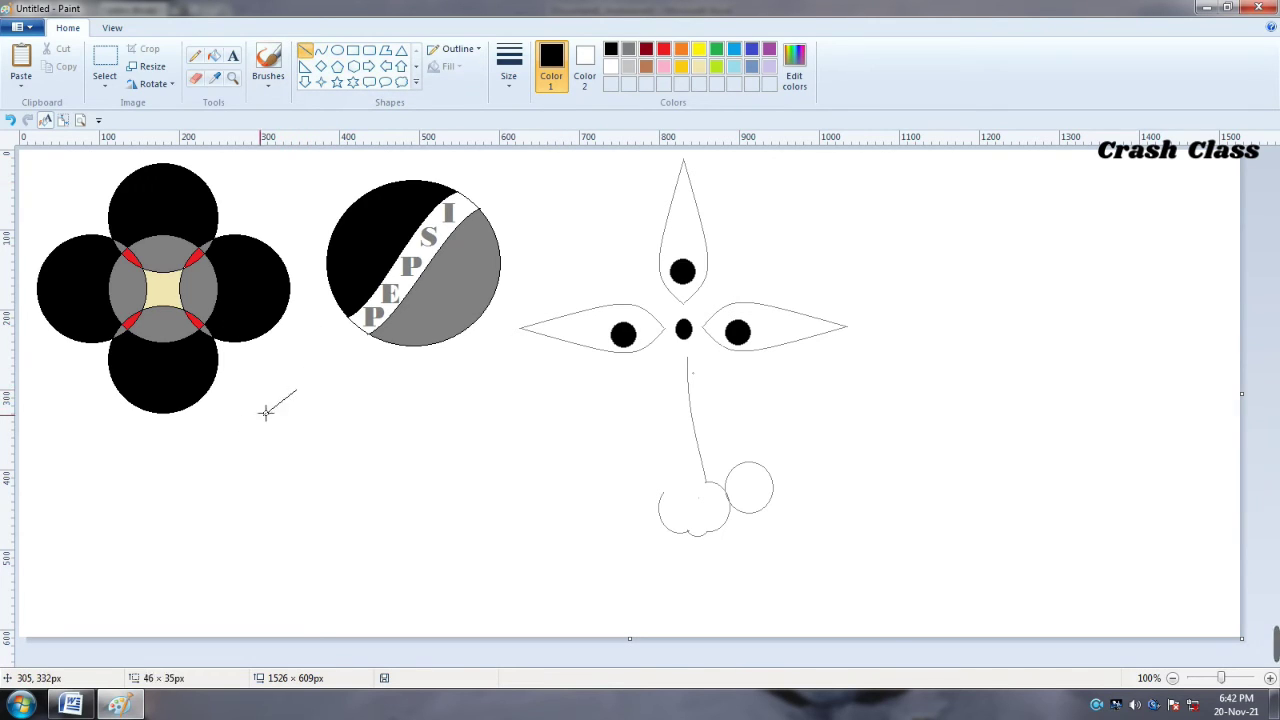
left_click_drag(224, 443, 214, 446)
left_click(232, 456)
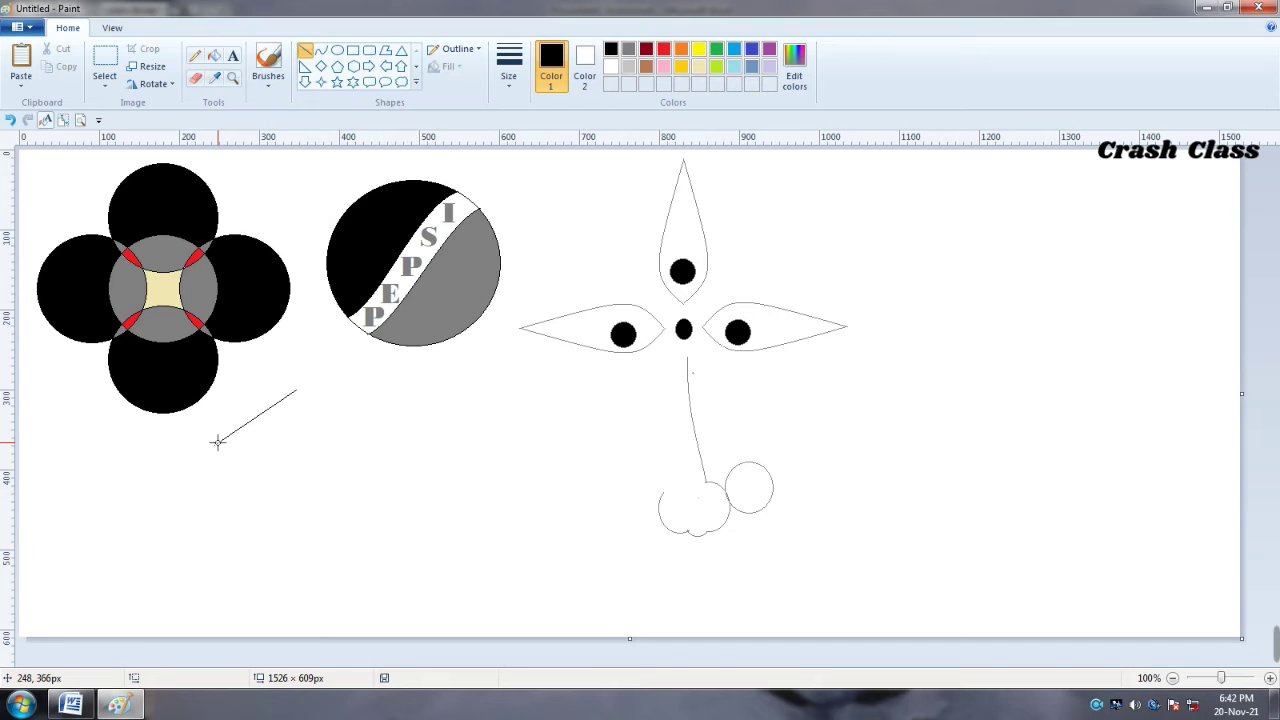
mouse_move(215, 443)
left_mouse_down()
mouse_move(280, 420)
mouse_move(298, 398)
mouse_move(271, 425)
left_mouse_up()
mouse_move(269, 425)
left_mouse_down()
mouse_move(192, 463)
mouse_move(272, 452)
left_mouse_up()
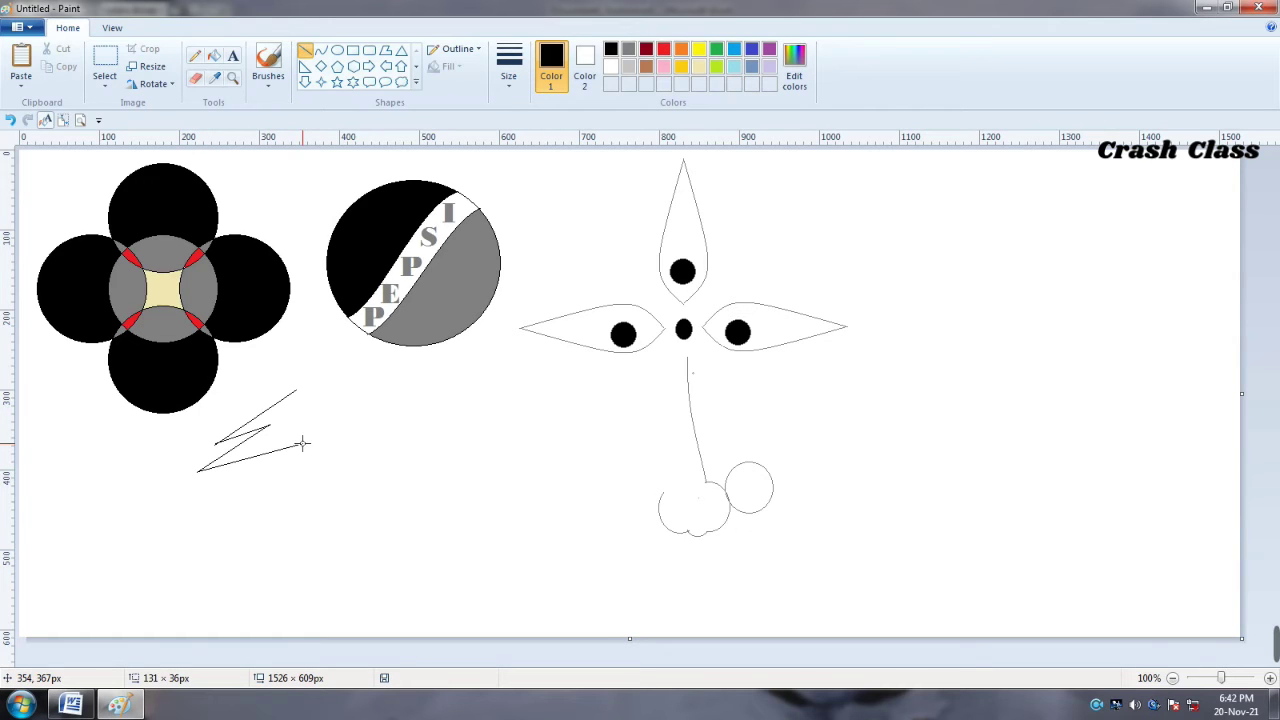
mouse_move(272, 452)
left_mouse_down()
mouse_move(186, 506)
mouse_move(276, 460)
left_mouse_up()
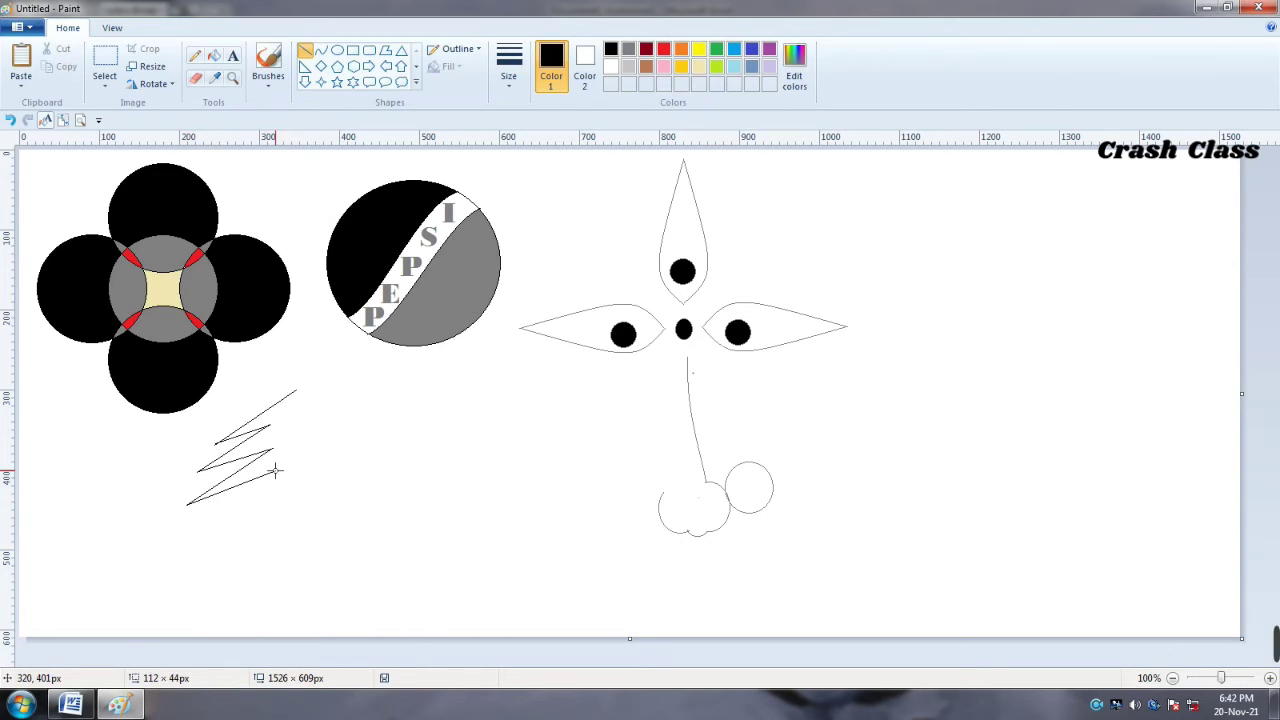
left_click_drag(275, 471, 160, 541)
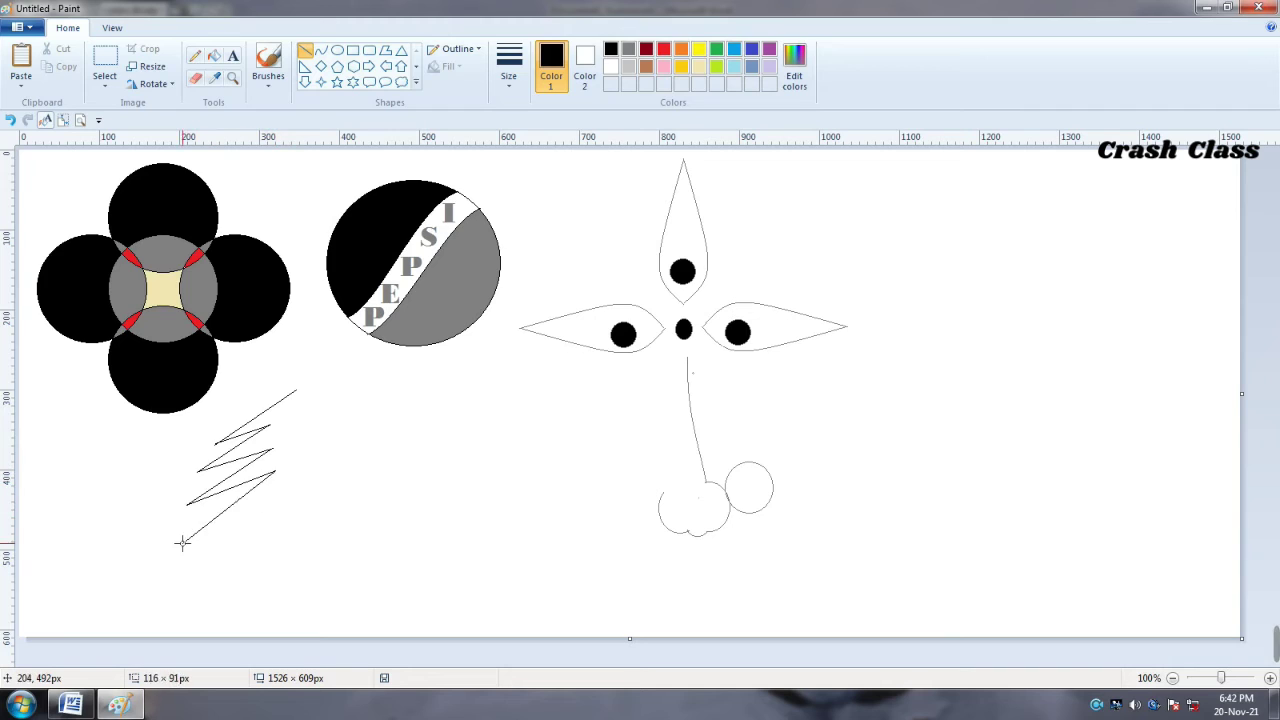
left_click_drag(160, 541, 287, 504)
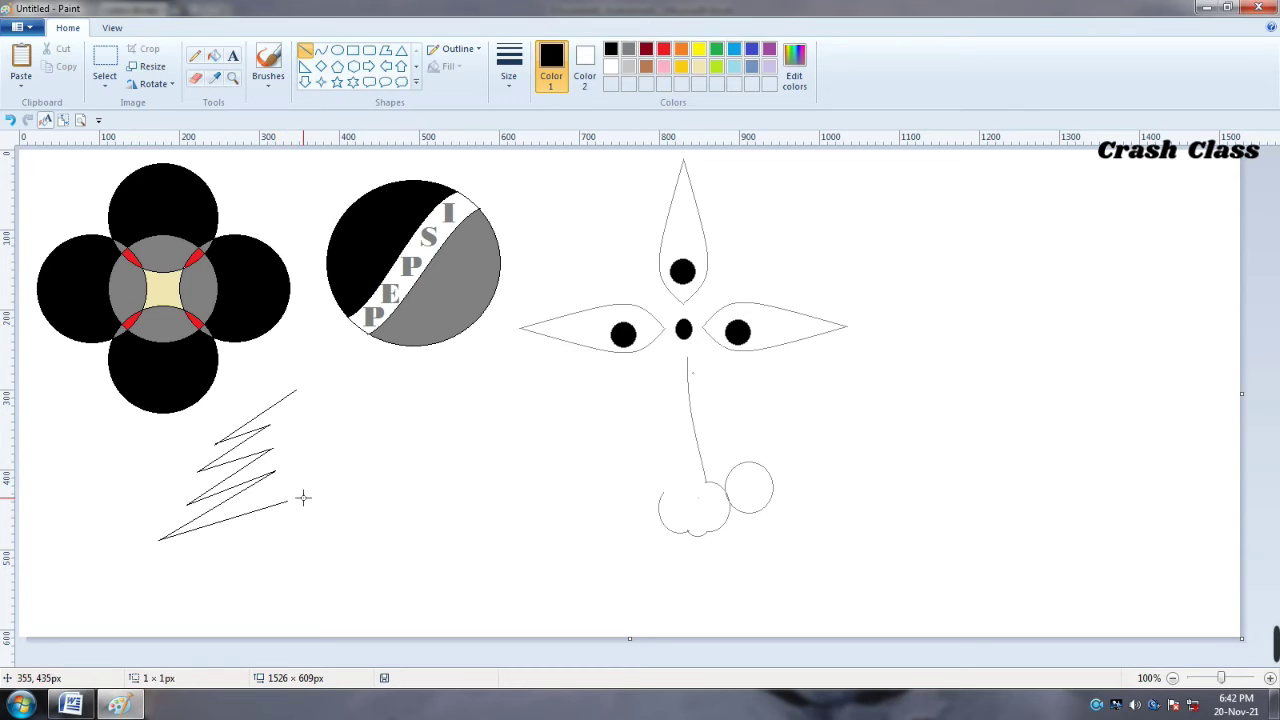
Erase the zigzag lines below the flower after undoing a trial move of them
left_click(105, 58)
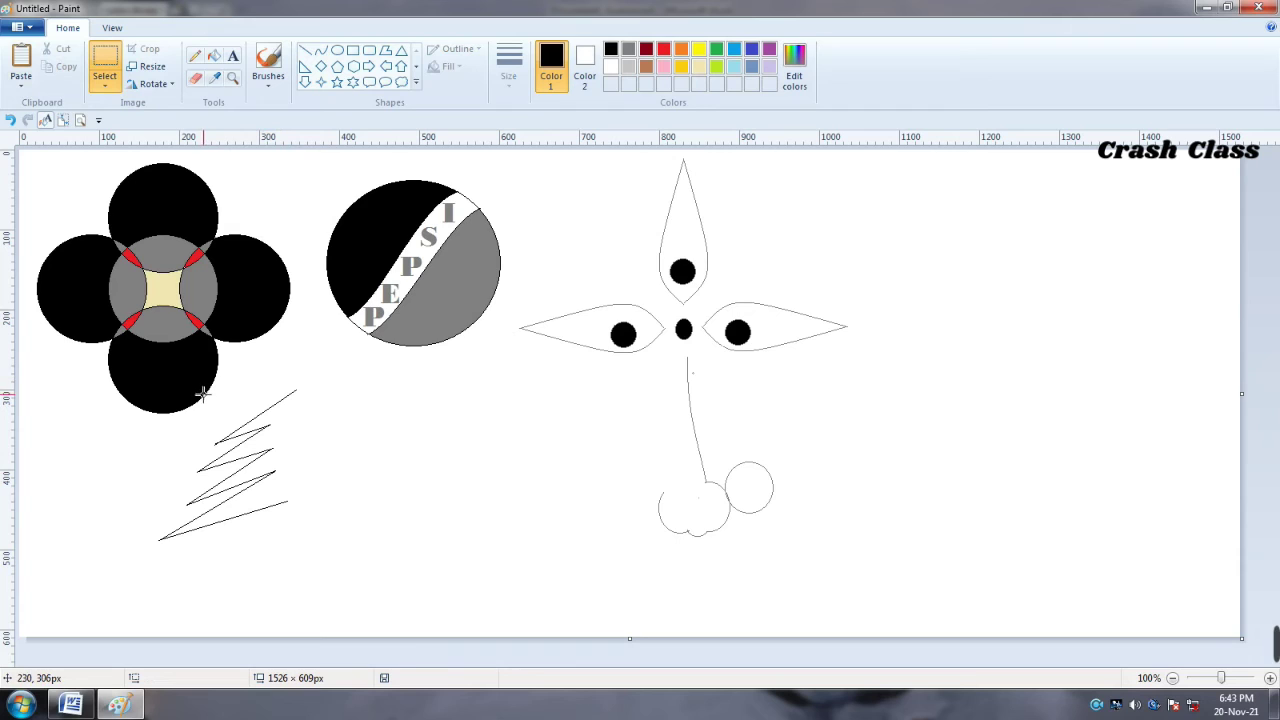
mouse_move(226, 379)
left_mouse_down()
mouse_move(320, 484)
mouse_move(298, 543)
left_mouse_up()
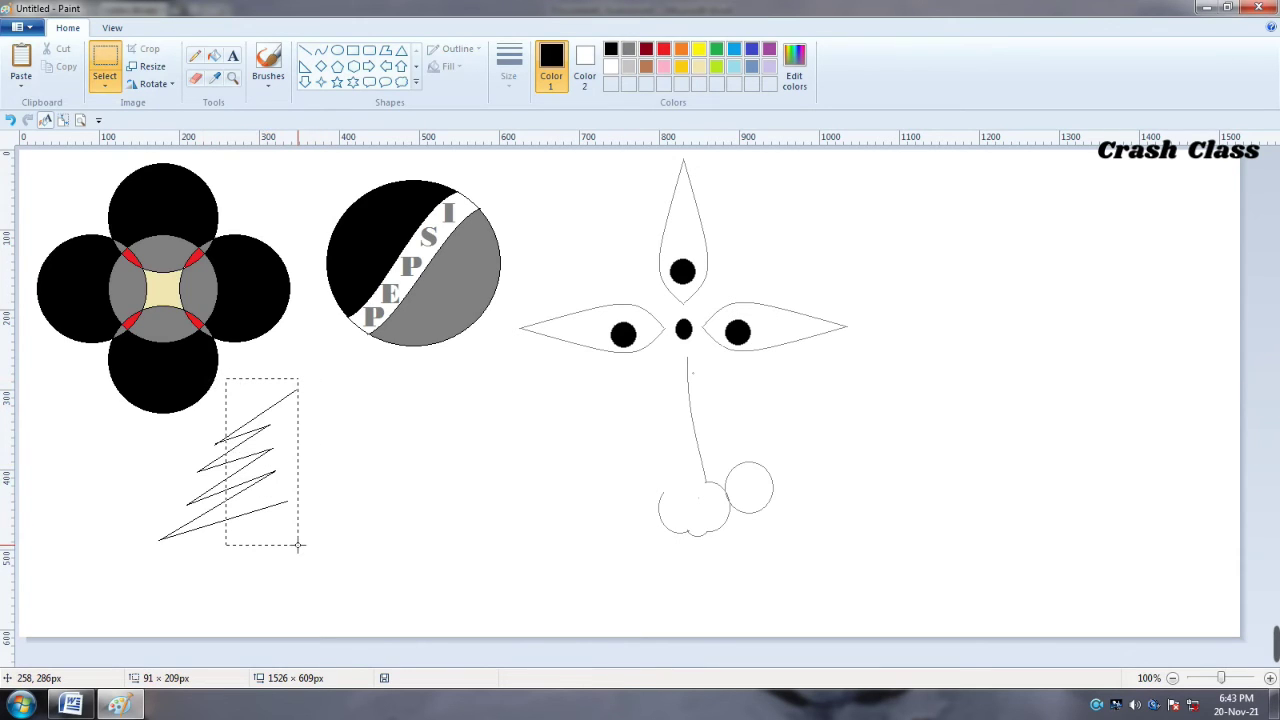
left_click_drag(298, 545, 323, 540)
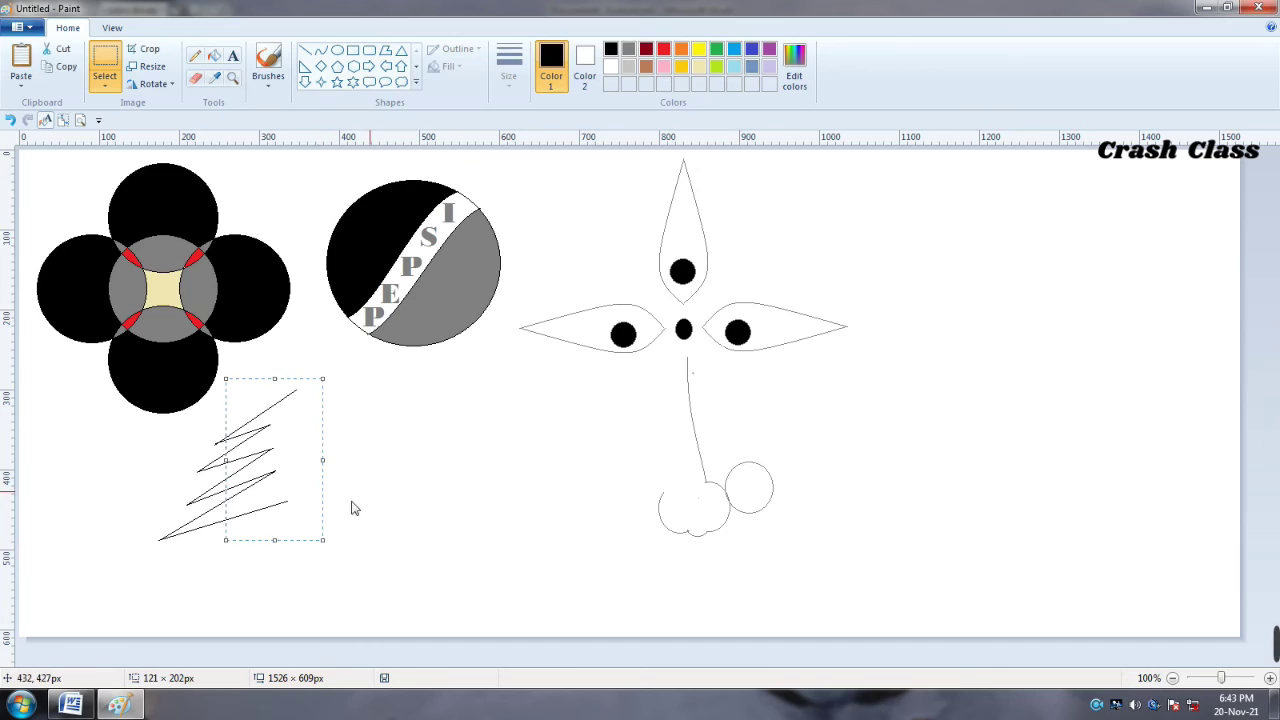
left_click(363, 432)
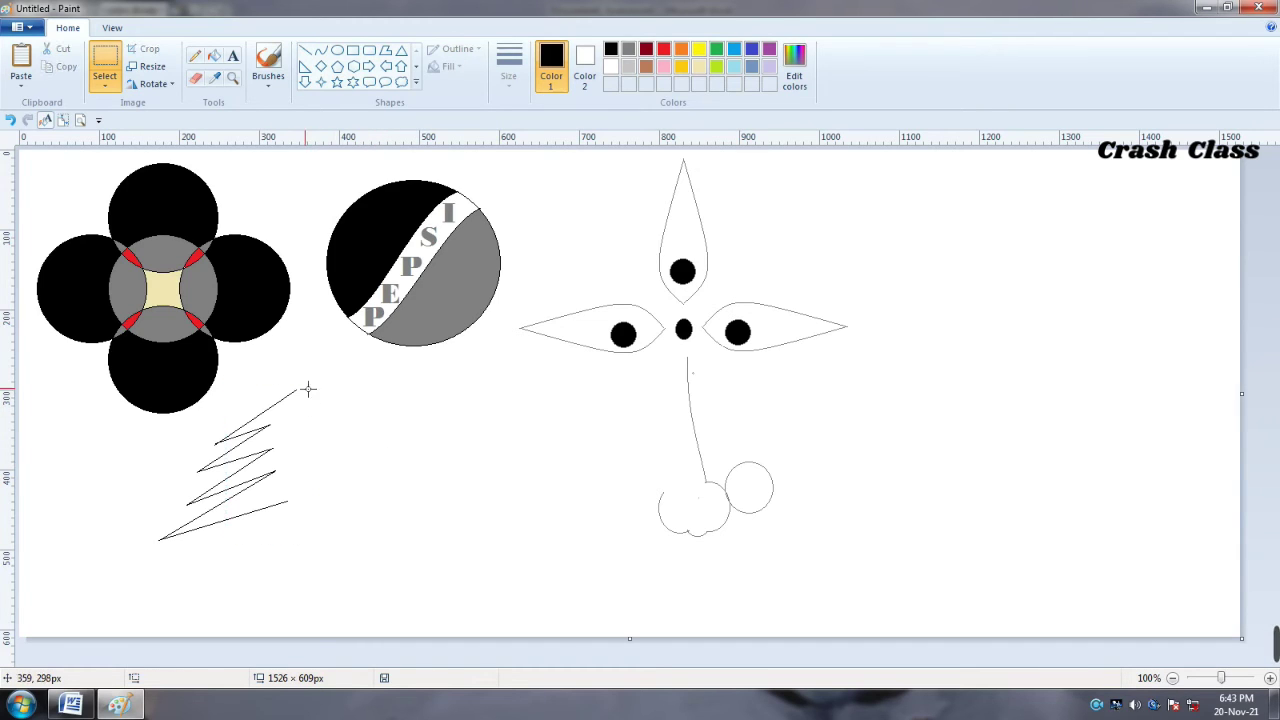
left_click_drag(302, 385, 155, 588)
left_click_drag(193, 461, 213, 490)
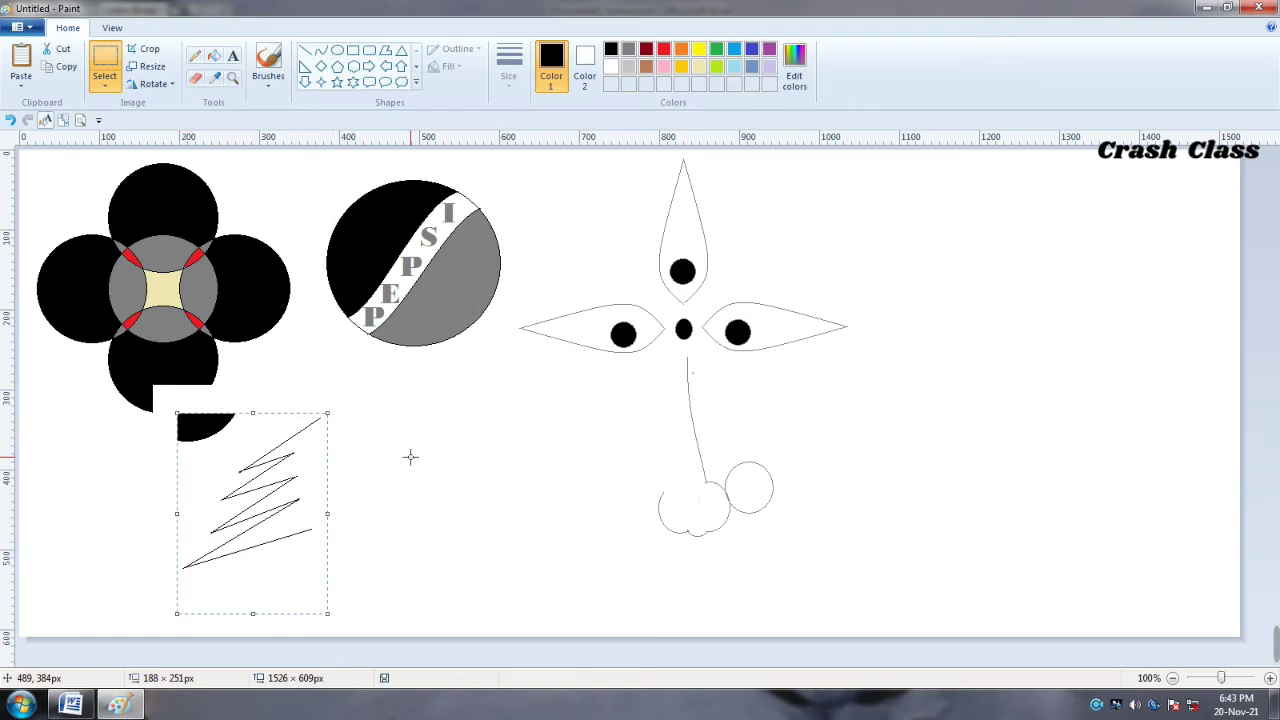
key("ctrl+z")
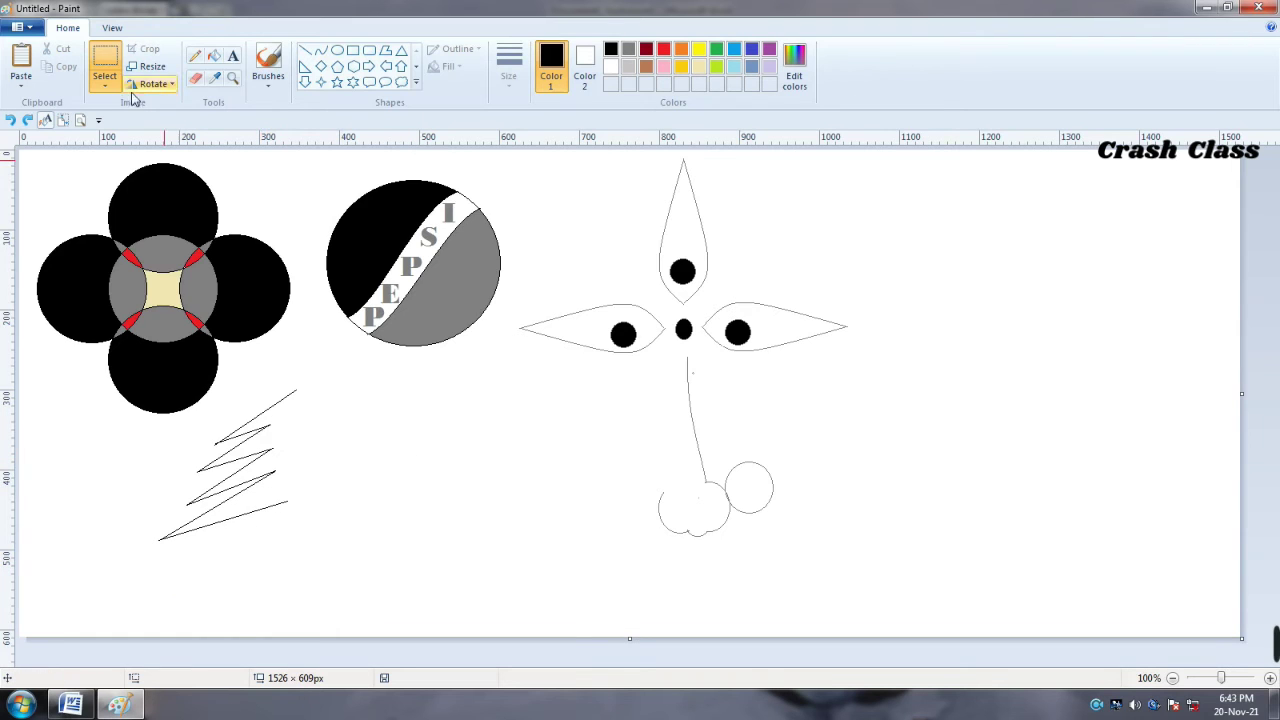
left_click(197, 80)
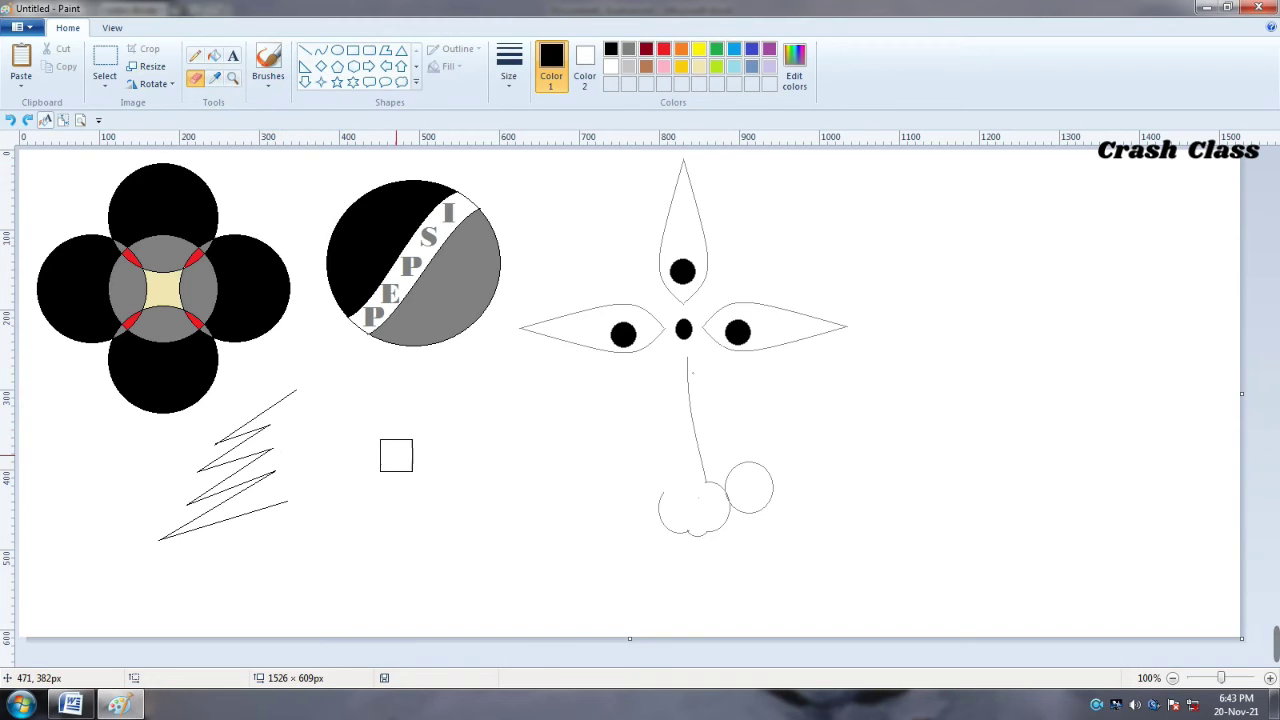
mouse_move(293, 391)
left_mouse_down()
mouse_move(258, 426)
mouse_move(286, 500)
left_mouse_up()
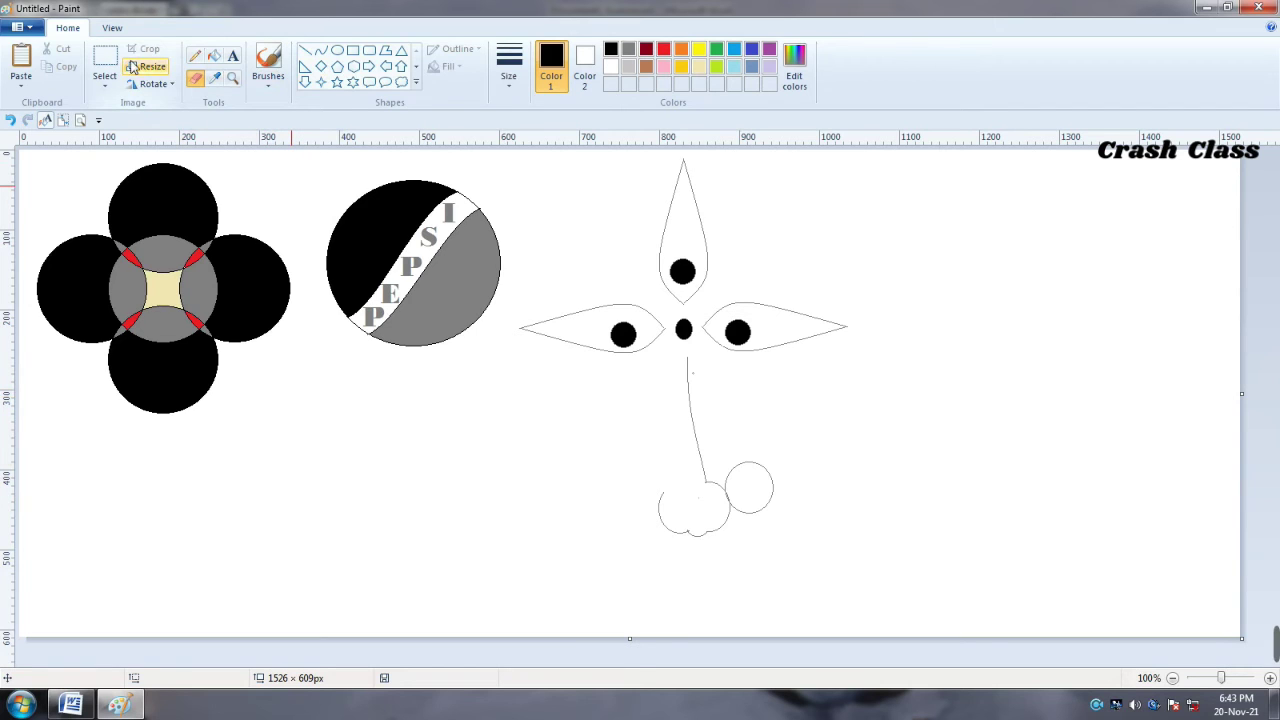
Draw a small zigzag of connected straight lines below the flower
left_click(305, 50)
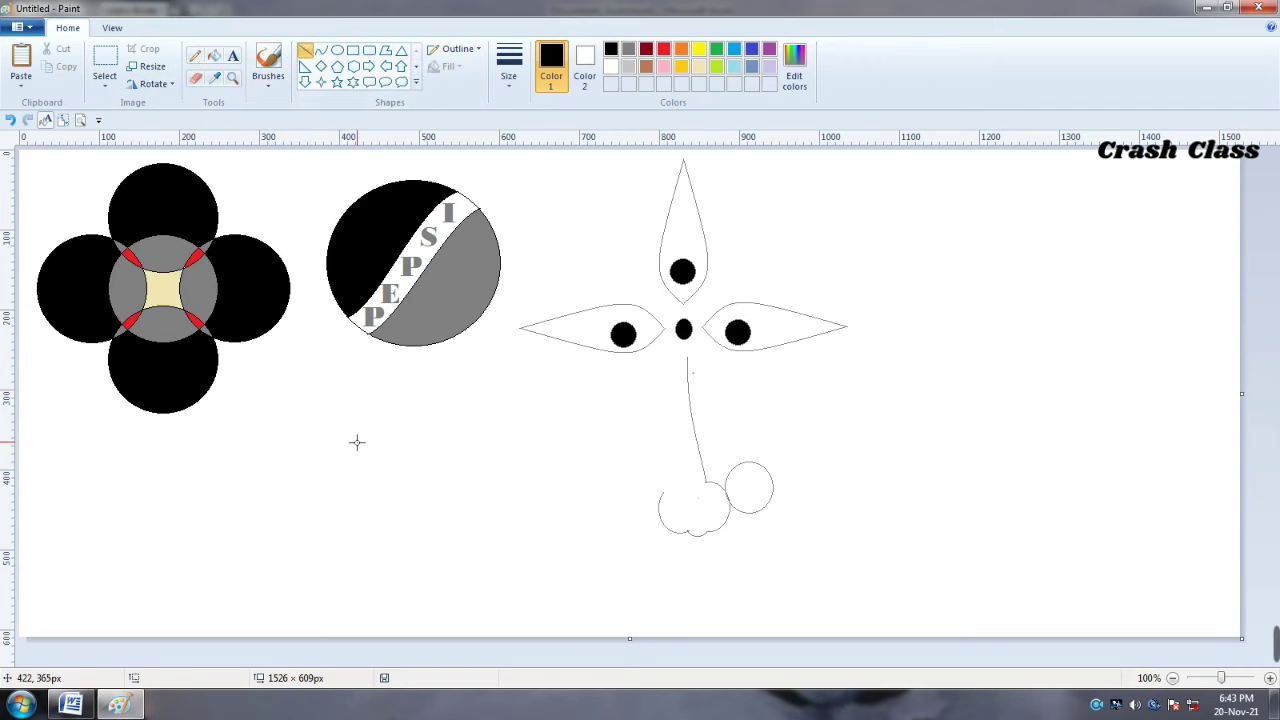
left_click_drag(354, 435, 289, 487)
left_click(312, 502)
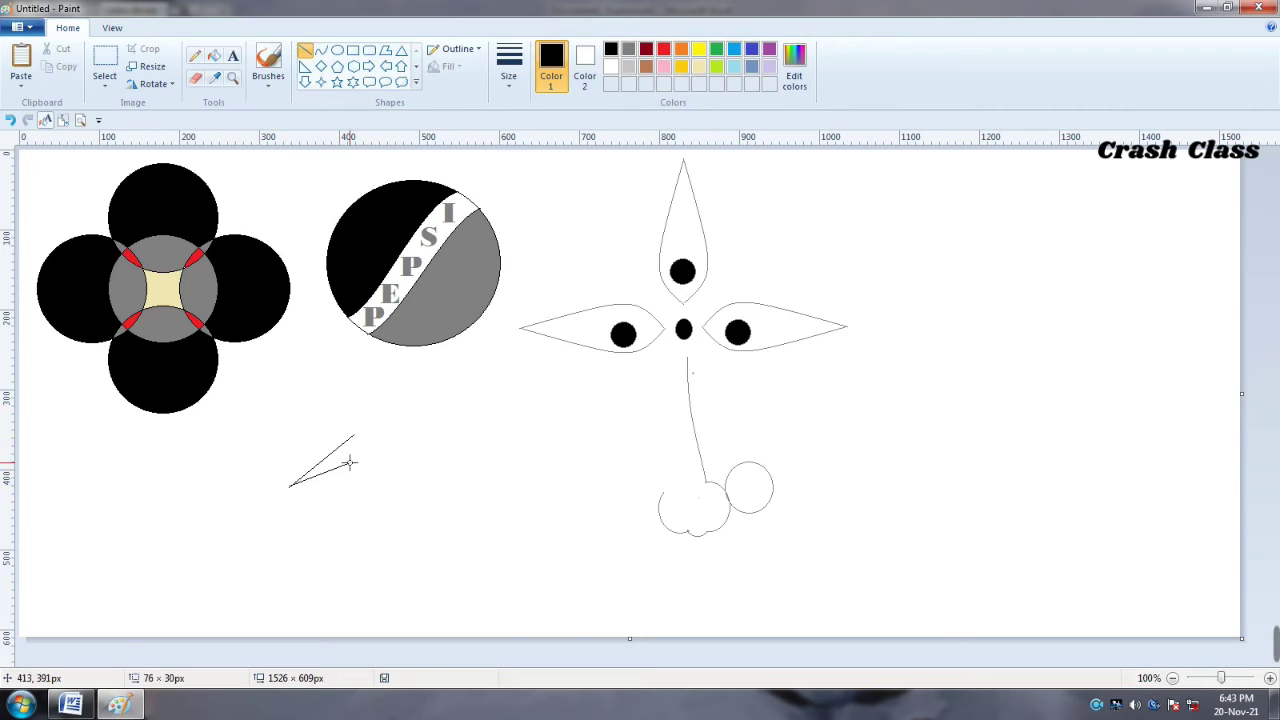
mouse_move(289, 485)
left_mouse_down()
mouse_move(340, 468)
mouse_move(269, 520)
mouse_move(335, 497)
mouse_move(236, 553)
mouse_move(349, 519)
left_mouse_up()
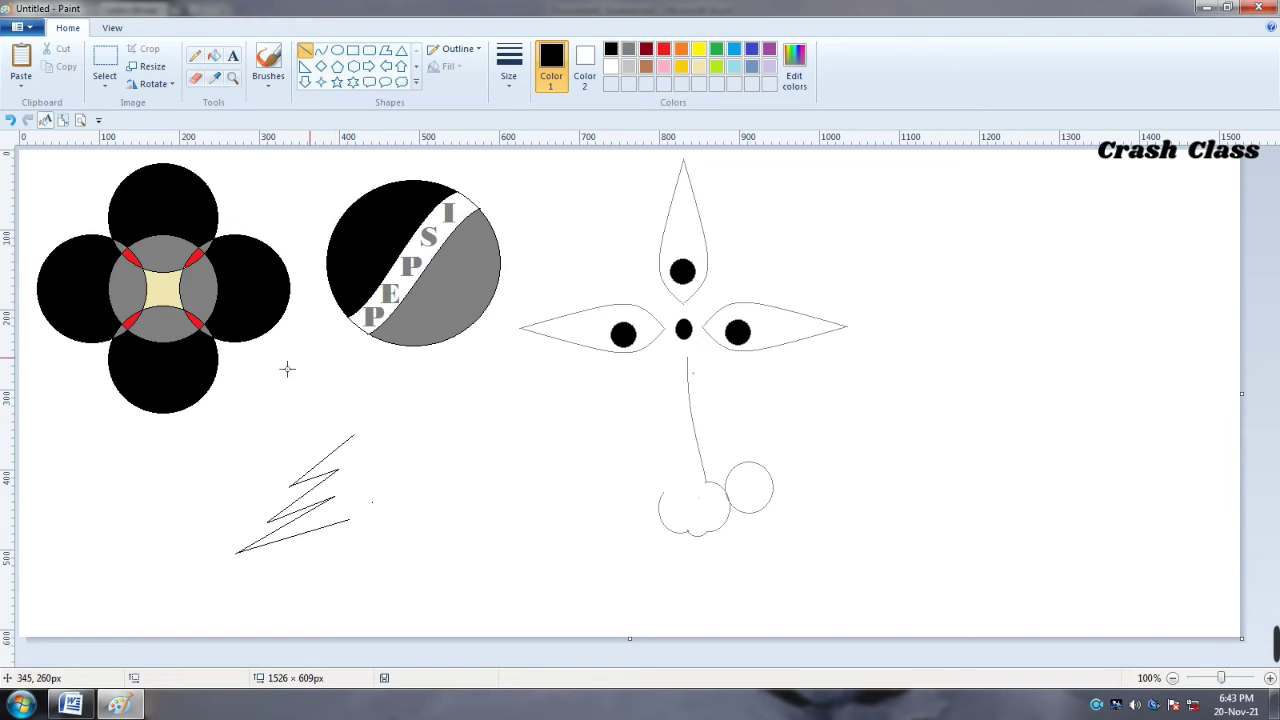
Box-select the new zigzag with a rectangular selection
left_click(104, 68)
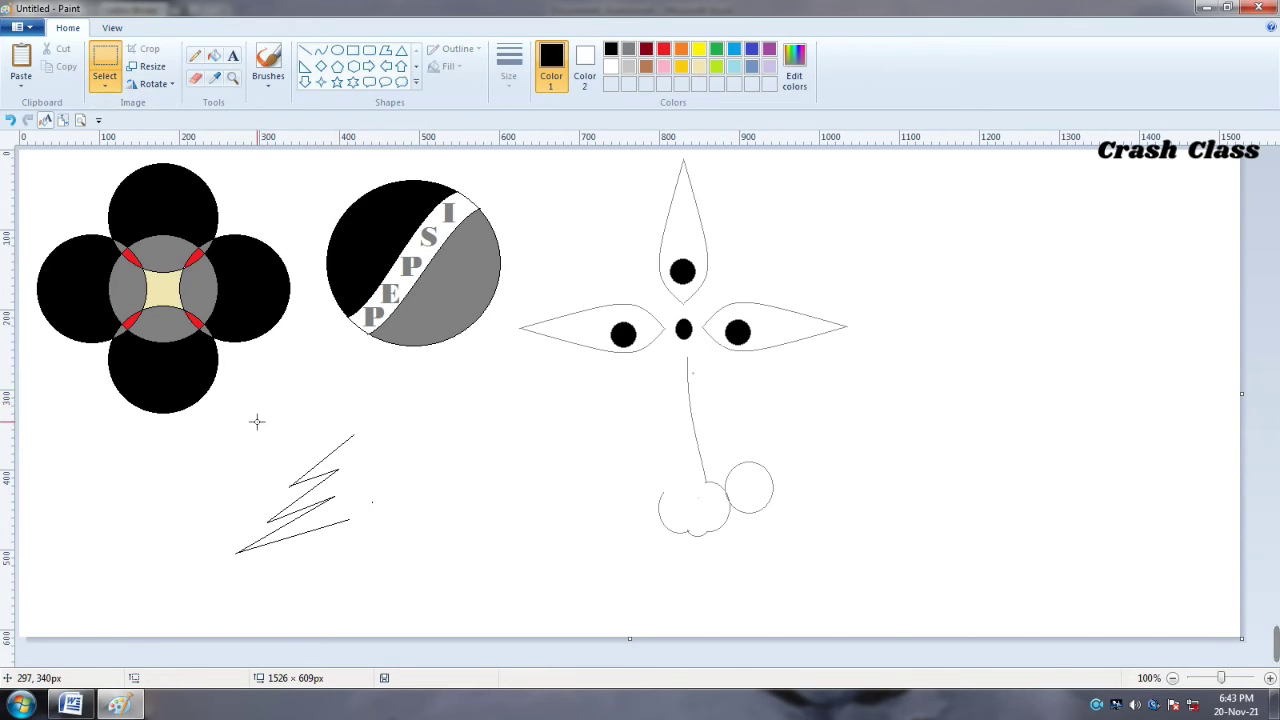
left_click_drag(257, 421, 337, 591)
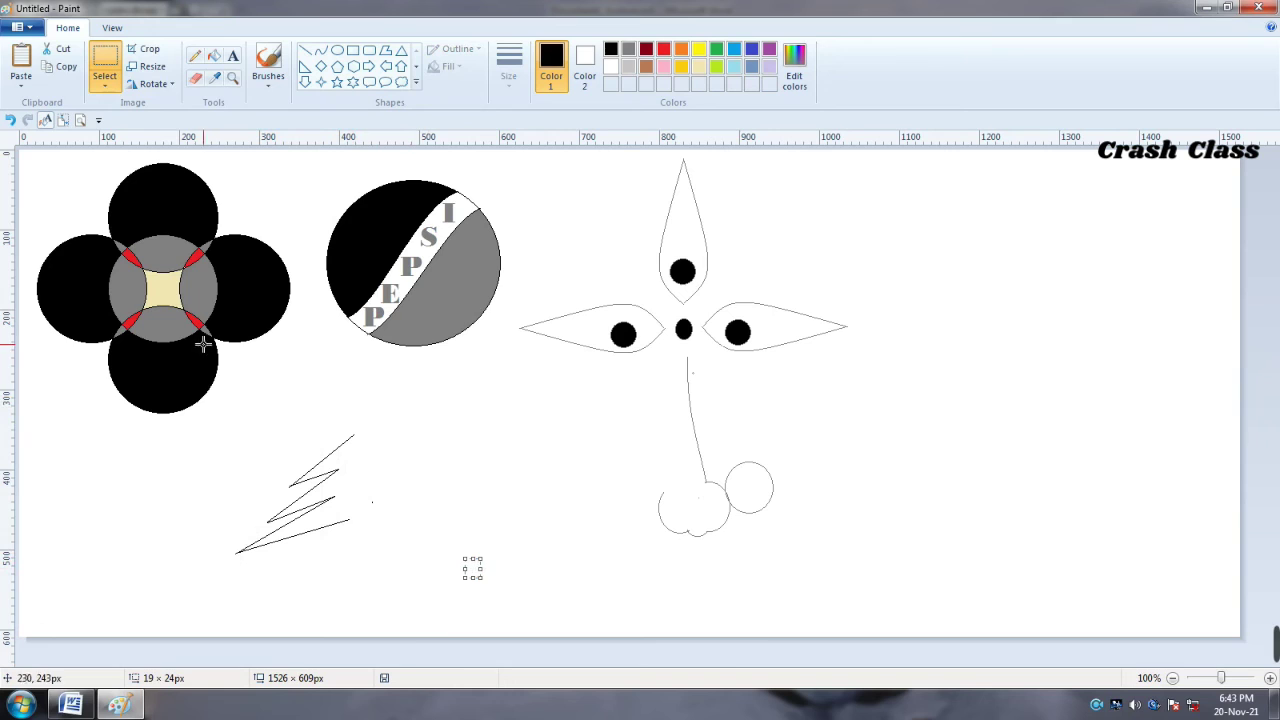
left_click_drag(228, 424, 353, 569)
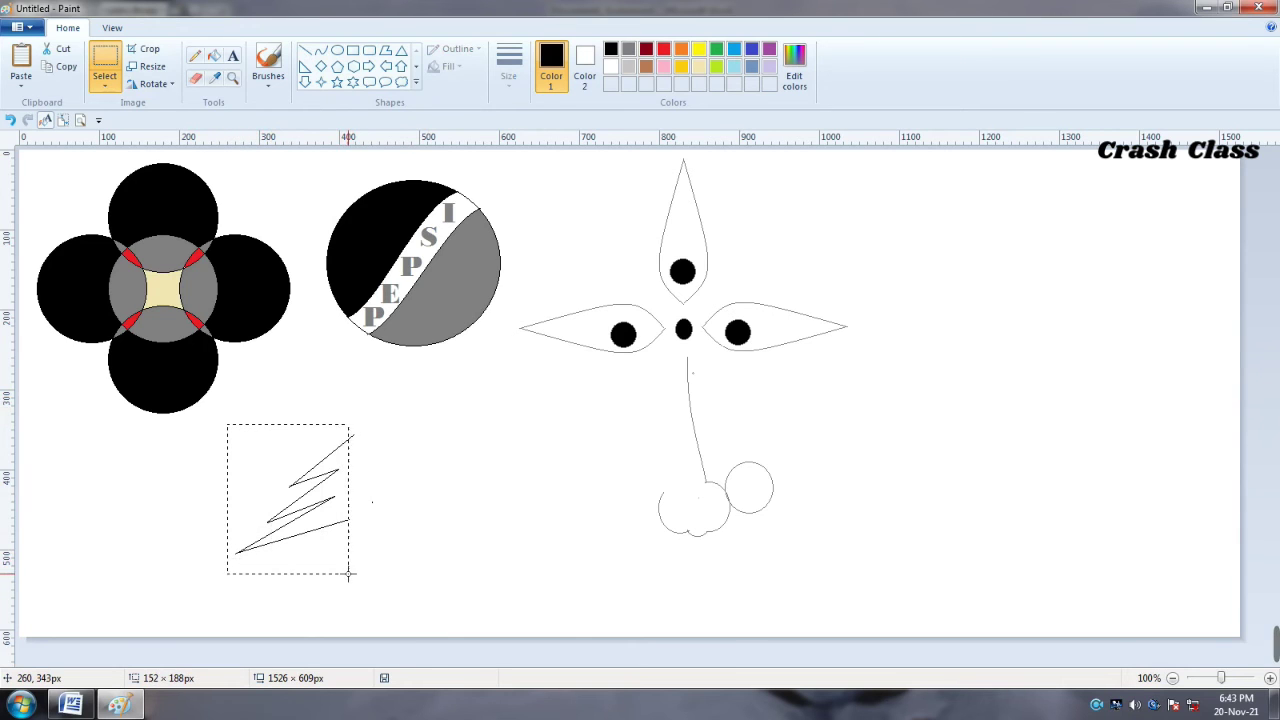
left_click_drag(353, 569, 355, 568)
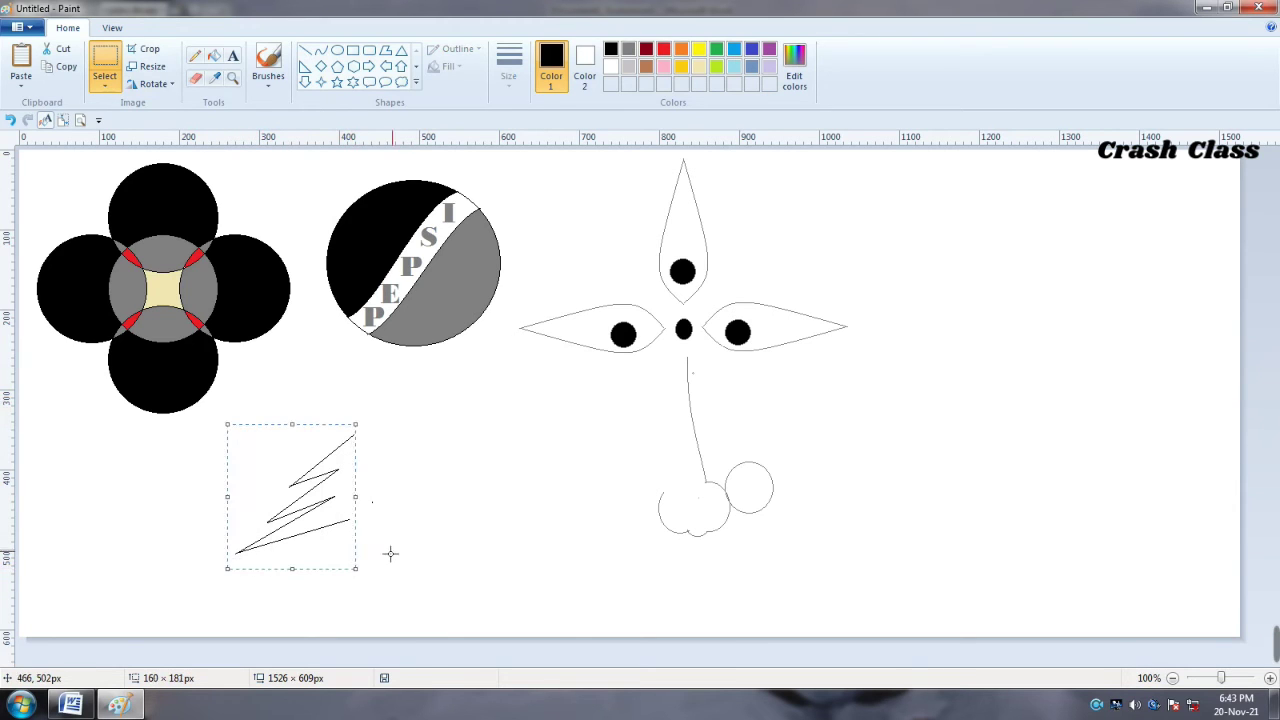
Duplicate the zigzag, flip the copy horizontally and join both halves into the tree top
right_click(334, 500)
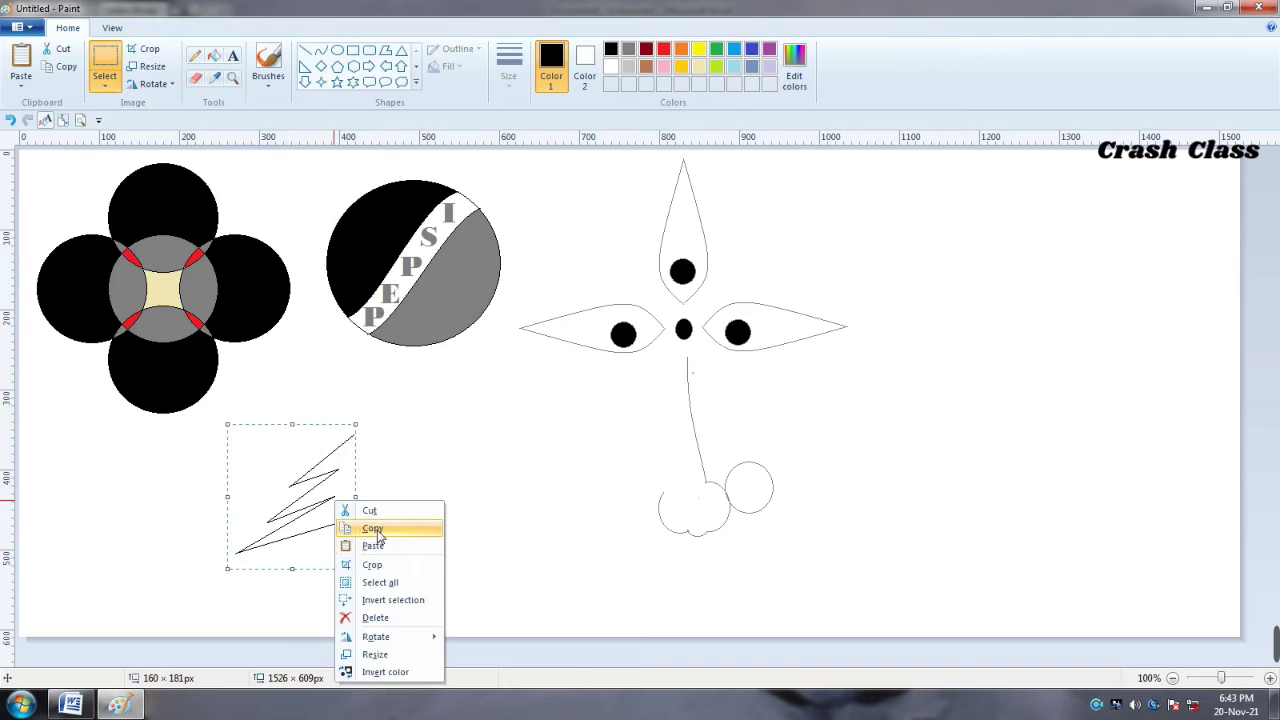
right_click(303, 510)
left_click(340, 373)
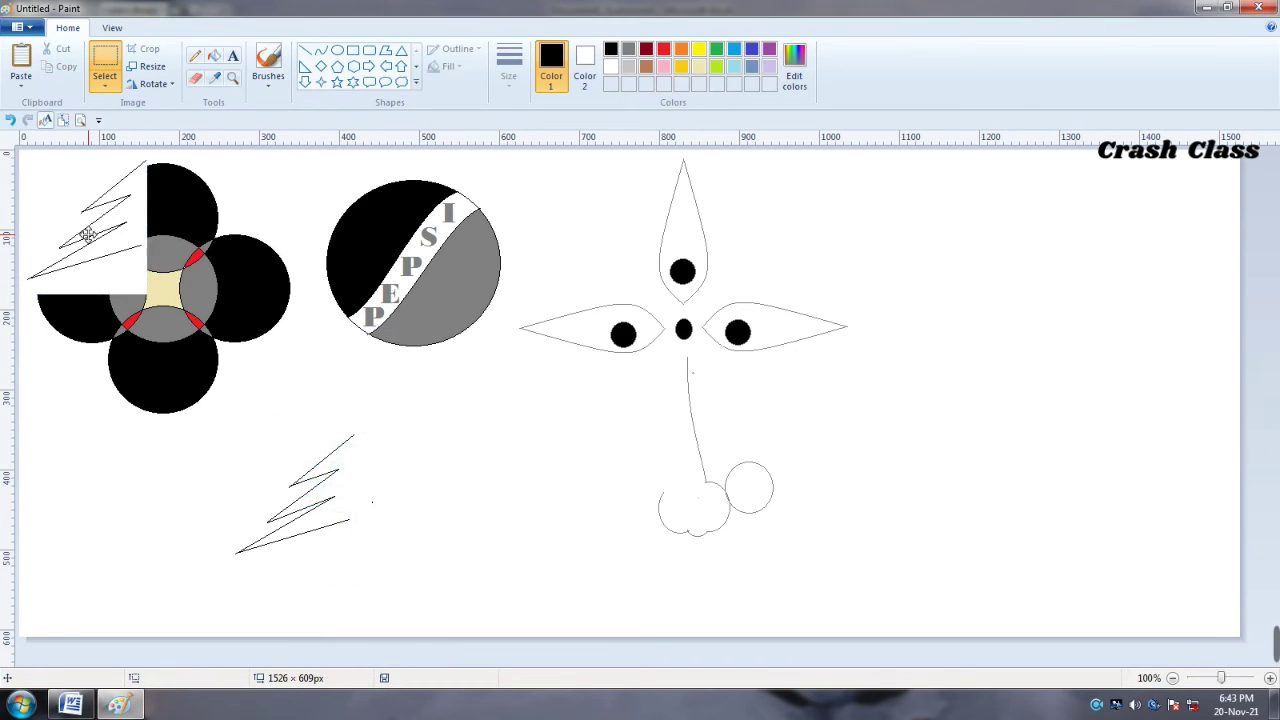
left_click_drag(91, 236, 455, 510)
right_click(455, 497)
mouse_move(496, 633)
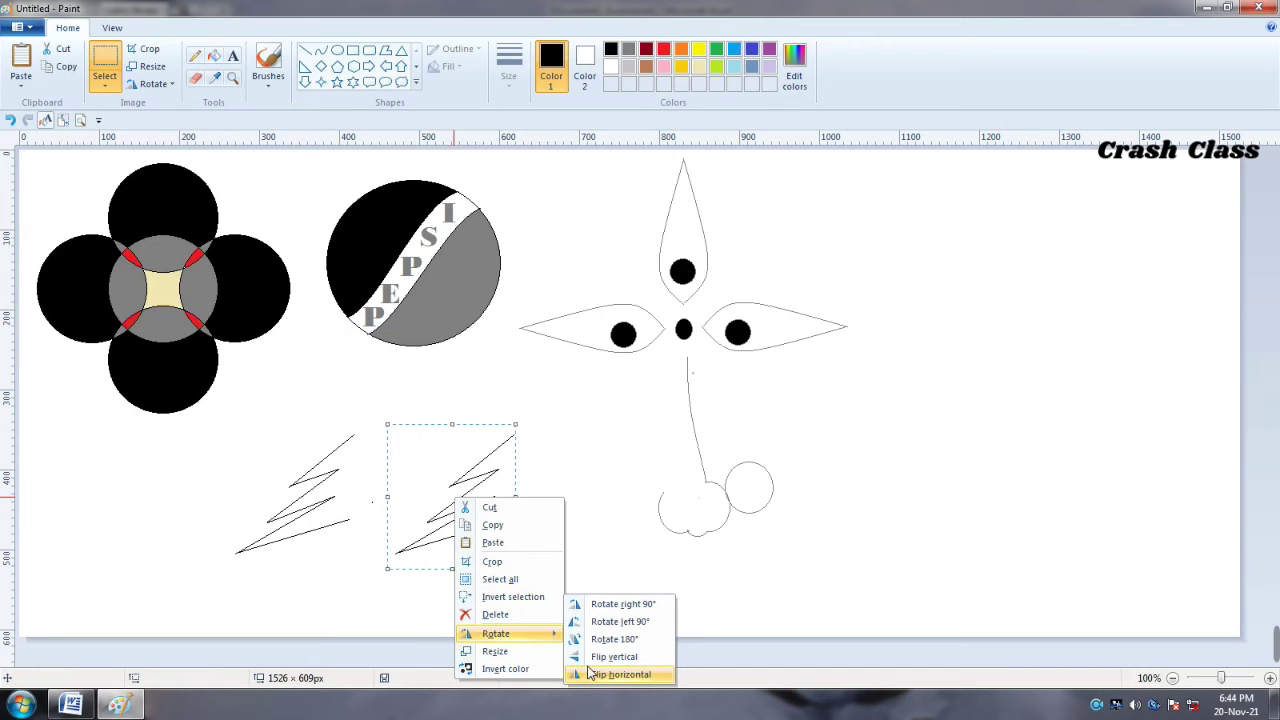
left_click(588, 675)
left_click_drag(449, 529, 431, 527)
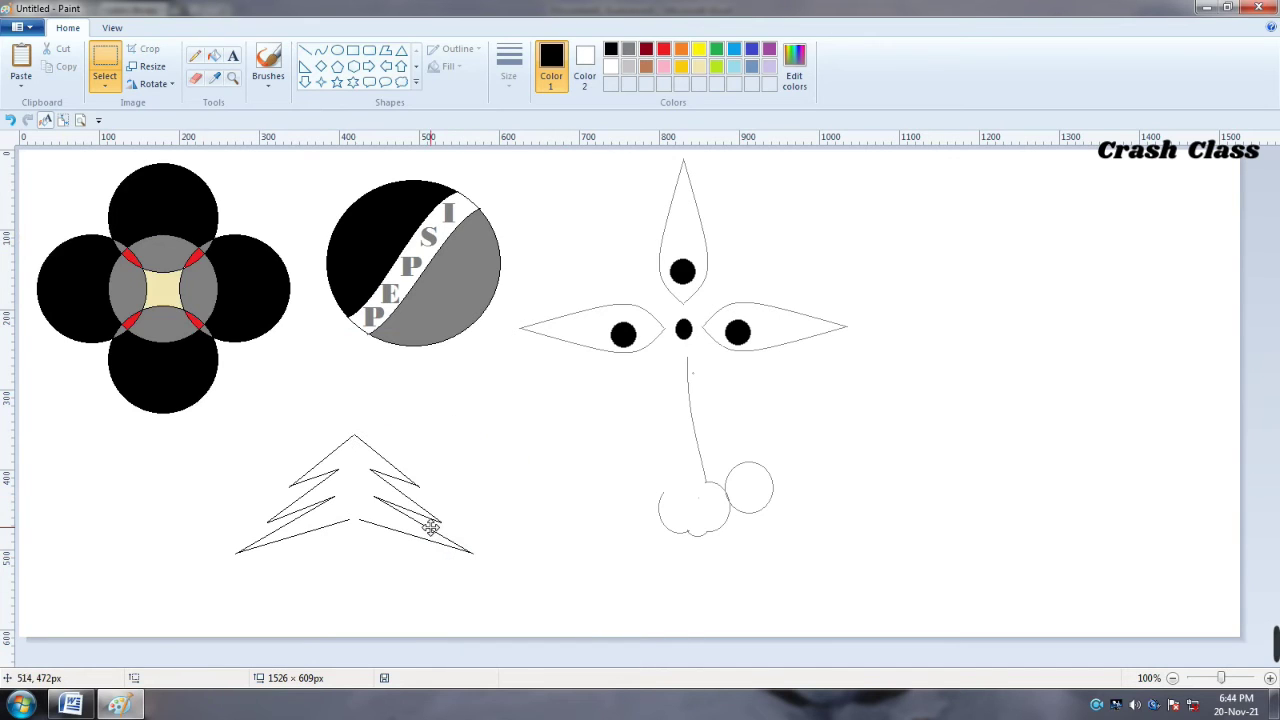
left_click(390, 308)
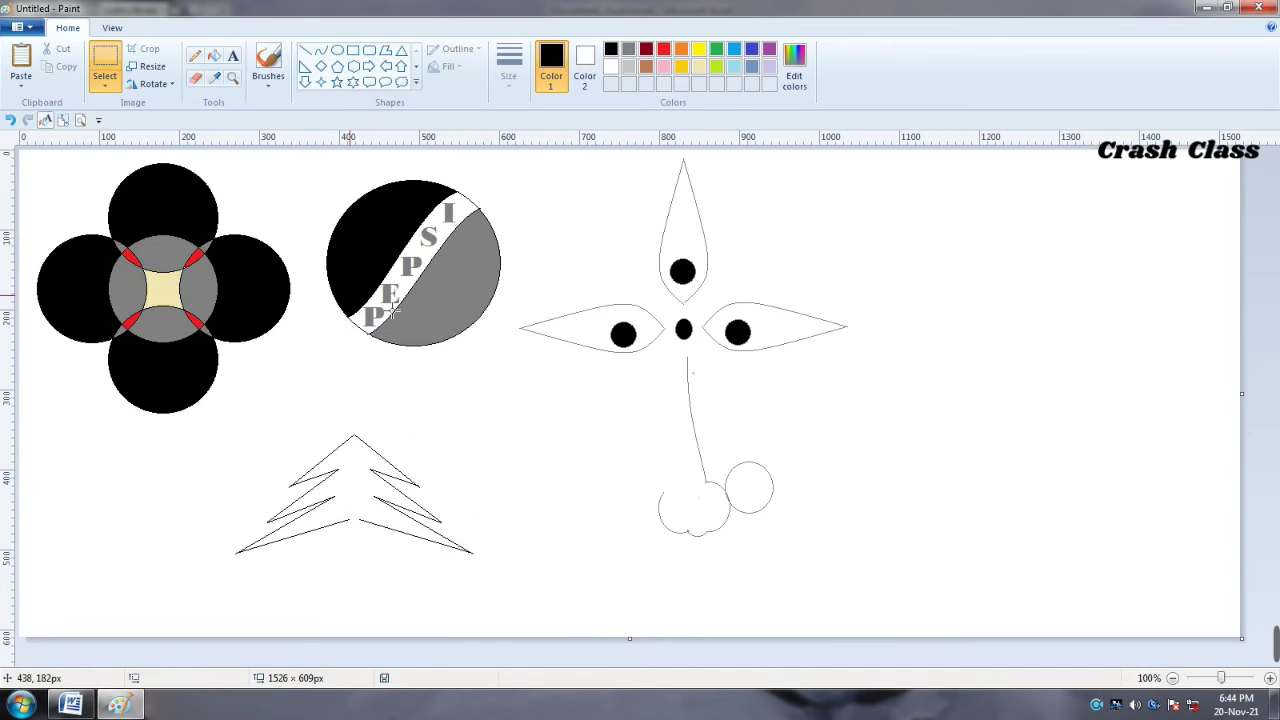
Draw a narrow rectangle trunk beneath the tree
left_click(353, 50)
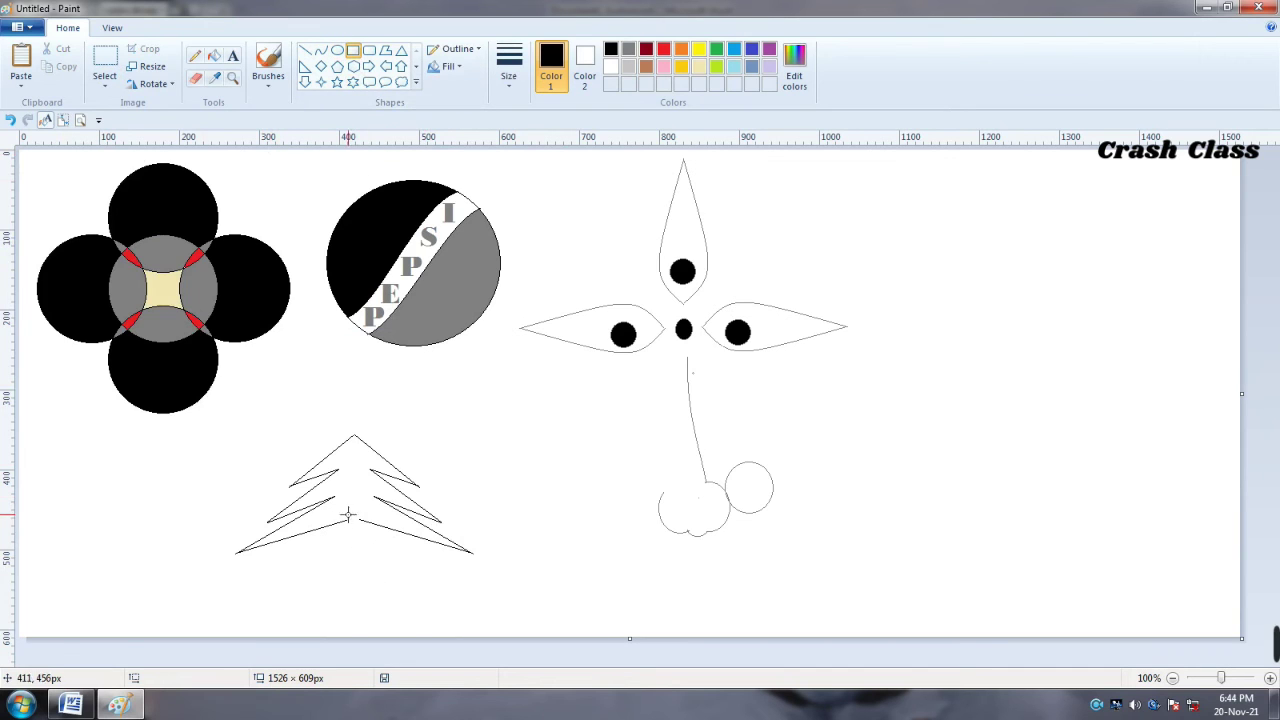
left_click_drag(349, 516, 360, 630)
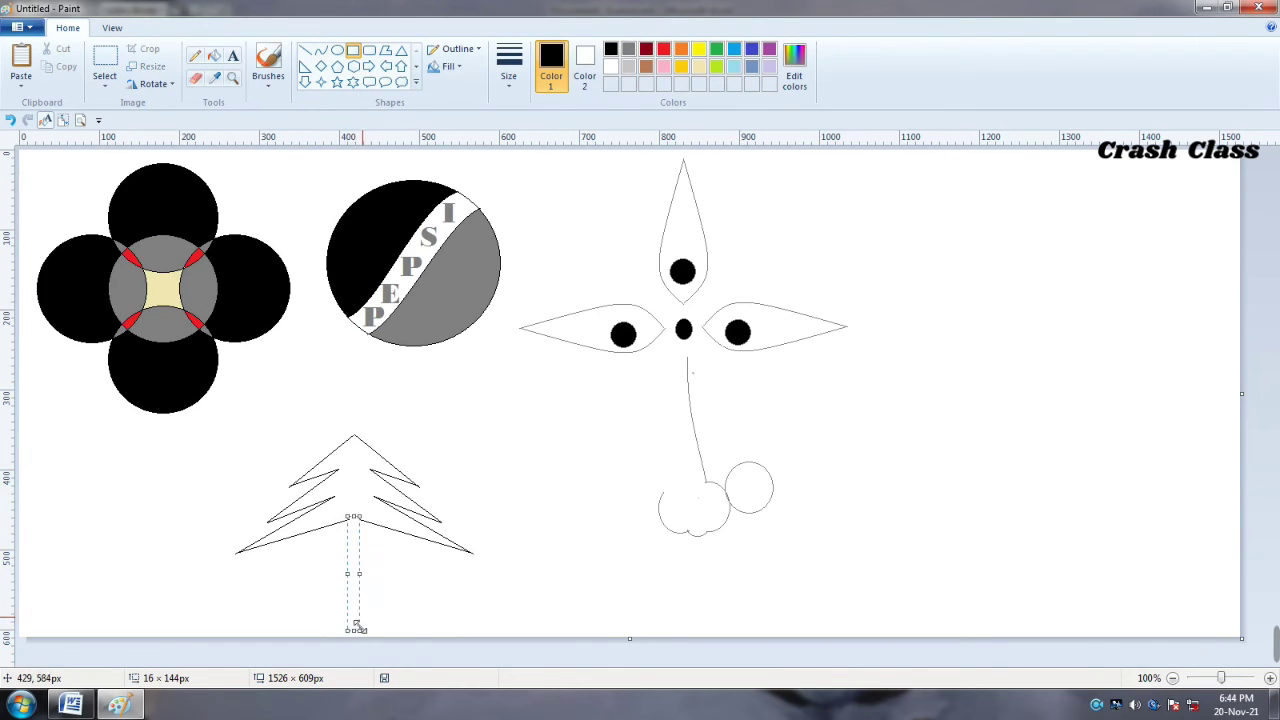
left_click(443, 561)
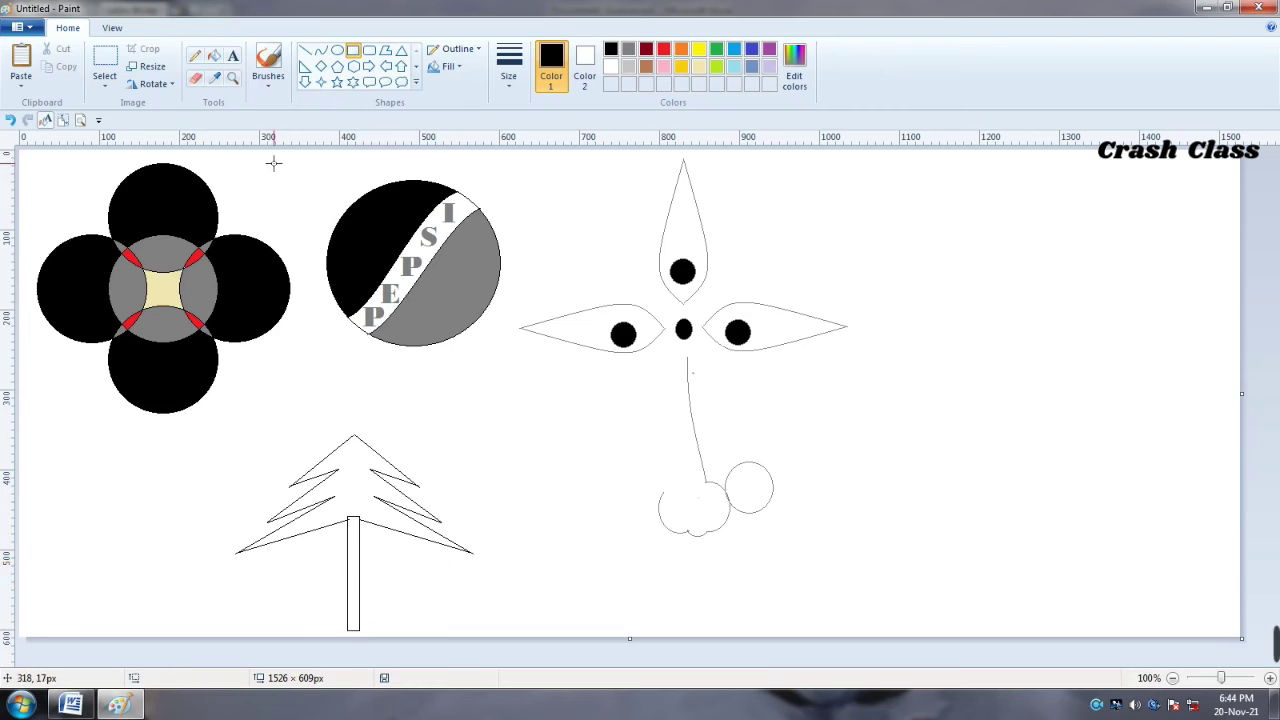
Shrink the eraser, then select the pine tree and move it left beneath the flower
left_click(200, 79)
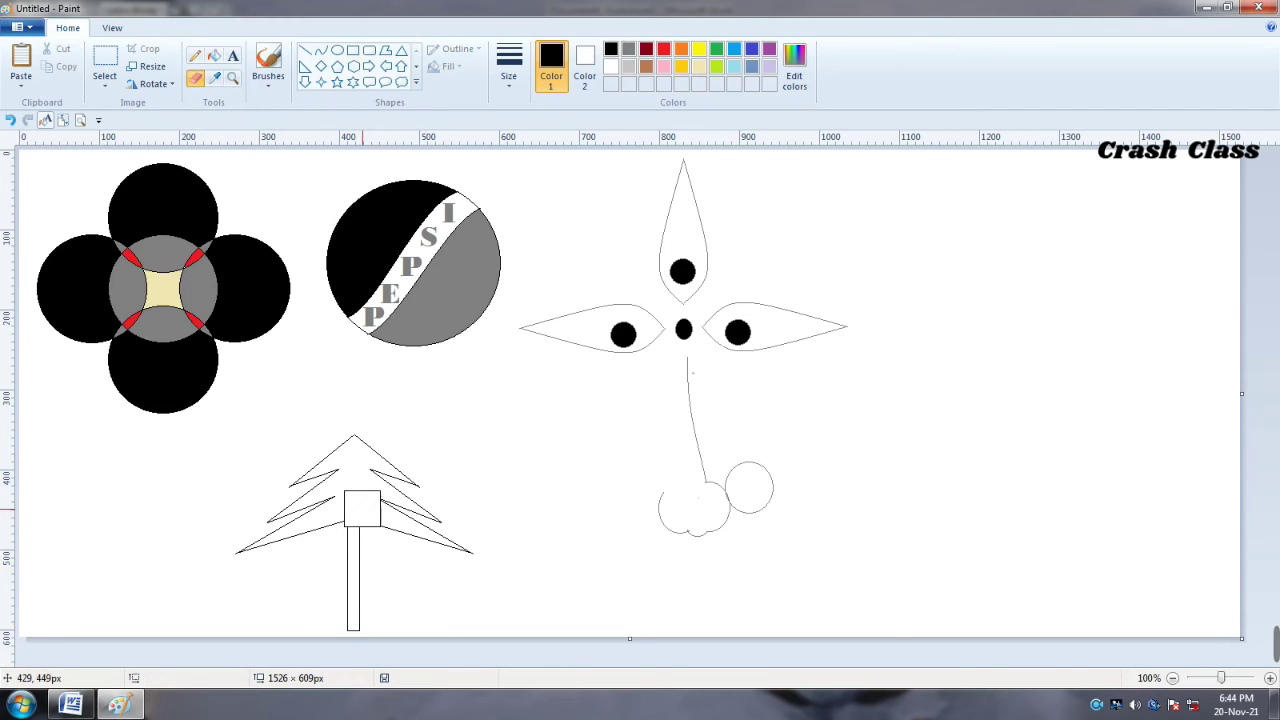
key("ctrl+minus")
key("ctrl+minus")
key("ctrl+minus")
key("ctrl+minus")
key("ctrl+minus")
key("ctrl+minus")
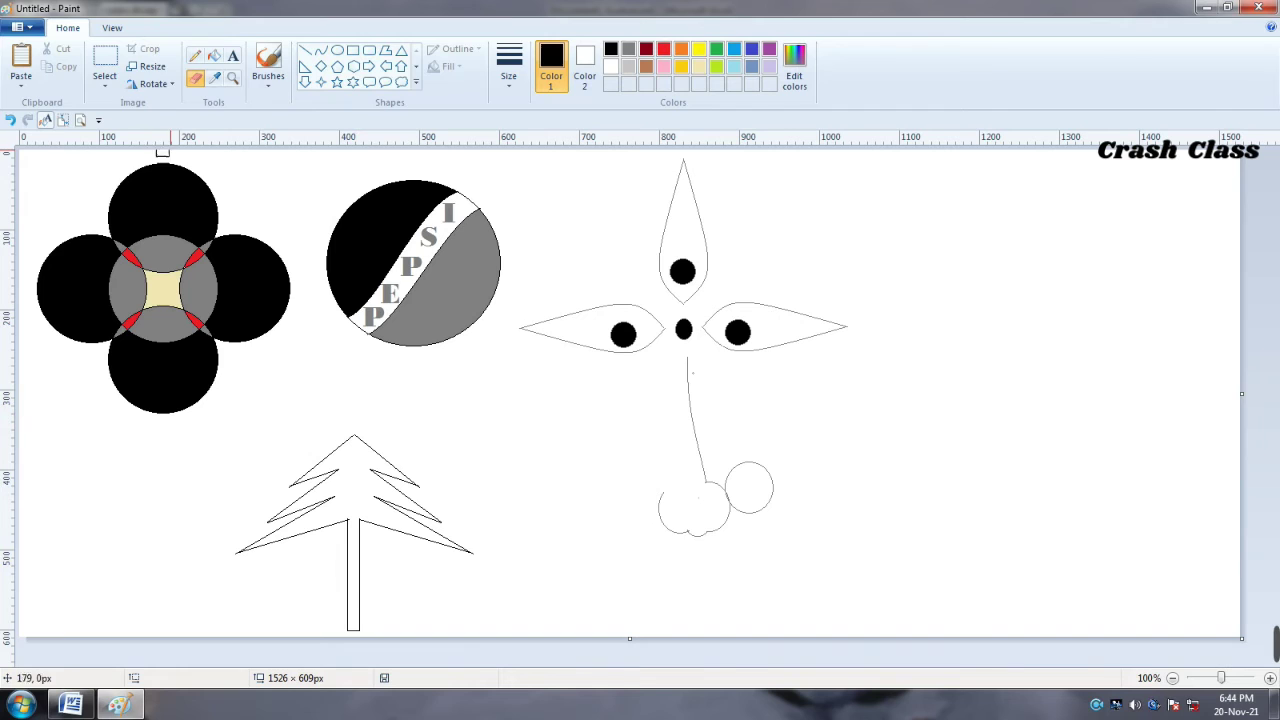
left_click(108, 65)
mouse_move(203, 427)
left_mouse_down()
mouse_move(446, 632)
mouse_move(254, 607)
mouse_move(268, 607)
left_mouse_up()
left_click(558, 458)
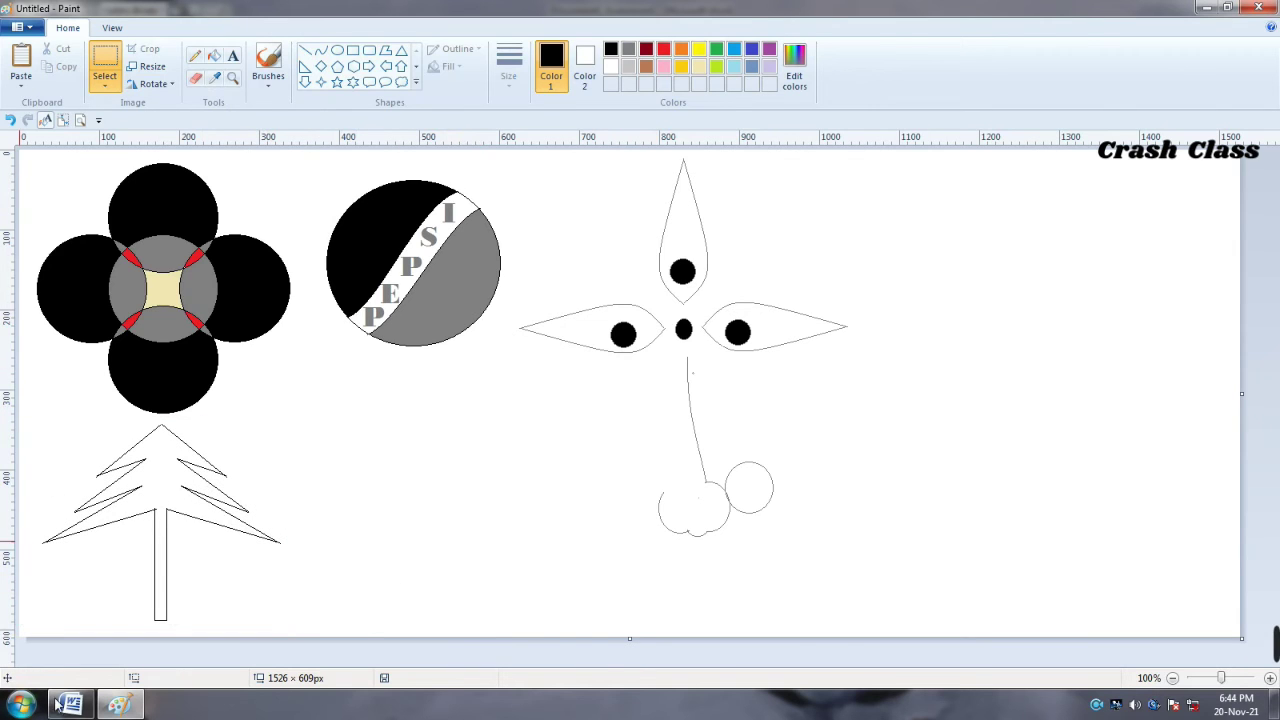
left_click(70, 705)
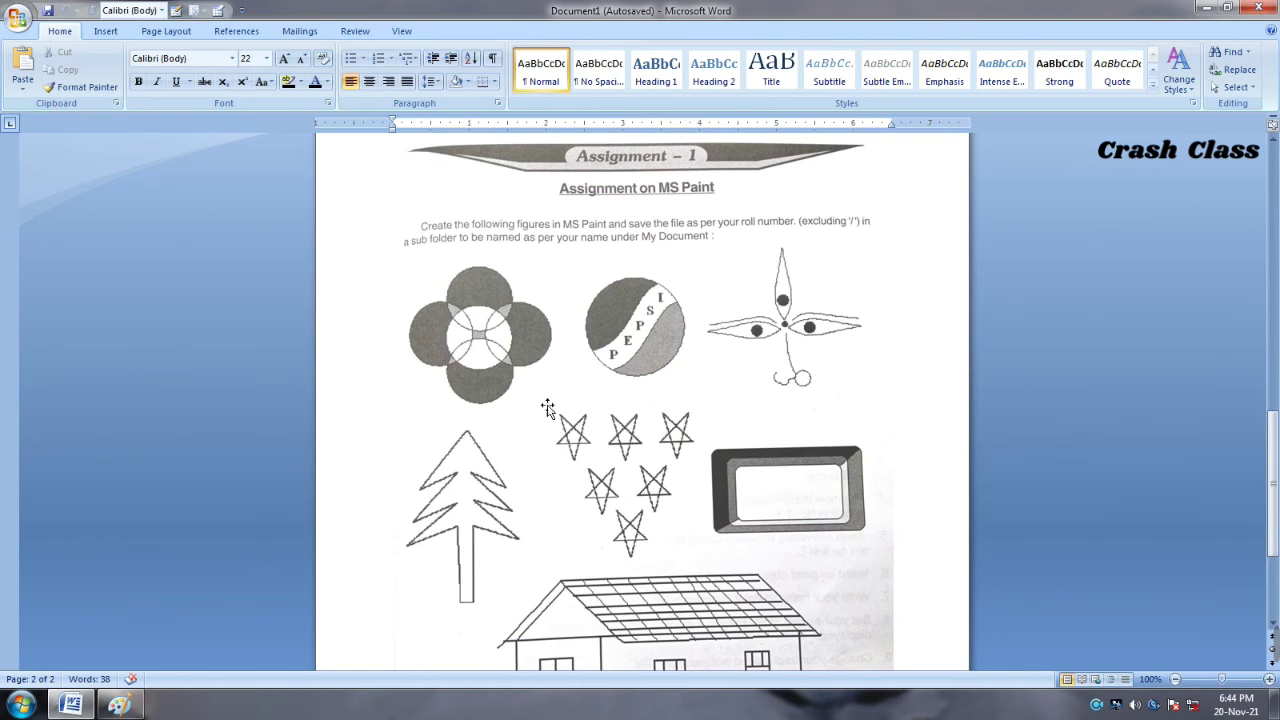
left_click(119, 705)
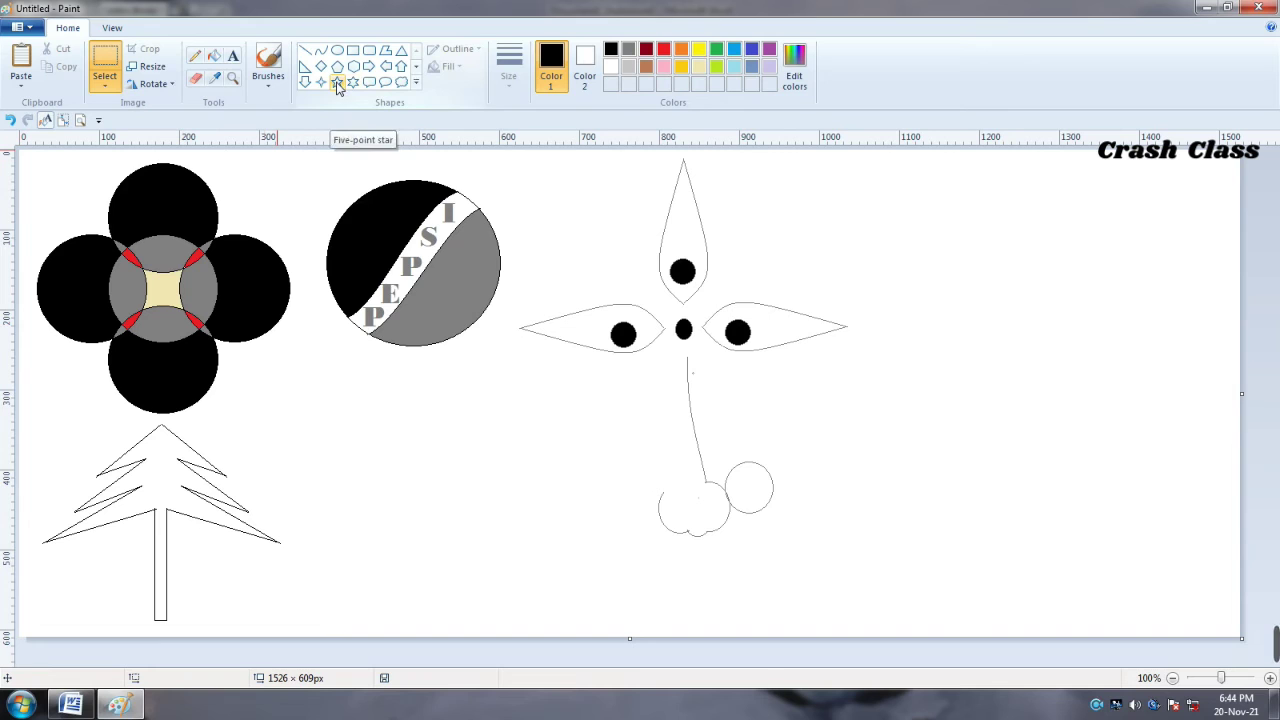
Draw a five-point star to the right of the pine tree
left_click(337, 83)
left_click_drag(291, 385, 495, 560)
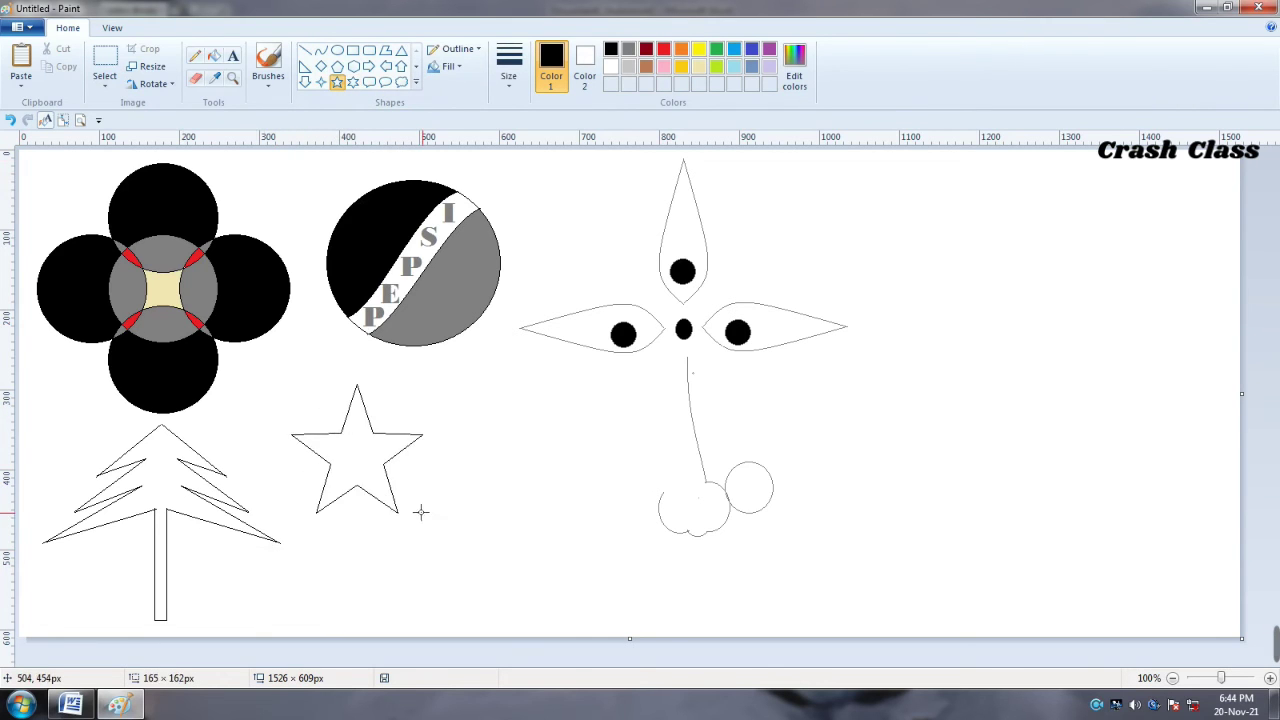
left_click_drag(388, 482, 378, 468)
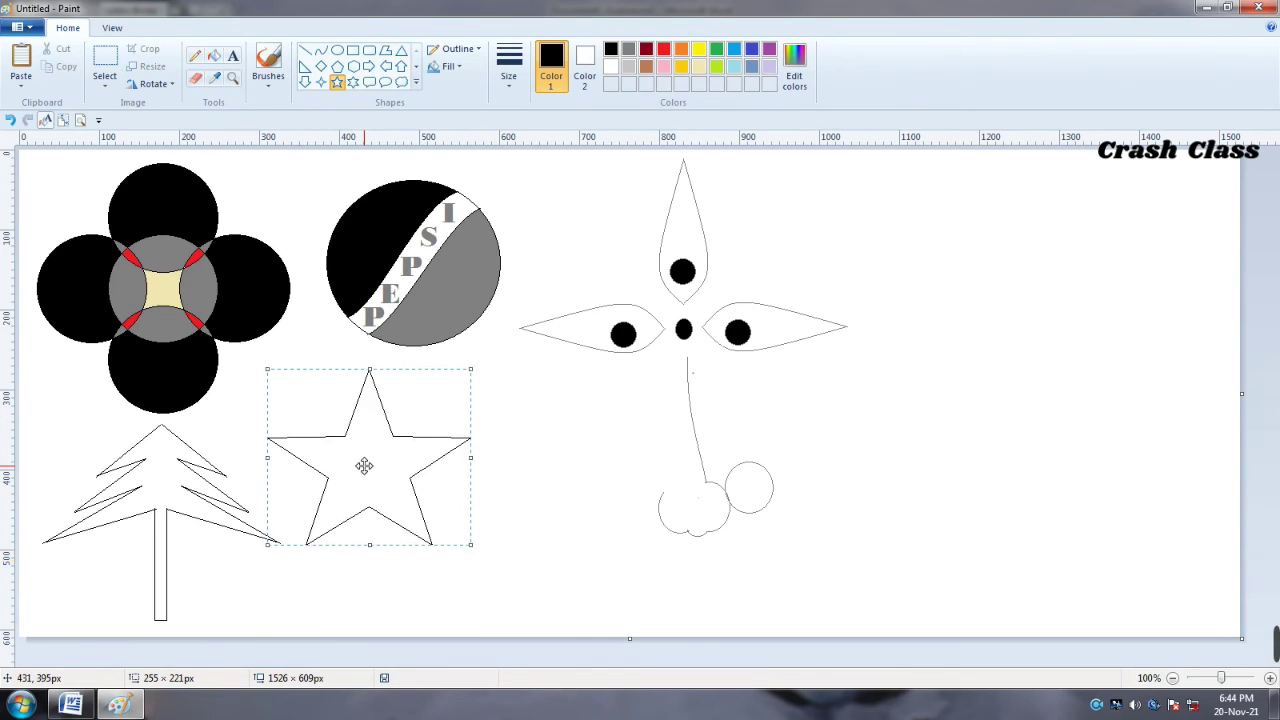
left_click(657, 461)
Draw five lines between the star's inner points to form a pentagram, then check the Word sheet
left_click(305, 50)
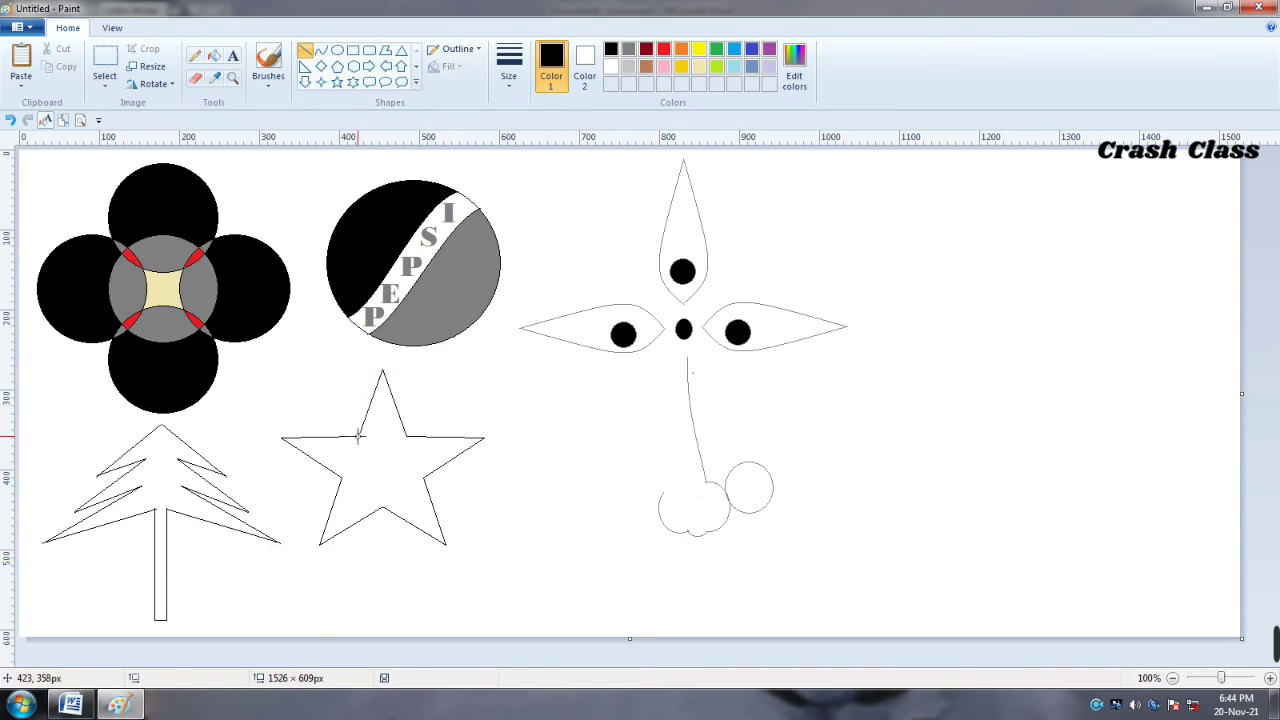
left_click_drag(358, 436, 339, 483)
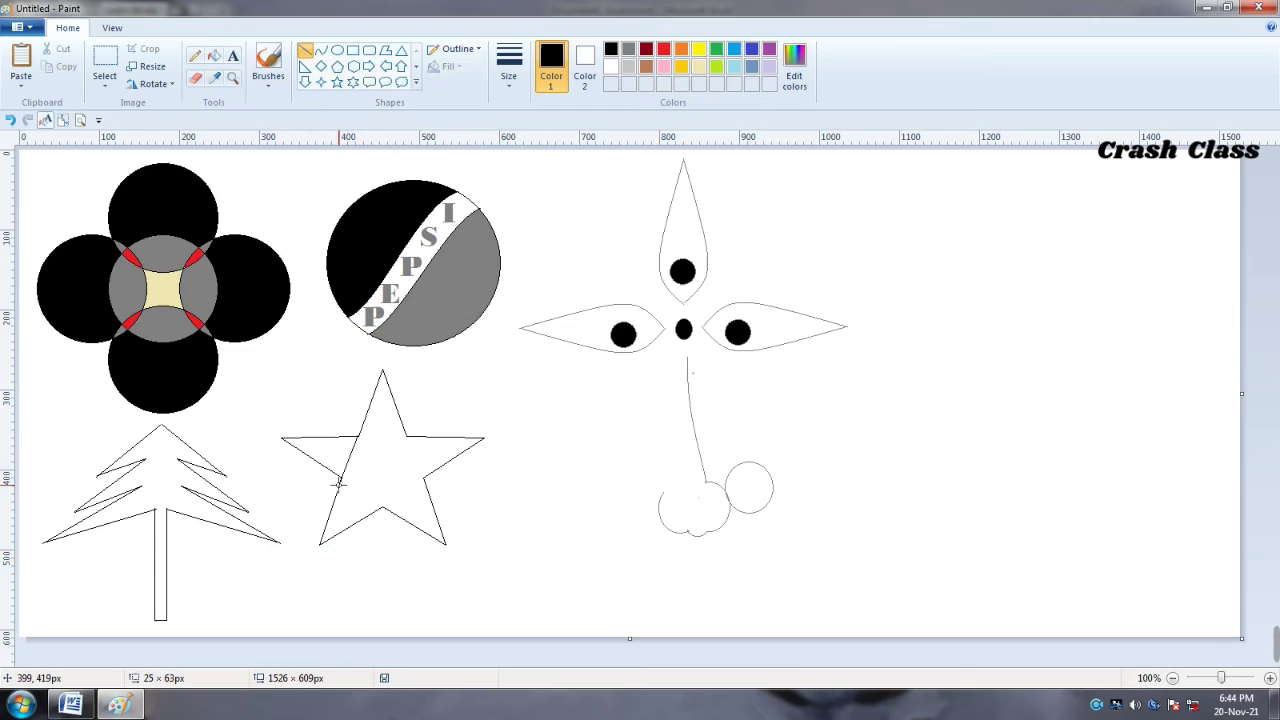
left_click(369, 468)
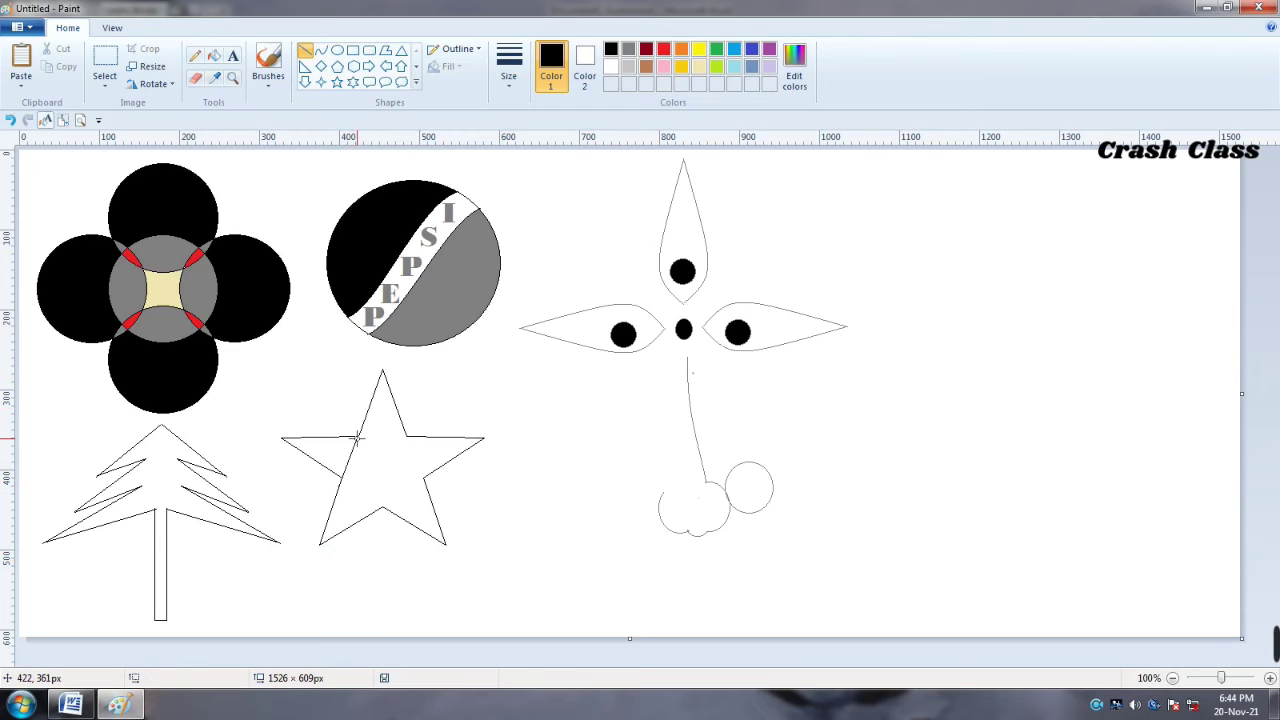
left_click_drag(358, 435, 411, 437)
left_click(413, 424)
left_click_drag(408, 437, 426, 487)
left_click(438, 489)
left_click_drag(383, 509, 425, 471)
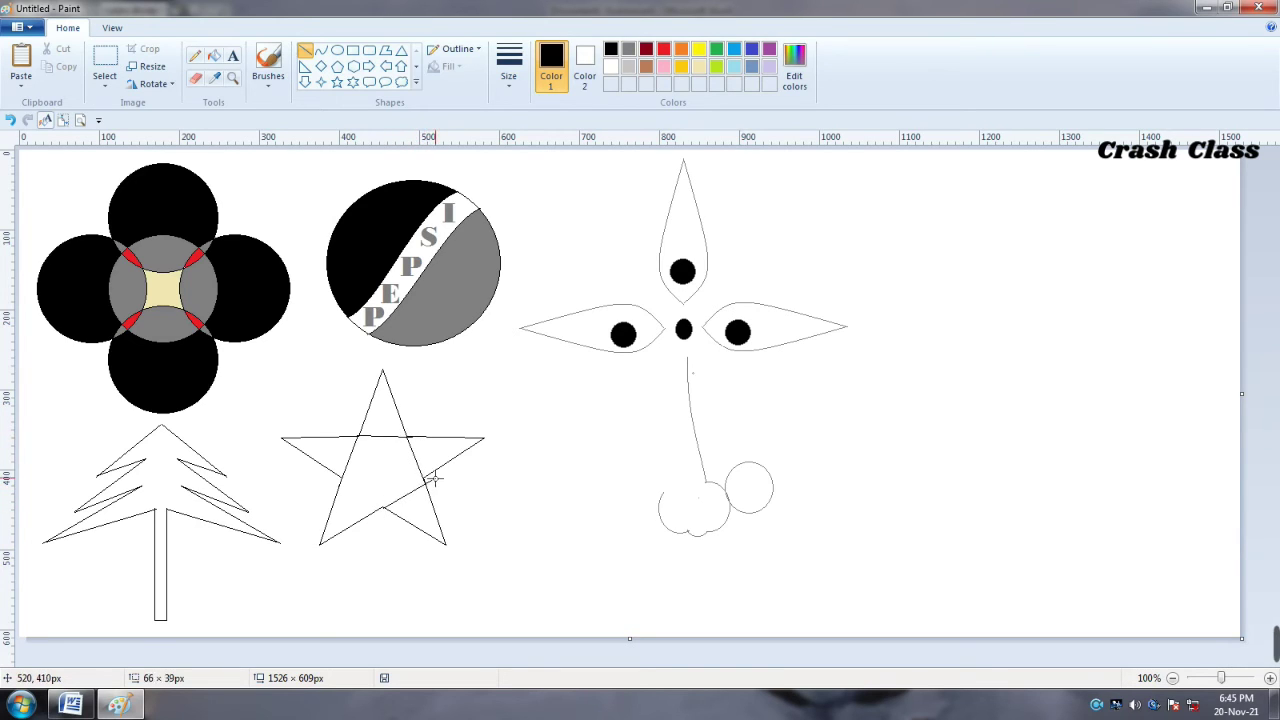
left_click(420, 476)
mouse_move(340, 476)
left_mouse_down()
mouse_move(397, 515)
mouse_move(385, 509)
left_mouse_up()
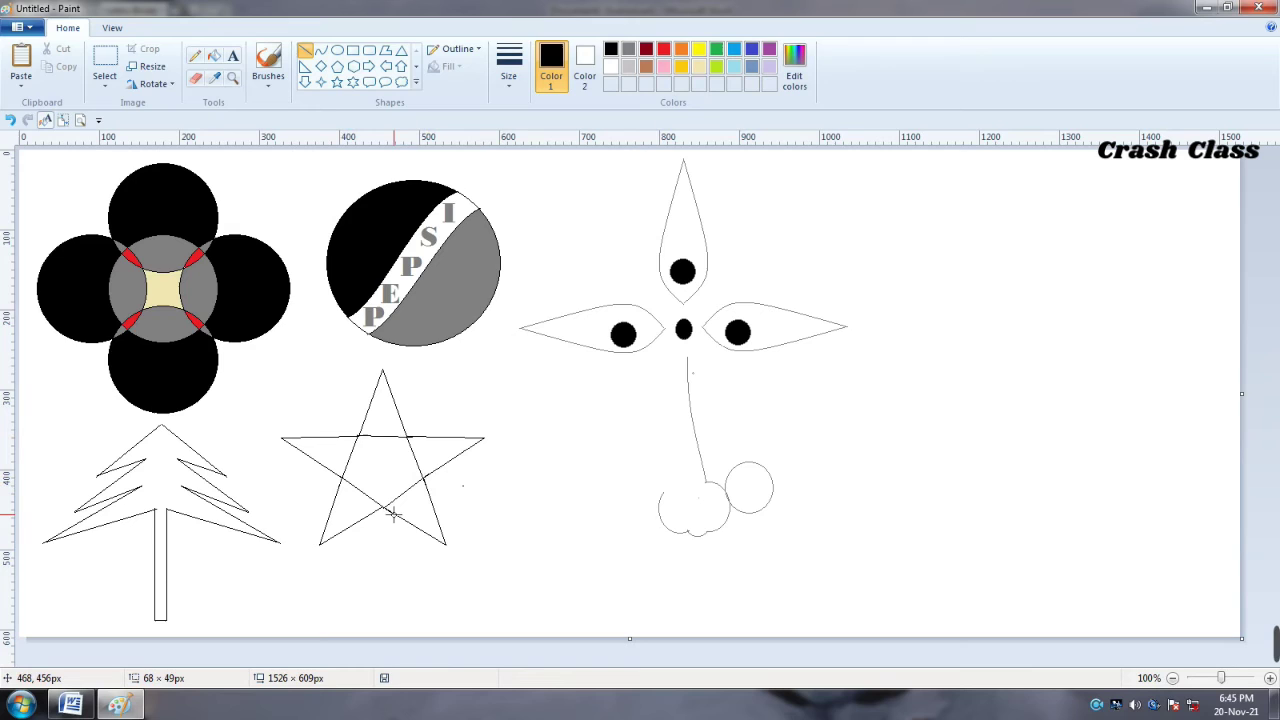
left_click(483, 513)
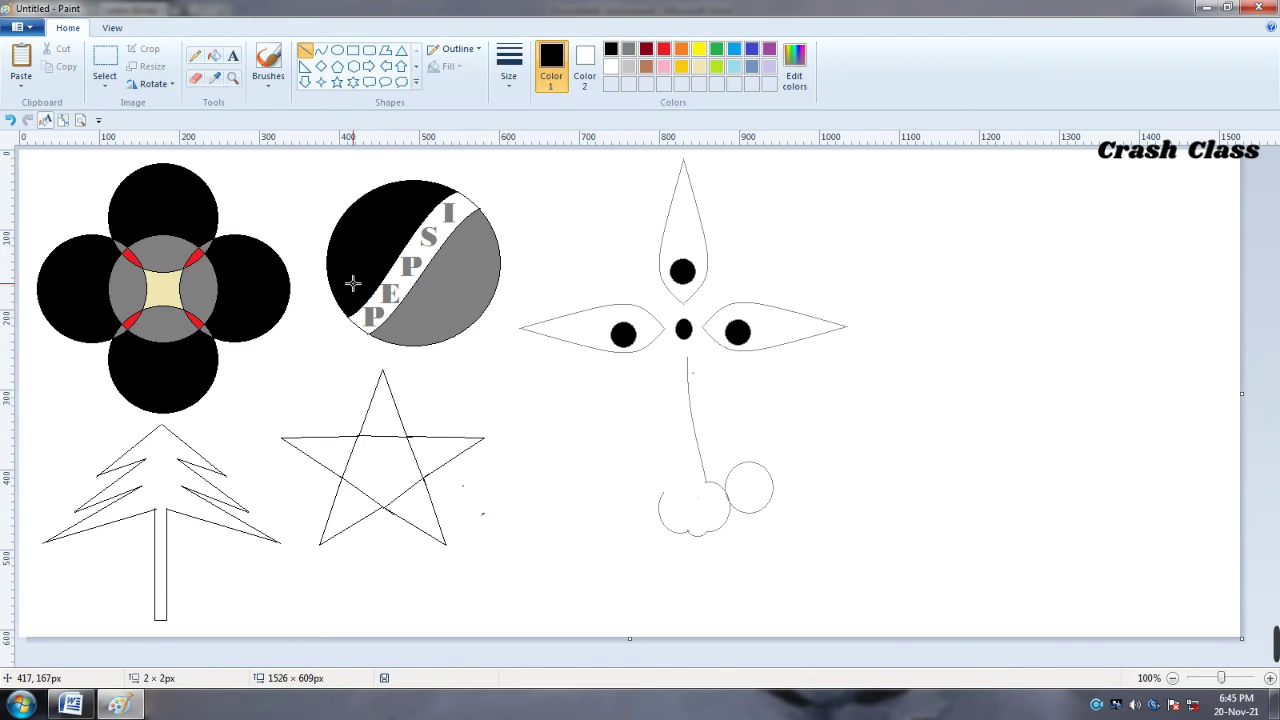
left_click(71, 705)
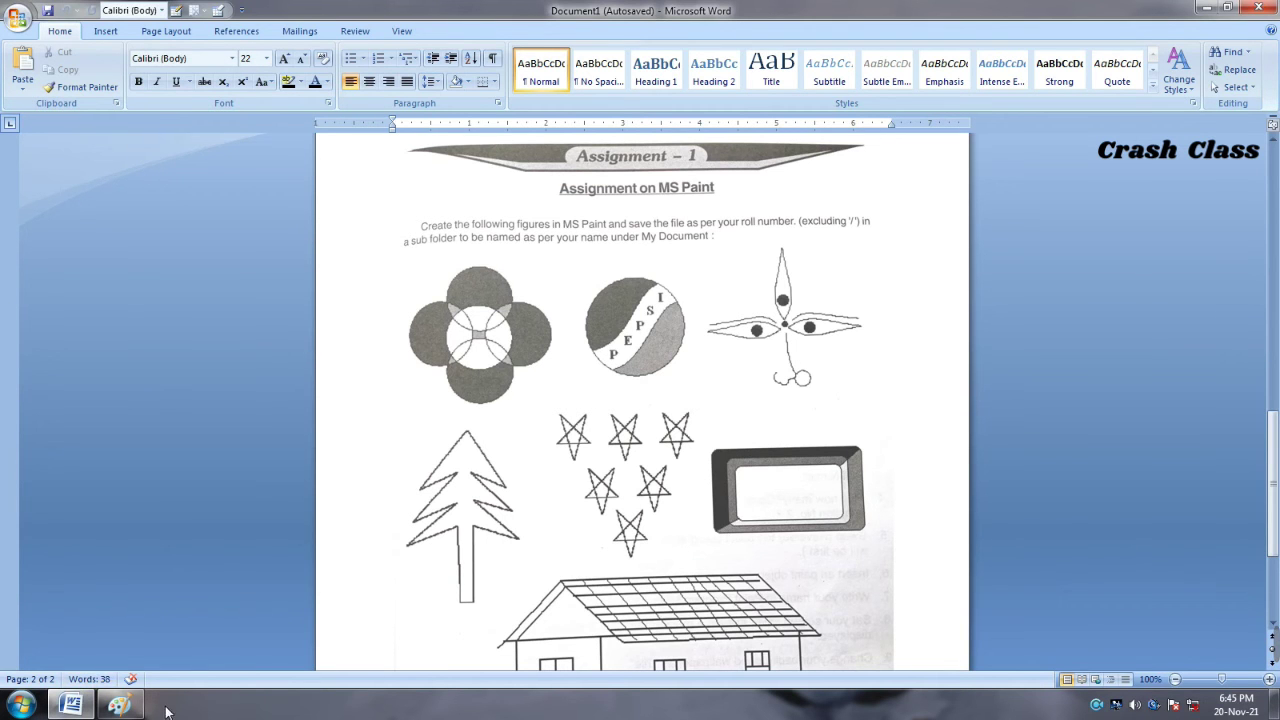
left_click(119, 705)
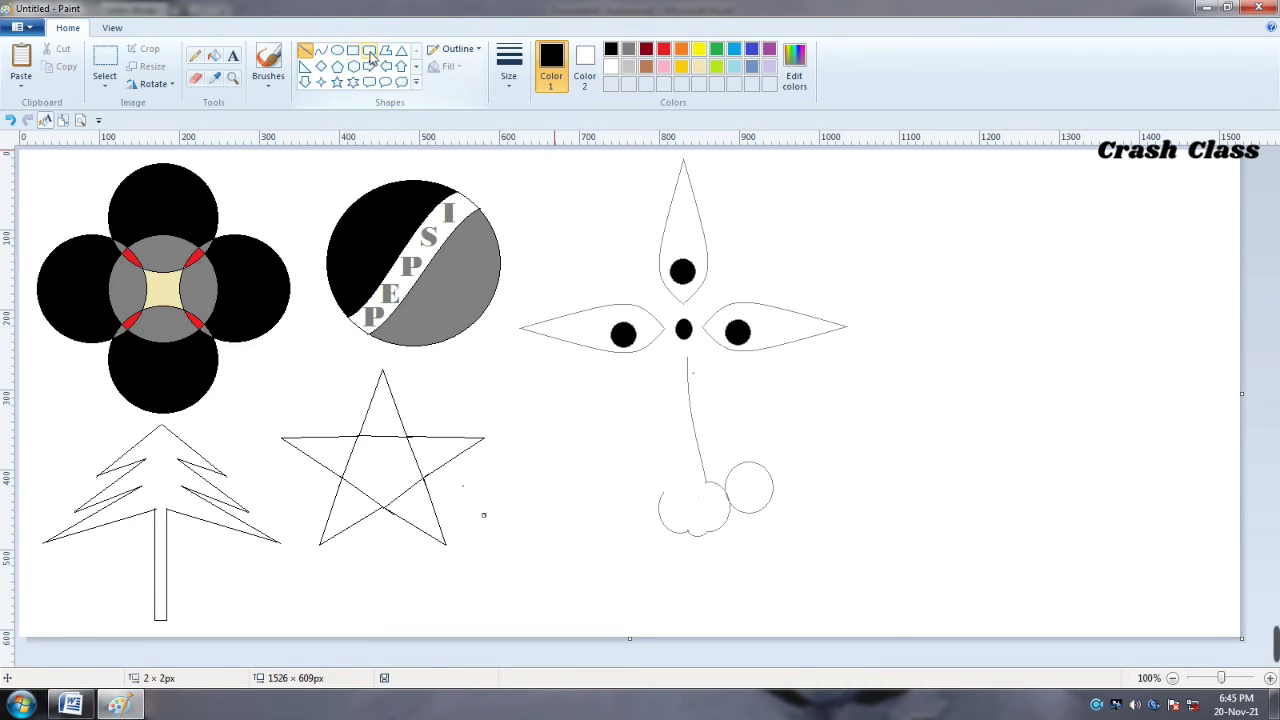
left_click(70, 704)
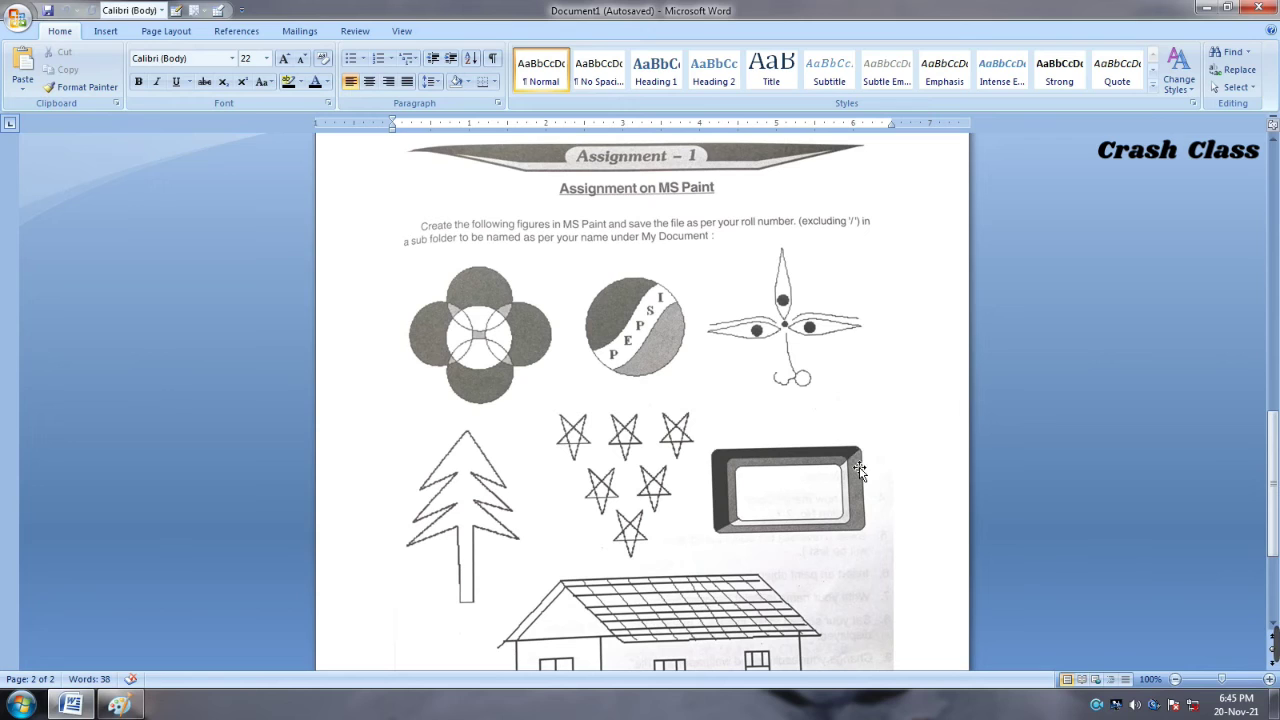
left_click(119, 704)
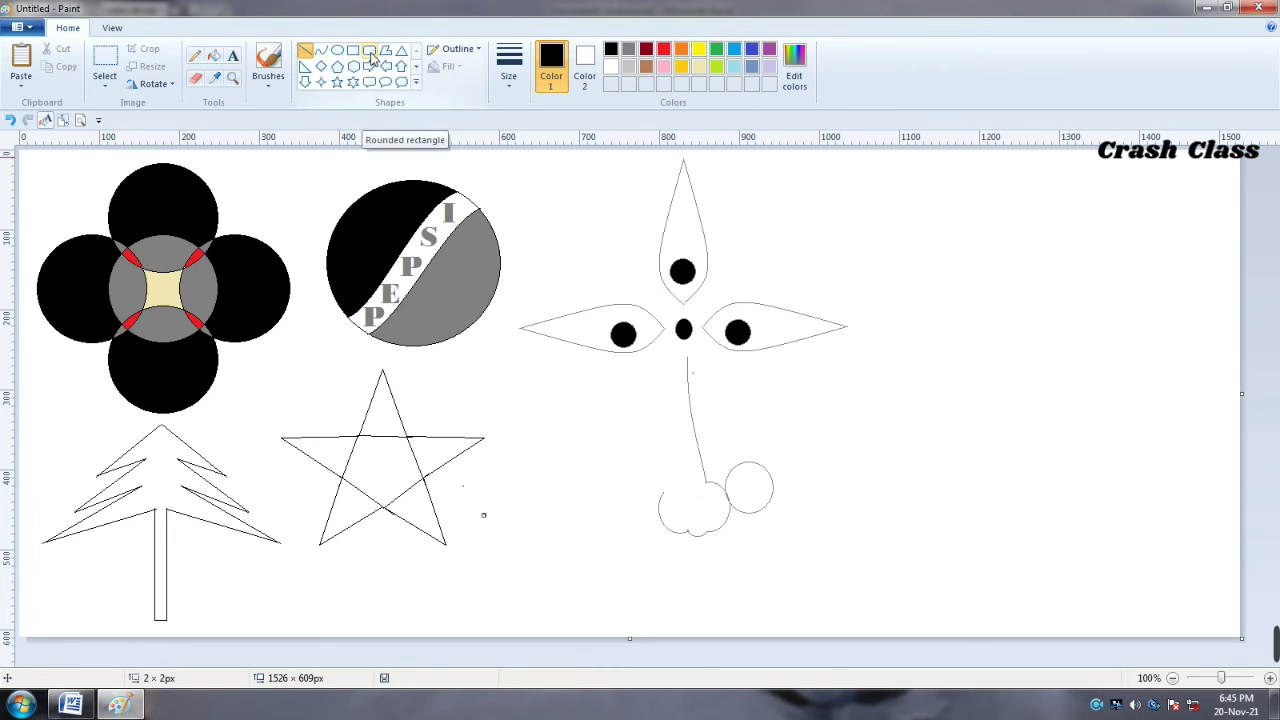
Draw four nested rounded rectangles at the upper right of the canvas
left_click(370, 53)
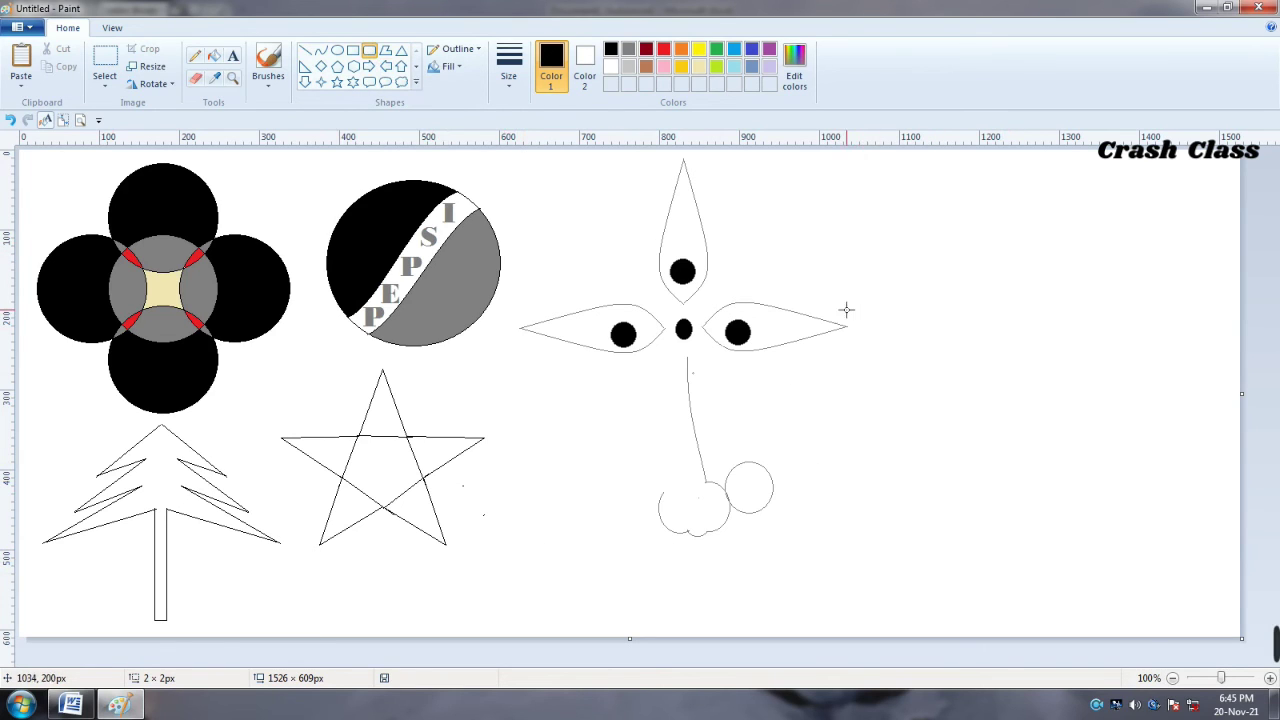
left_click_drag(912, 197, 1140, 353)
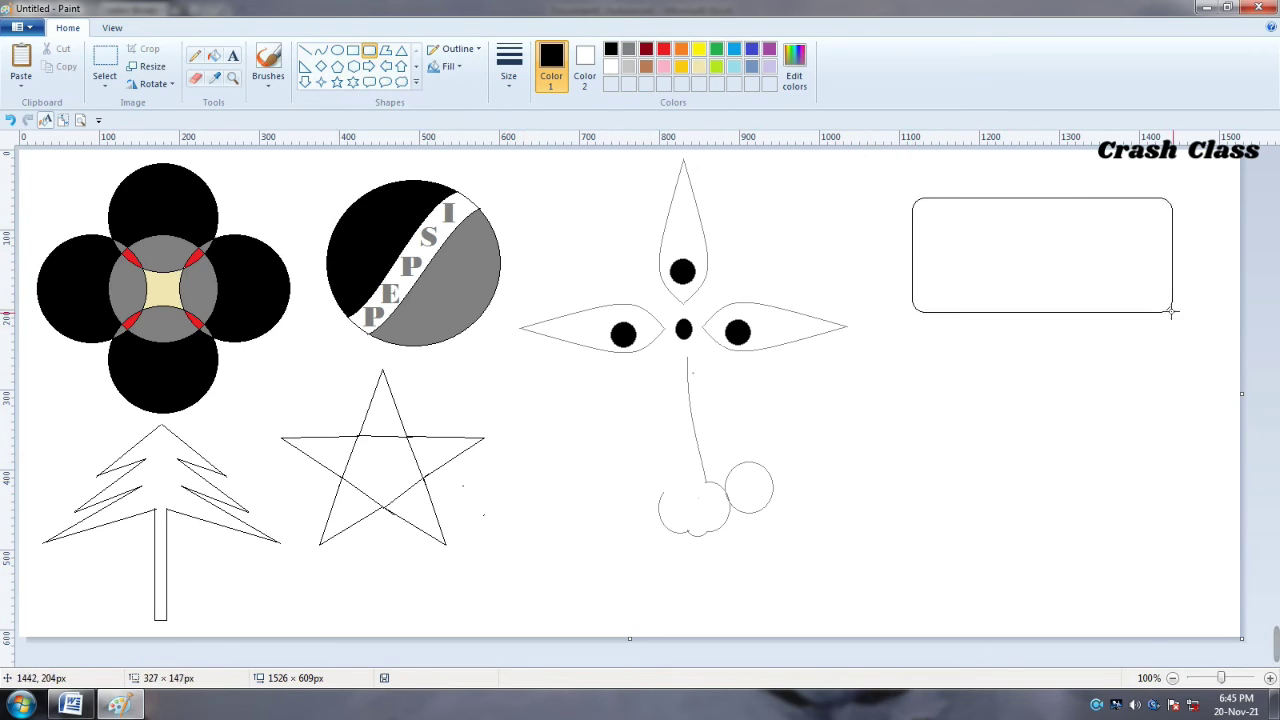
left_click(950, 210)
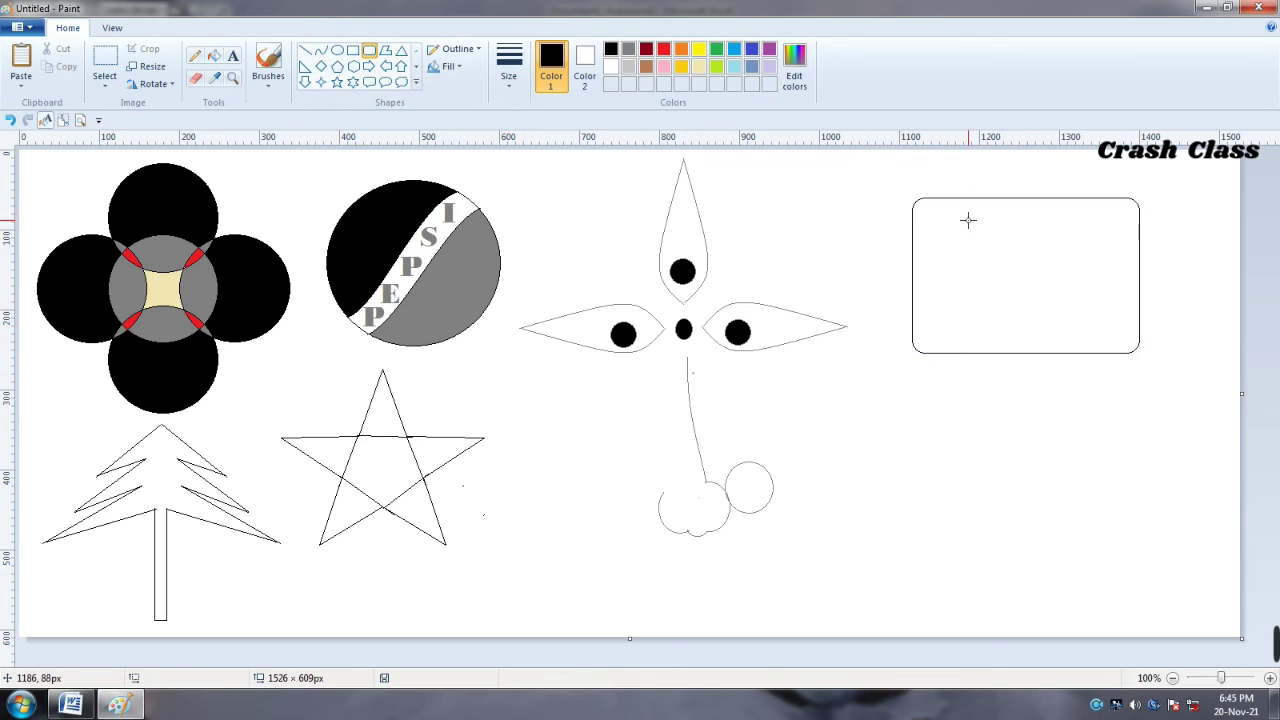
left_click_drag(930, 215, 1125, 340)
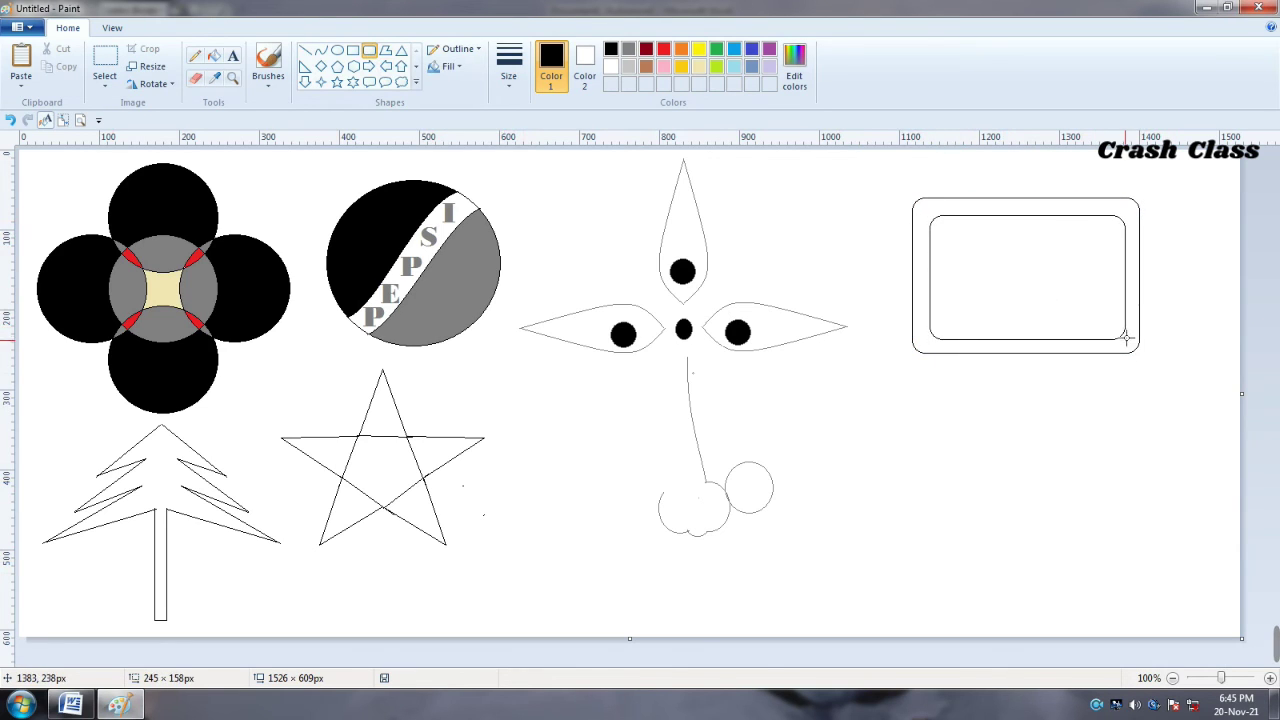
left_click(1069, 268)
left_click_drag(956, 240, 1105, 330)
left_click(1035, 258)
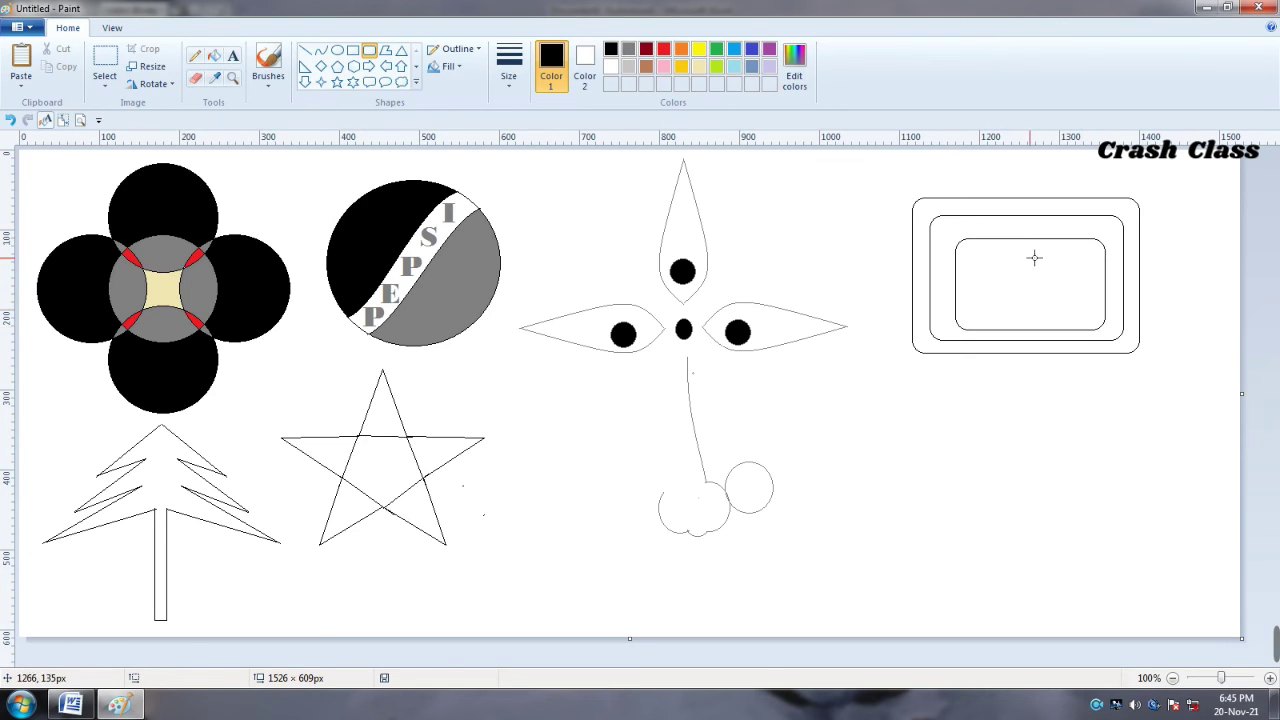
left_click_drag(983, 262, 1092, 318)
left_click(1165, 314)
Add a diagonal top-right connector, a horizontal left-side line and a vertical bottom line
left_click(305, 50)
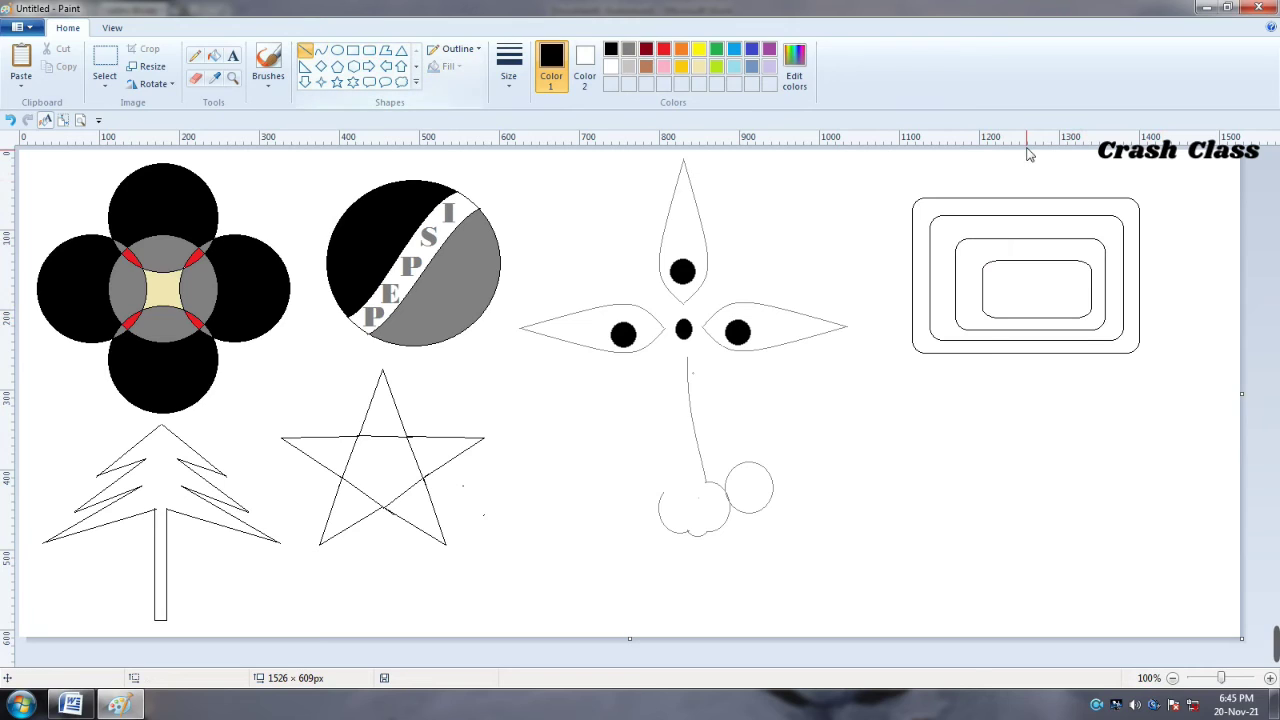
left_click_drag(1134, 201, 1090, 262)
left_click_drag(911, 288, 983, 289)
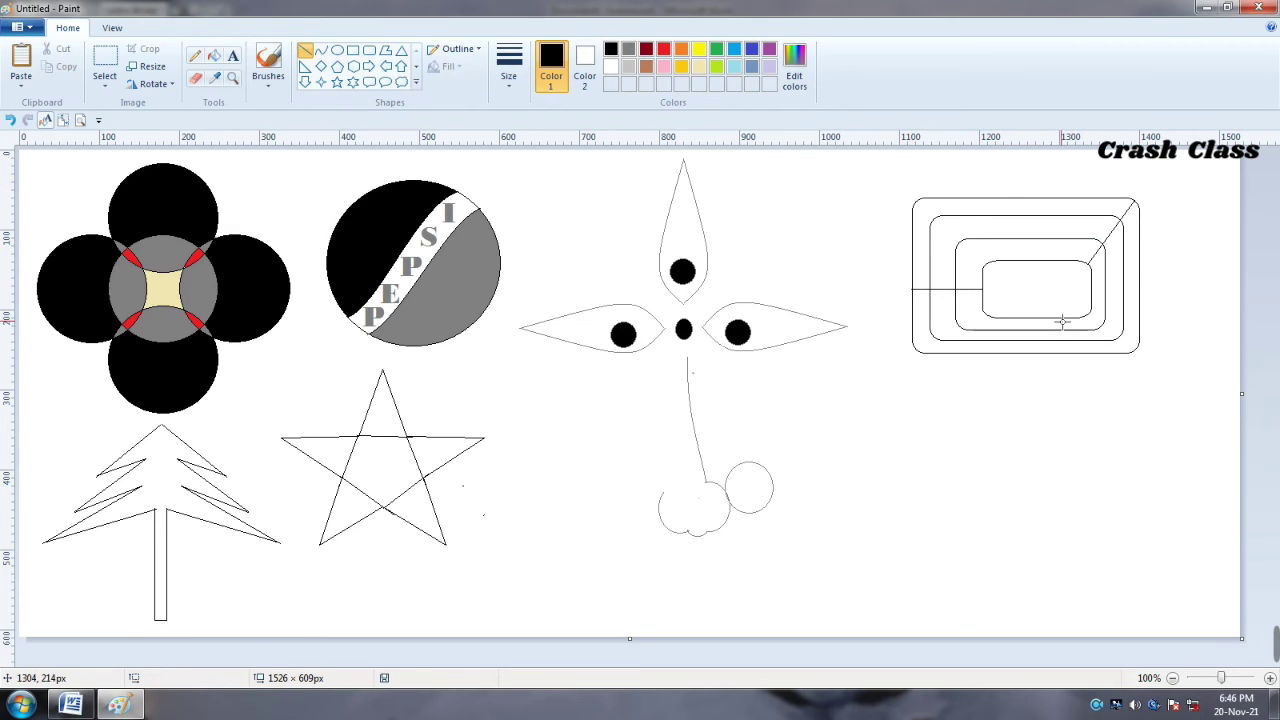
left_click_drag(1041, 318, 1043, 353)
left_click(1186, 300)
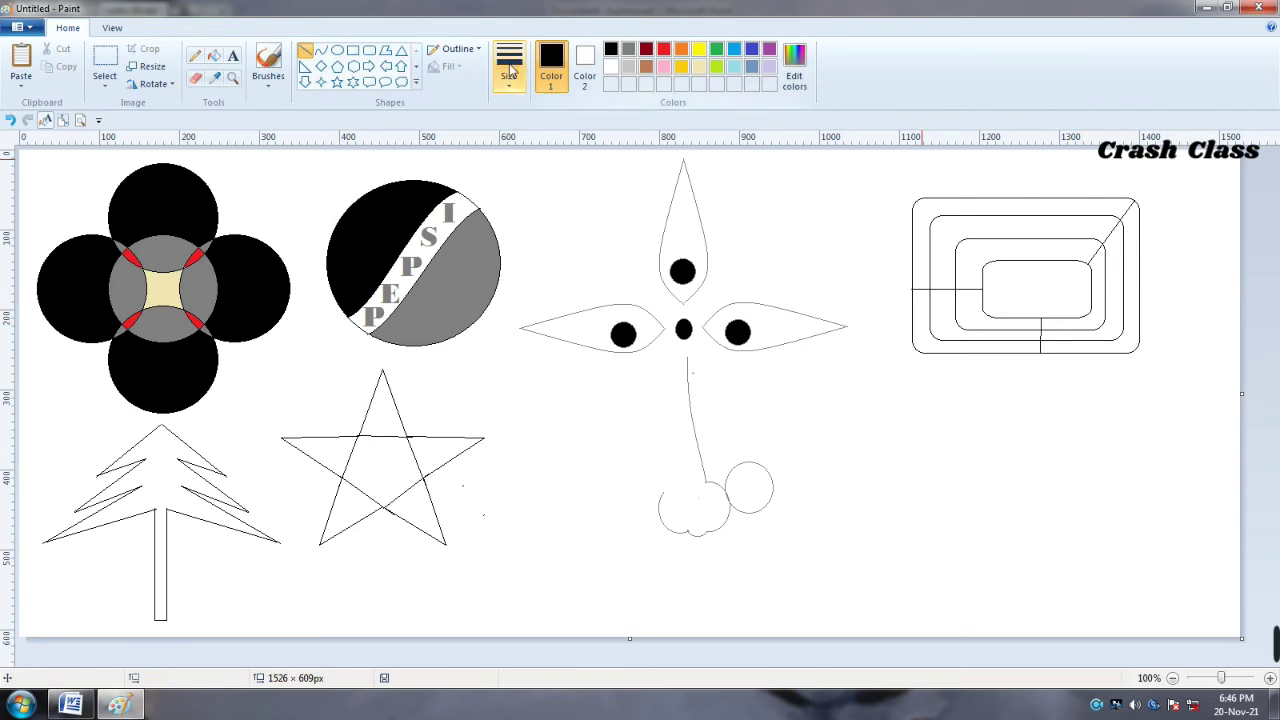
Fill the frame's outer band, innermost rectangle and inner bands with black
left_click(214, 56)
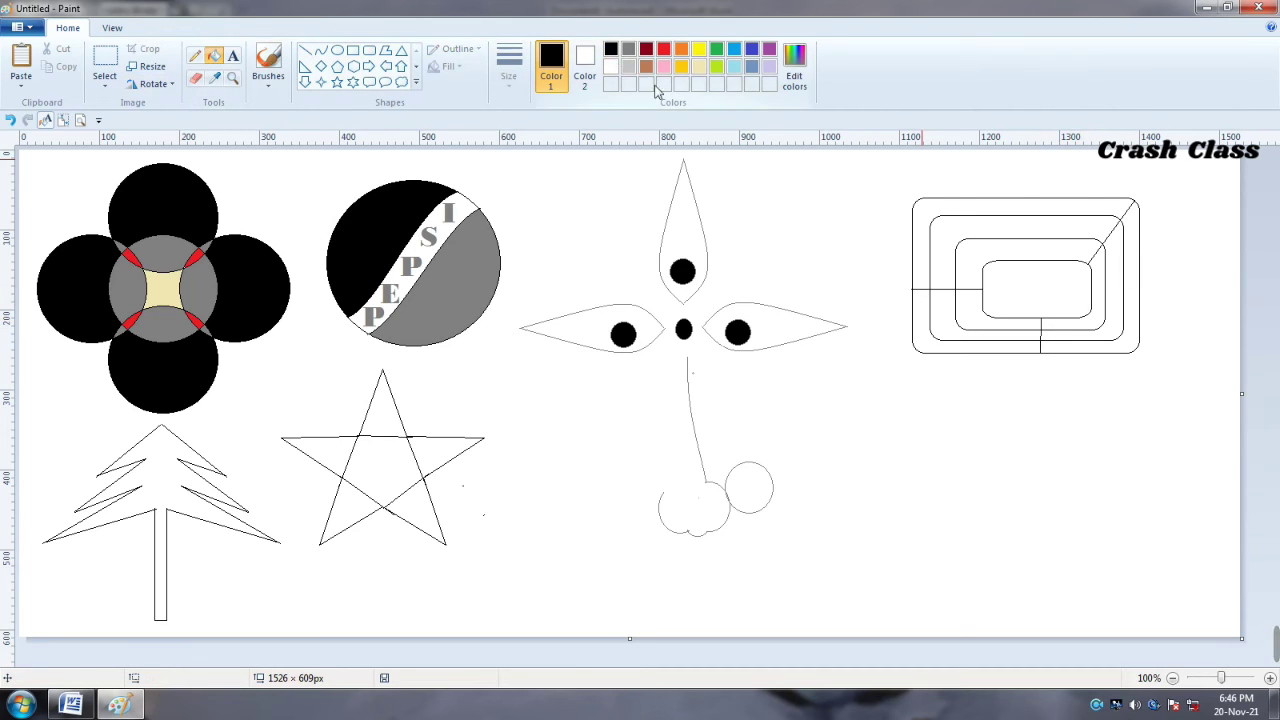
left_click(950, 207)
left_click(1030, 297)
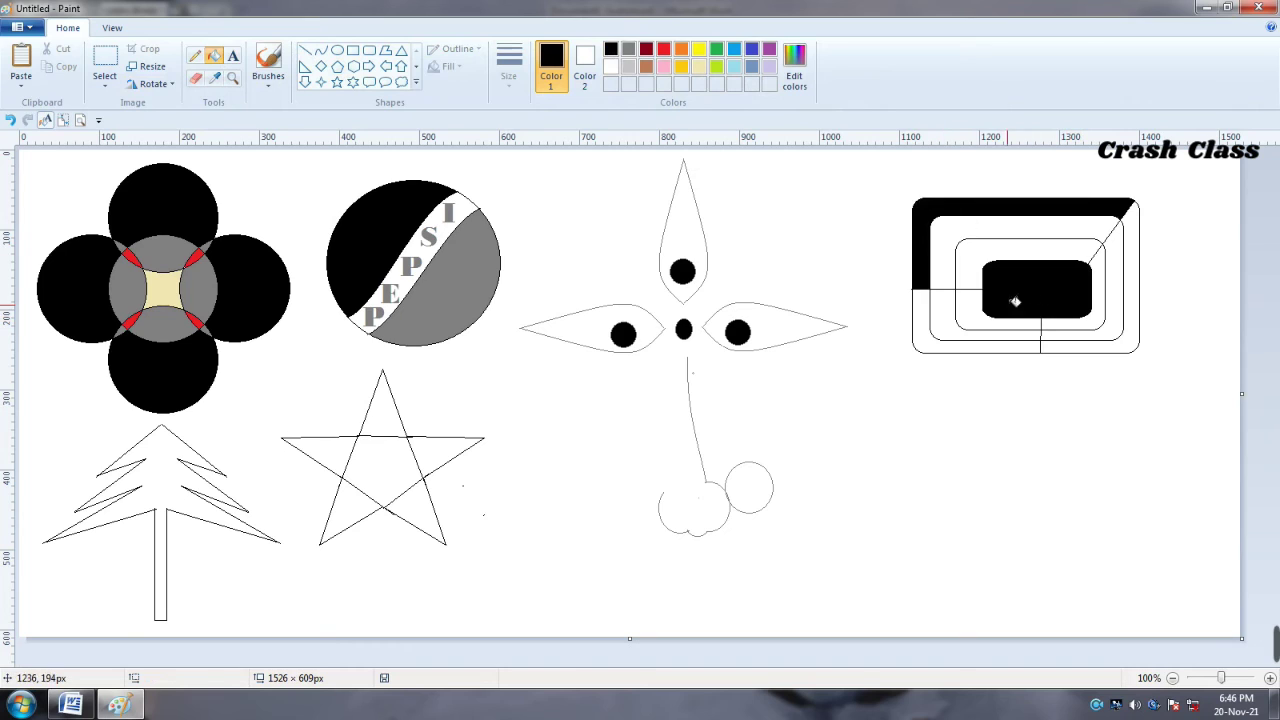
left_click(950, 277)
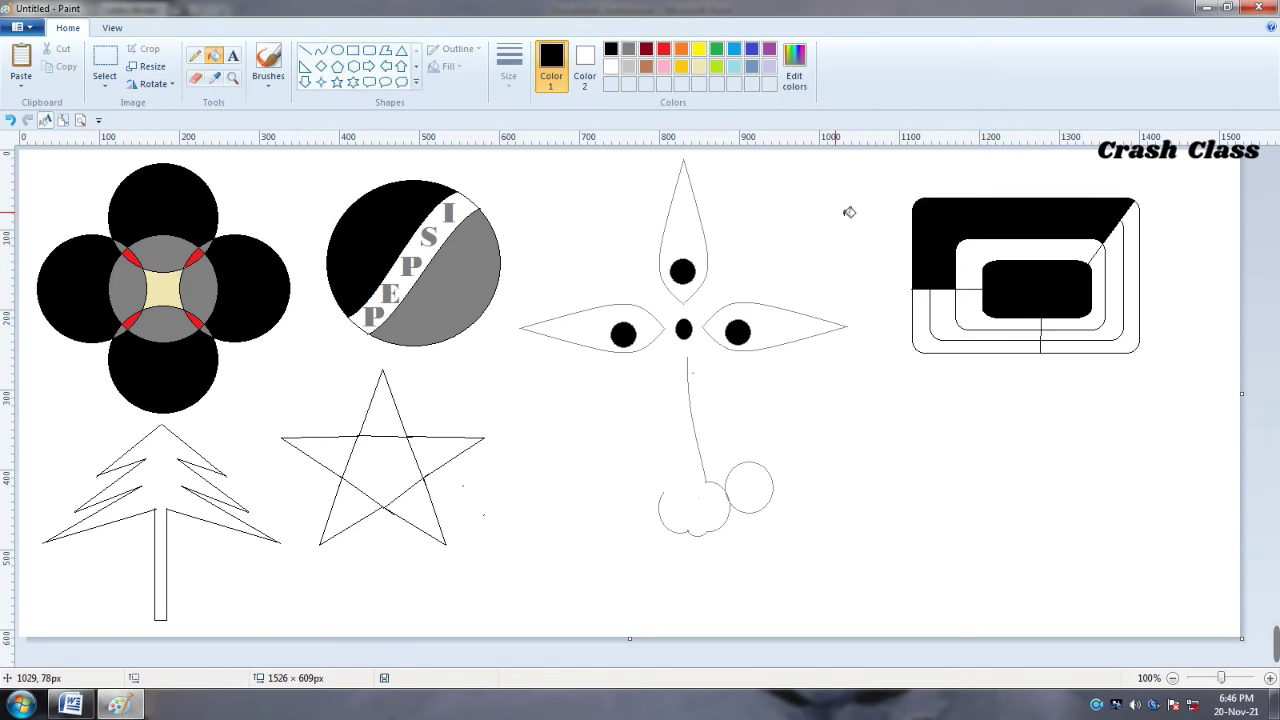
left_click(584, 66)
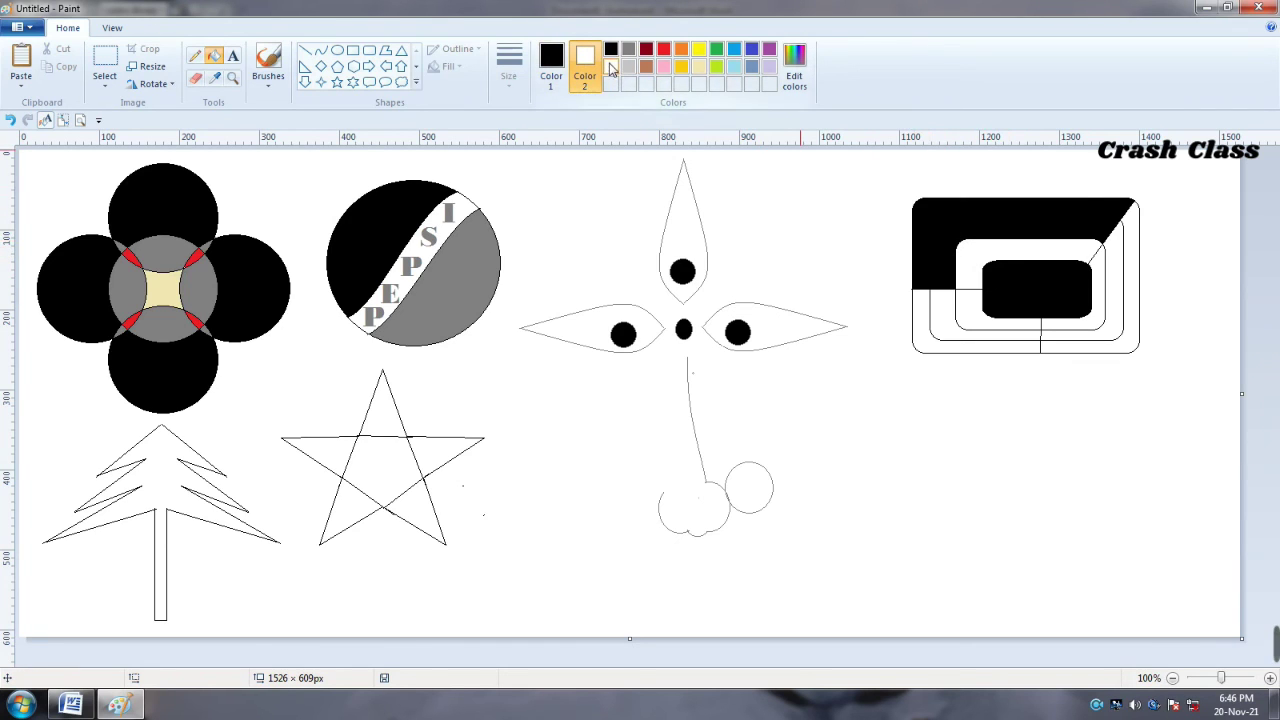
left_click(981, 275)
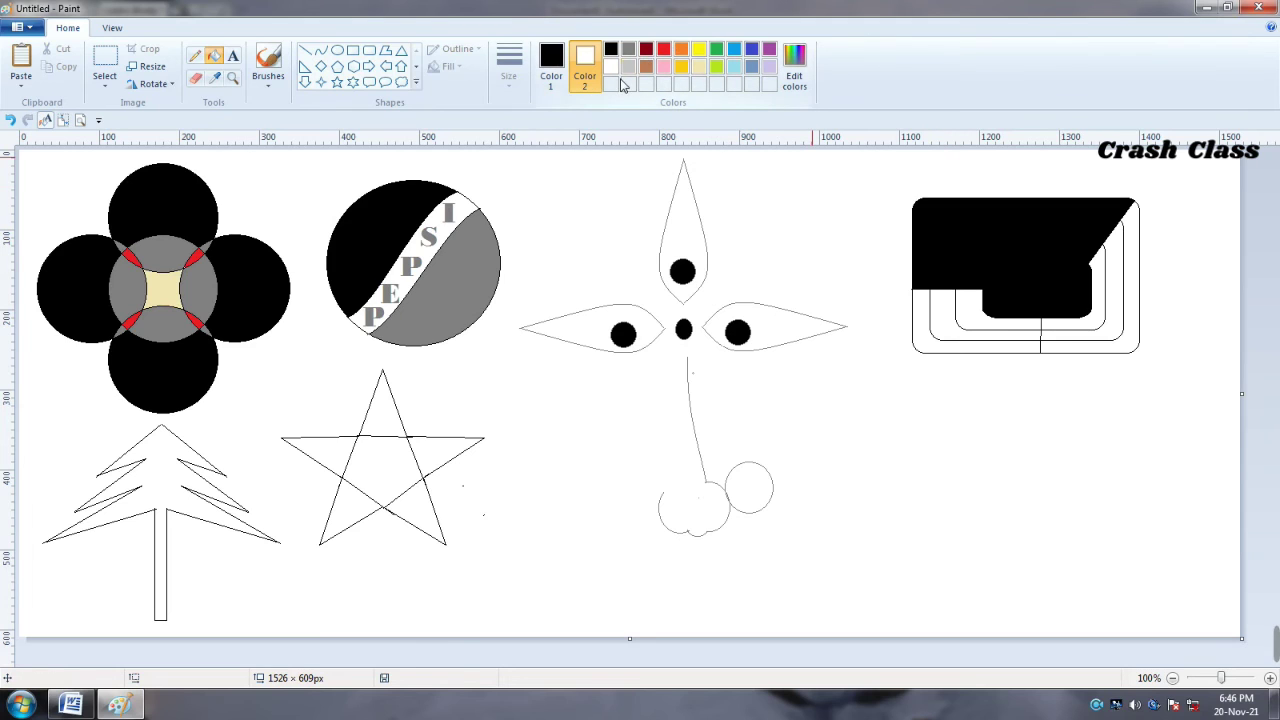
Set a dark red secondary colour, fill the lower-left band, and choose white as primary
left_click(794, 72)
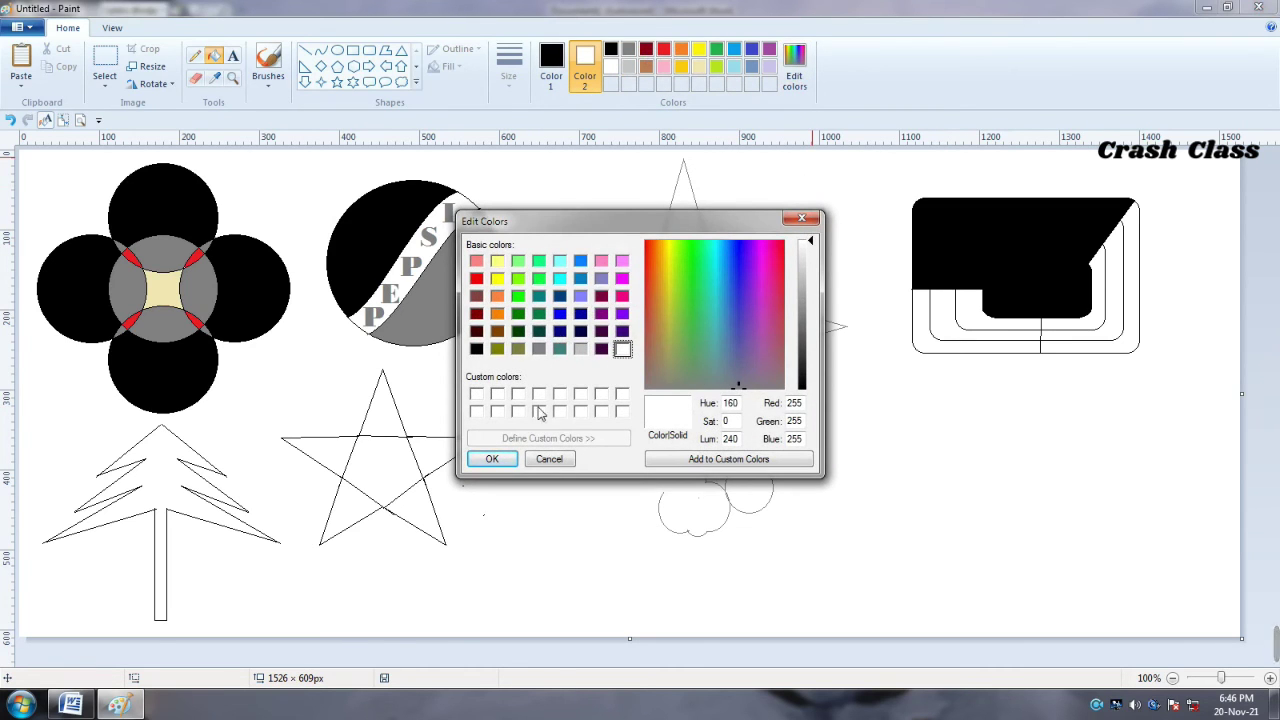
left_click(490, 458)
left_click(646, 48)
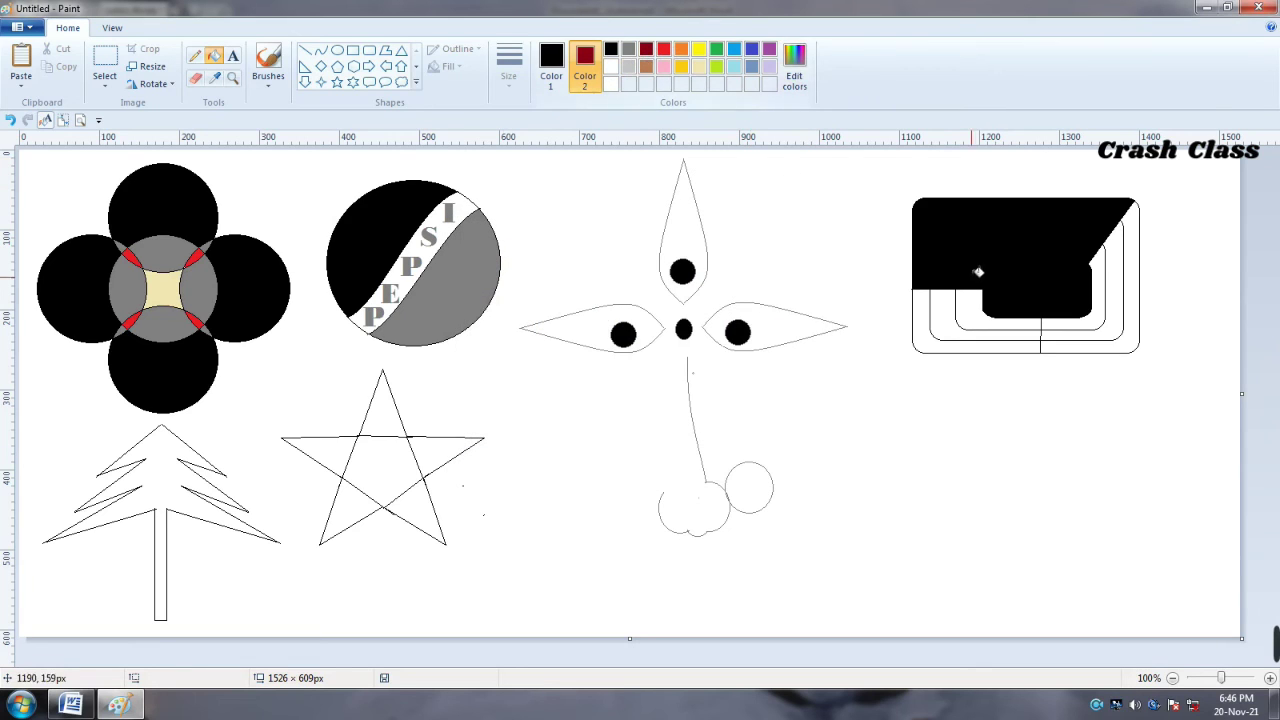
left_click(947, 323)
left_click(663, 66)
left_click(551, 66)
left_click(611, 66)
Fill part of the frame white, undo and redo fills, then whiten the inner rectangle
left_click(968, 262)
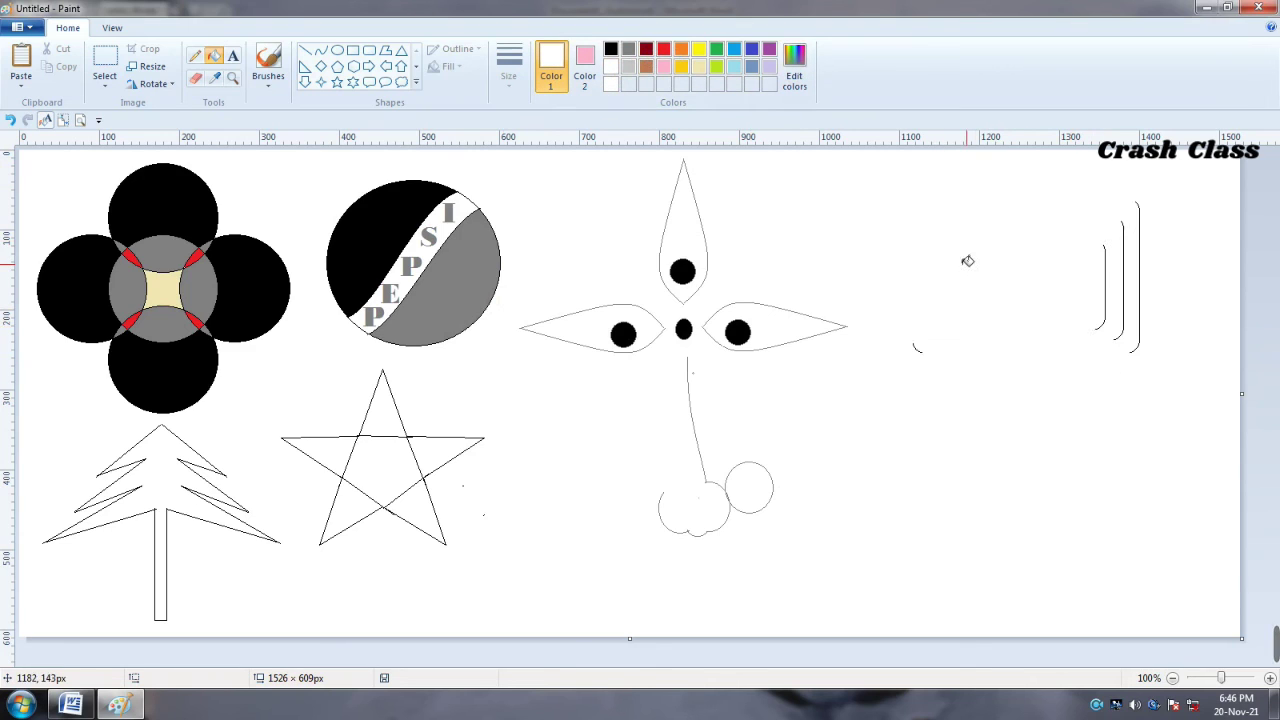
key("ctrl+z")
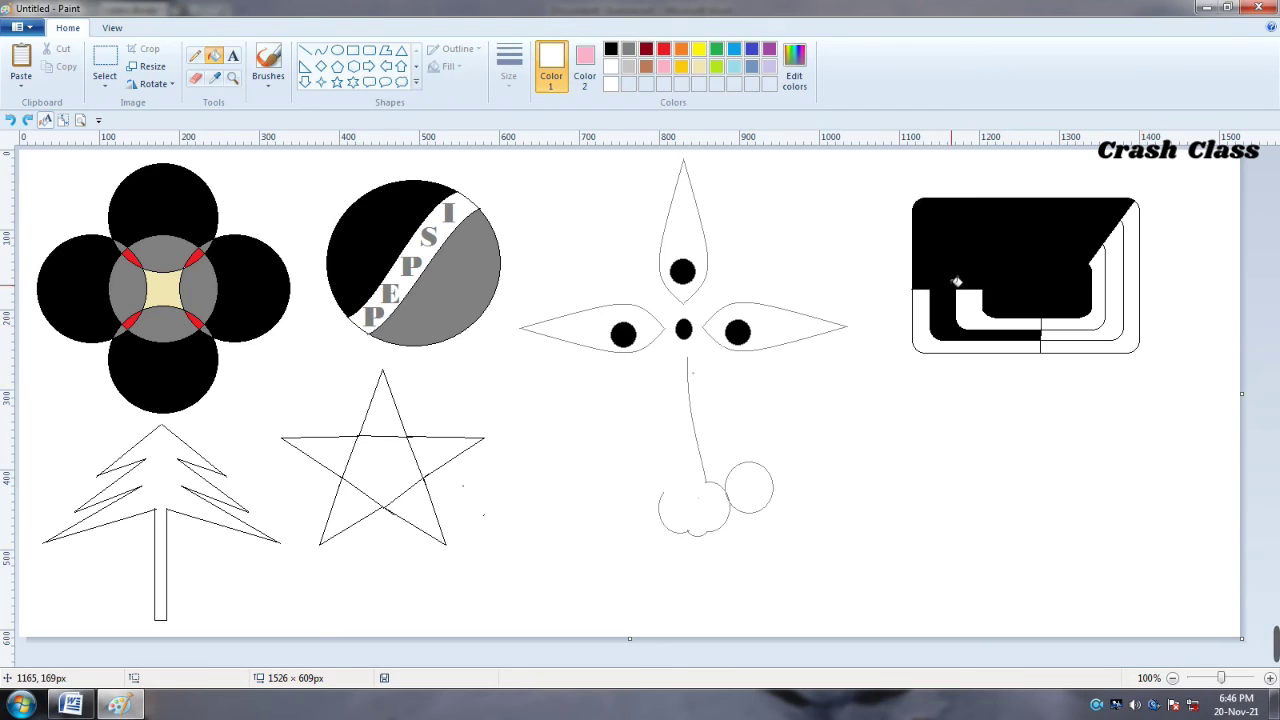
key("ctrl+y")
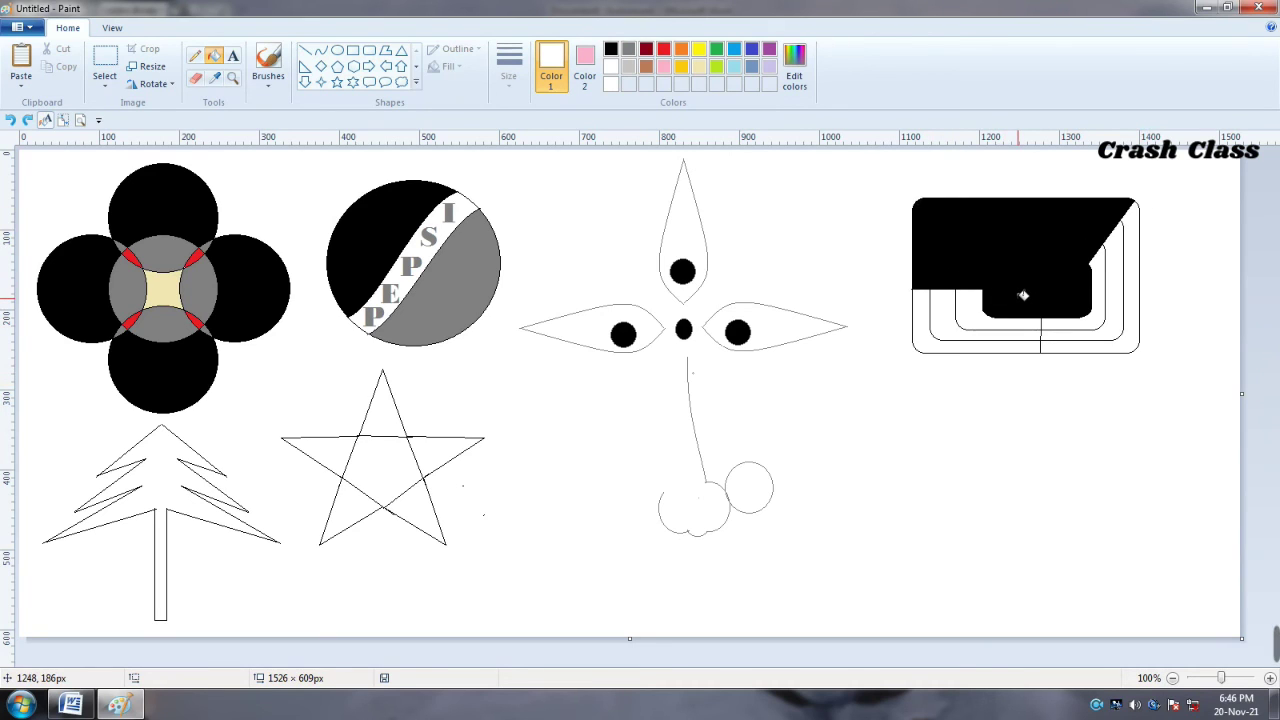
key("ctrl+y")
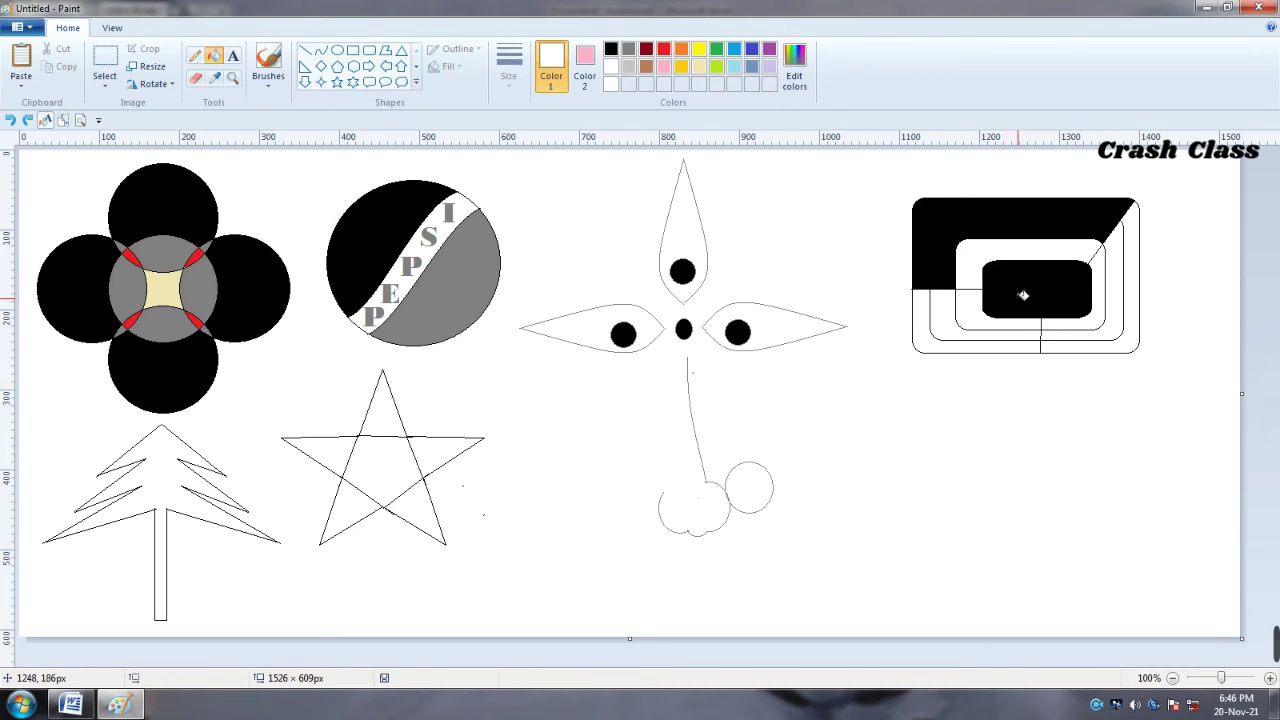
key("ctrl+z")
left_click(1030, 309)
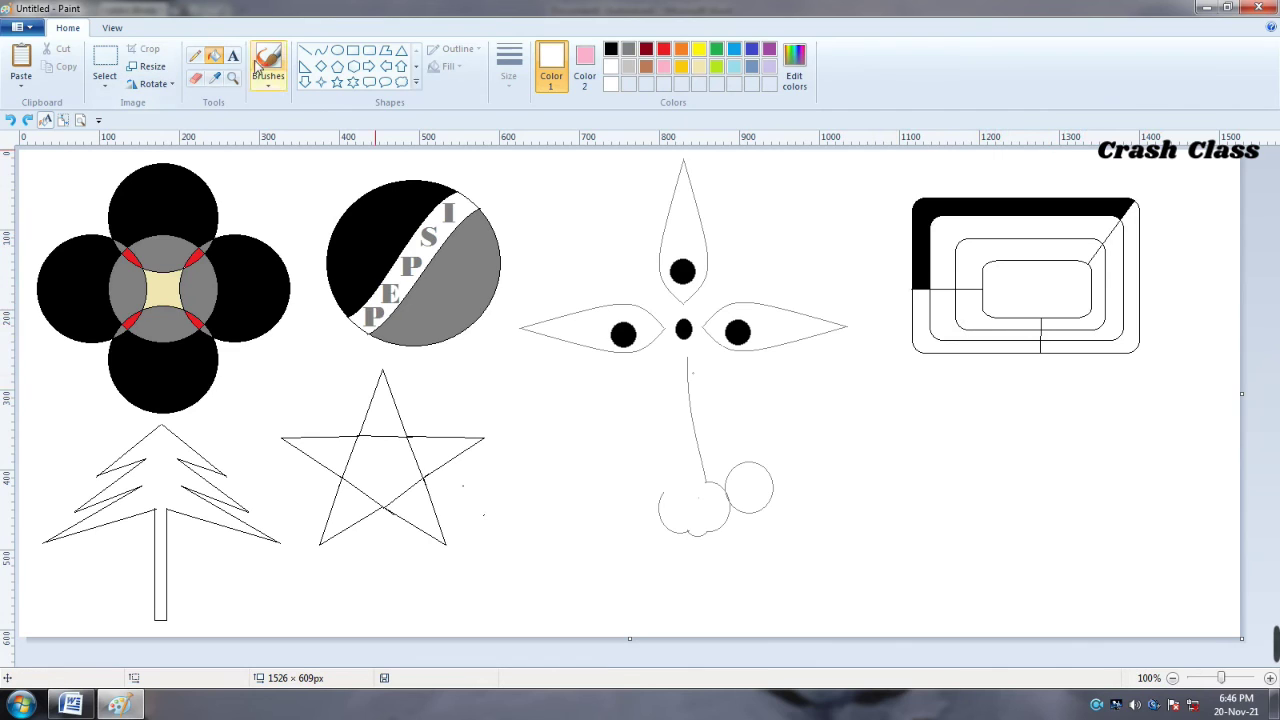
left_click(305, 50)
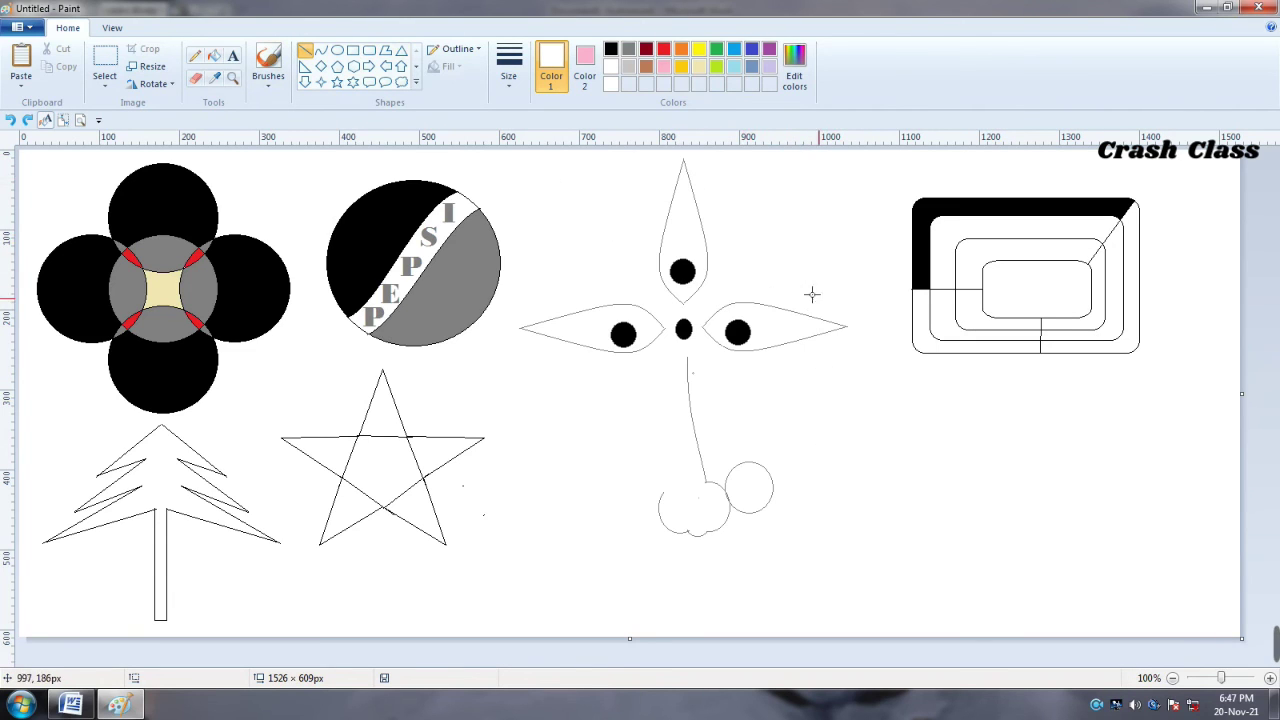
Try the Curve and Pencil tools, then compare with the Word assignment sheet
left_click(320, 50)
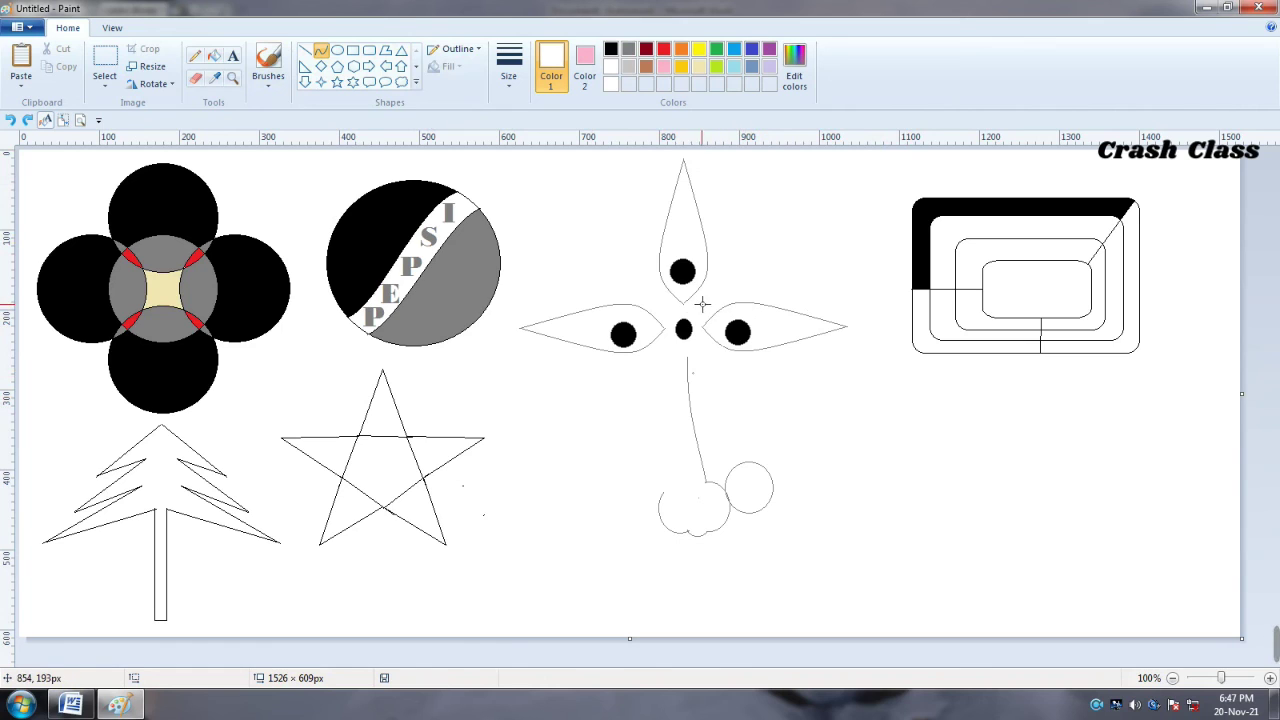
left_click(196, 57)
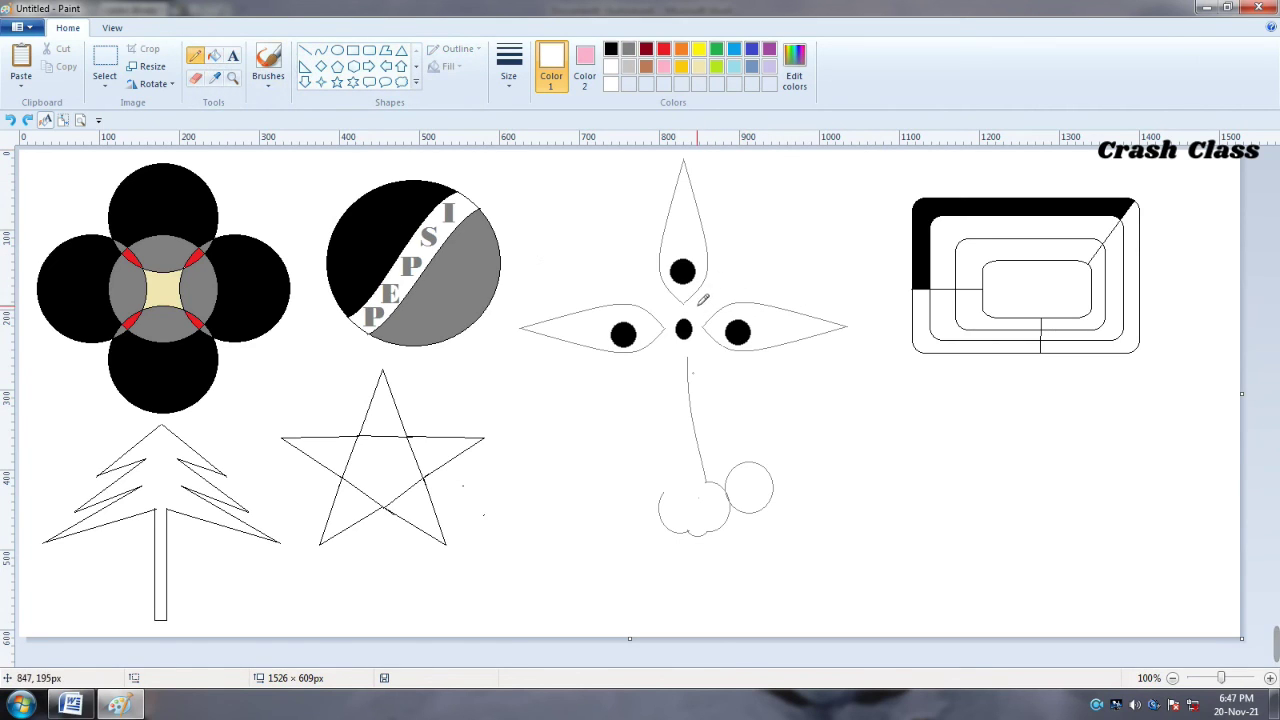
left_click(70, 705)
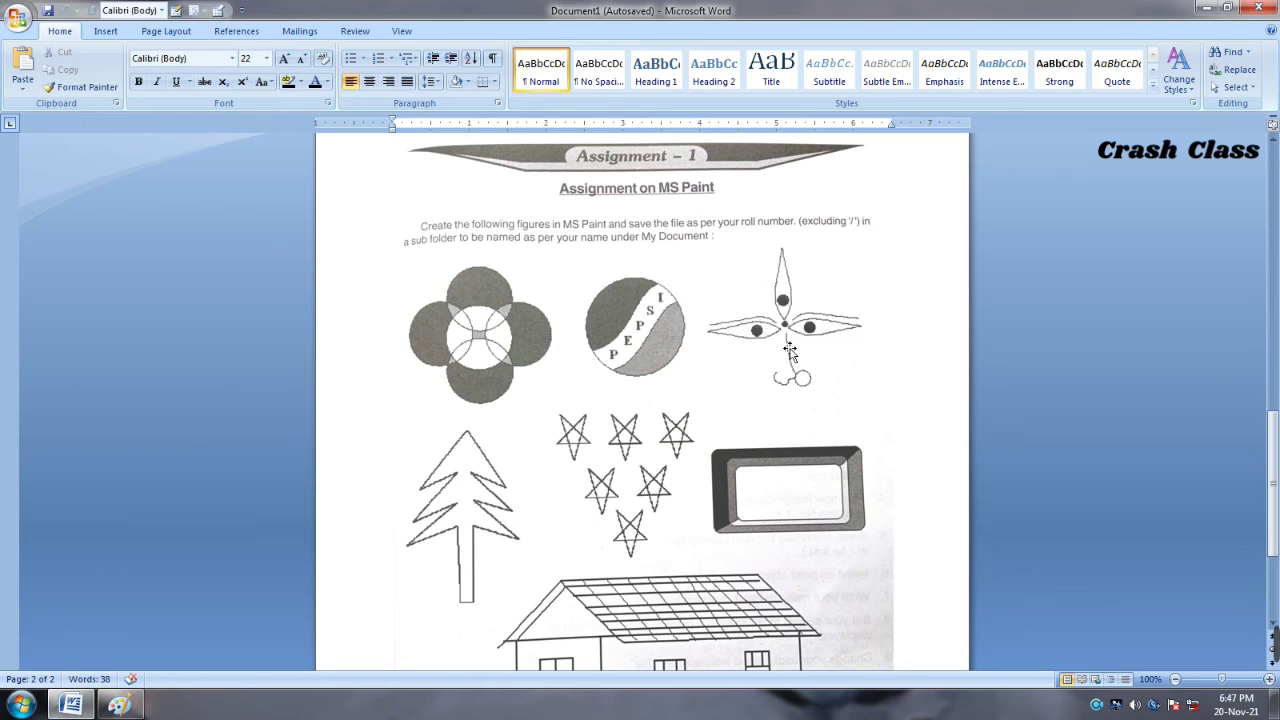
left_click(104, 708)
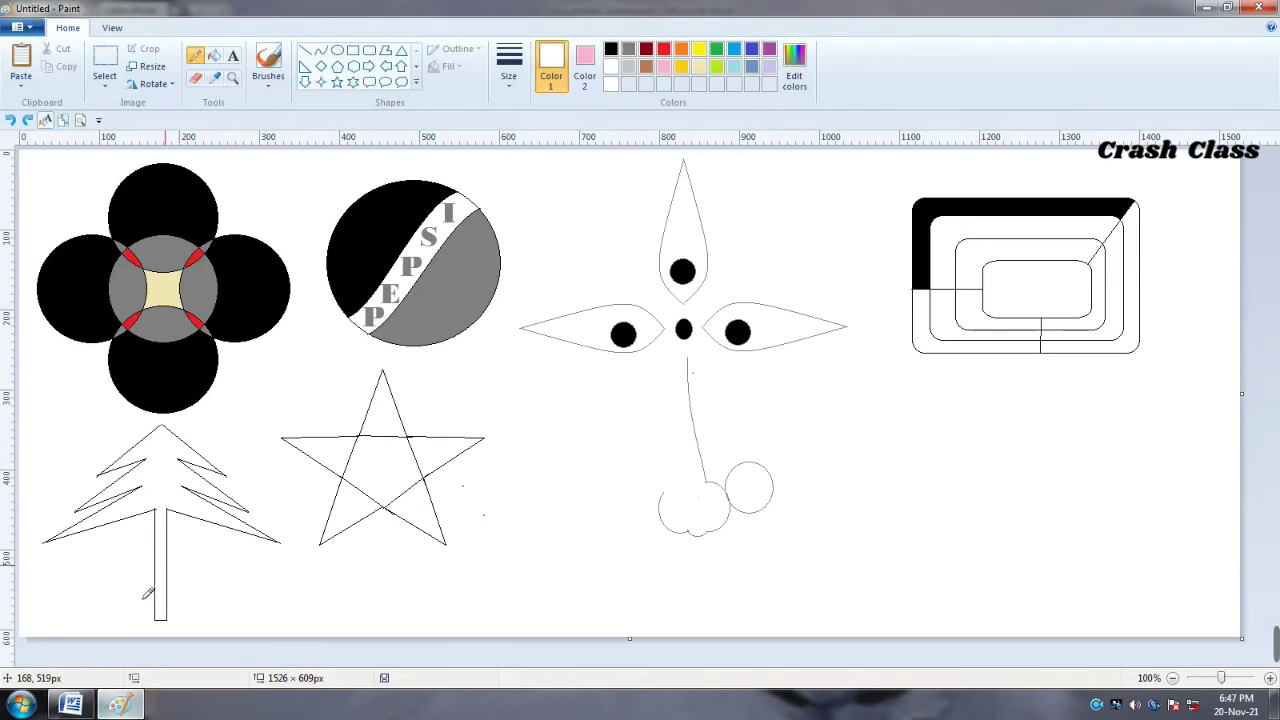
Switch to free-form selection and select the entire canvas
left_click(105, 84)
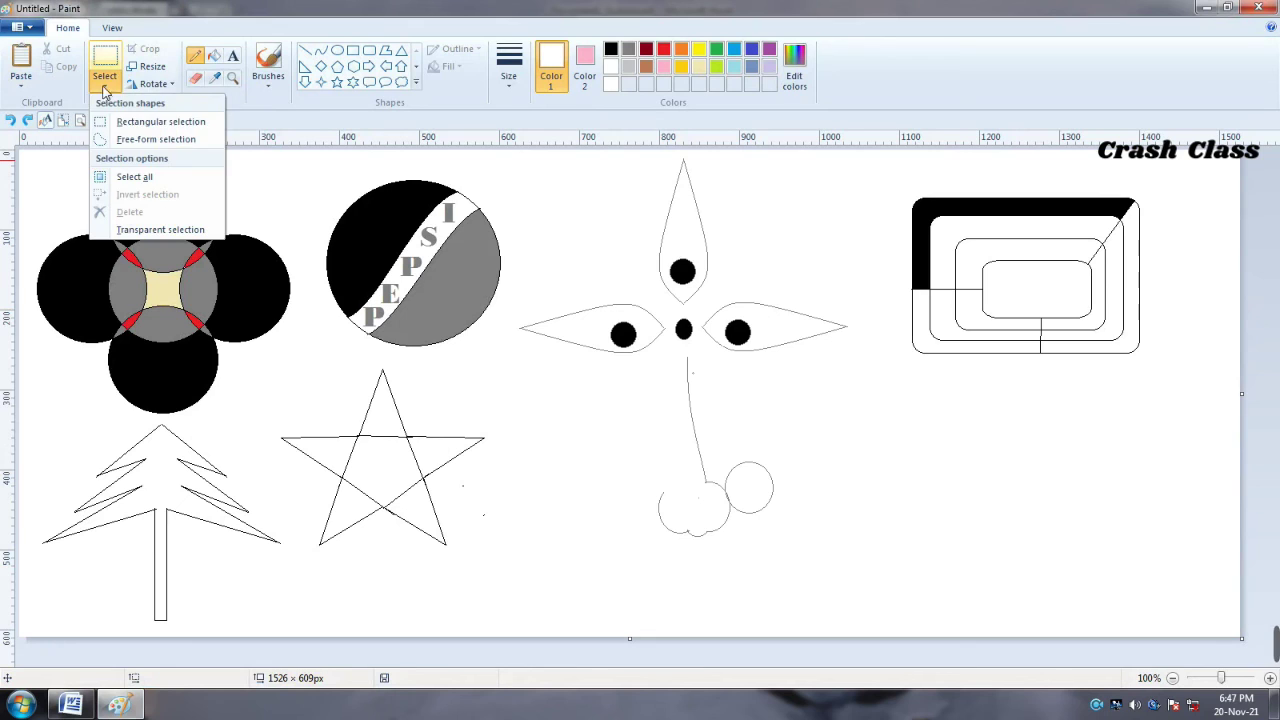
left_click(136, 141)
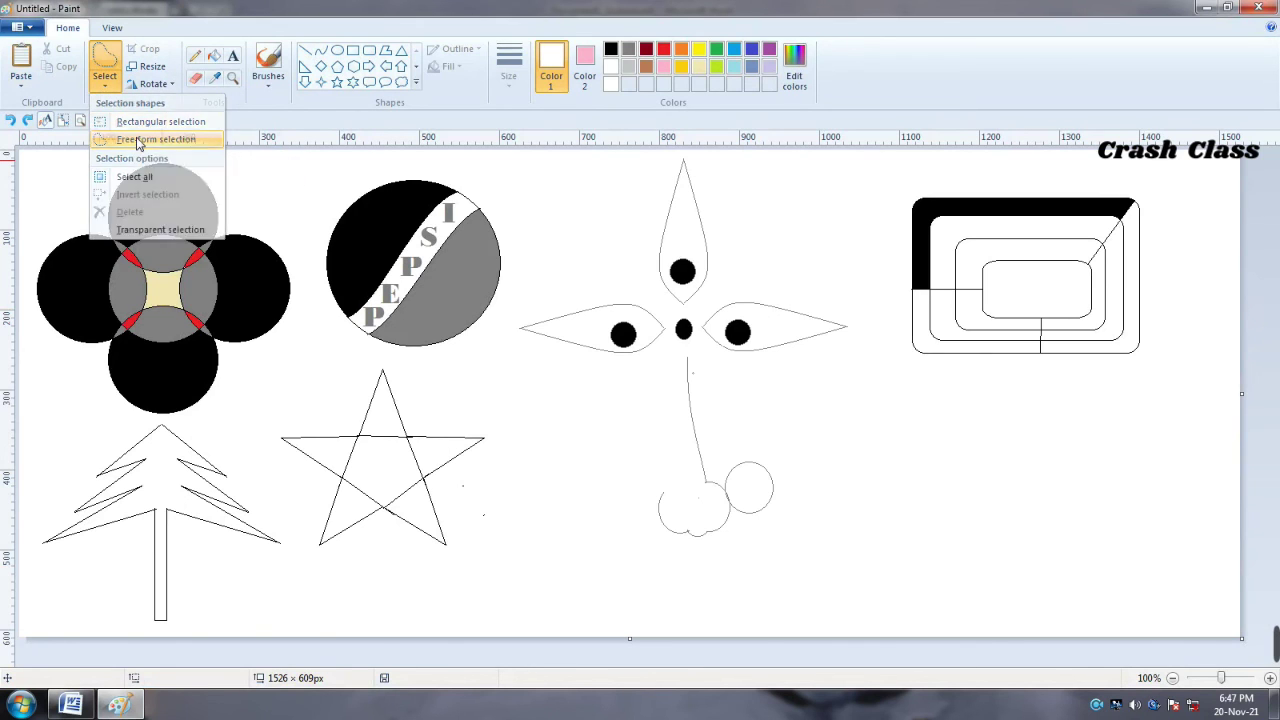
left_click(110, 85)
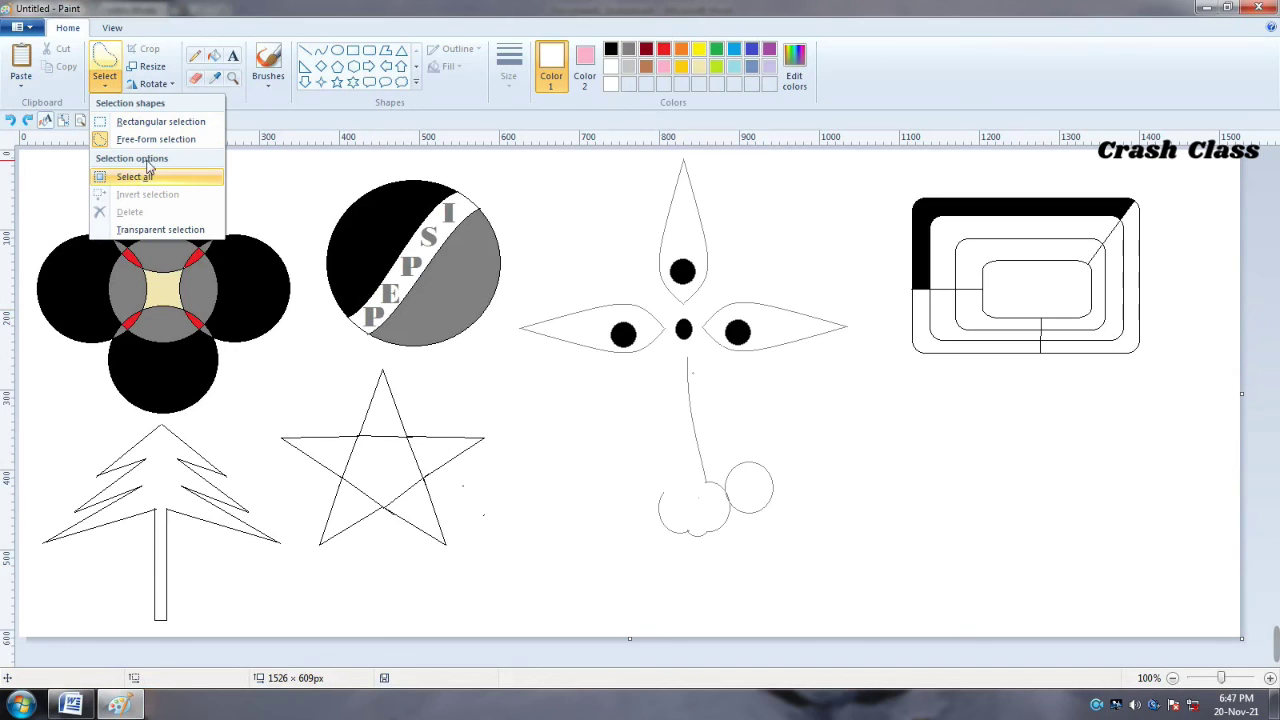
left_click(155, 122)
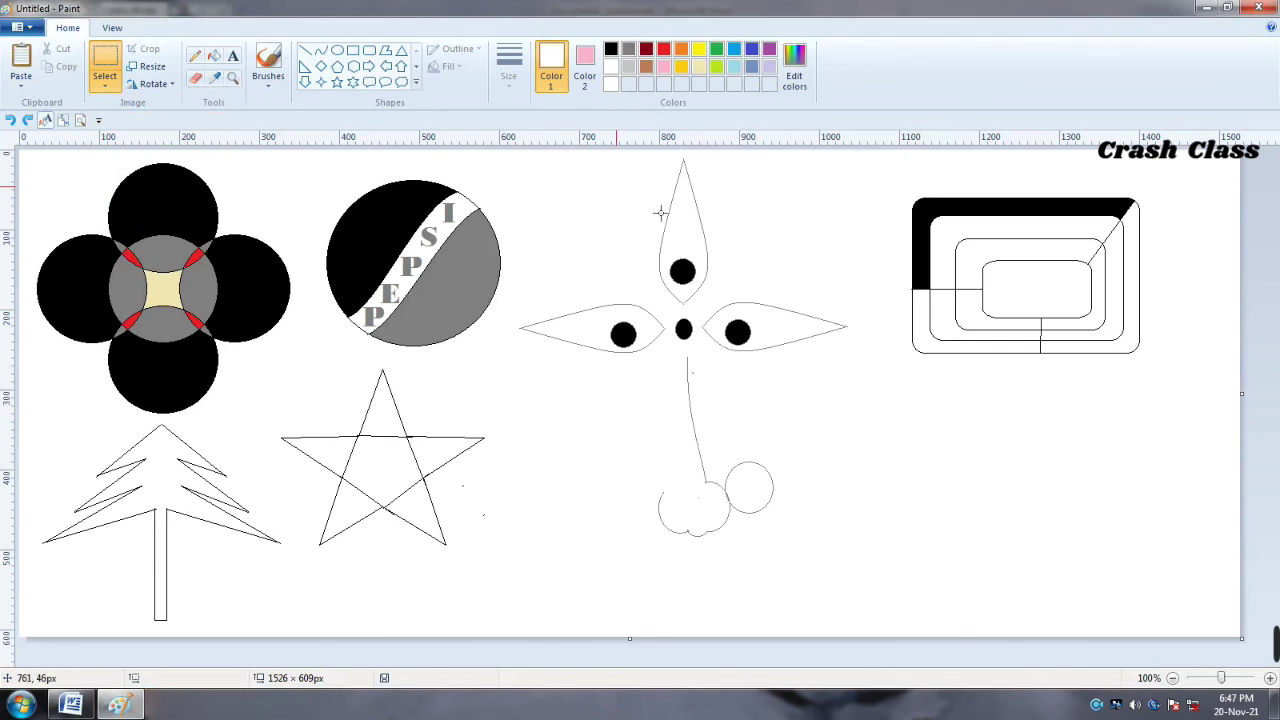
Draw curved black pencil brows over the right and left petals
left_click(196, 56)
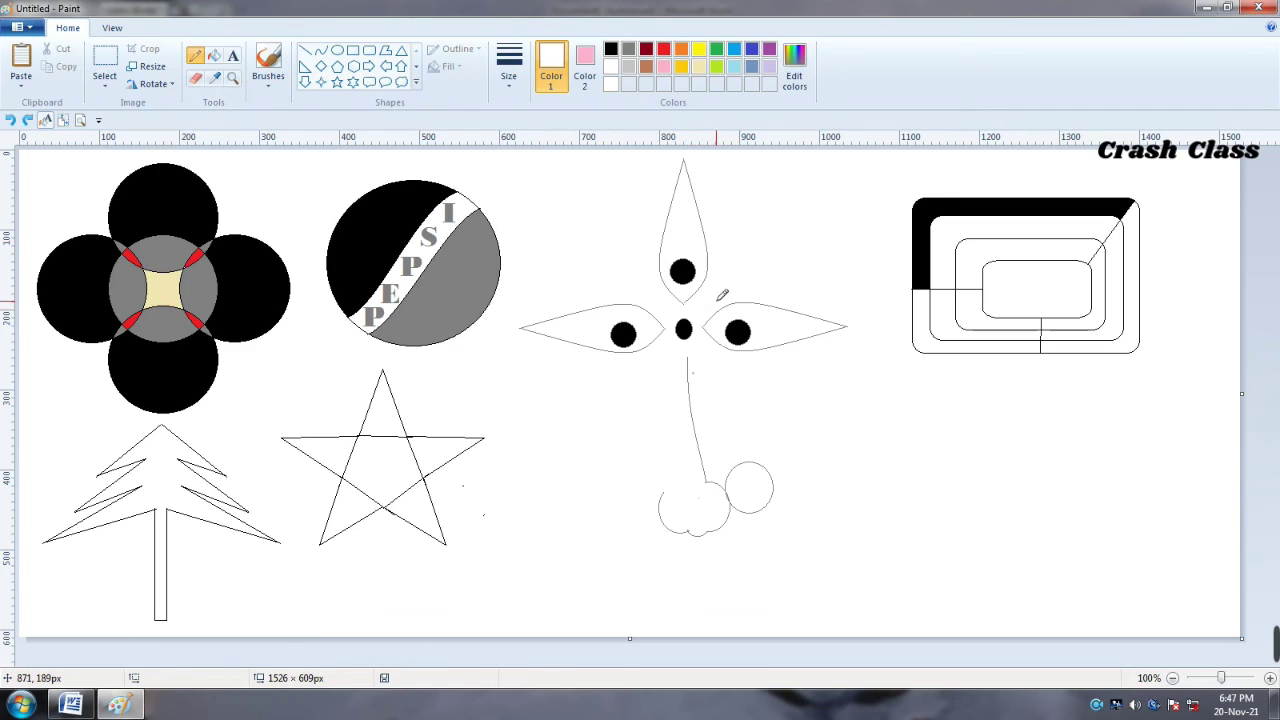
left_click(611, 50)
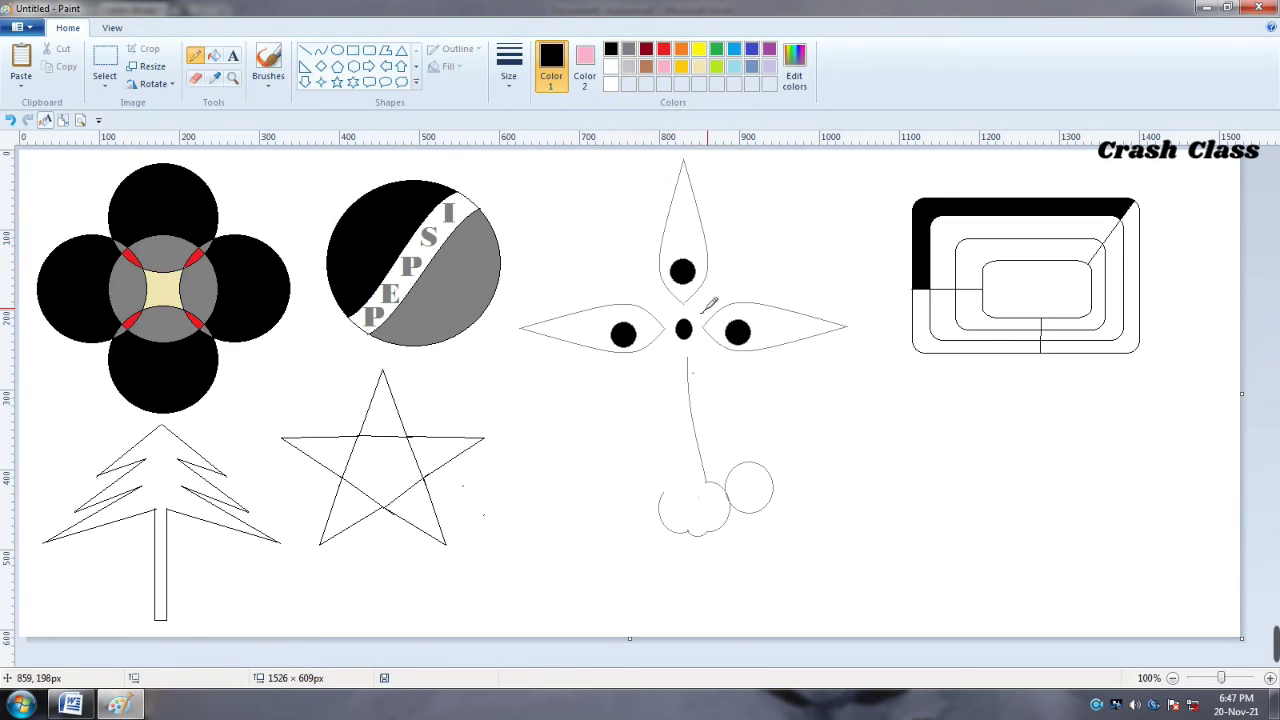
left_click_drag(800, 294, 879, 313)
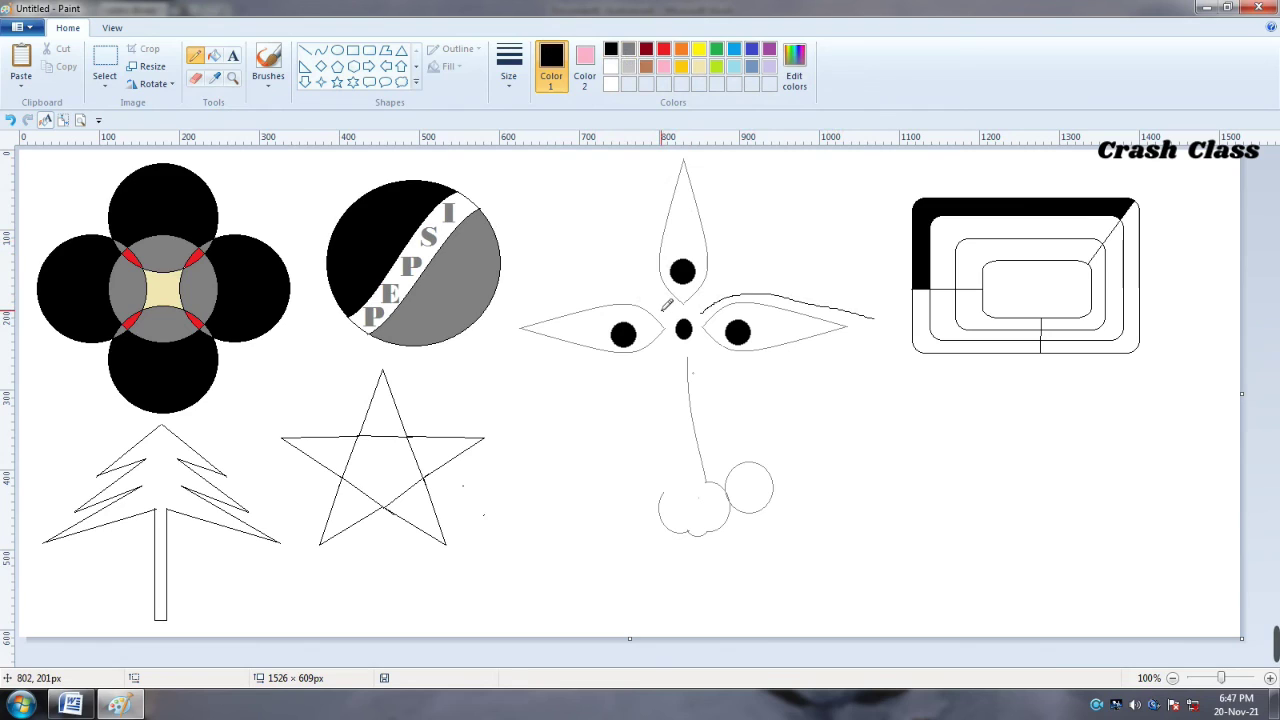
mouse_move(641, 297)
left_mouse_down()
mouse_move(566, 299)
mouse_move(517, 322)
left_mouse_up()
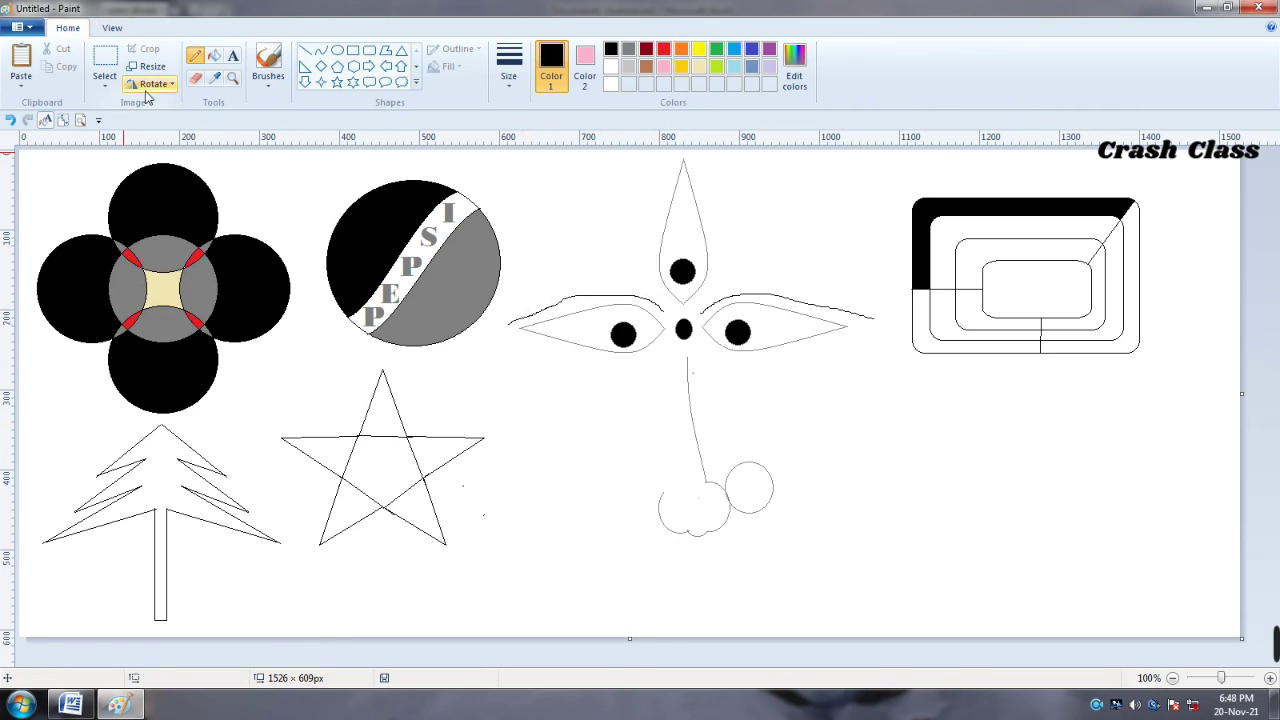
Scroll through the Word assignment sheet's figures, then minimize Word and Paint to the desktop
left_click(78, 706)
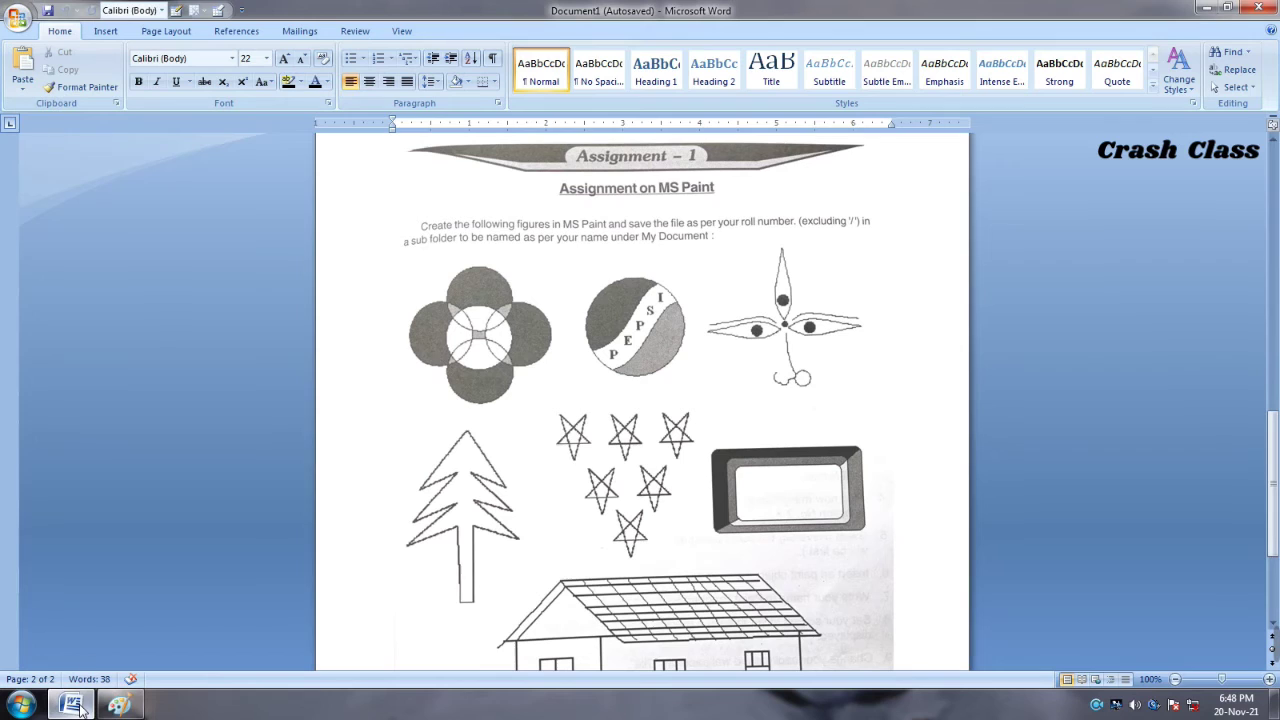
left_click_drag(1273, 482, 1273, 532)
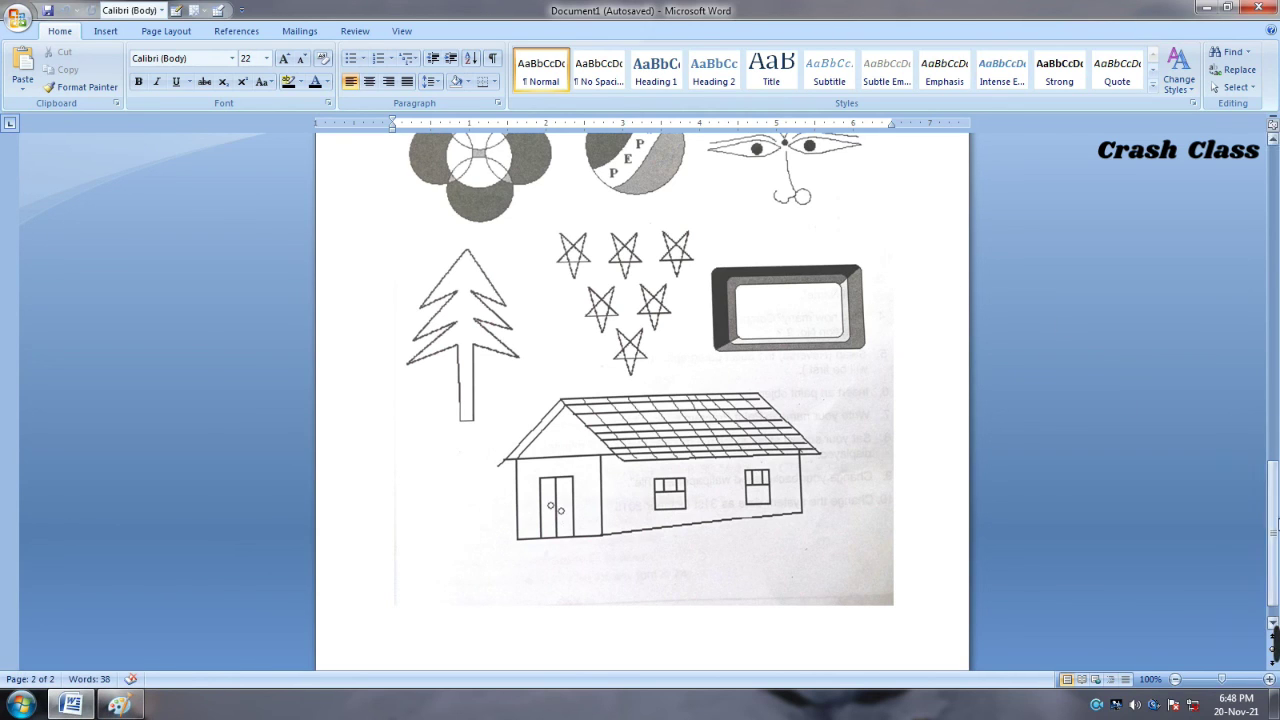
left_click_drag(1276, 518, 1277, 480)
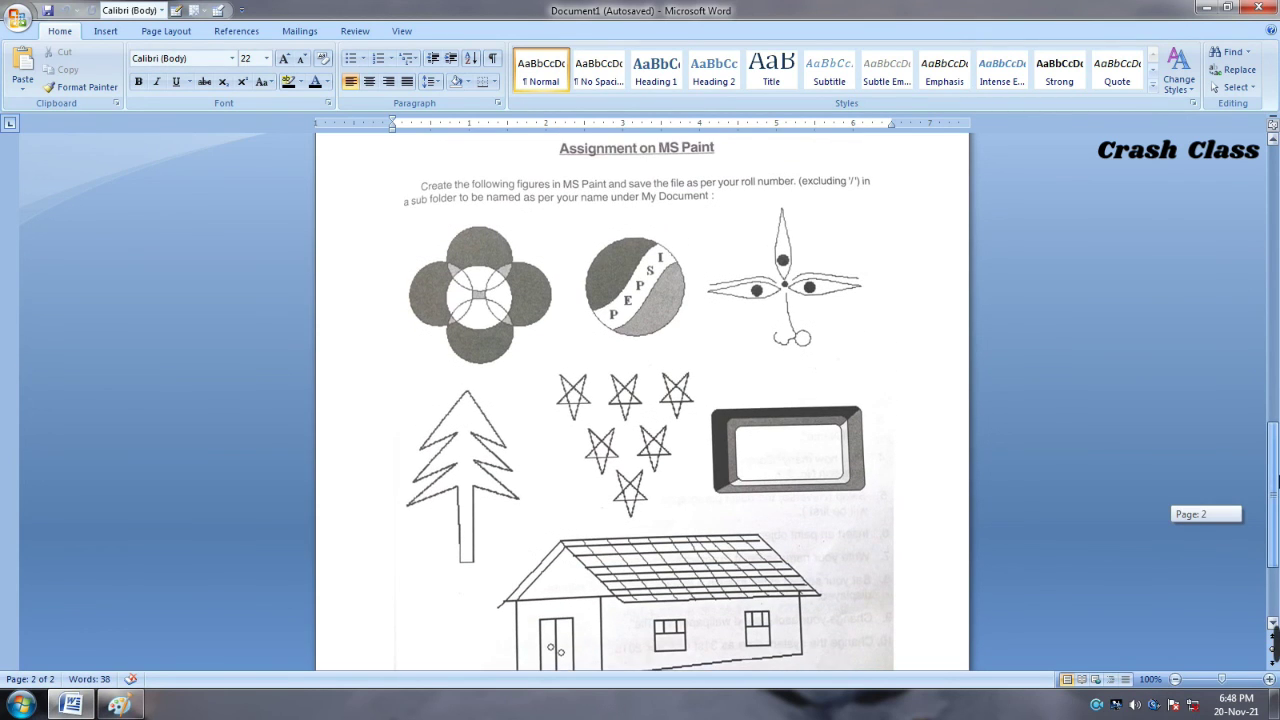
left_click_drag(1277, 480, 1277, 484)
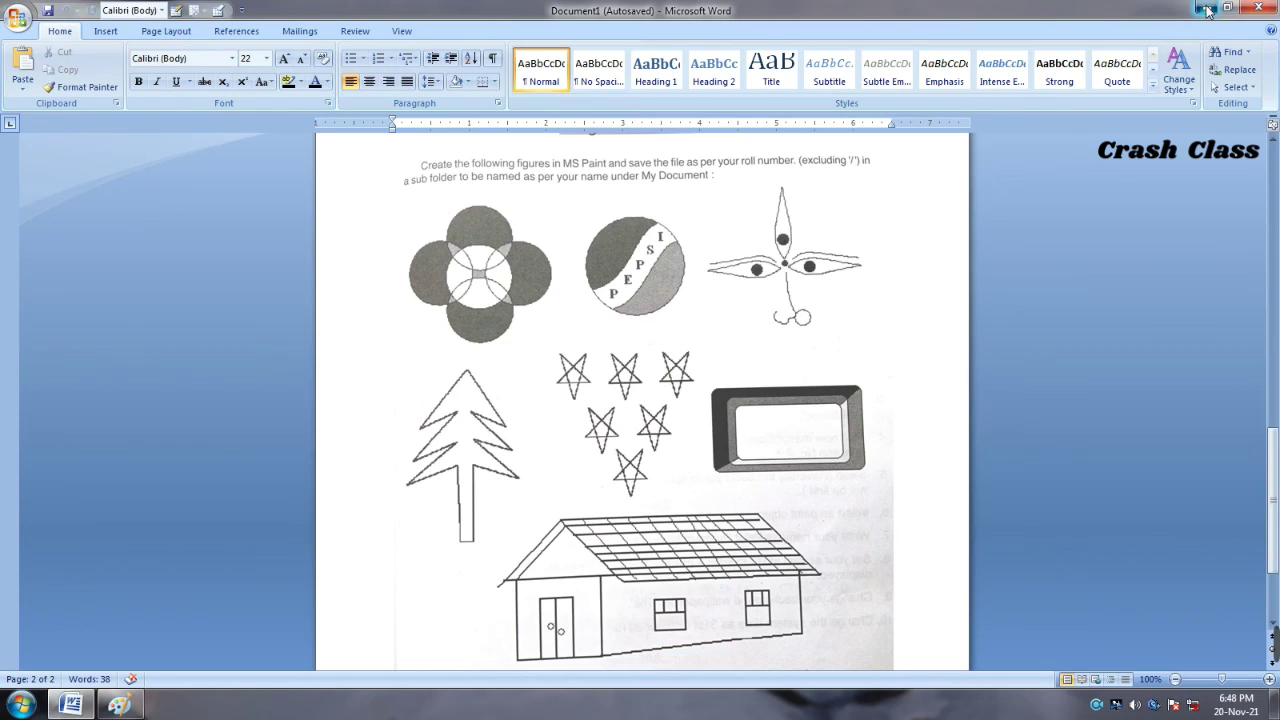
left_click(1207, 10)
left_click(1201, 13)
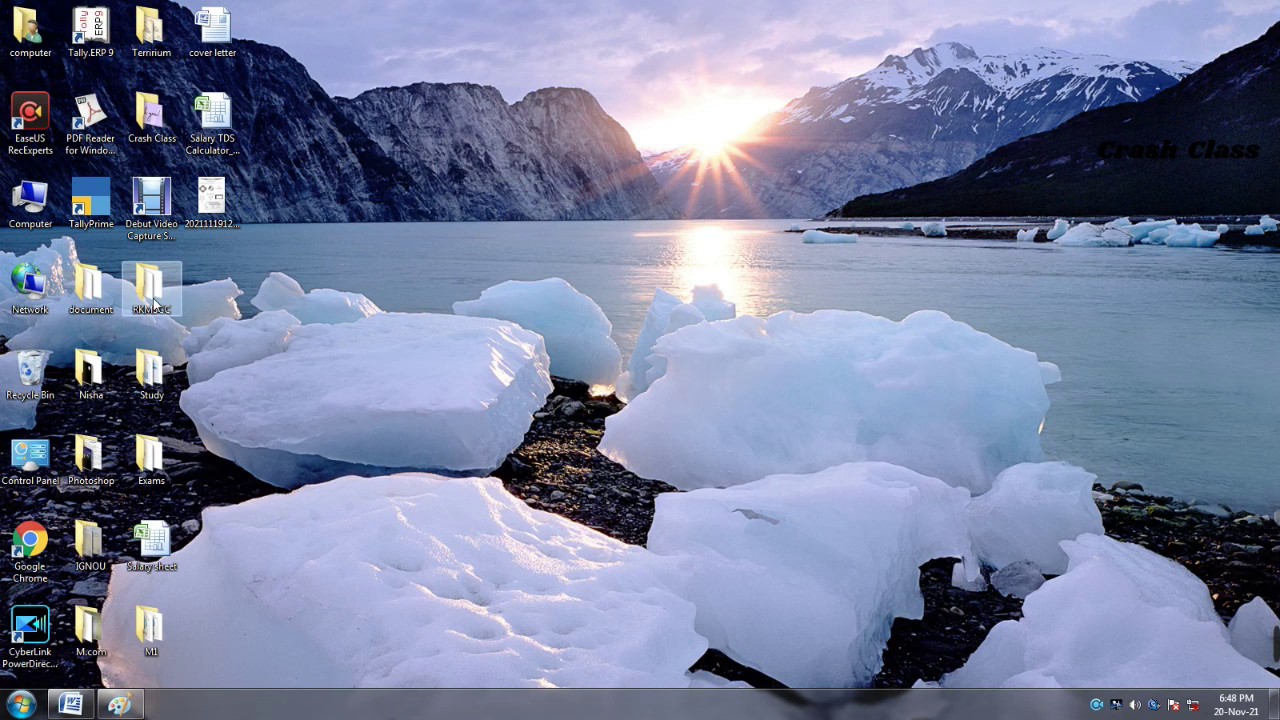
Browse RKMSCC › CFA › M.S Paint and open the ASSIGNMENT 1 image
double_click(153, 300)
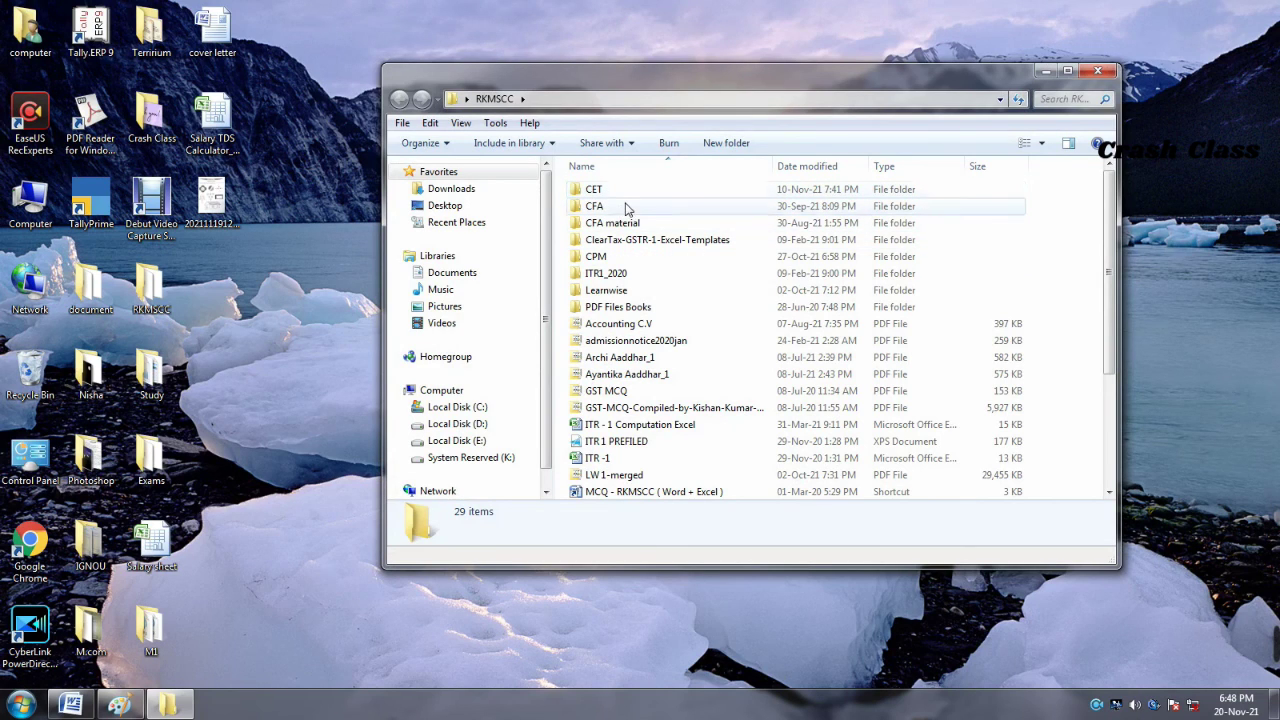
double_click(627, 207)
double_click(650, 210)
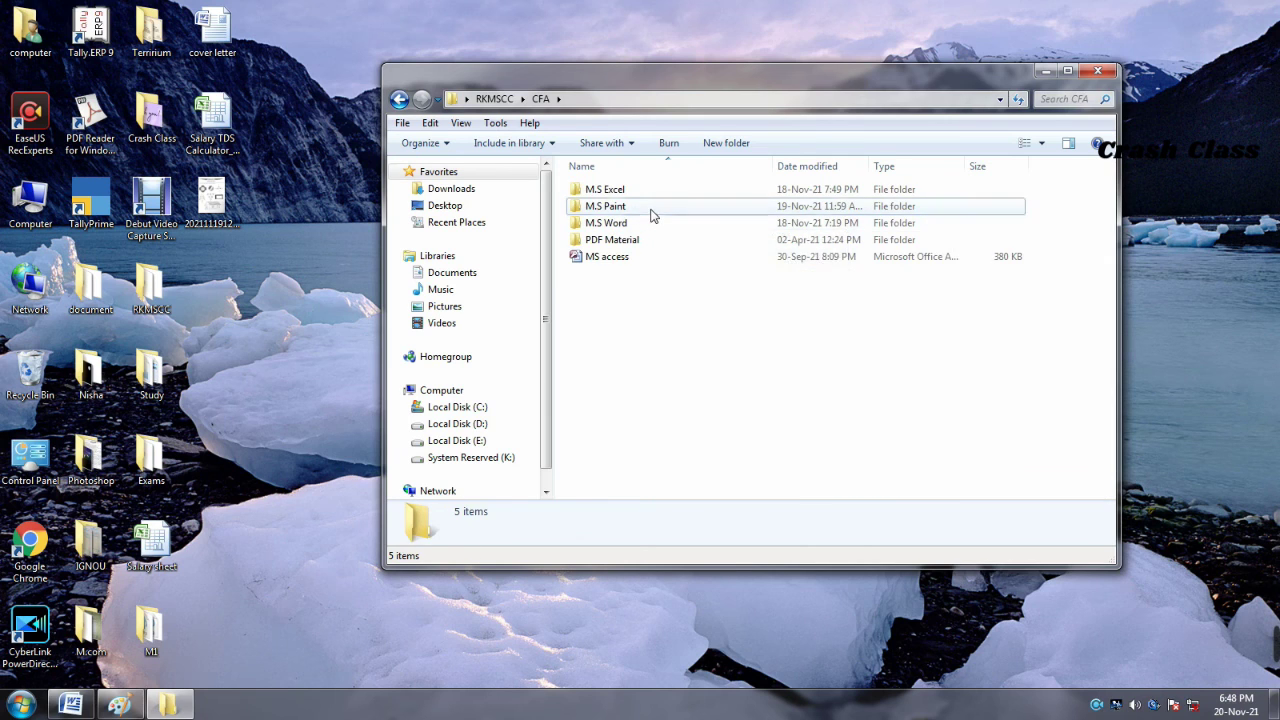
double_click(605, 185)
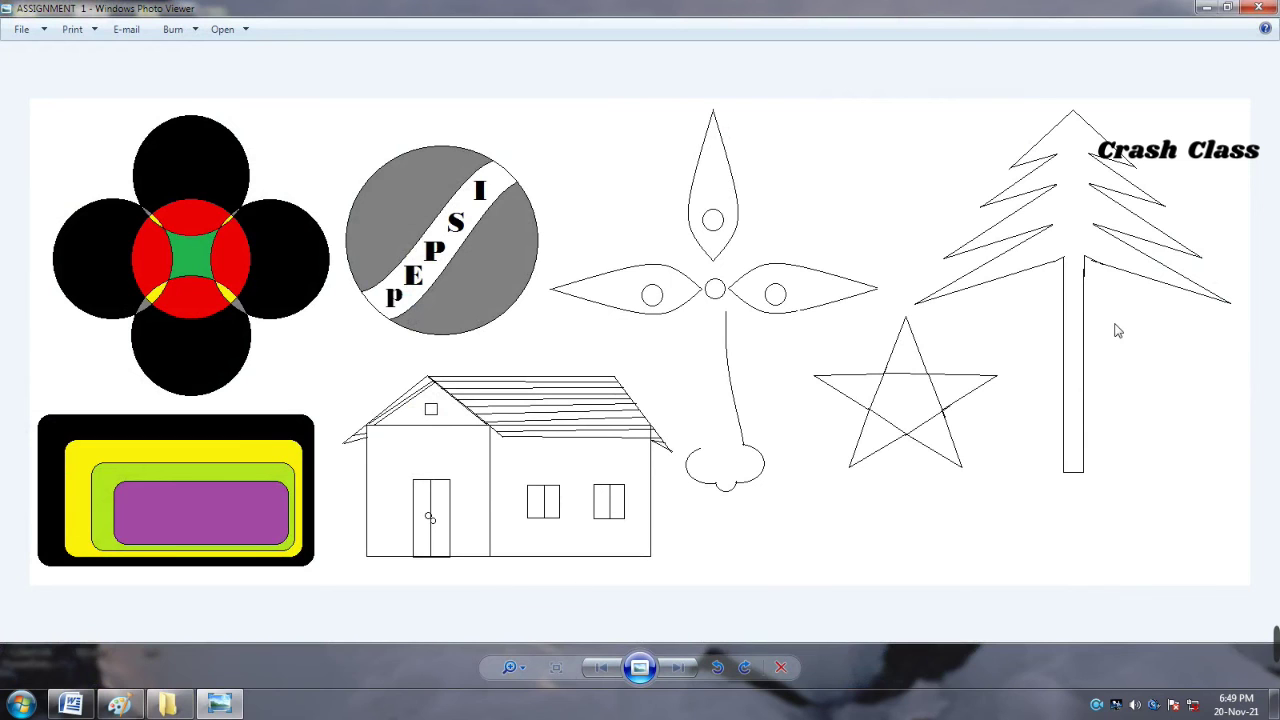
Close Windows Photo Viewer and bring the Untitled Paint drawing back from the taskbar
left_click(1264, 9)
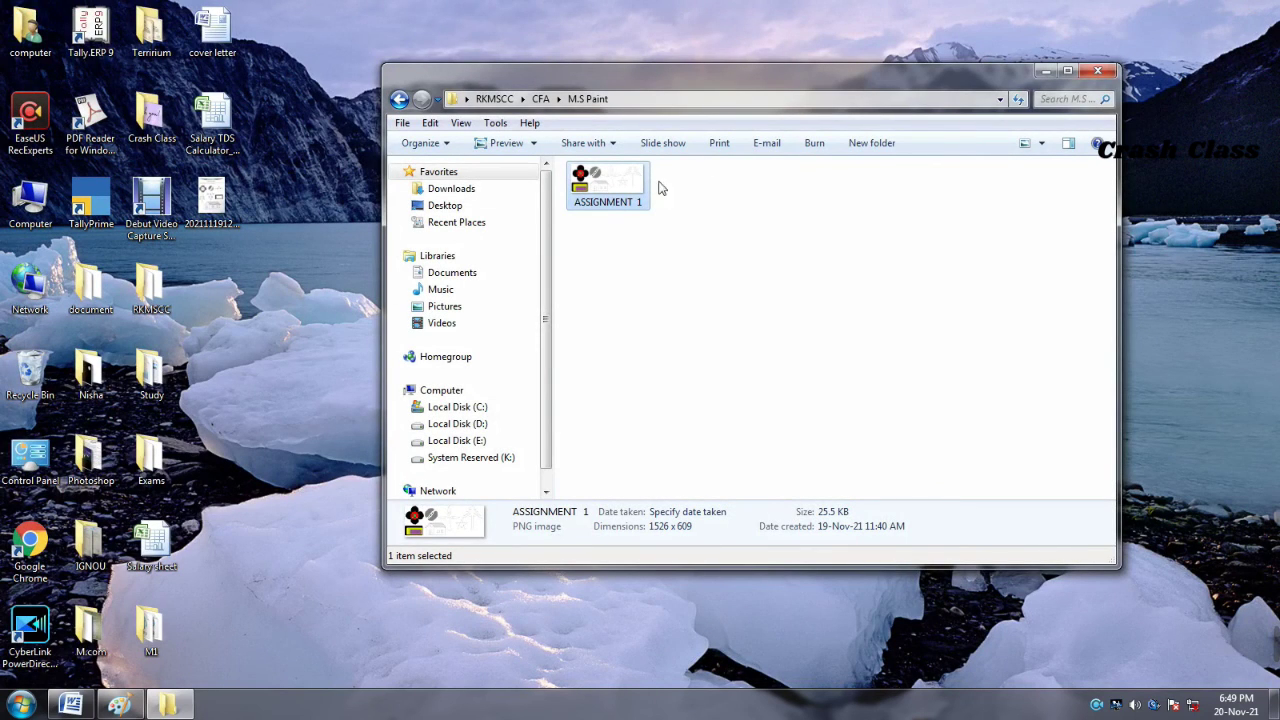
left_click(119, 705)
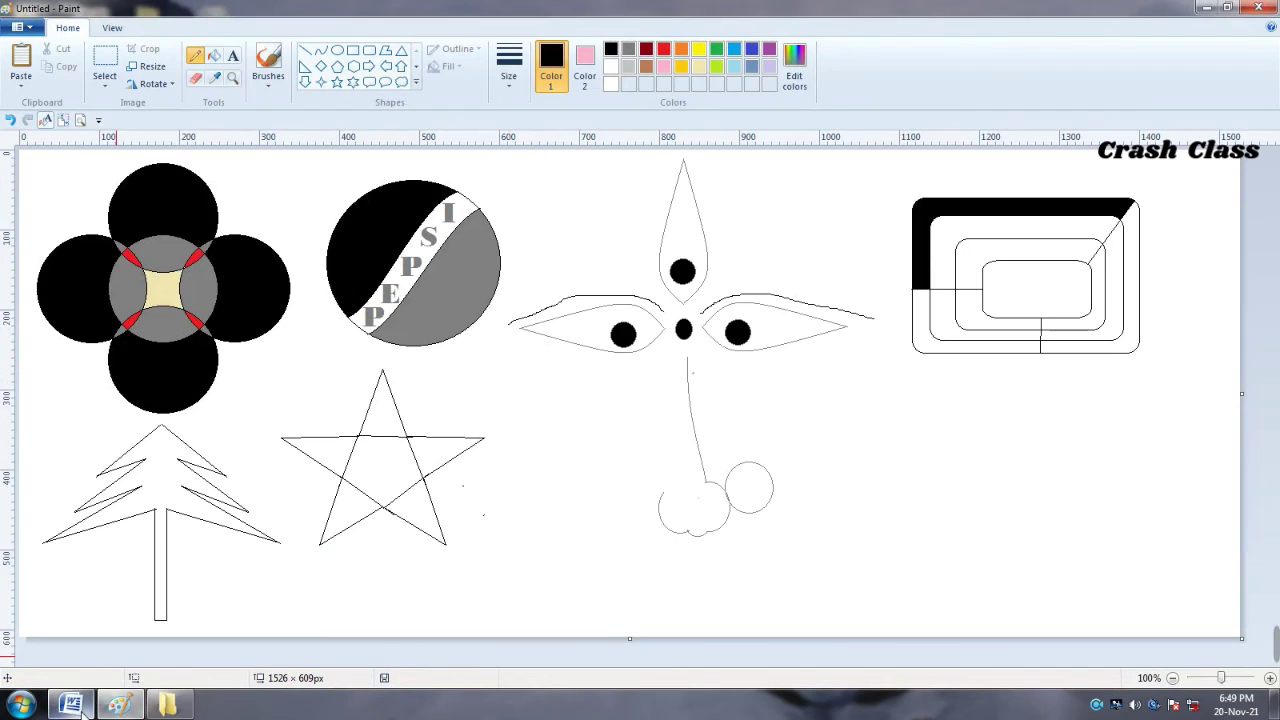
Switch to Word and scroll up to the Assignment – 1 heading on page 2
left_click(70, 705)
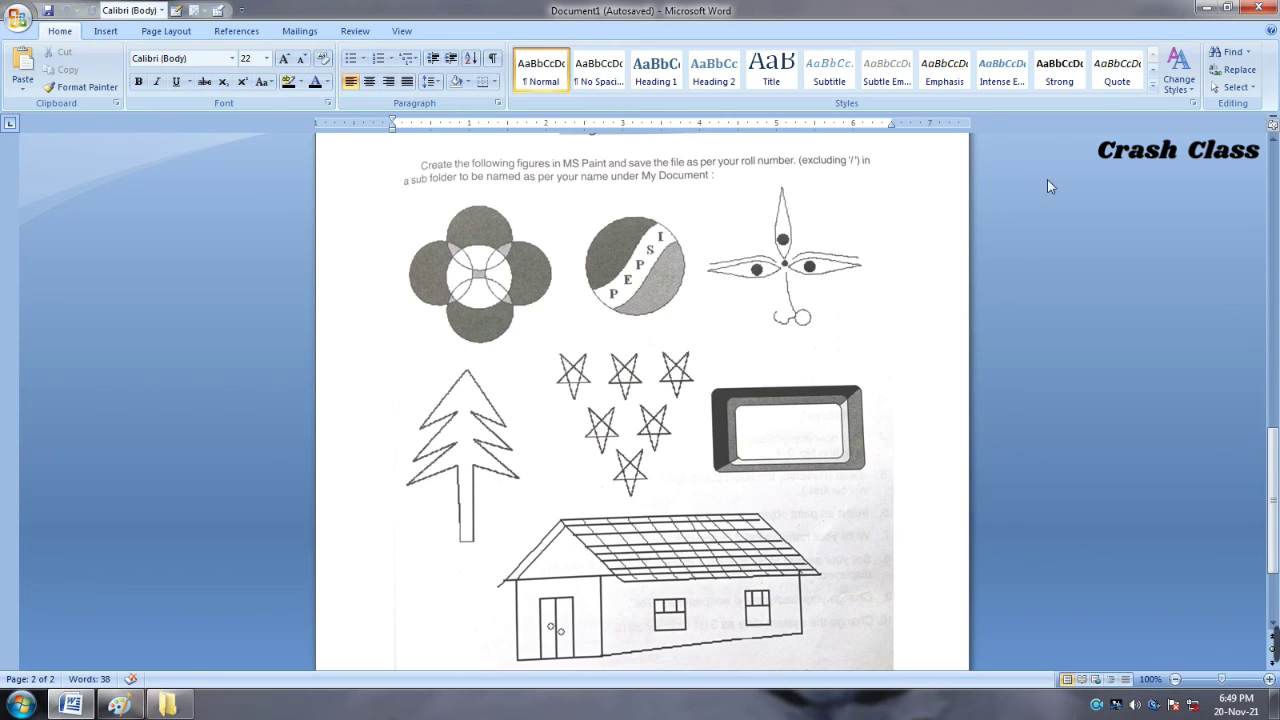
mouse_move(1266, 458)
left_mouse_down()
mouse_move(1268, 428)
mouse_move(1270, 440)
left_mouse_up()
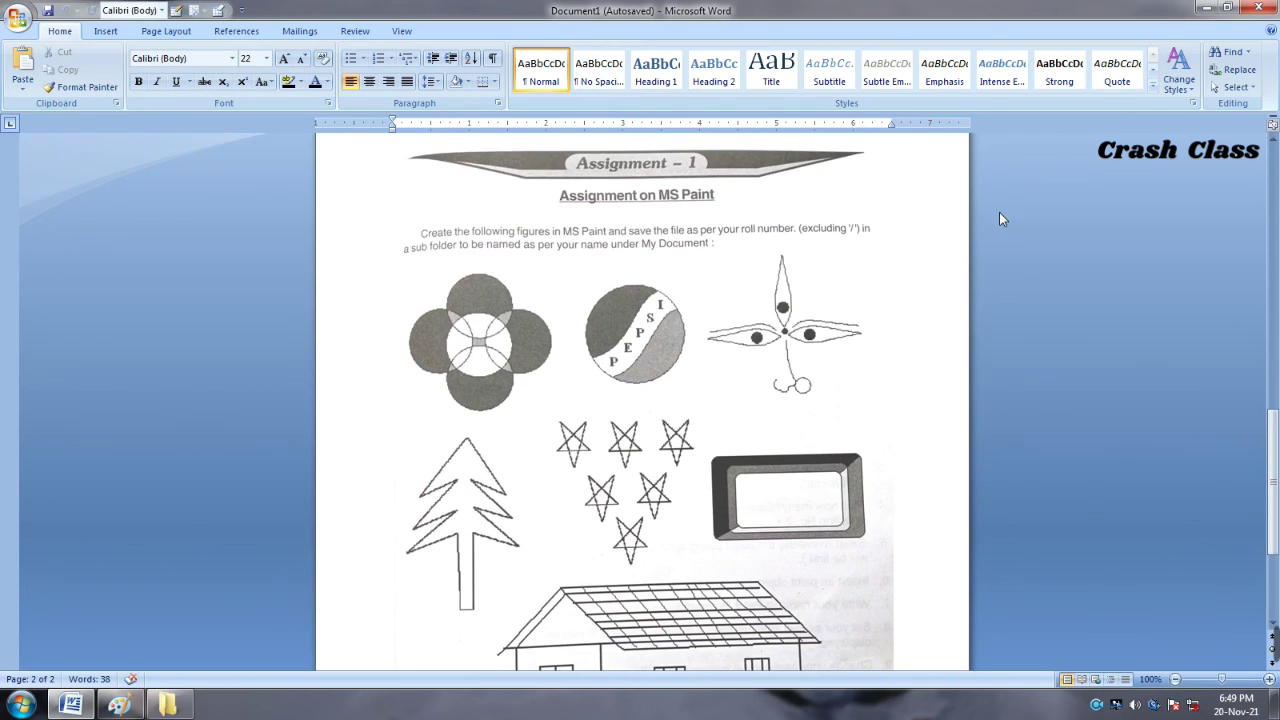